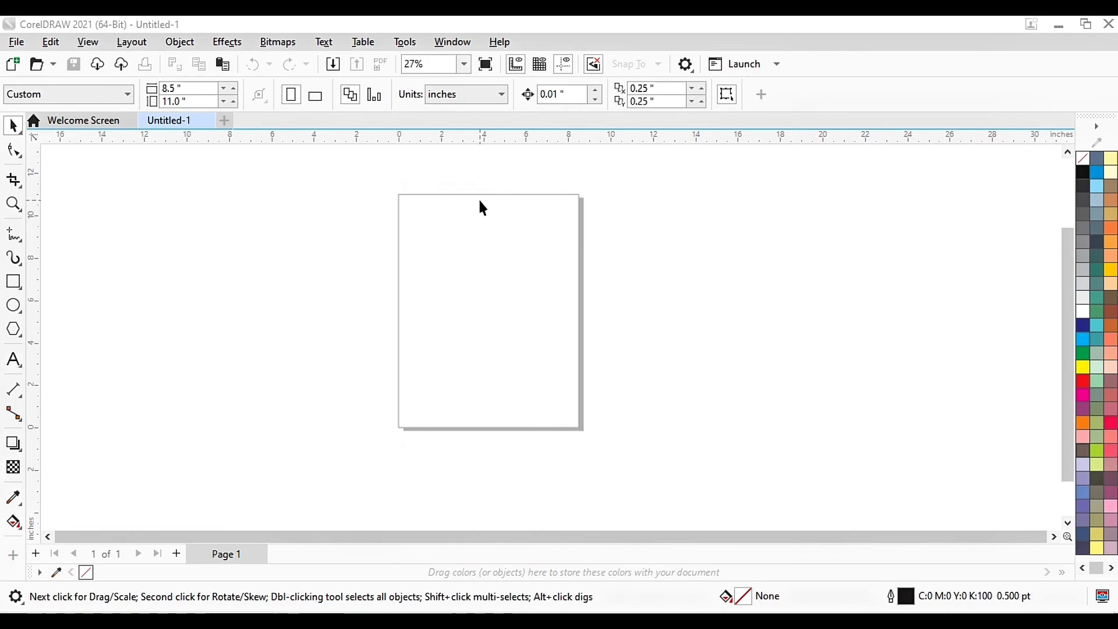
pyautogui.scroll(4, 528, 257)
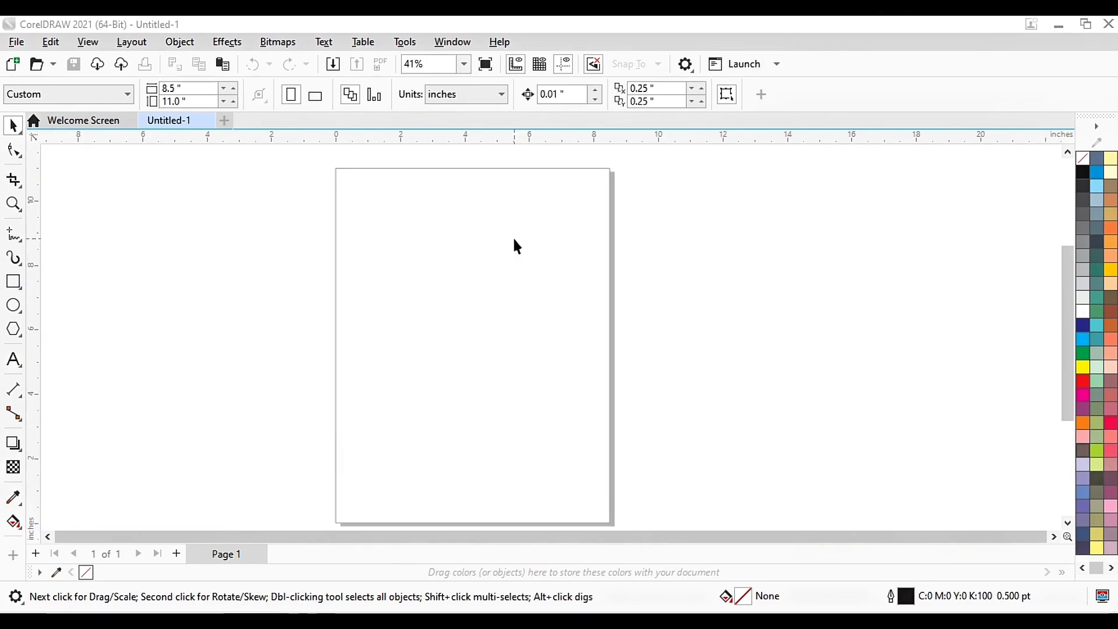
pyautogui.scroll(-1, 515, 240)
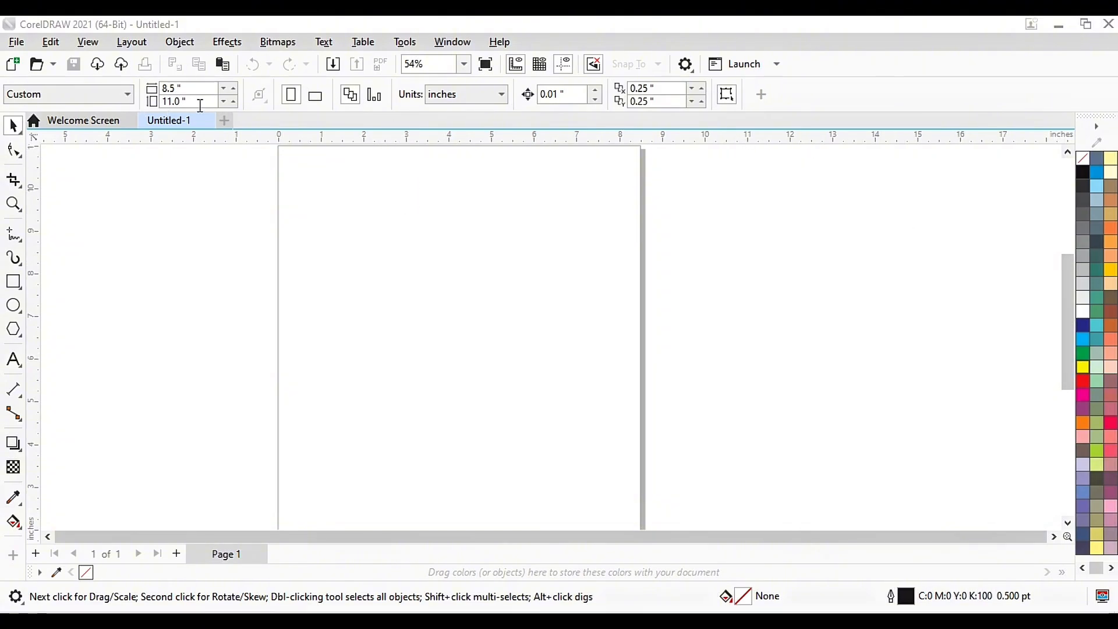
pyautogui.scroll(-1, 438, 251)
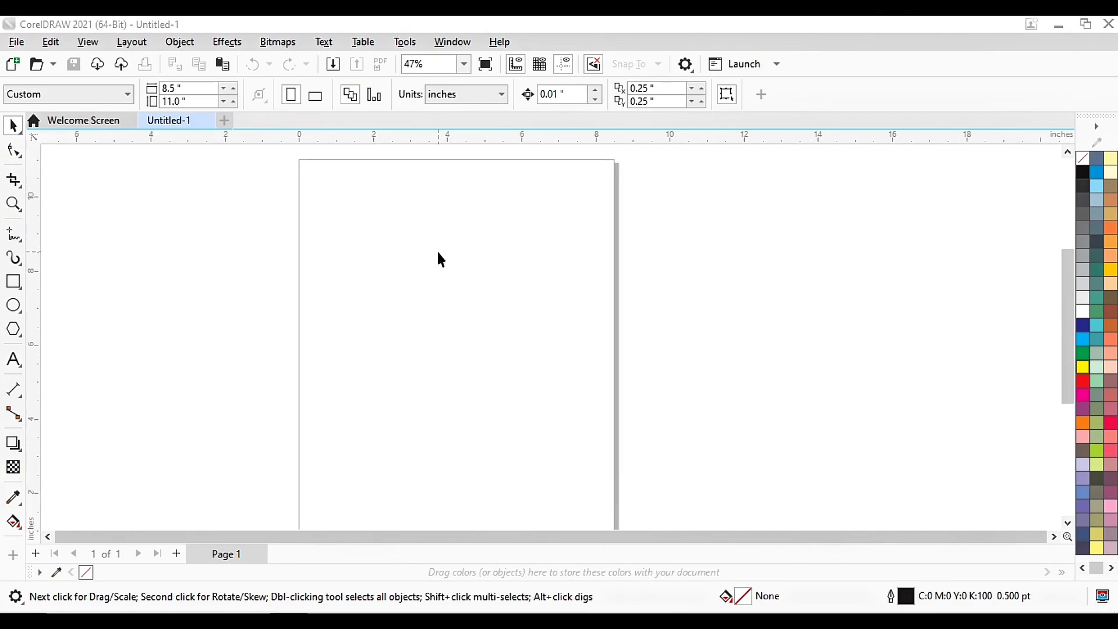
pyautogui.scroll(-1, 438, 251)
pyautogui.scroll(3, 438, 251)
pyautogui.scroll(2, 438, 252)
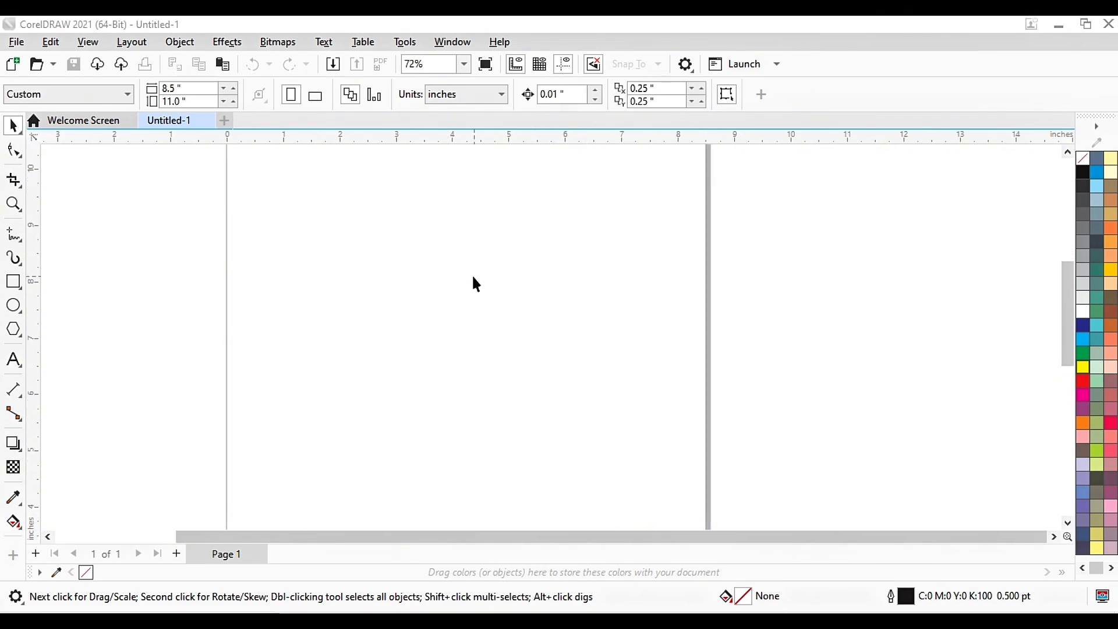
pyautogui.scroll(-1, 408, 312)
pyautogui.scroll(-1, 322, 326)
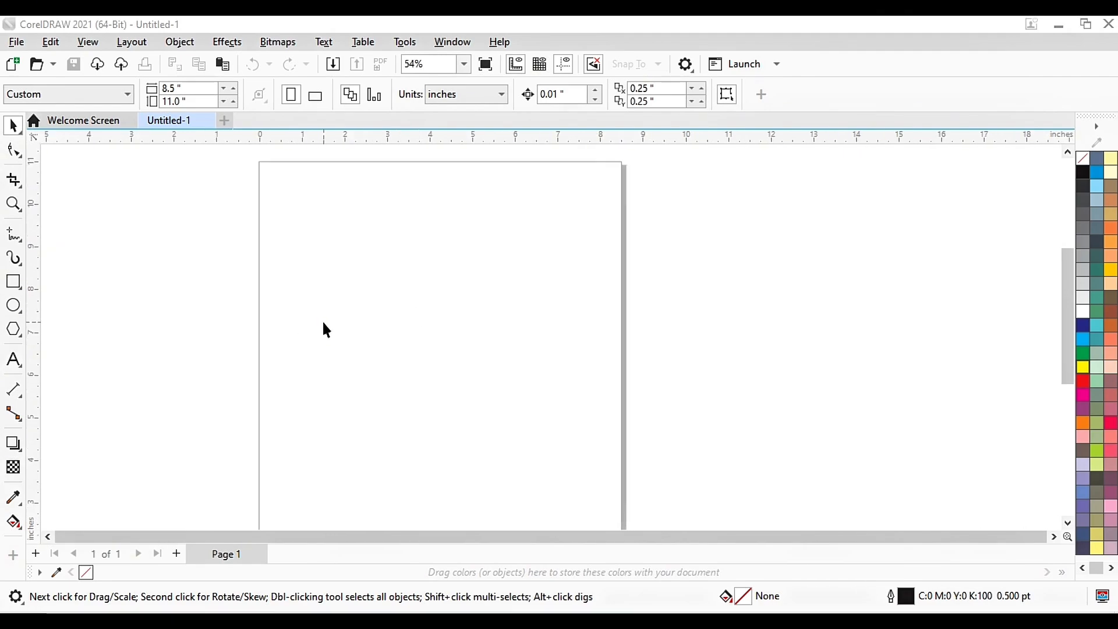
pyautogui.scroll(-2, 395, 185)
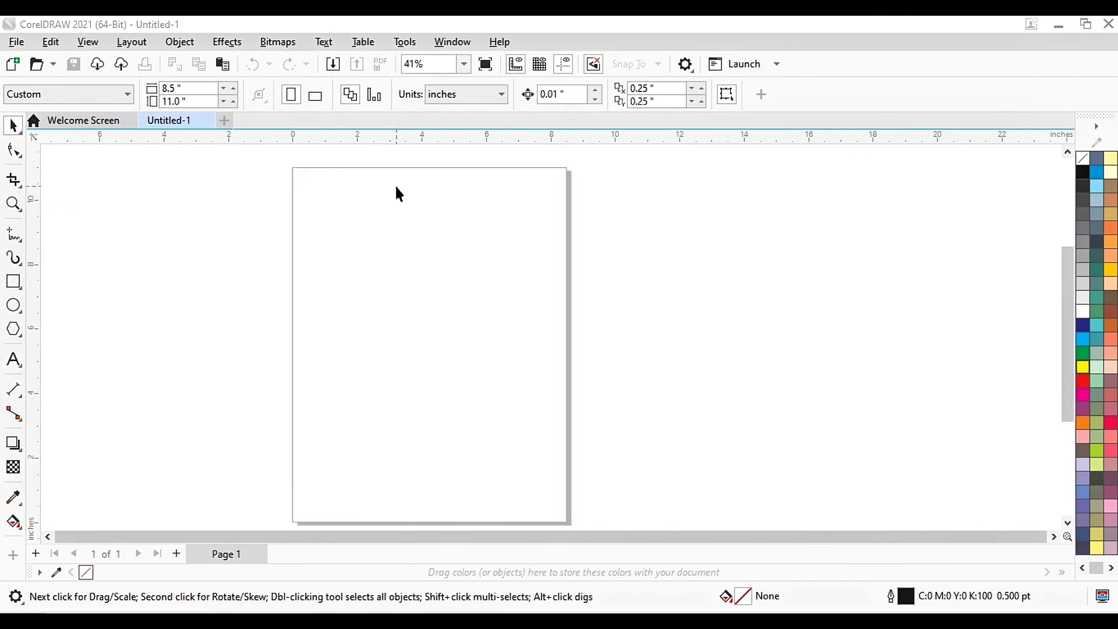
pyautogui.scroll(1, 400, 387)
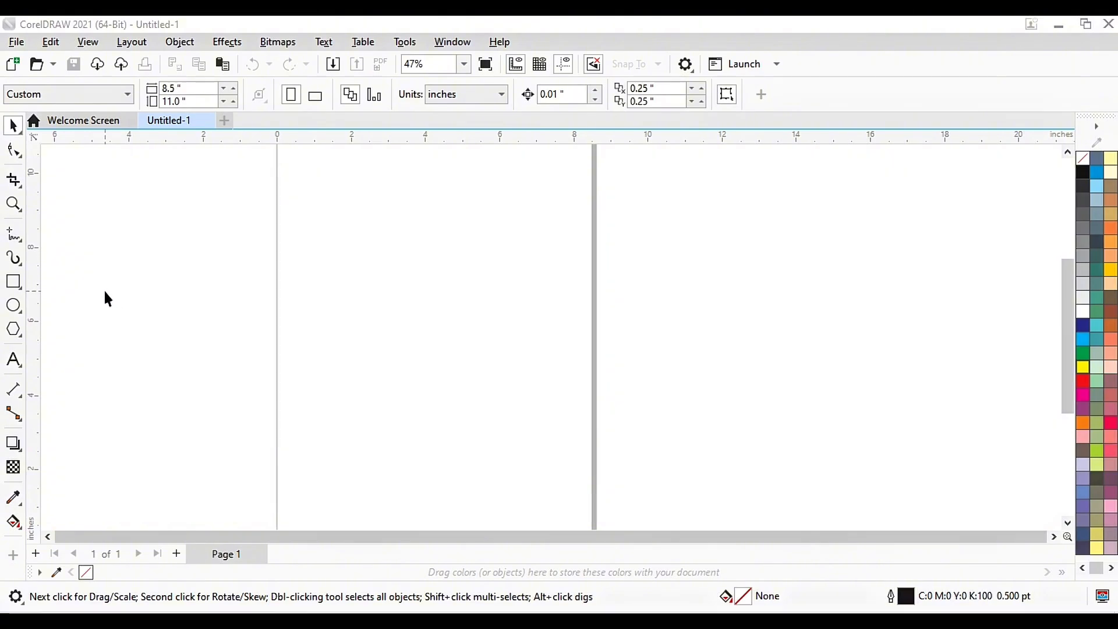
# - Draw a square in the middle area of the page with the Rectangle tool, setting its width and height to 4 inches
pyautogui.click(18, 282)
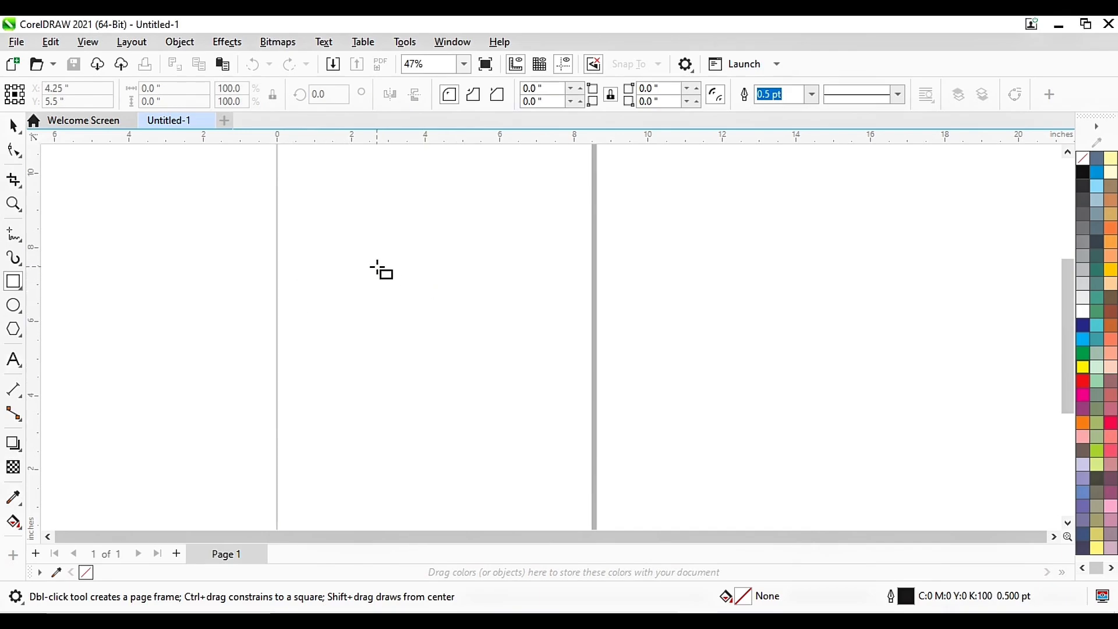
pyautogui.moveTo(375, 263); pyautogui.dragTo(529, 425)
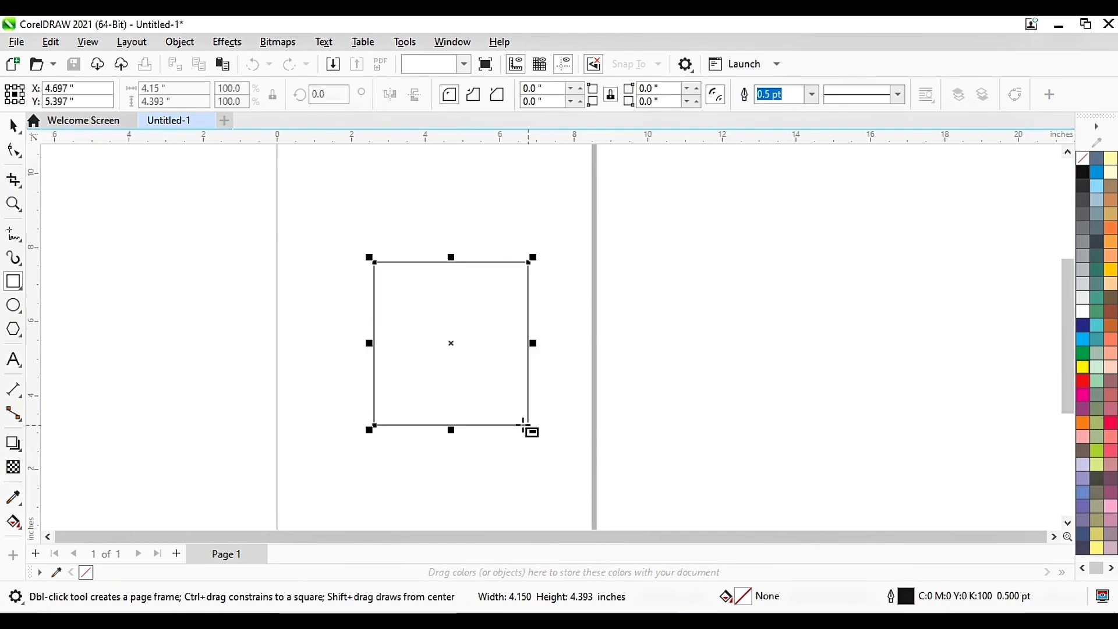
pyautogui.moveTo(180, 89); pyautogui.dragTo(131, 92)
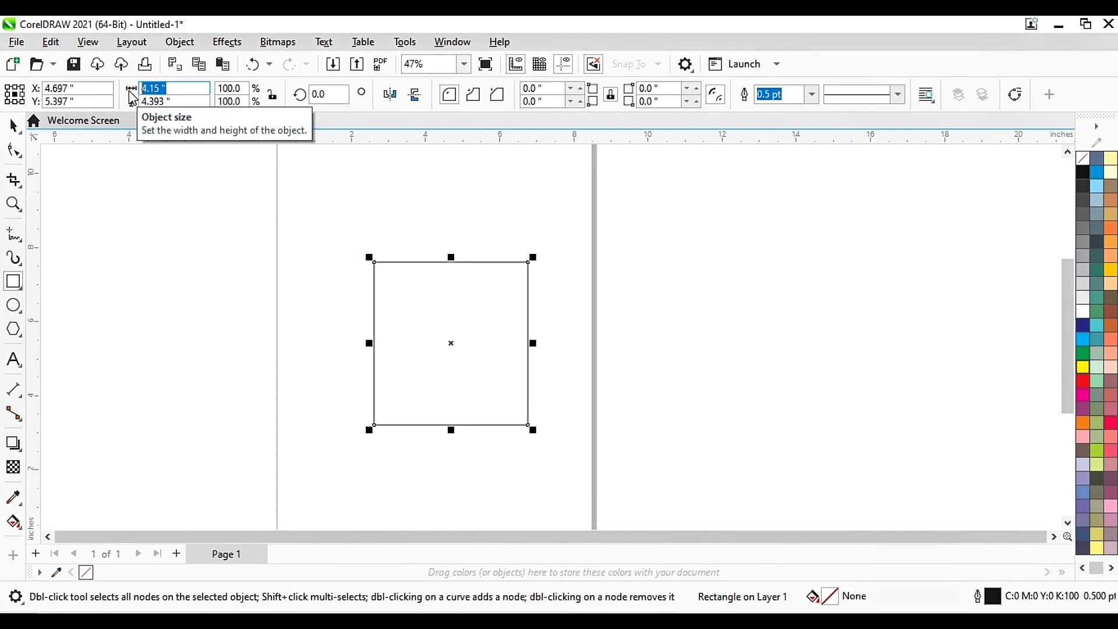
pyautogui.write('4')
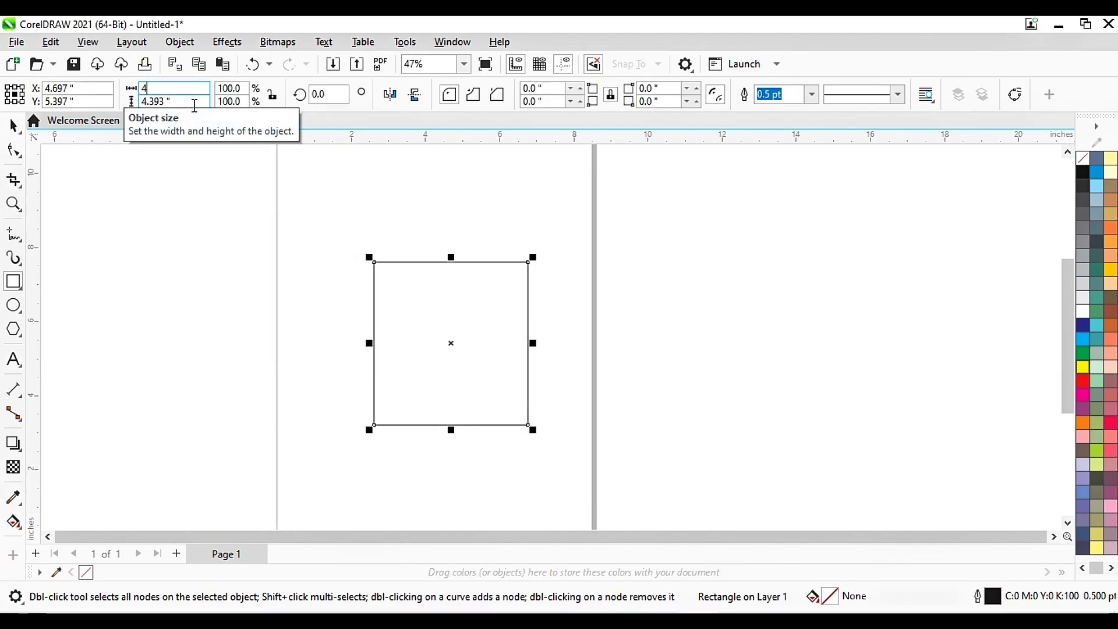
pyautogui.moveTo(174, 102); pyautogui.dragTo(143, 102)
pyautogui.write('4')
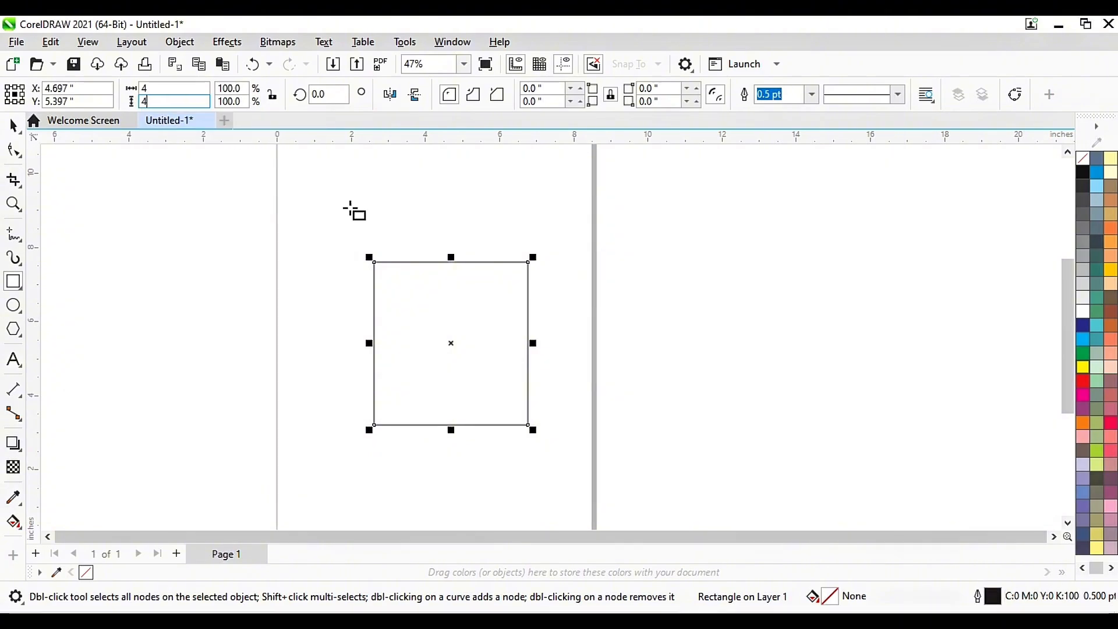
pyautogui.press('Return')
pyautogui.click(13, 126)
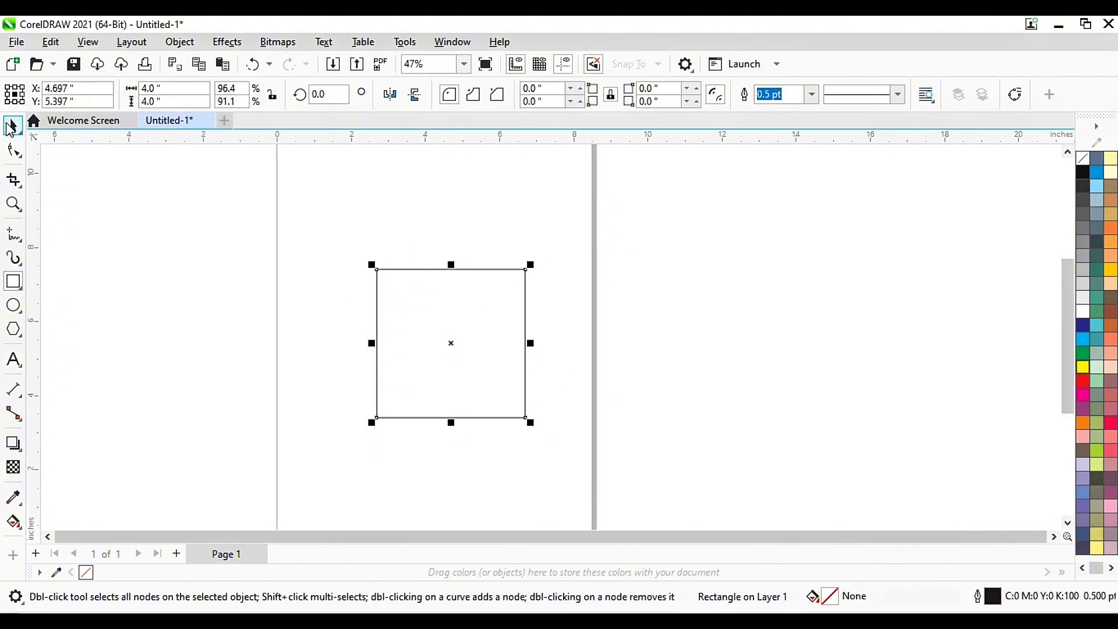
pyautogui.click(333, 298)
pyautogui.scroll(-1, 411, 231)
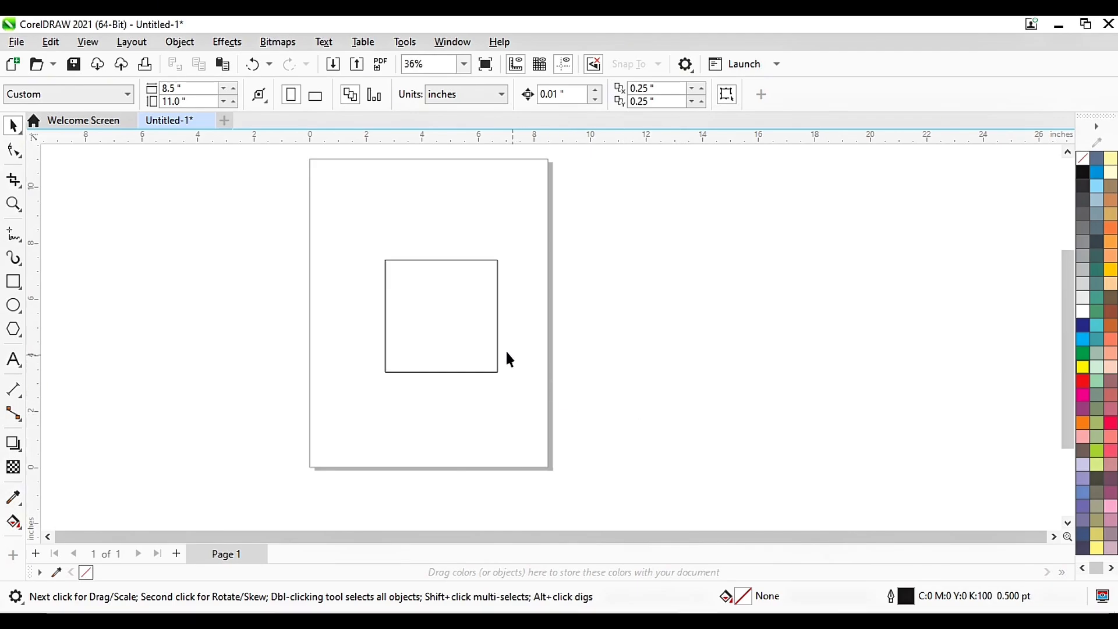
pyautogui.click(481, 327)
pyautogui.click(484, 347)
pyautogui.click(456, 345)
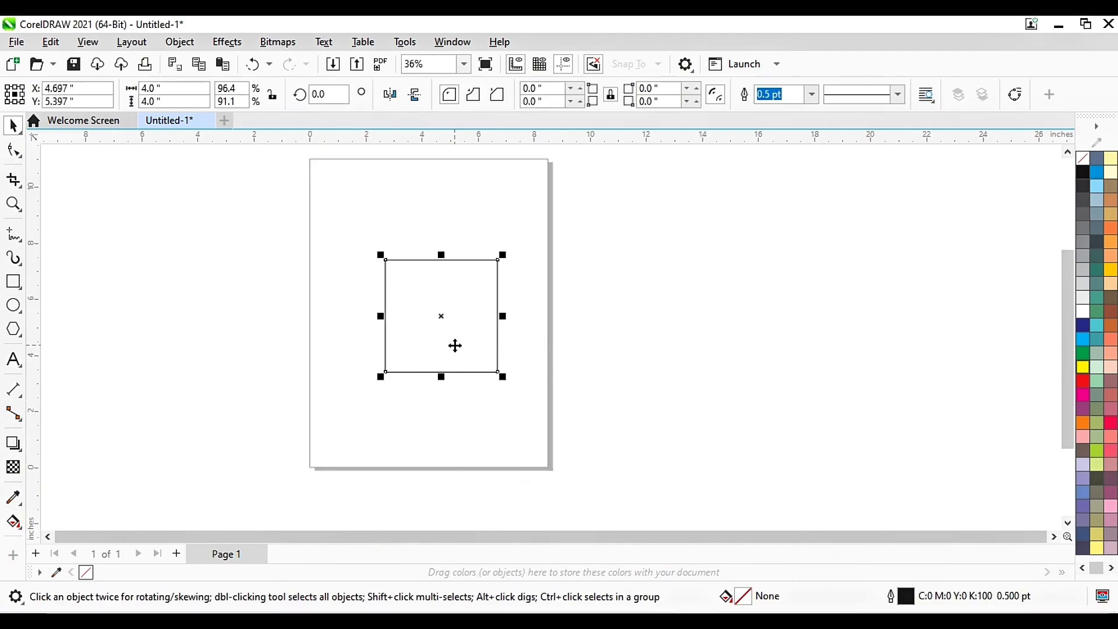
pyautogui.click(565, 328)
pyautogui.click(499, 339)
pyautogui.click(510, 348)
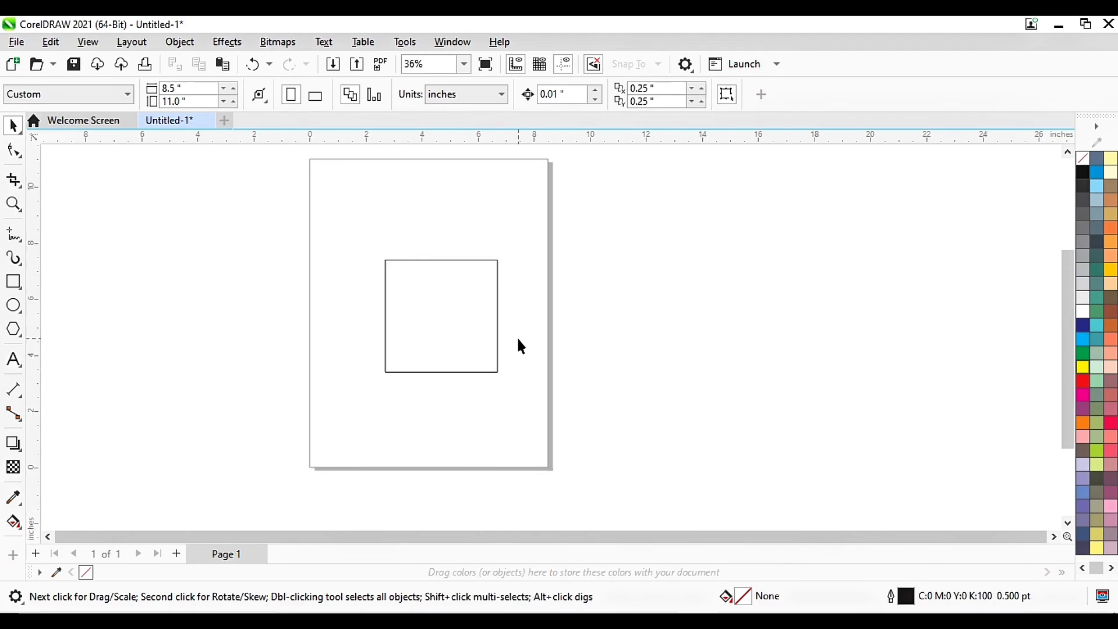
pyautogui.click(479, 327)
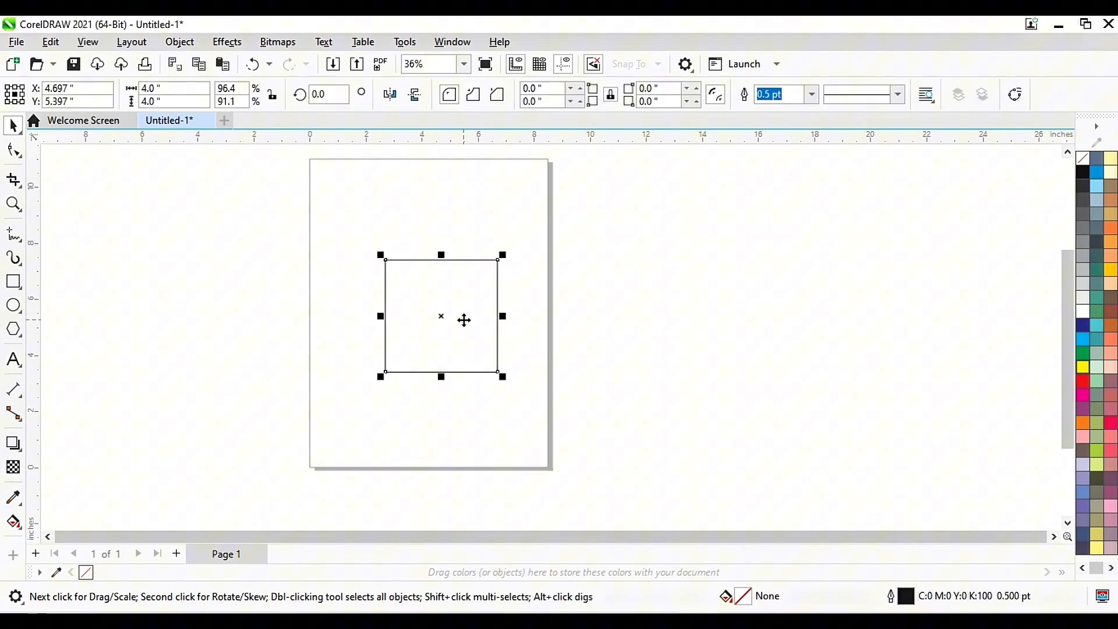
pyautogui.click(527, 338)
pyautogui.click(464, 334)
pyautogui.click(531, 358)
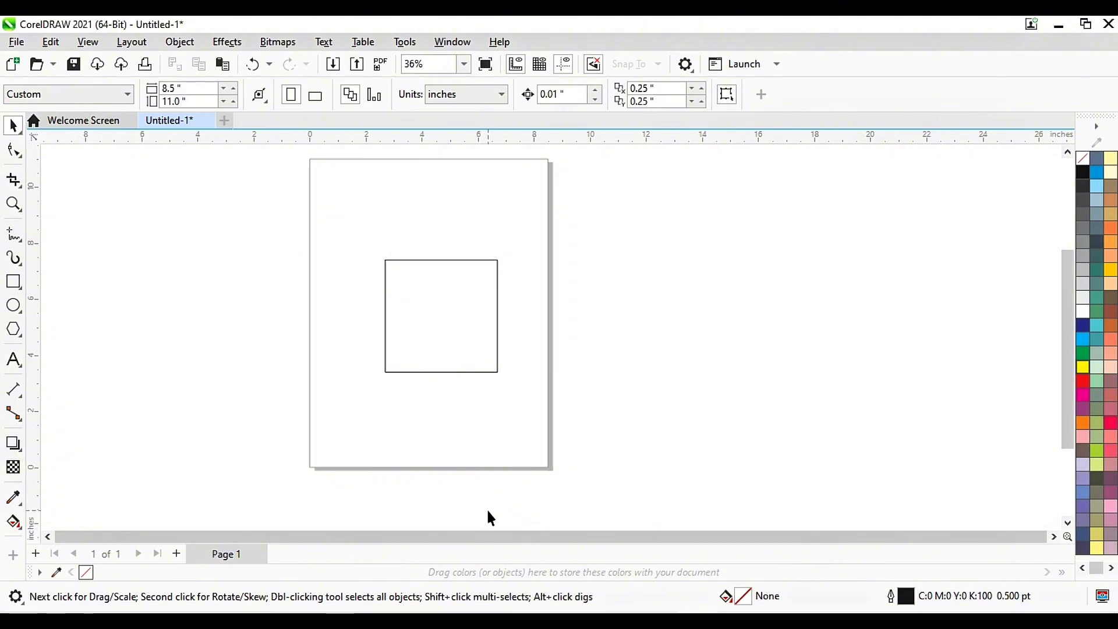
# - Switch to Chrome and search Google for "social Media Posts designs idea"
pyautogui.click(431, 610)
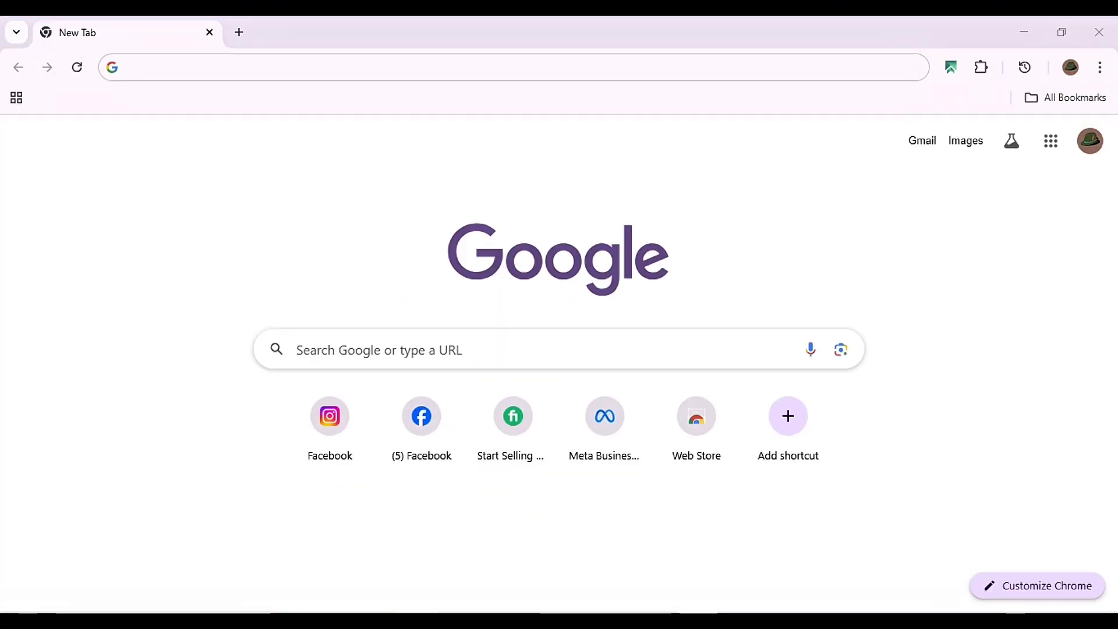
pyautogui.click(350, 355)
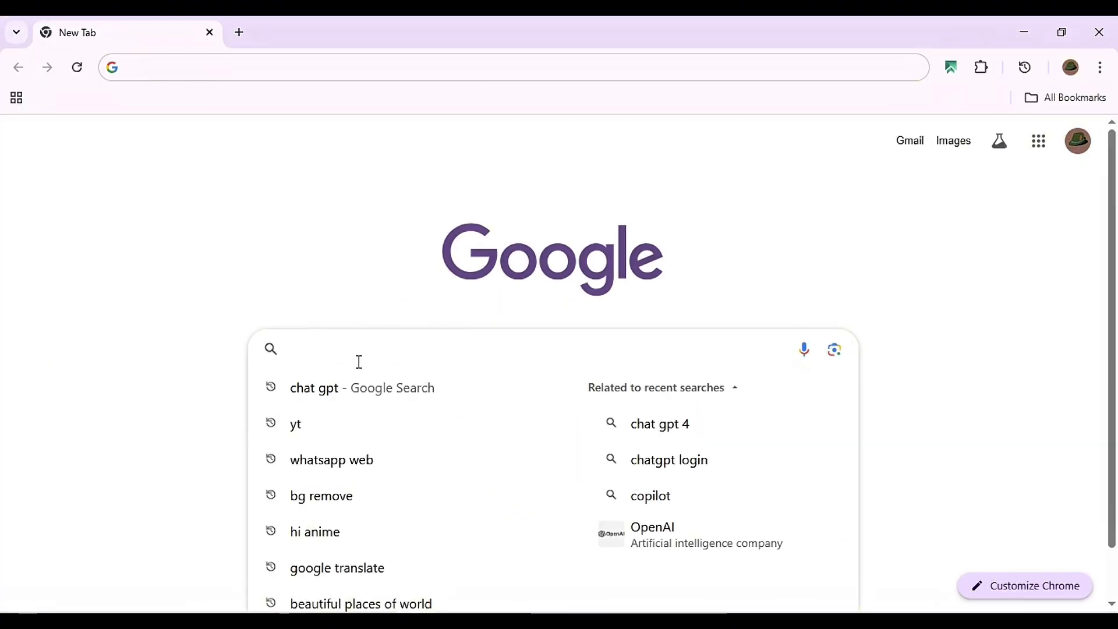
pyautogui.write('s')
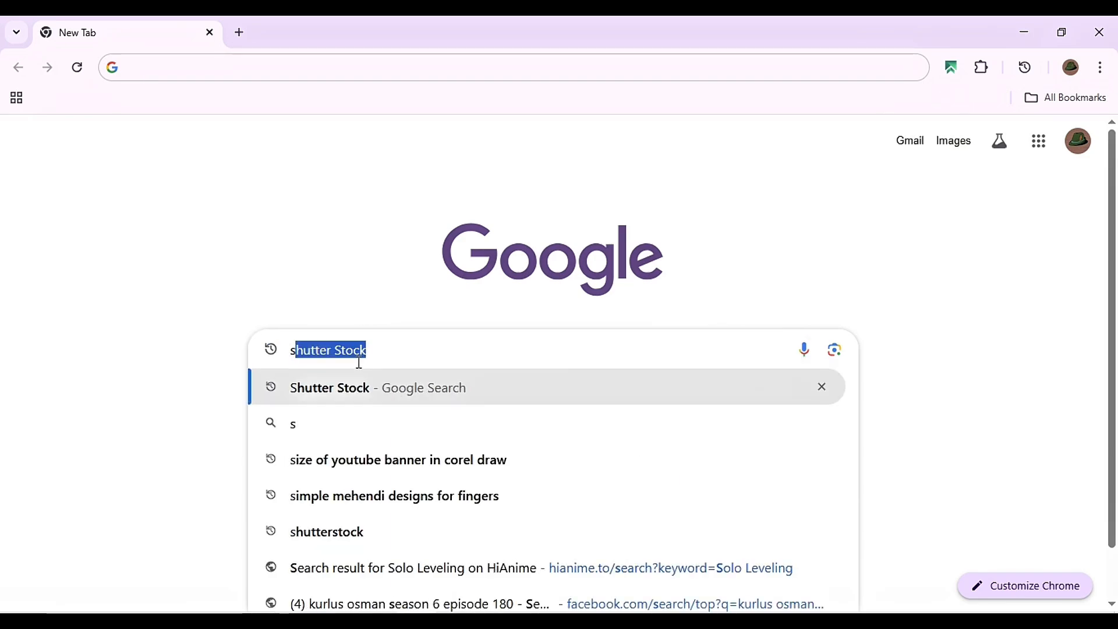
pyautogui.write('ocial')
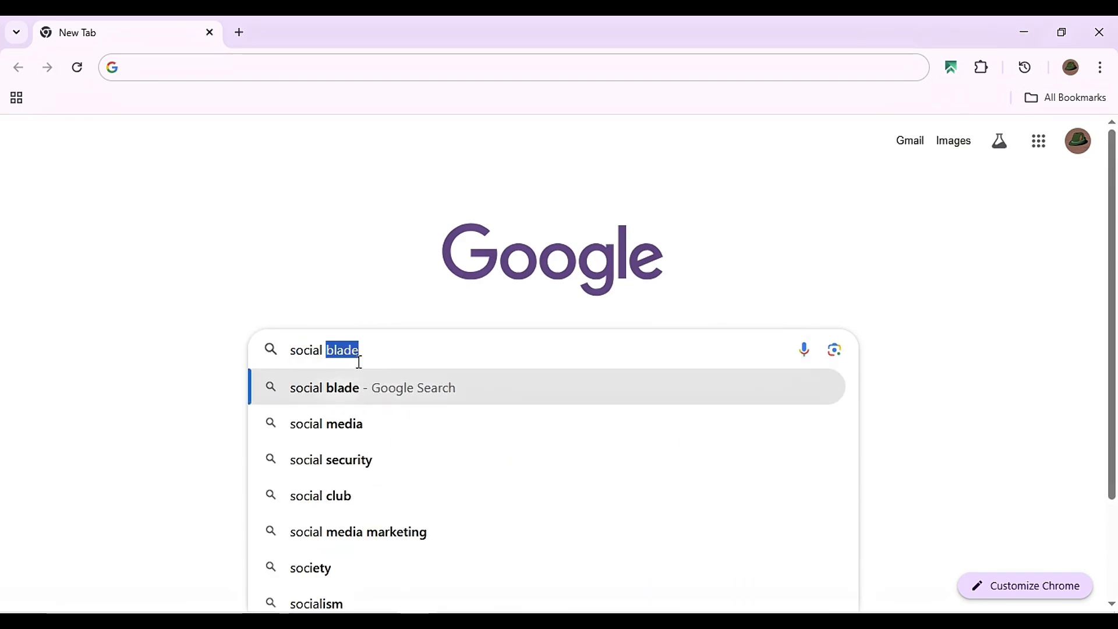
pyautogui.write(' Media')
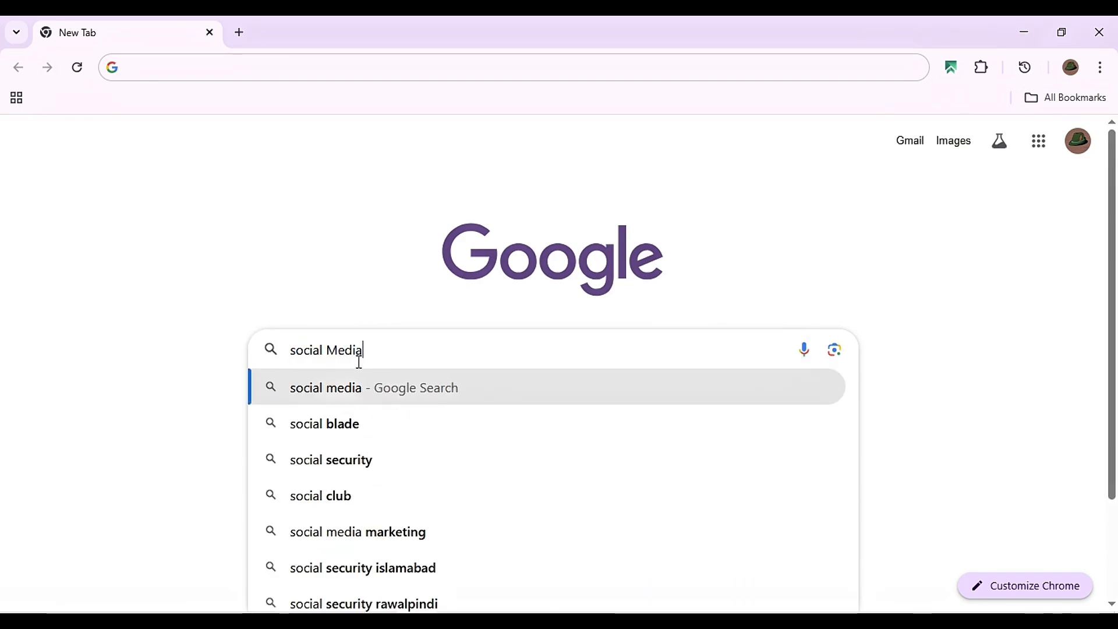
pyautogui.write(' Posts ')
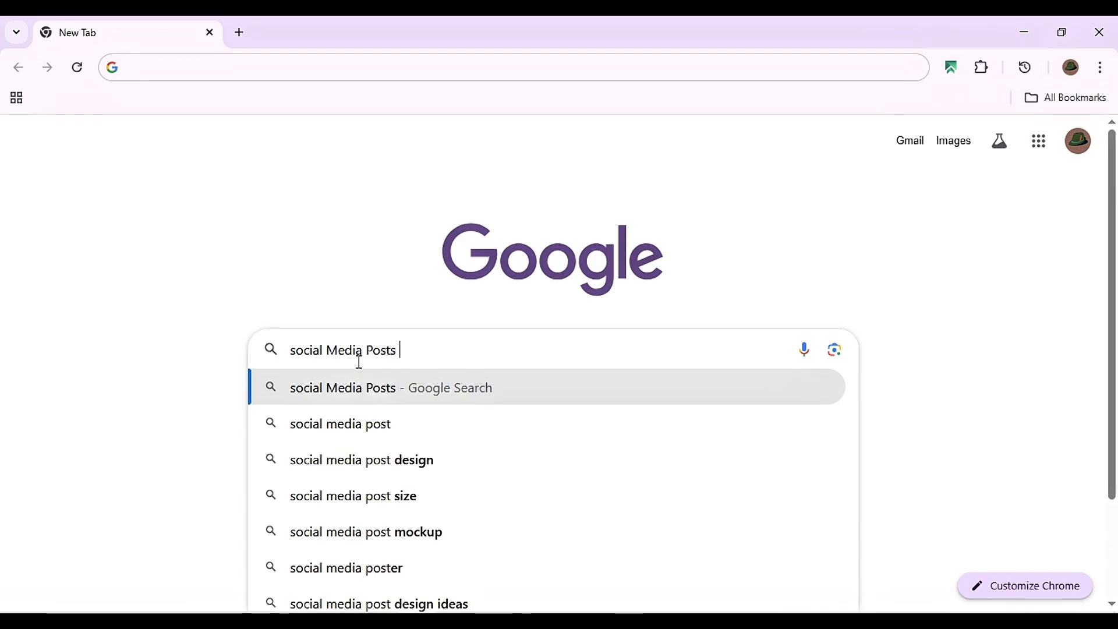
pyautogui.write('designs')
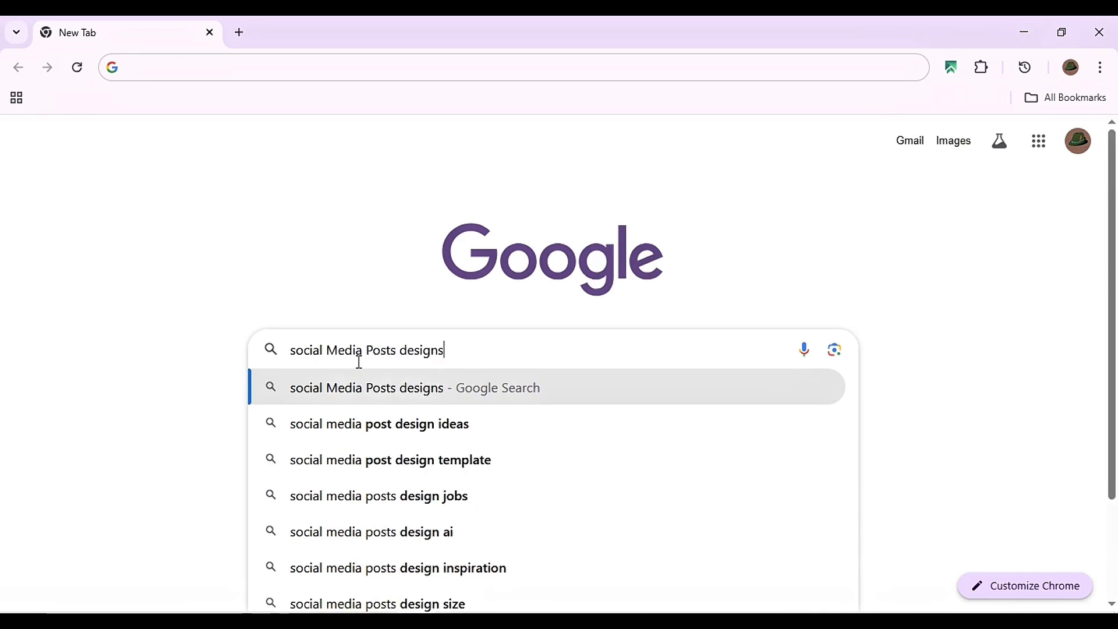
pyautogui.write(' idea')
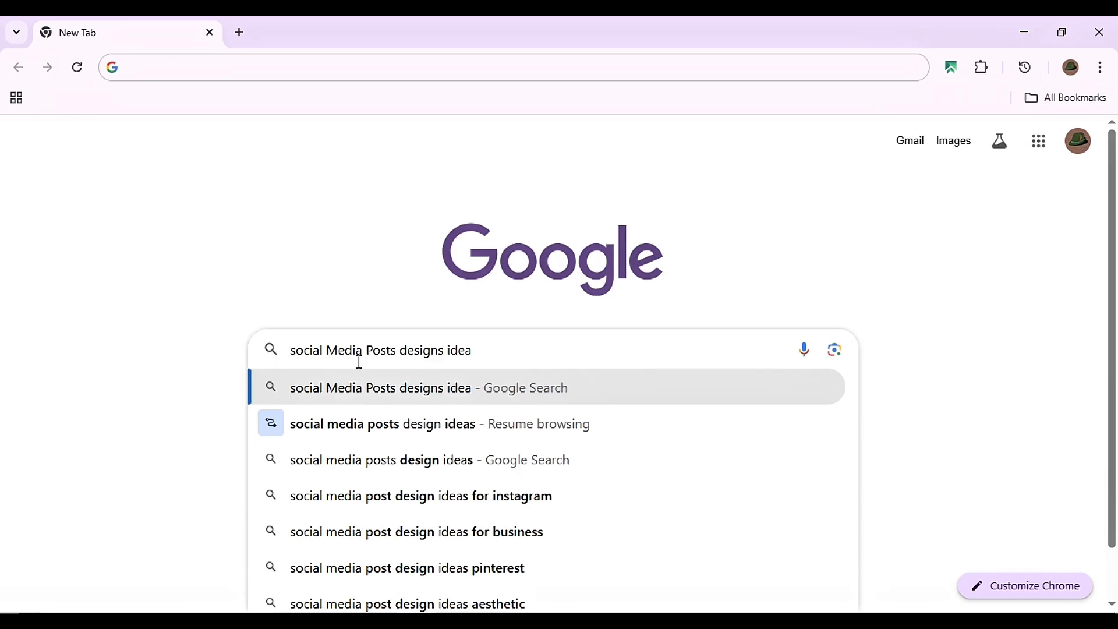
pyautogui.press('Return')
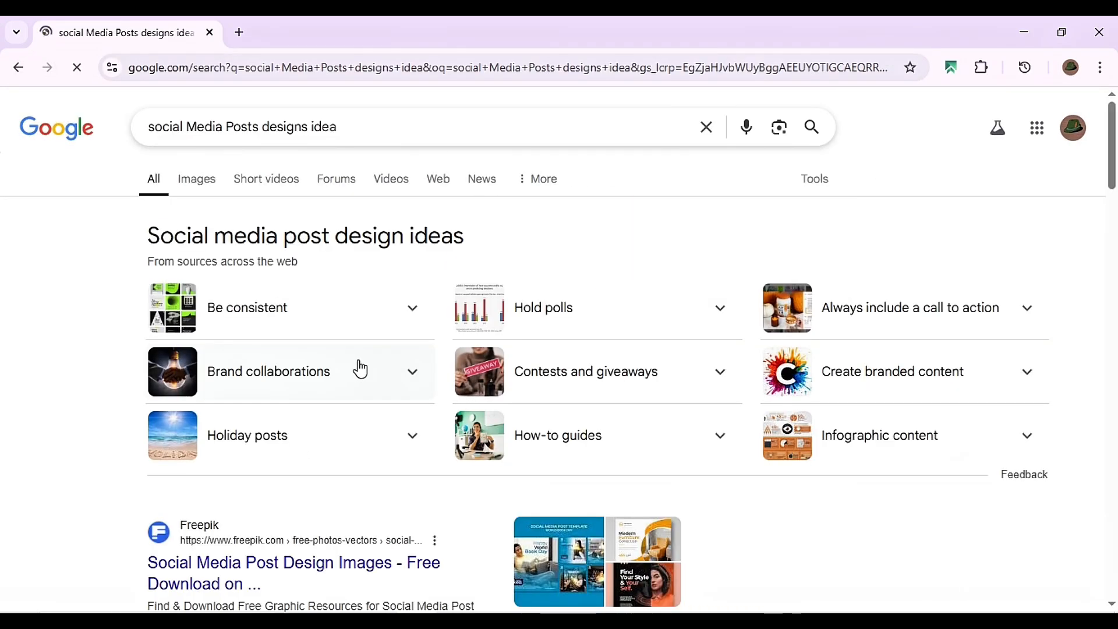
# - Show the image results and copy the green "Creative Business Idea?" post template image from Pinterest
pyautogui.click(205, 185)
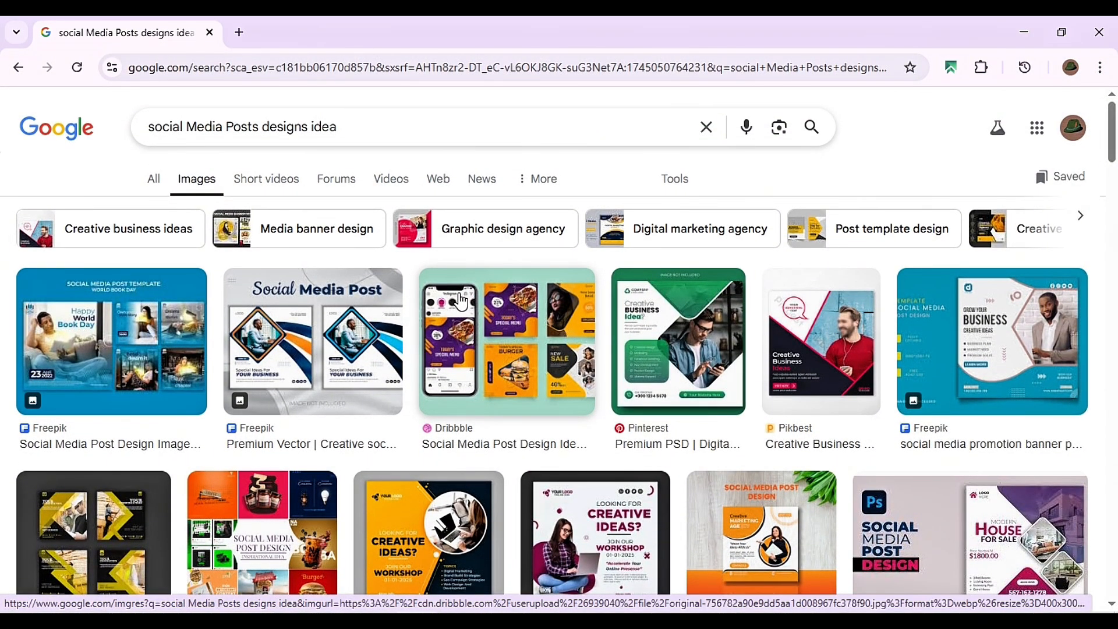
pyautogui.click(671, 364)
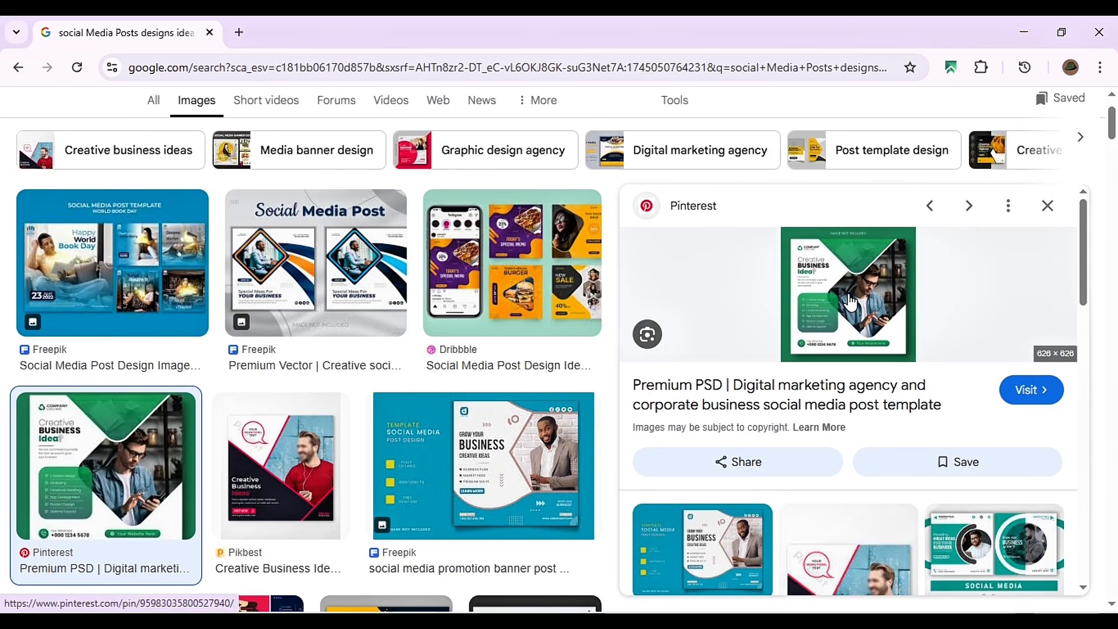
pyautogui.rightClick(811, 272)
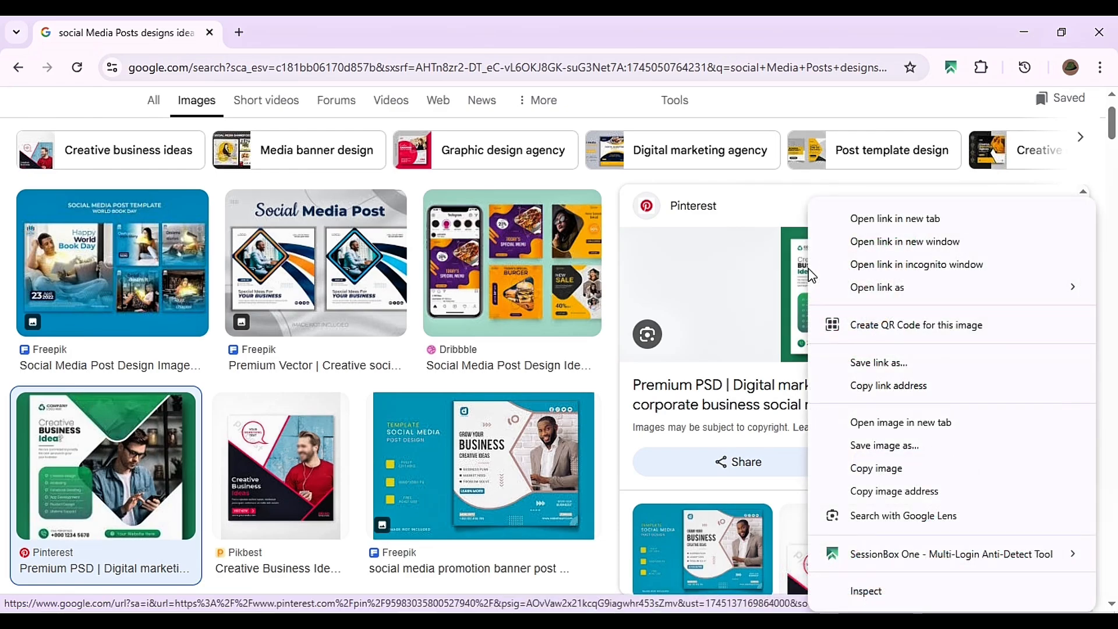
pyautogui.click(874, 468)
# - Switch back to CorelDRAW, paste the copied template image and move it to the right of the square
pyautogui.hotkey('alt', 'Tab')
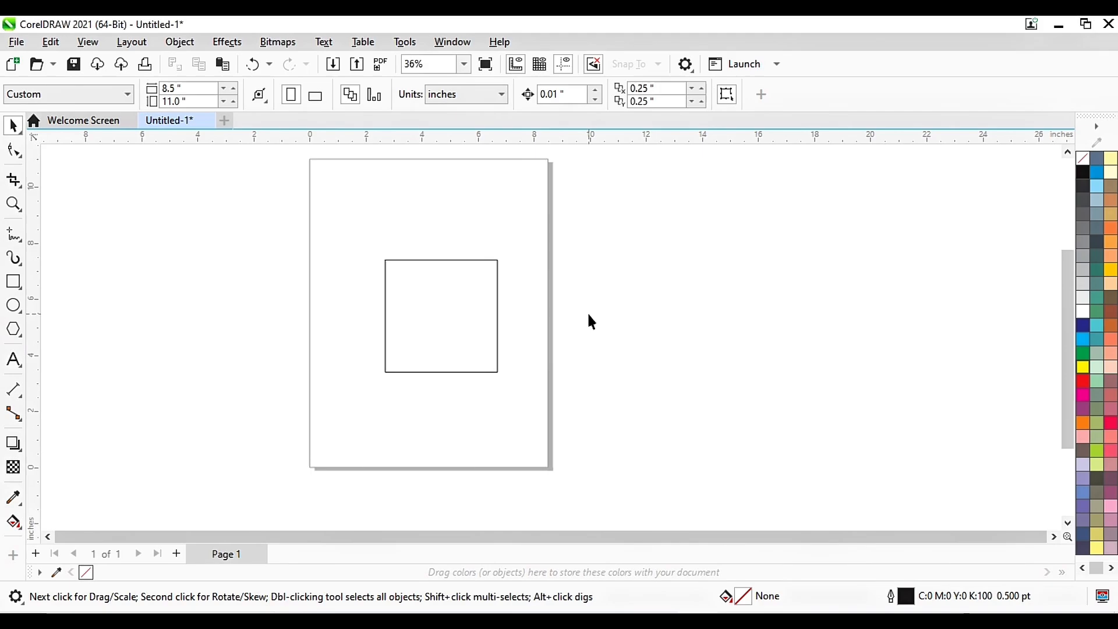
pyautogui.hotkey('ctrl', 'v')
pyautogui.scroll(-1, 484, 288)
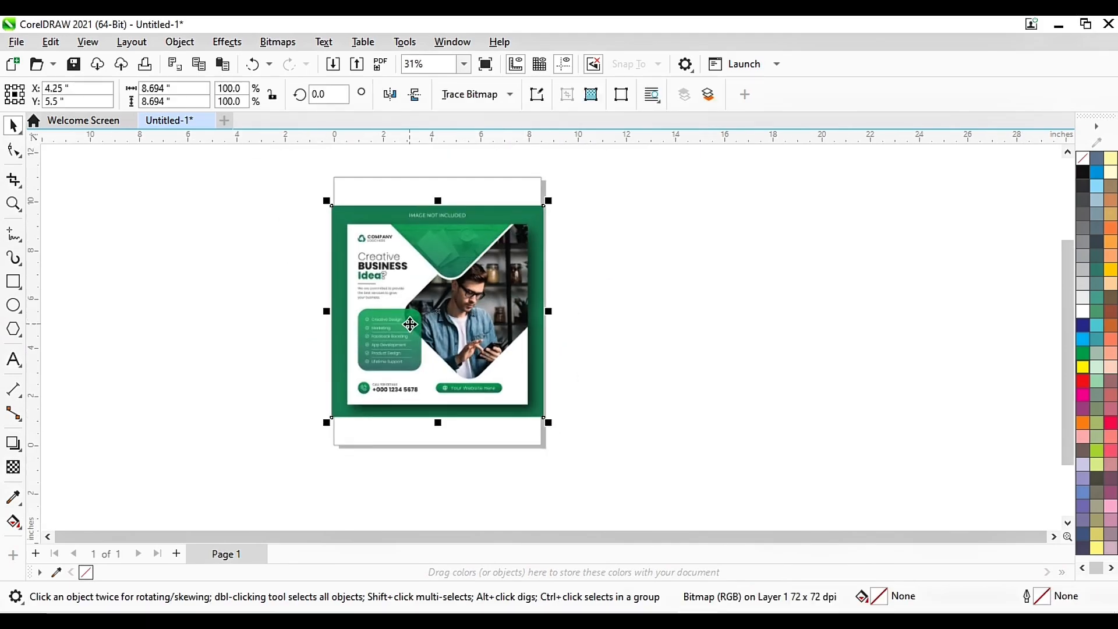
pyautogui.moveTo(439, 324); pyautogui.dragTo(606, 318)
# - Scale the pasted template image down to about 4 by 4 inches, sitting directly beside the square
pyautogui.scroll(4, 609, 318)
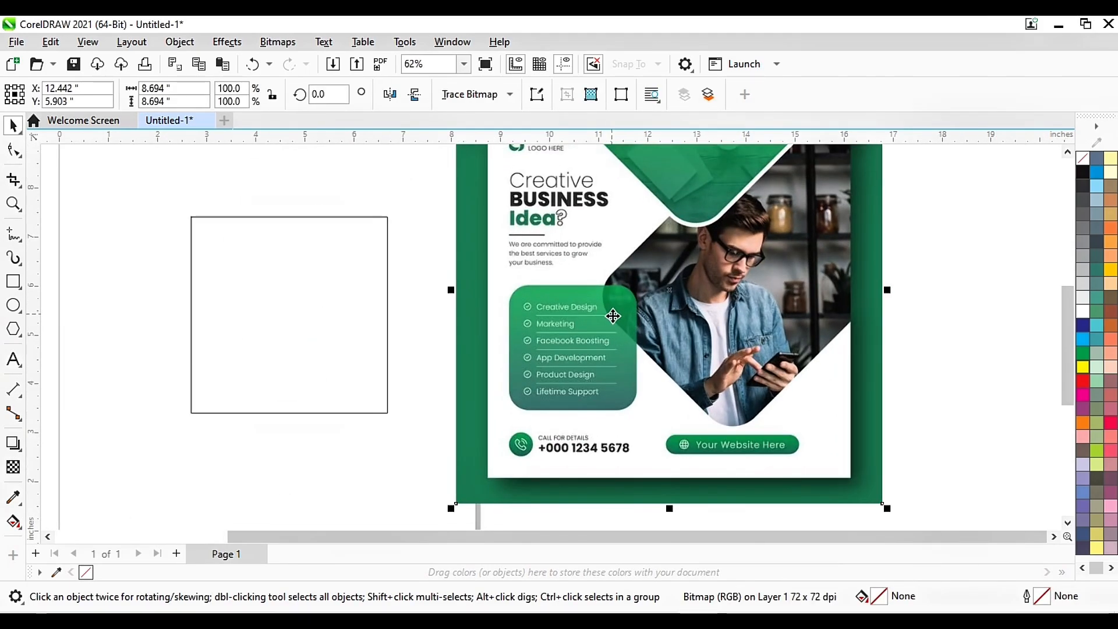
pyautogui.scroll(-4, 611, 317)
pyautogui.moveTo(747, 429); pyautogui.dragTo(654, 394)
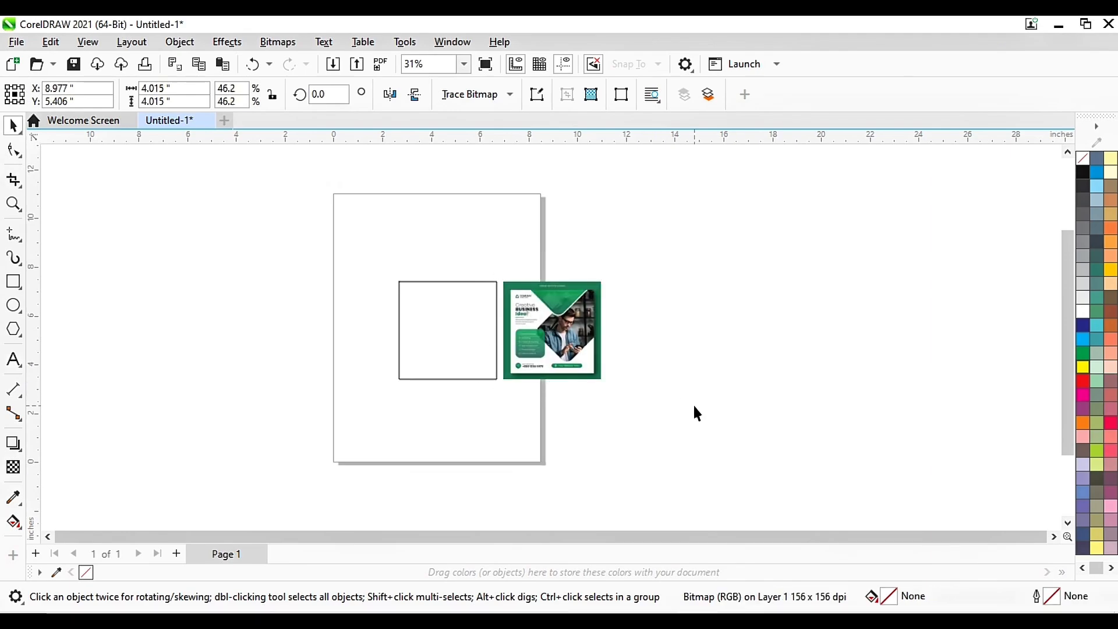
pyautogui.click(694, 412)
pyautogui.scroll(2, 530, 335)
pyautogui.scroll(1, 539, 330)
pyautogui.scroll(-1, 541, 320)
pyautogui.scroll(2, 547, 300)
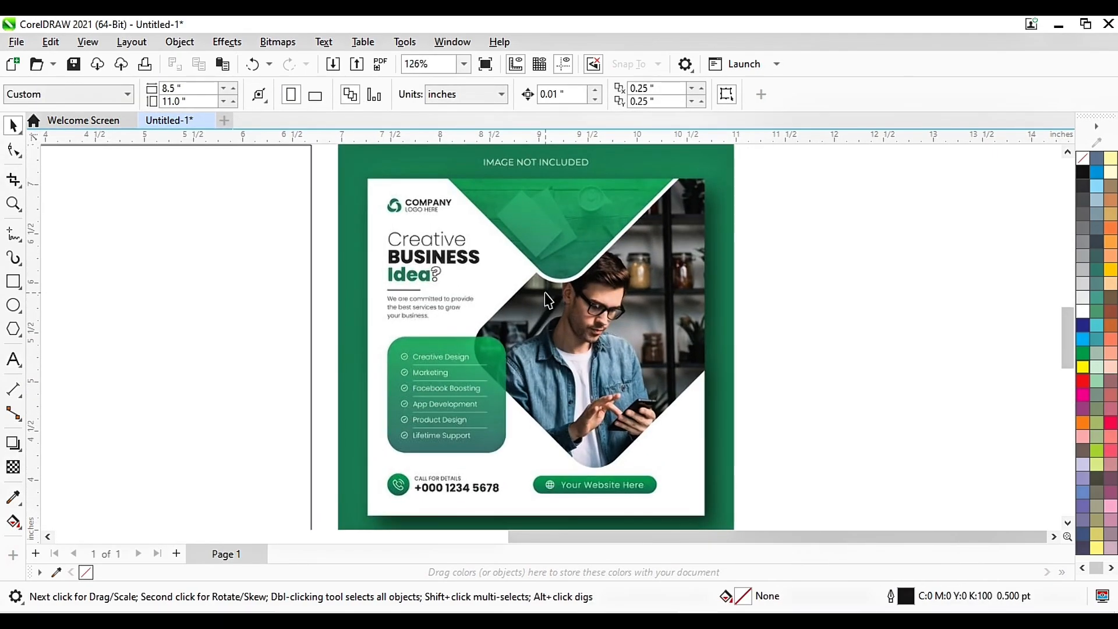
pyautogui.scroll(-1, 548, 306)
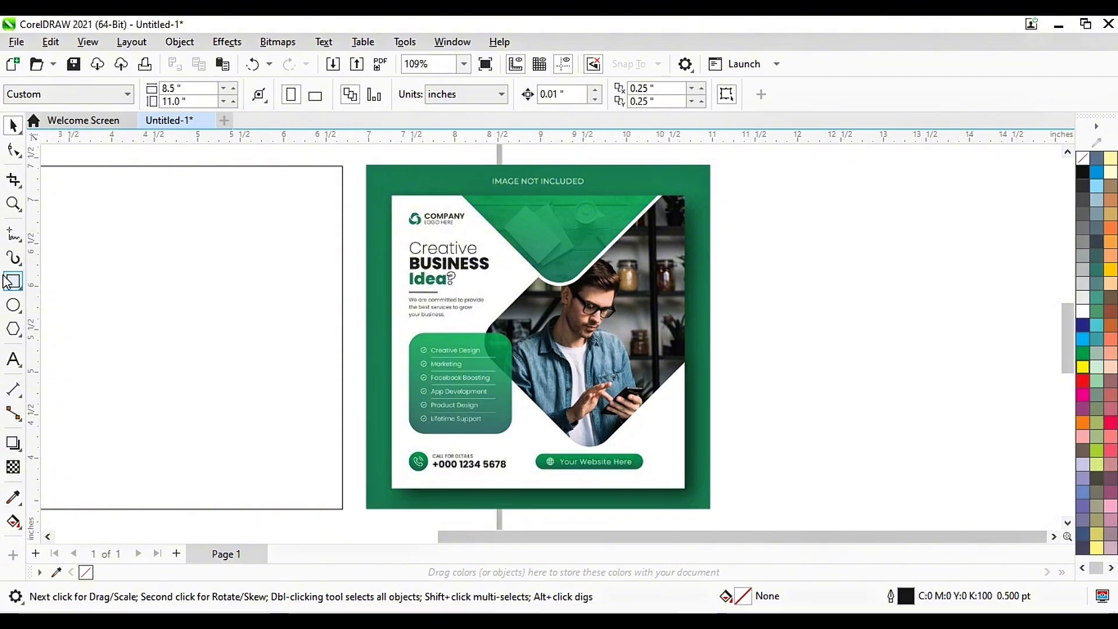
pyautogui.click(19, 240)
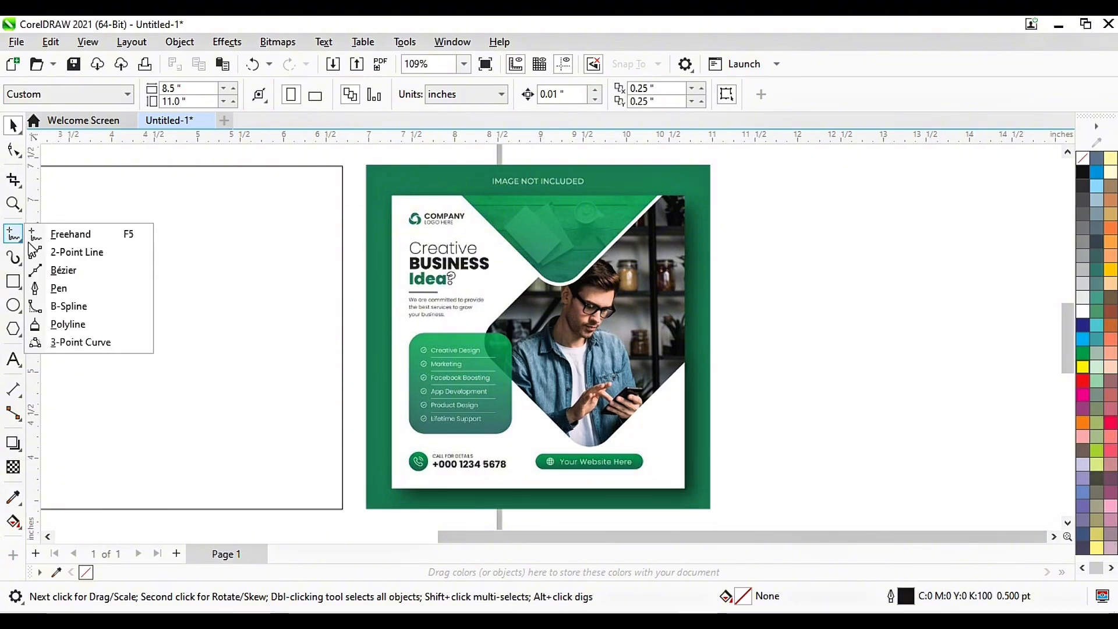
pyautogui.click(46, 270)
pyautogui.scroll(1, 648, 200)
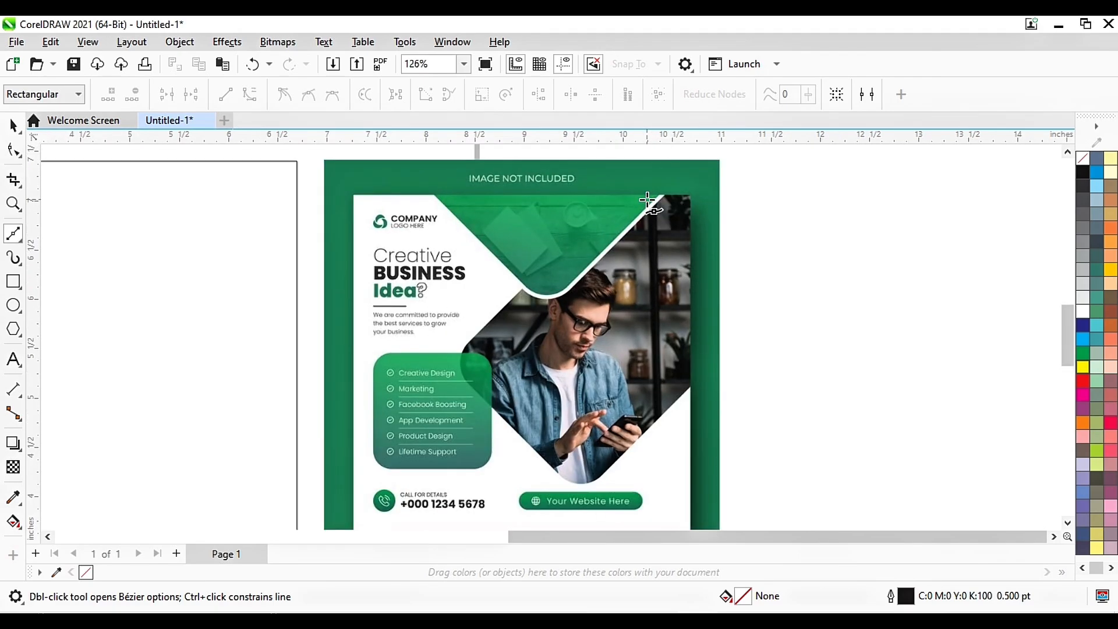
pyautogui.scroll(2, 648, 200)
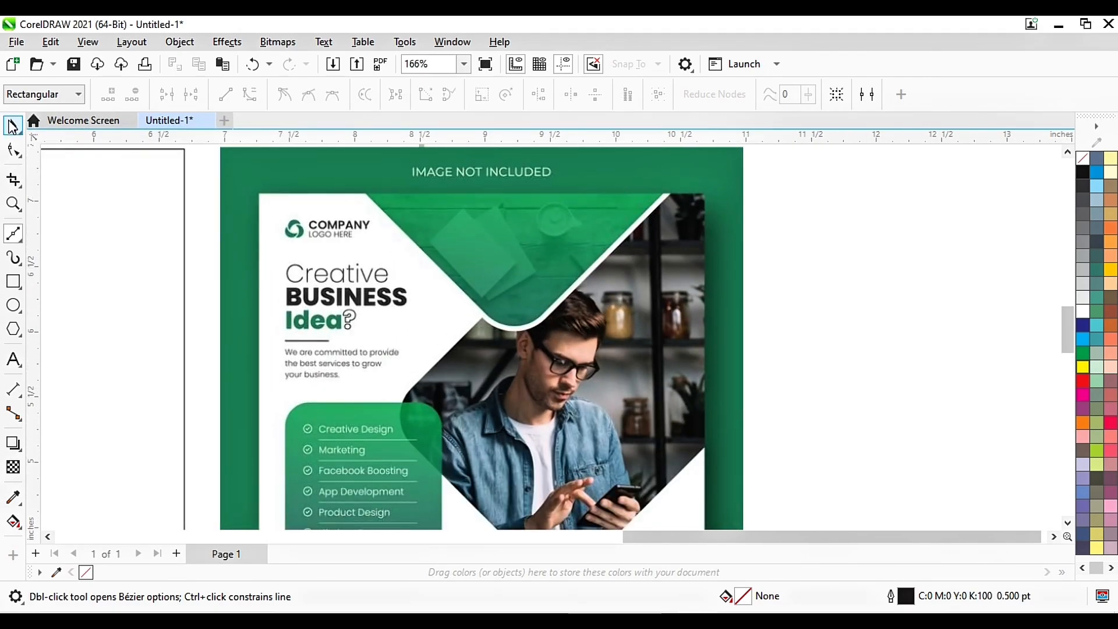
pyautogui.click(12, 125)
pyautogui.scroll(-2, 316, 200)
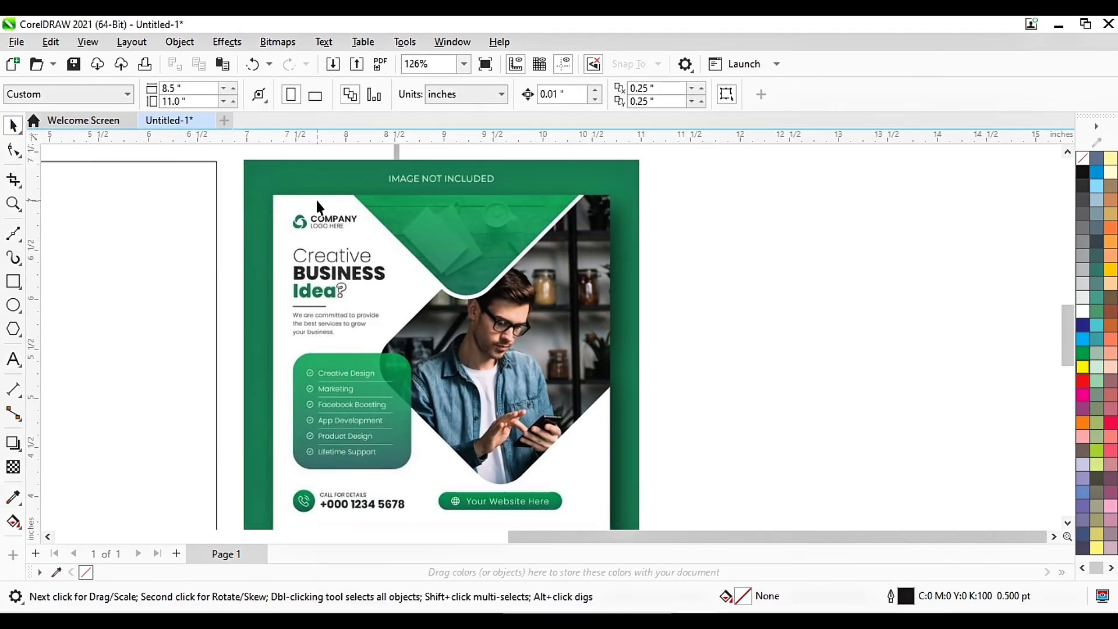
pyautogui.click(458, 223)
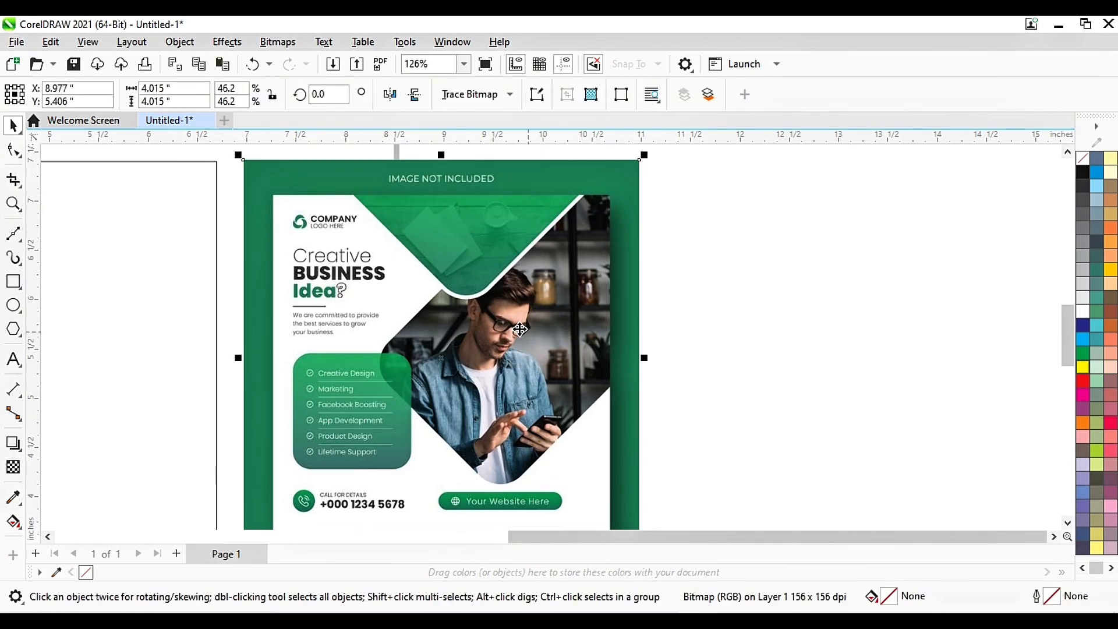
pyautogui.scroll(-1, 392, 351)
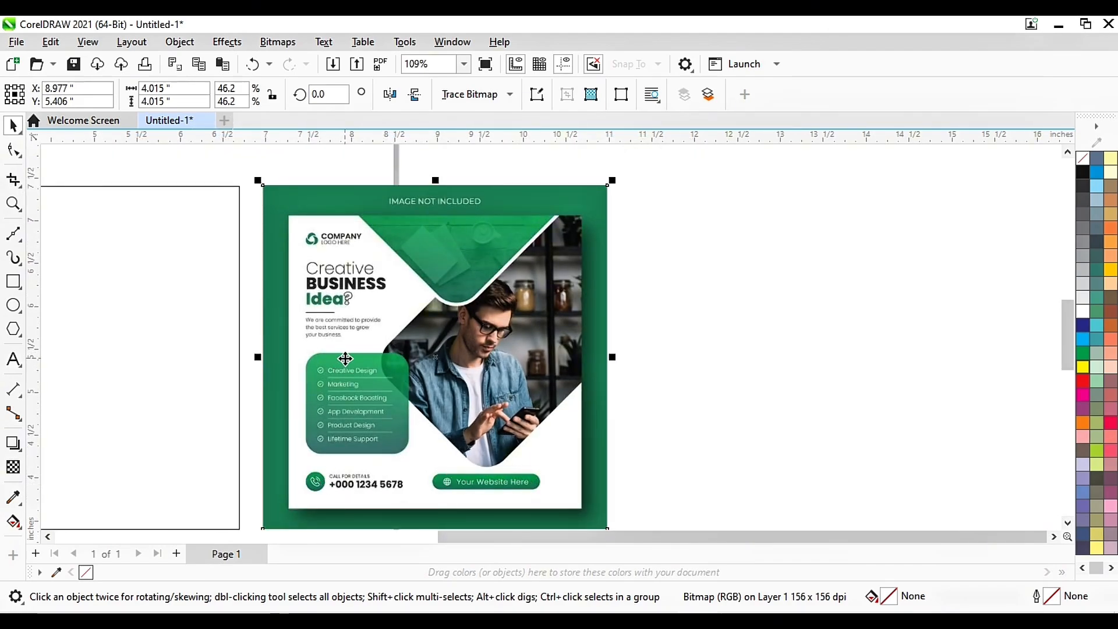
pyautogui.click(16, 128)
pyautogui.click(208, 164)
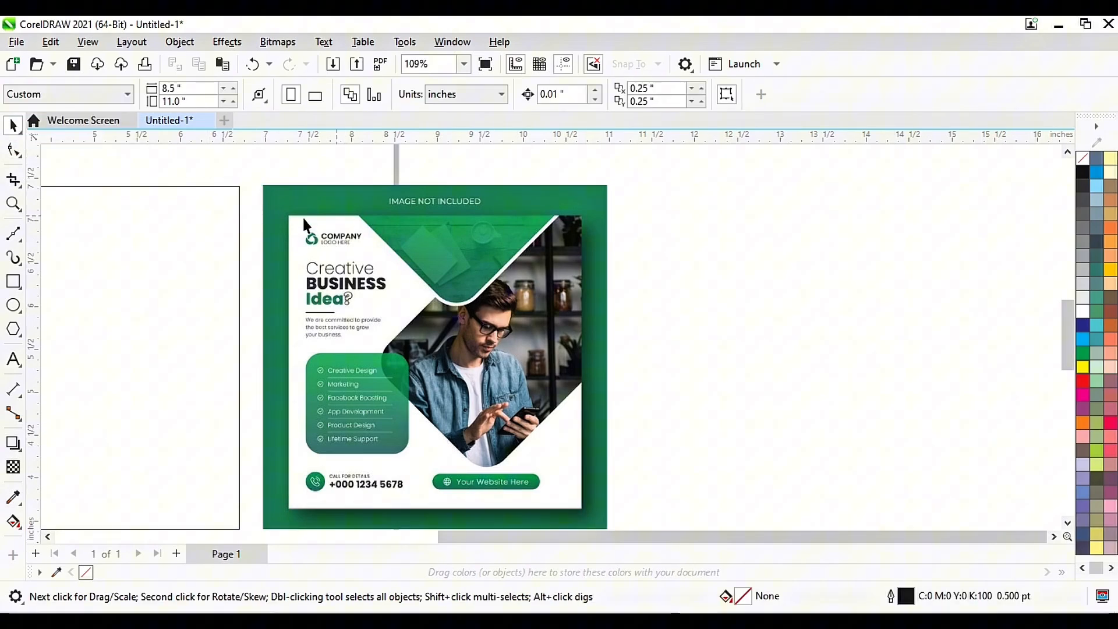
# - Trace the green triangle at the template's upper edge as a closed four-node outline with the Bézier tool, leaving its rounded tip flat
pyautogui.click(13, 233)
pyautogui.scroll(3, 358, 236)
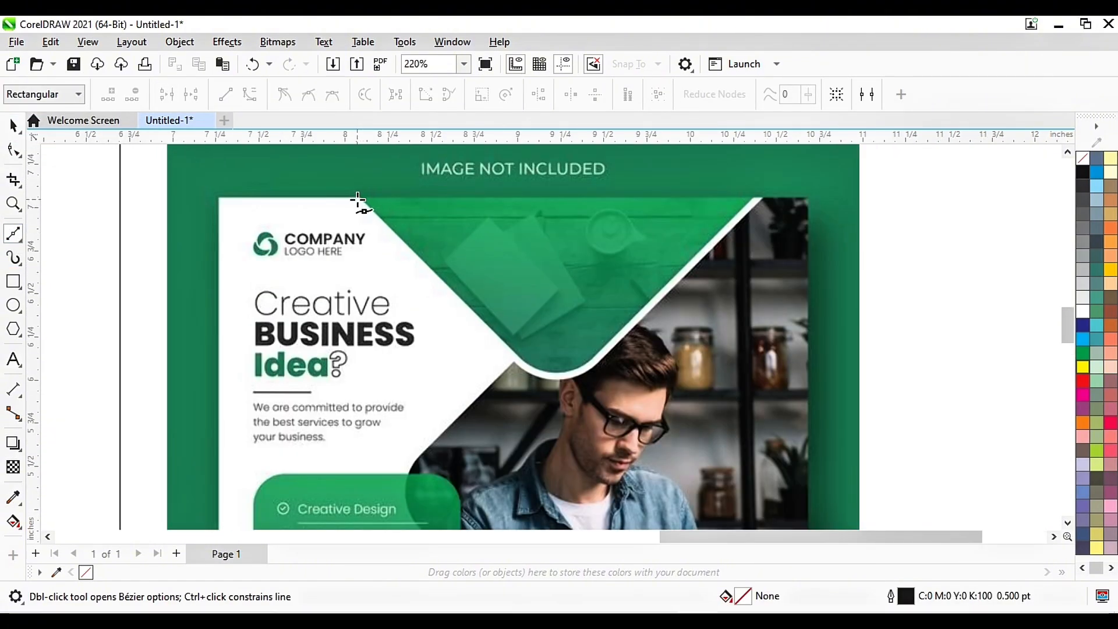
pyautogui.click(358, 196)
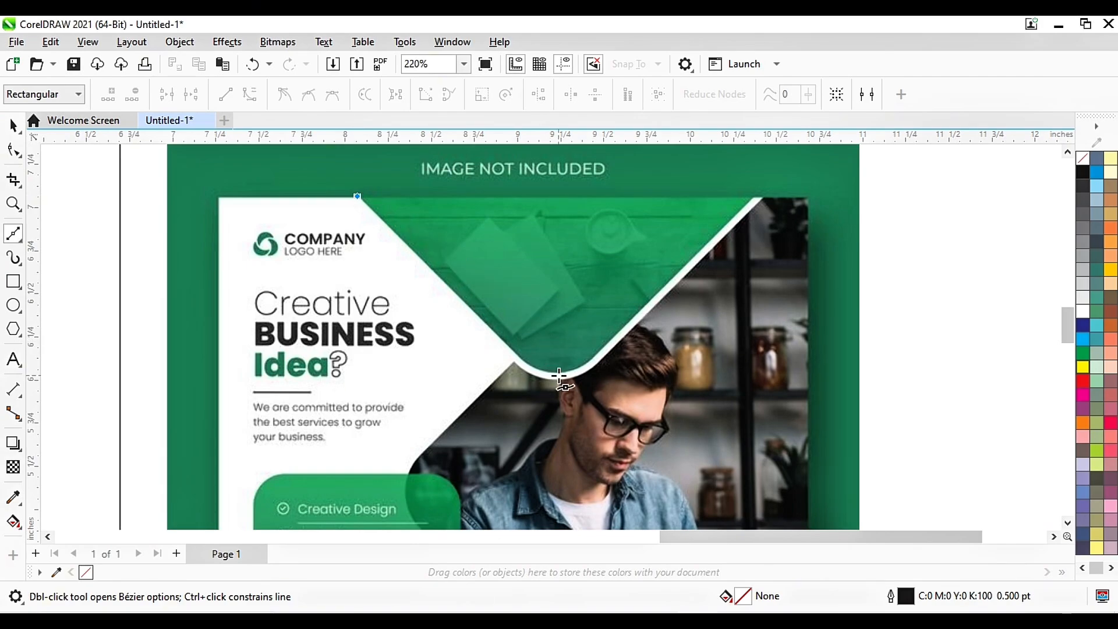
pyautogui.click(508, 352)
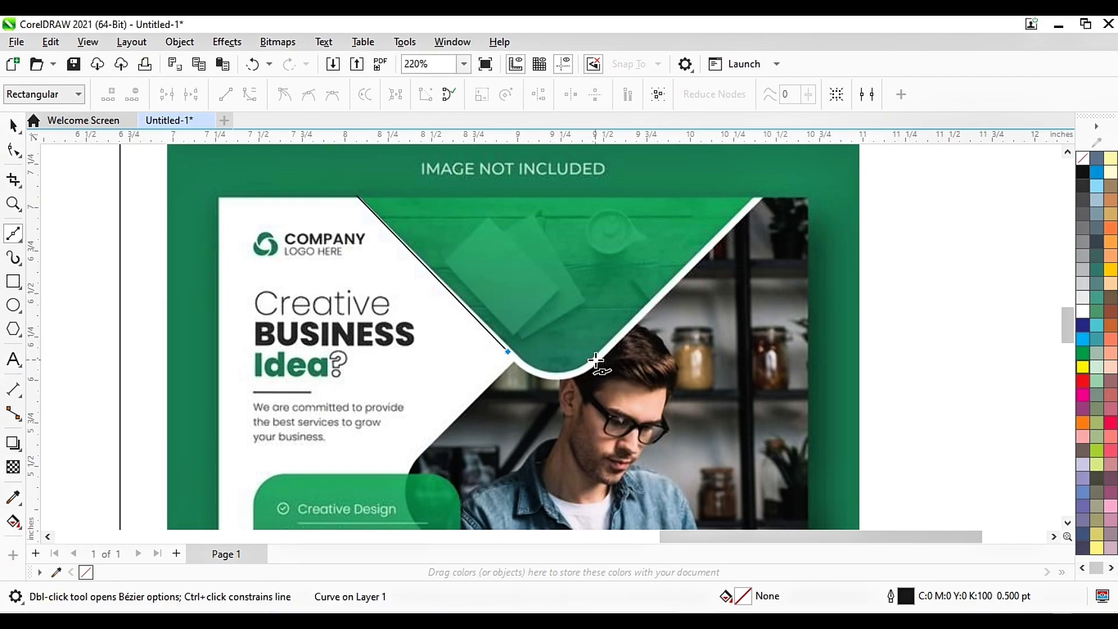
pyautogui.click(595, 360)
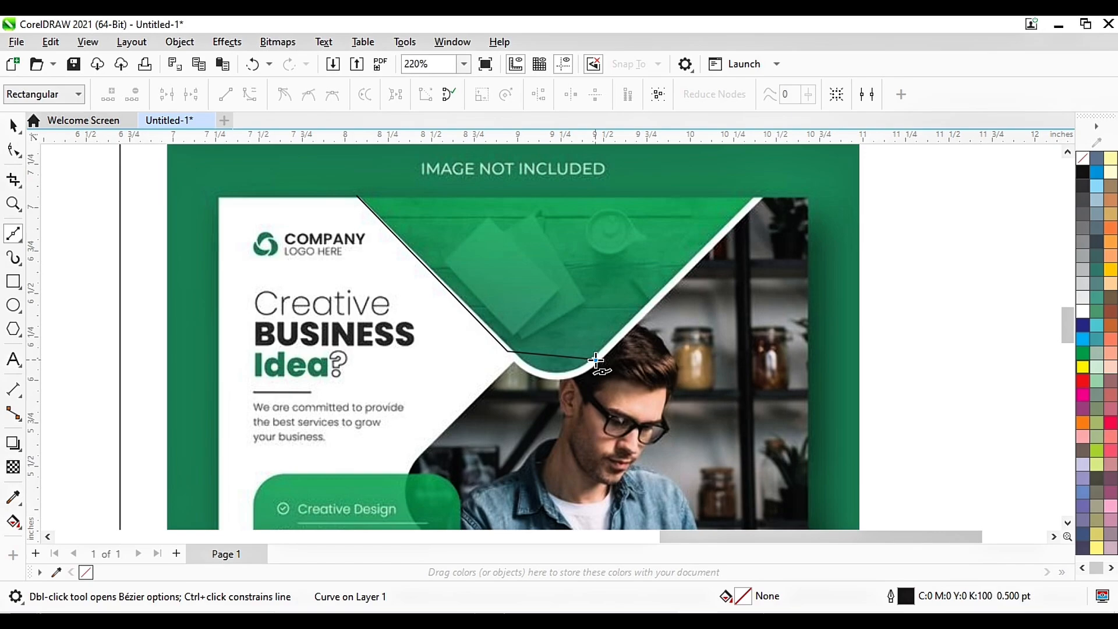
pyautogui.click(756, 202)
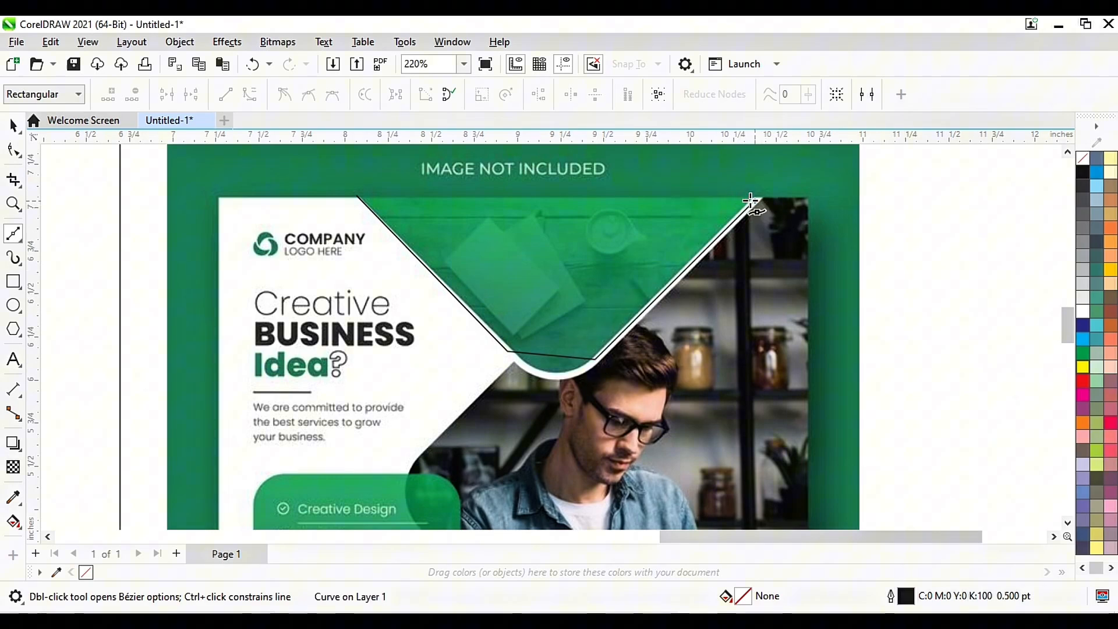
pyautogui.click(360, 199)
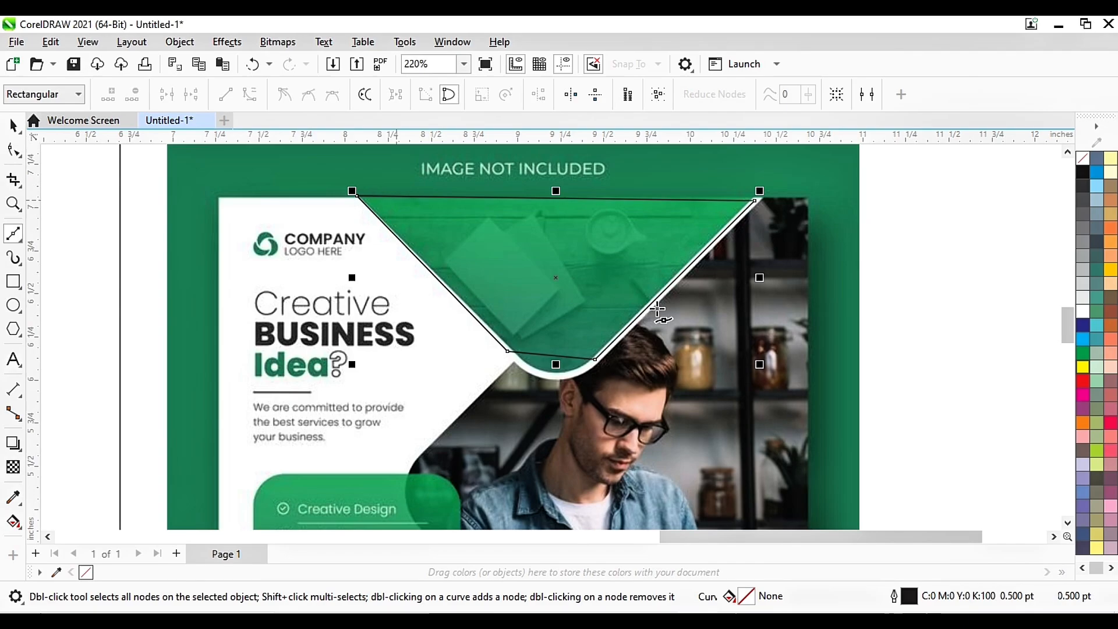
# - Reposition the traced outline's lower-left node with the Shape tool so it sits where the triangle's rounded tip begins
pyautogui.scroll(1, 509, 267)
pyautogui.scroll(-2, 193, 282)
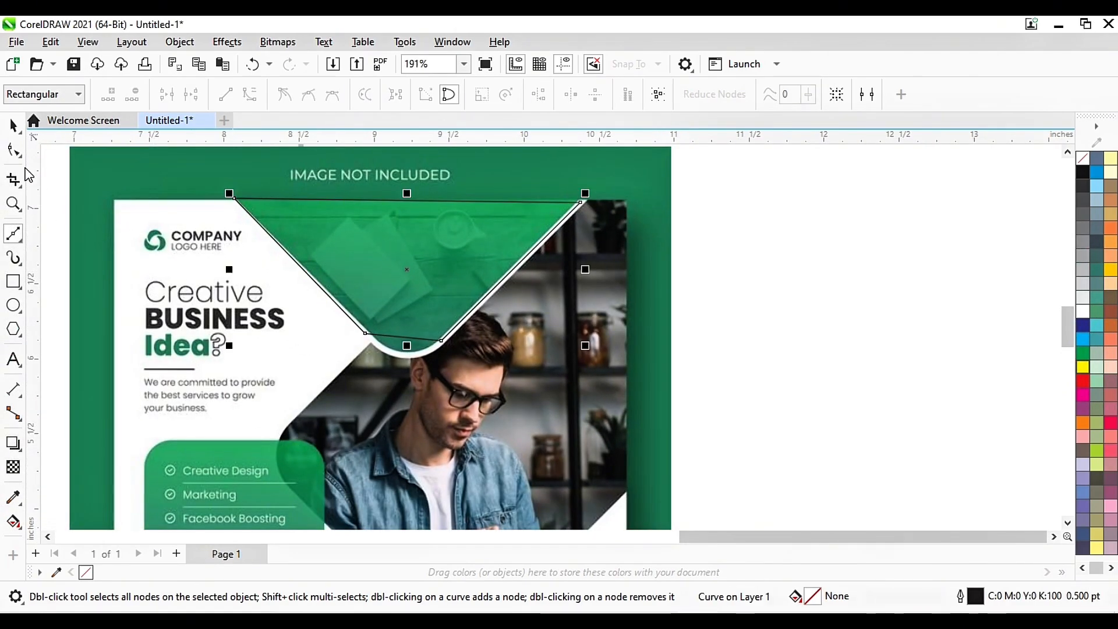
pyautogui.click(9, 155)
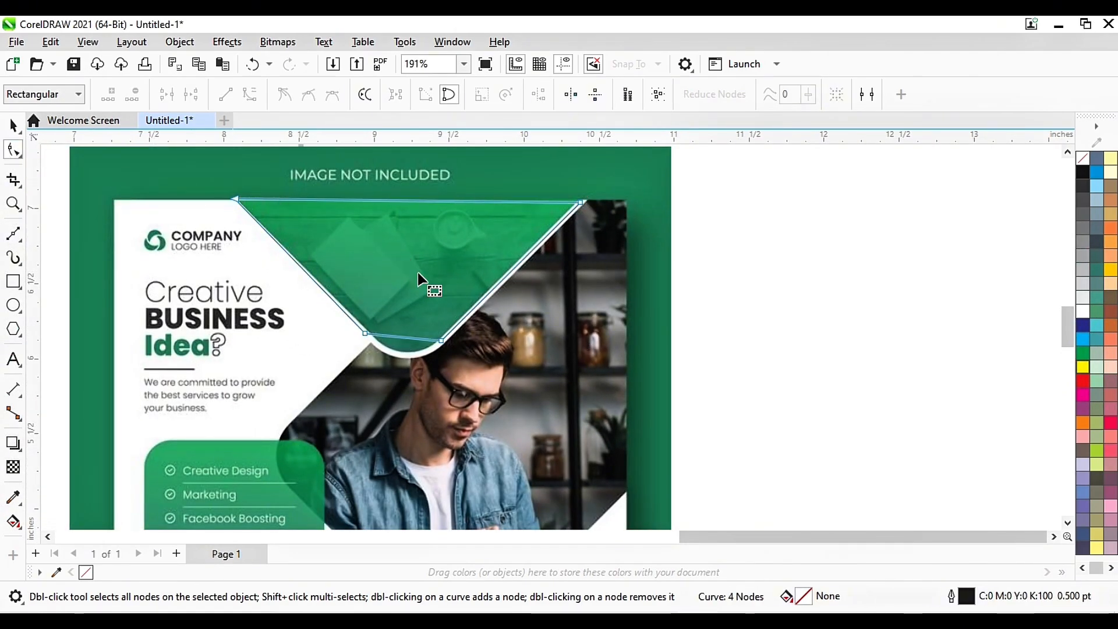
pyautogui.scroll(6, 460, 300)
pyautogui.scroll(-1, 295, 350)
pyautogui.scroll(3, 282, 382)
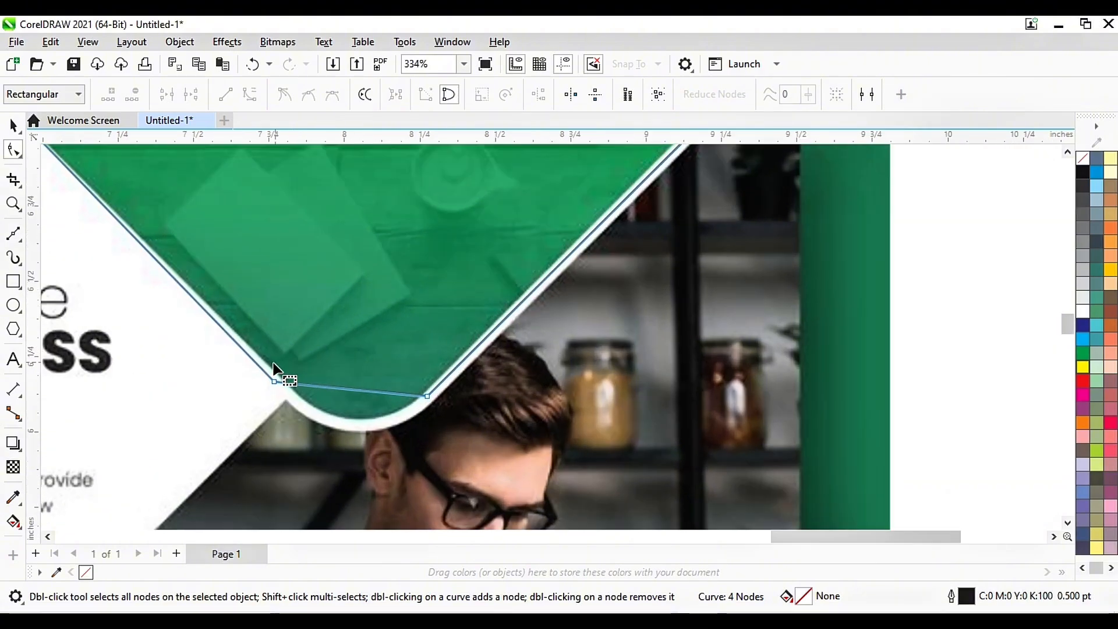
pyautogui.moveTo(279, 394); pyautogui.dragTo(319, 422)
pyautogui.scroll(-2, 363, 377)
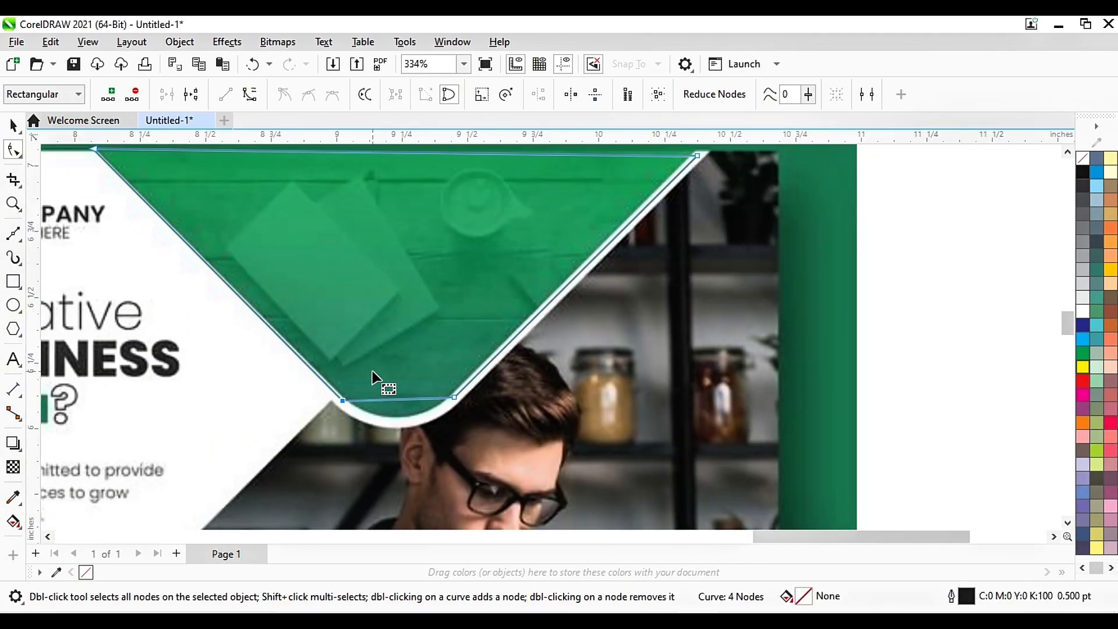
# - Move the outline's upper-right node onto the corner where the white border meets the template's upper edge
pyautogui.scroll(-4, 474, 369)
pyautogui.scroll(3, 509, 328)
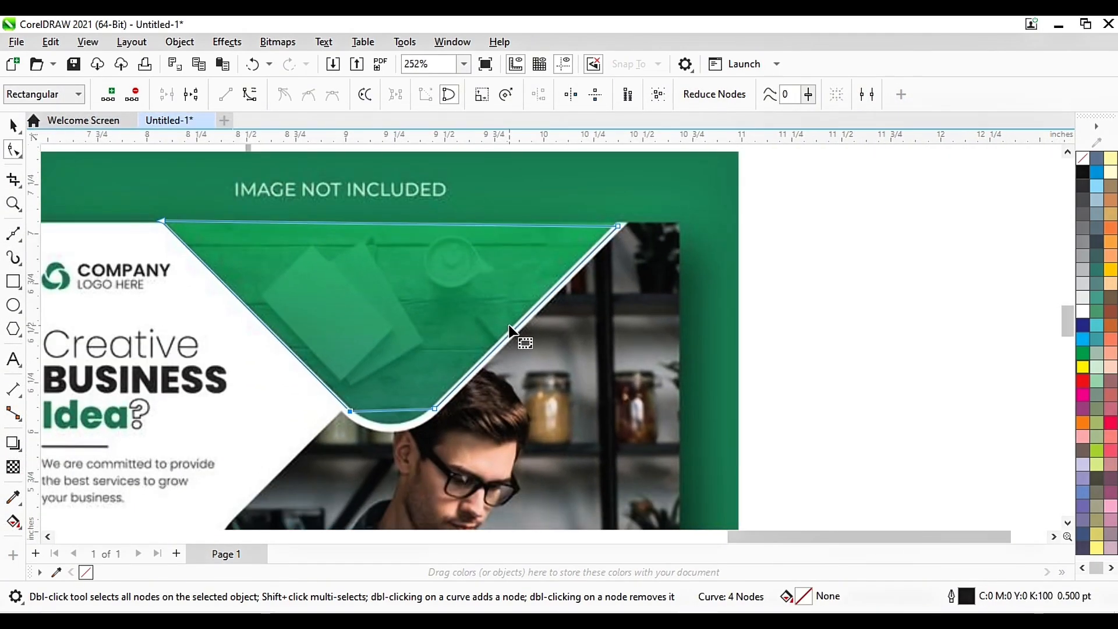
pyautogui.scroll(3, 624, 243)
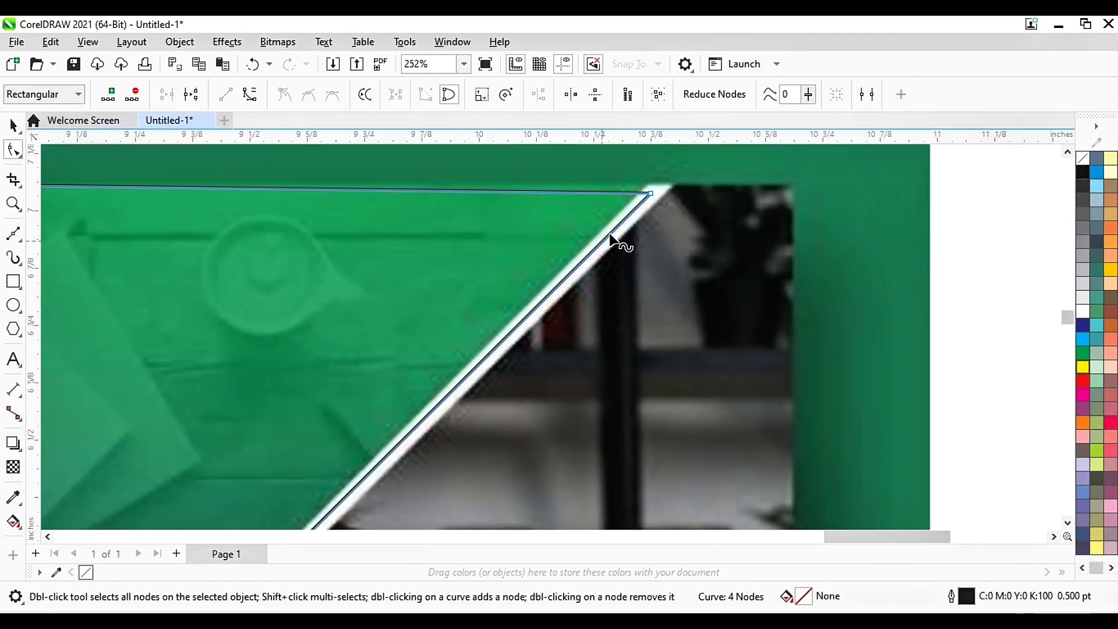
pyautogui.scroll(-1, 650, 231)
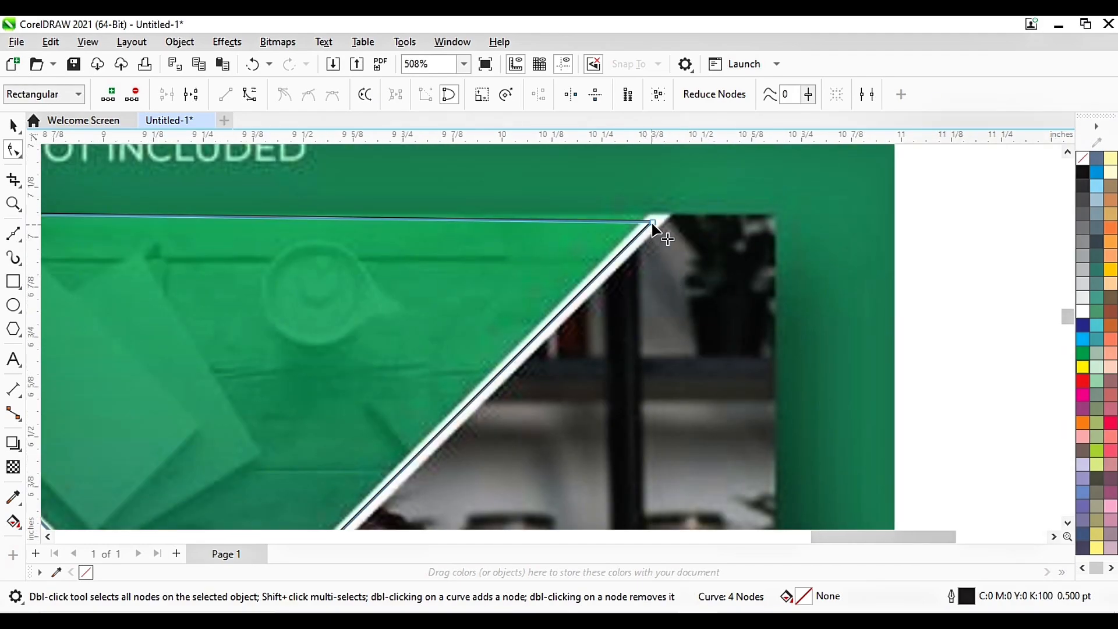
pyautogui.moveTo(652, 223); pyautogui.dragTo(659, 218)
pyautogui.scroll(-2, 660, 219)
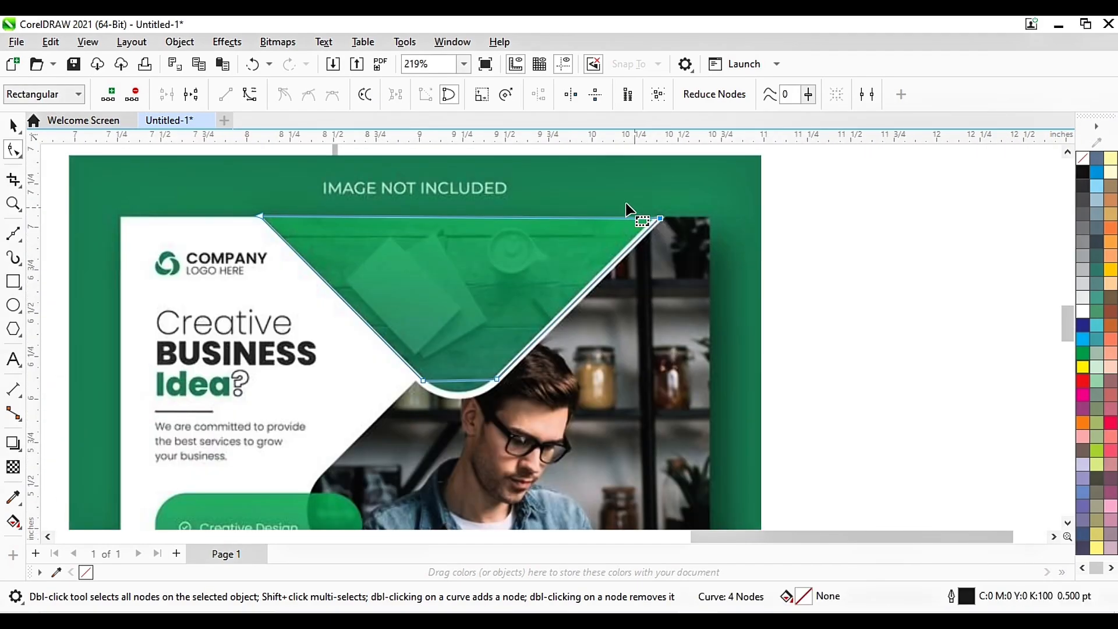
# - Convert the outline's short bottom segment to a curve and bend it down along the white border of the rounded tip
pyautogui.scroll(1, 622, 207)
pyautogui.scroll(-1, 442, 379)
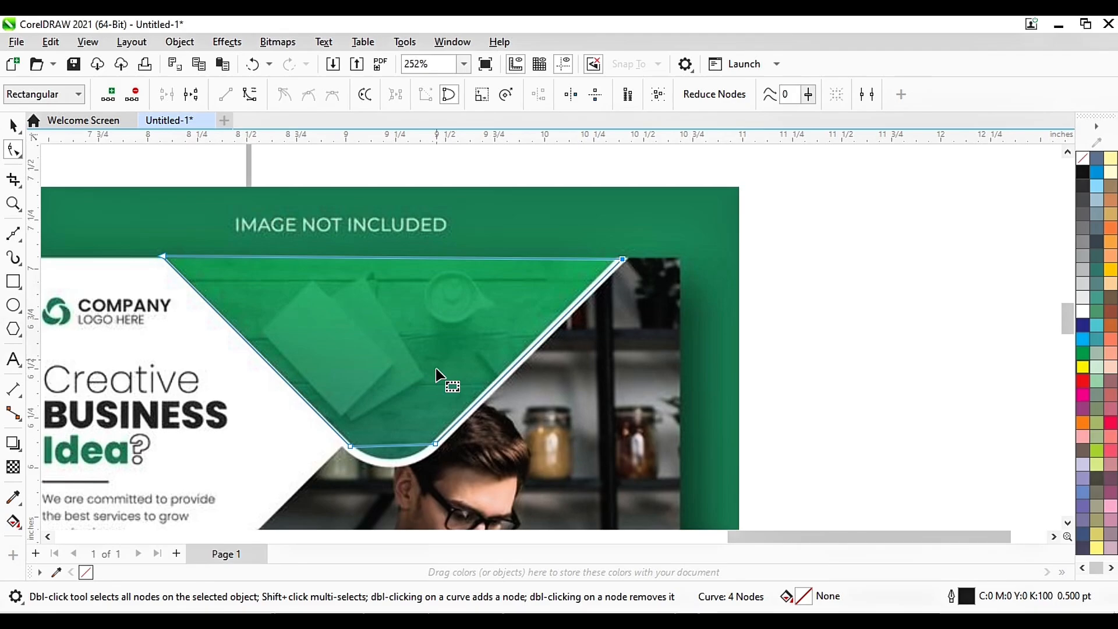
pyautogui.scroll(1, 370, 509)
pyautogui.scroll(1, 399, 374)
pyautogui.scroll(-1, 436, 410)
pyautogui.scroll(2, 434, 406)
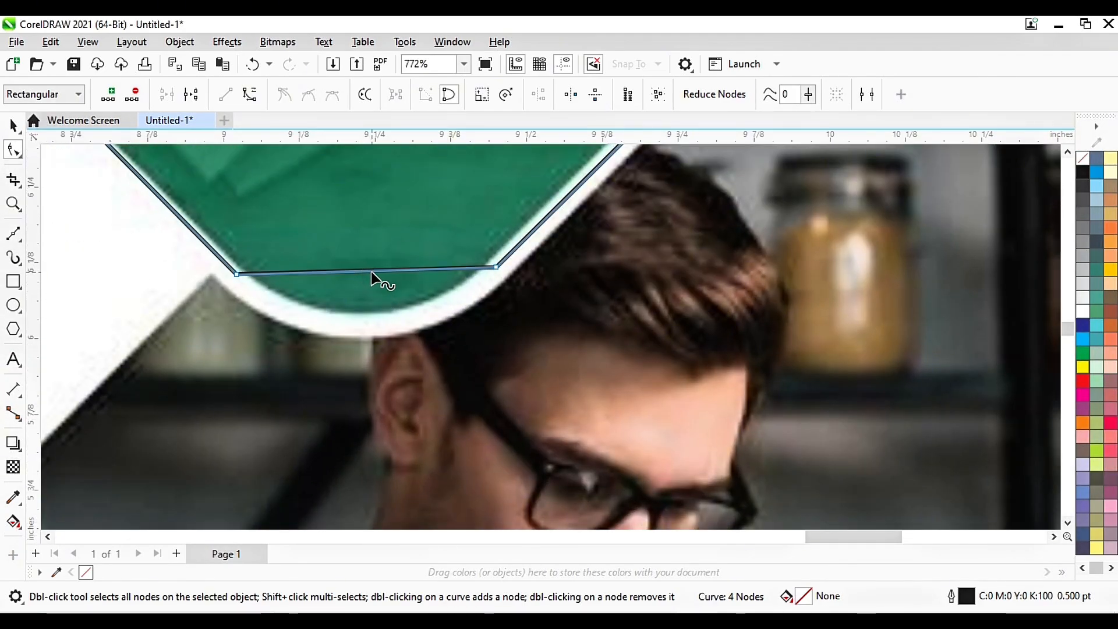
pyautogui.click(371, 271)
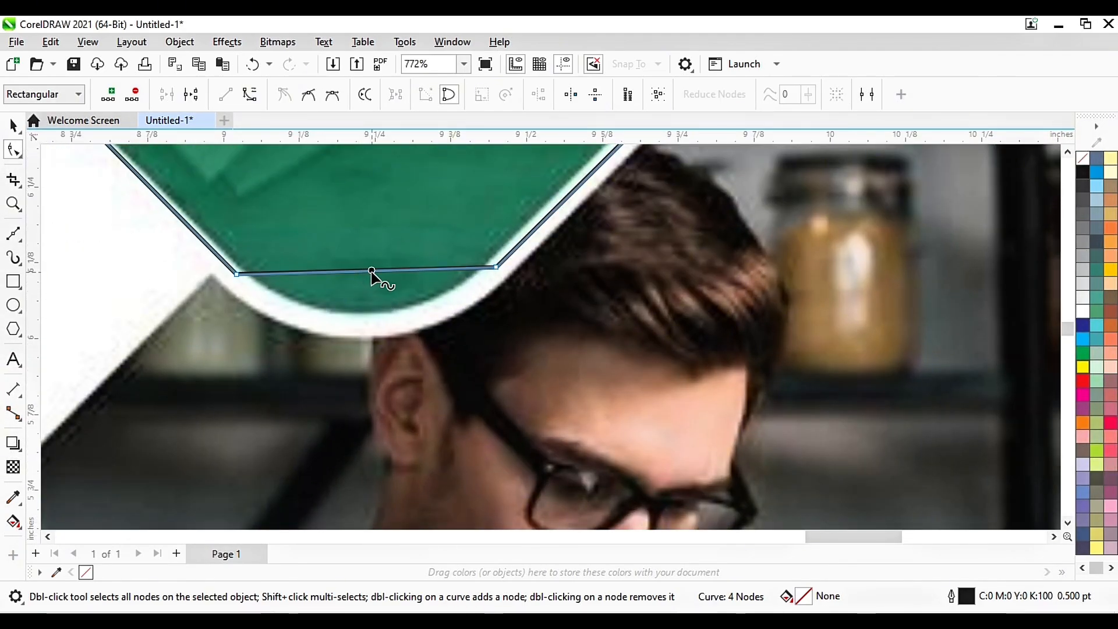
pyautogui.click(251, 95)
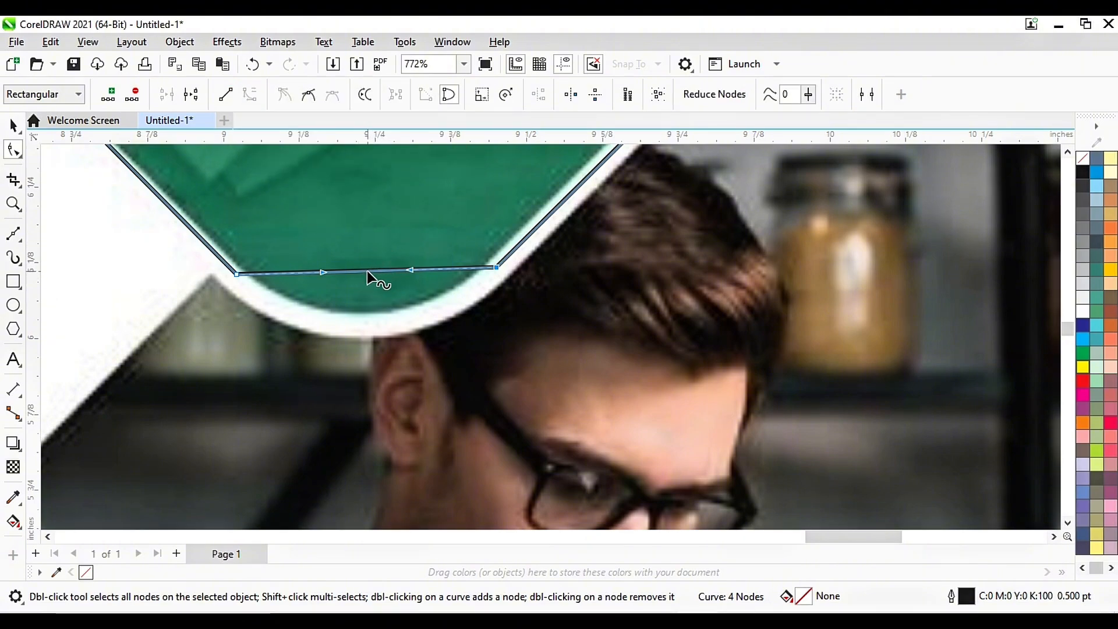
pyautogui.moveTo(410, 271); pyautogui.dragTo(432, 331)
pyautogui.hotkey('ctrl', 'z')
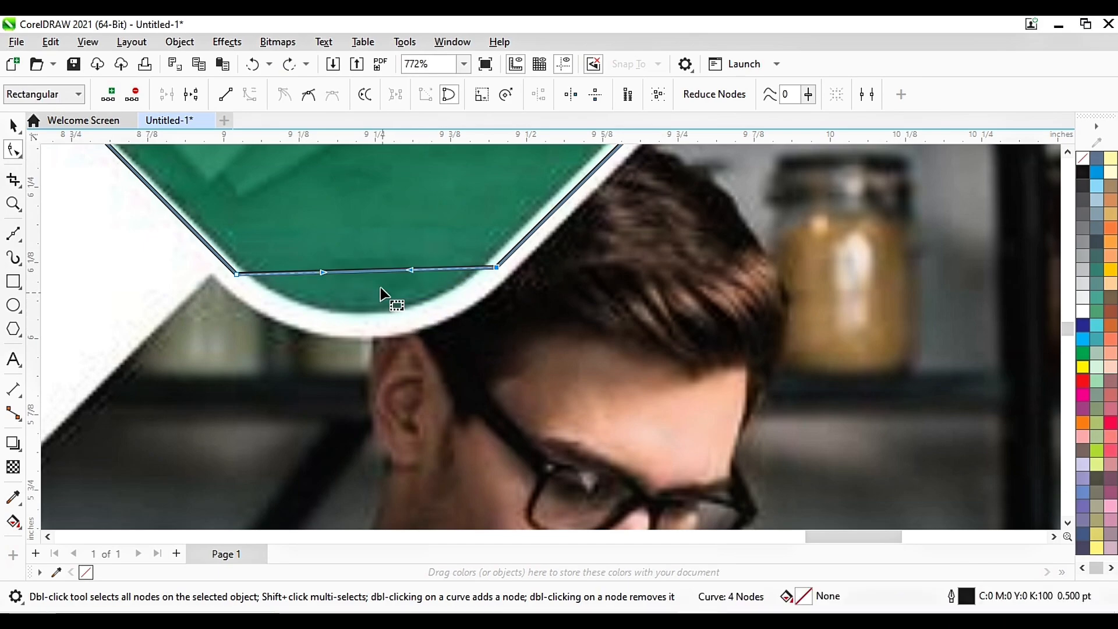
pyautogui.moveTo(366, 271); pyautogui.dragTo(370, 329)
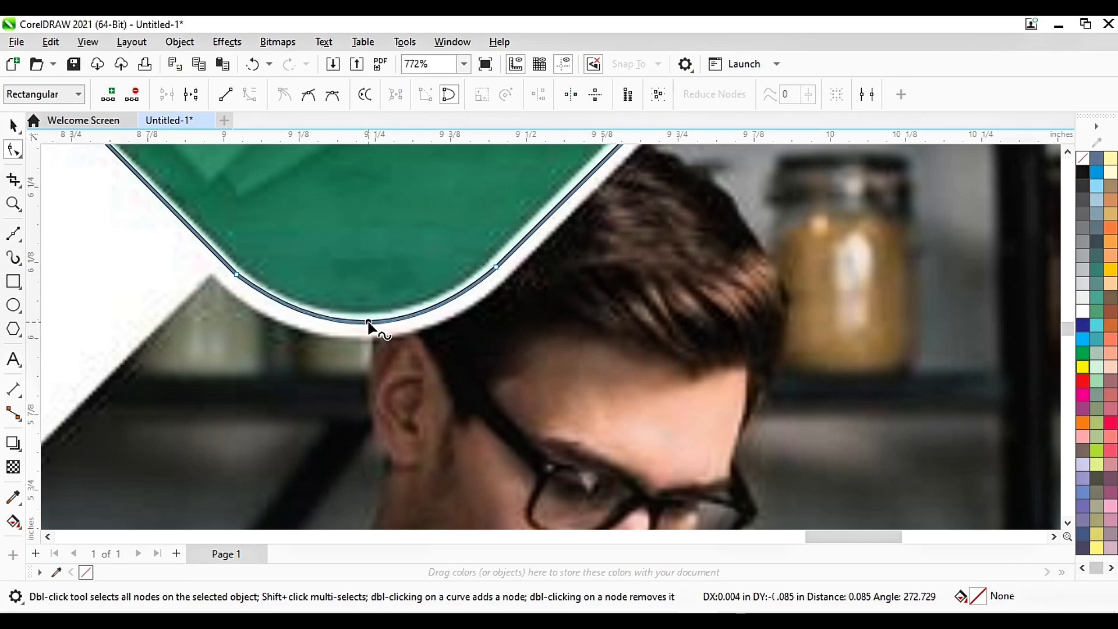
# - Adjust both control handles of the bottom curve so it joins the straight sides smoothly and matches the template's rounded tip
pyautogui.scroll(-1, 371, 328)
pyautogui.scroll(-1, 417, 358)
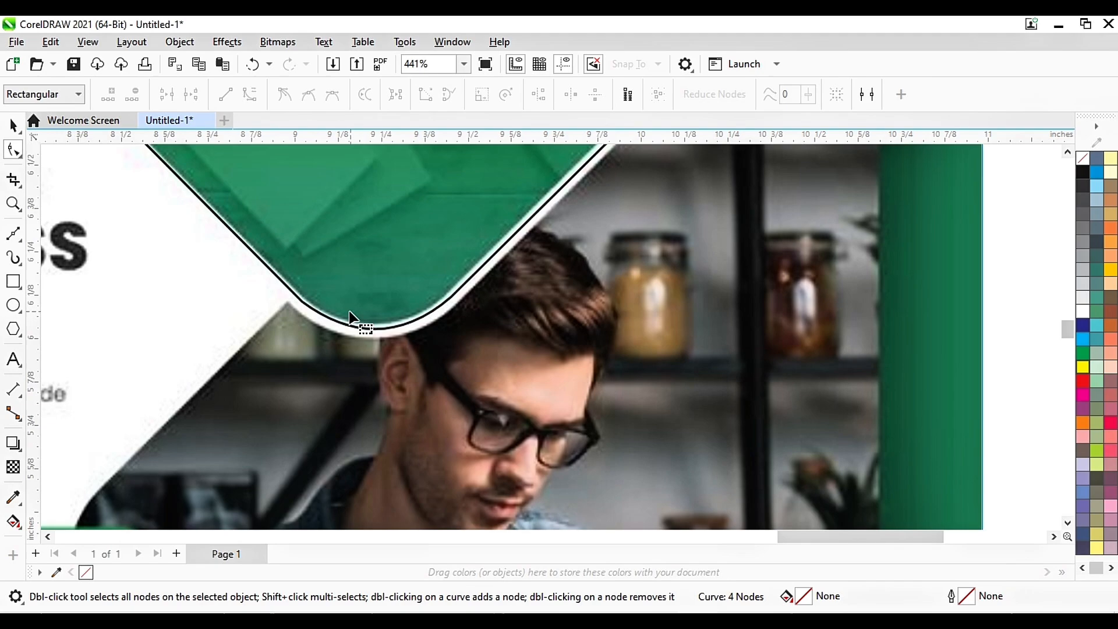
pyautogui.scroll(4, 357, 314)
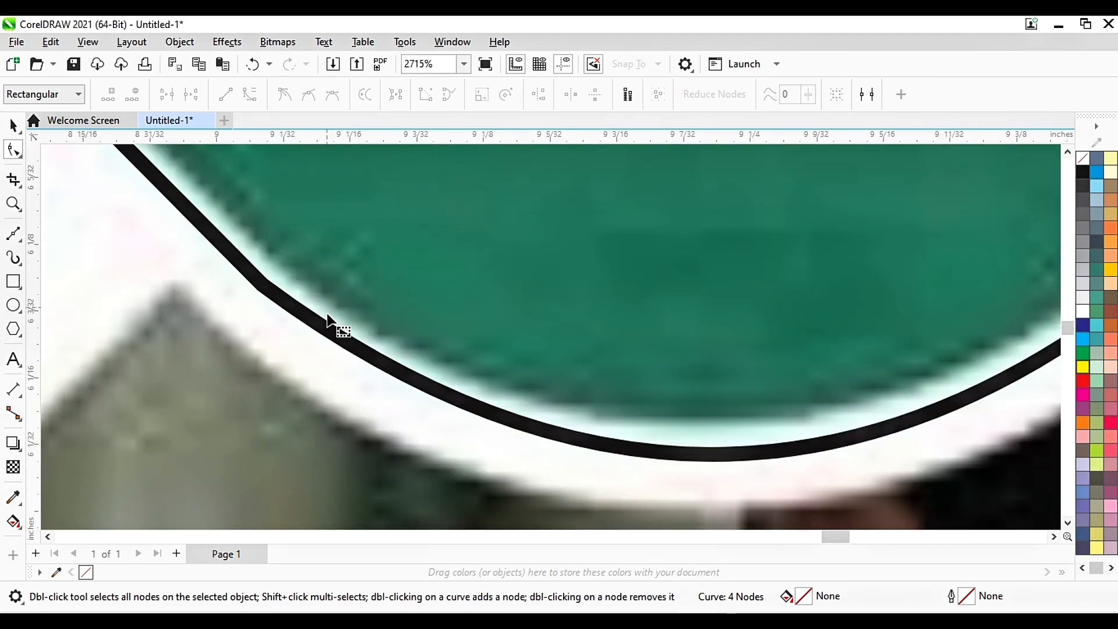
pyautogui.click(327, 328)
pyautogui.scroll(3, 303, 314)
pyautogui.scroll(-3, 300, 309)
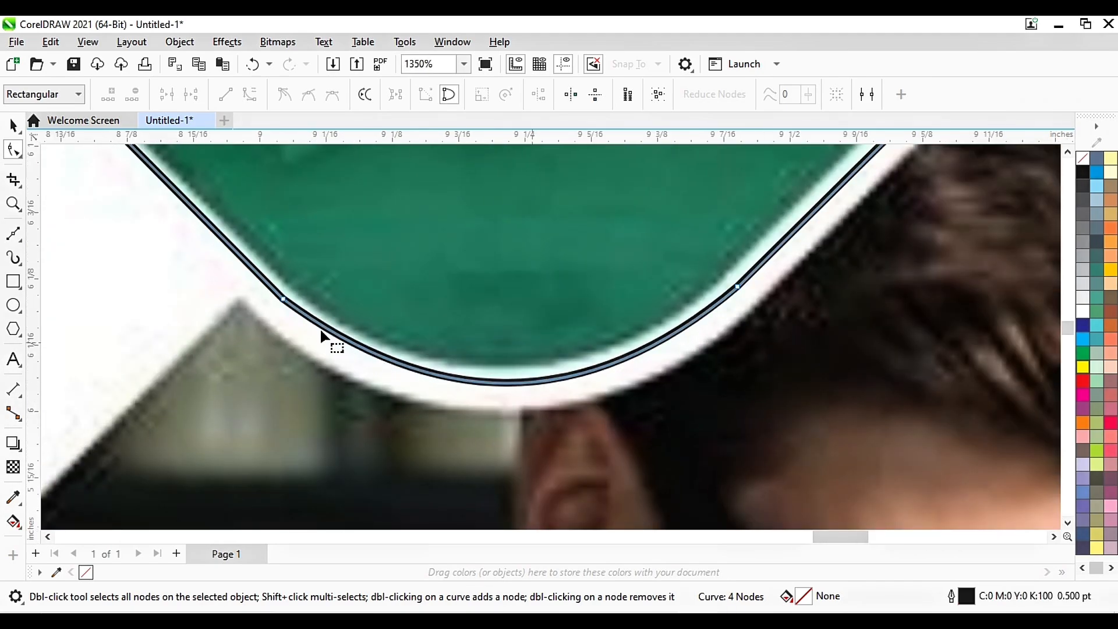
pyautogui.click(285, 302)
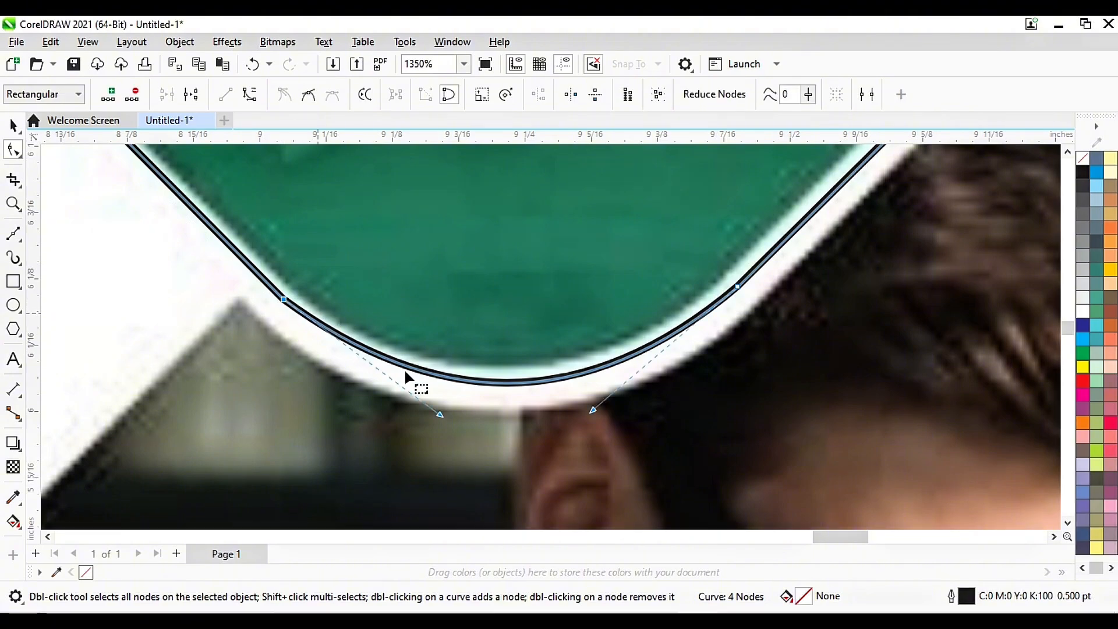
pyautogui.moveTo(443, 418); pyautogui.dragTo(434, 427)
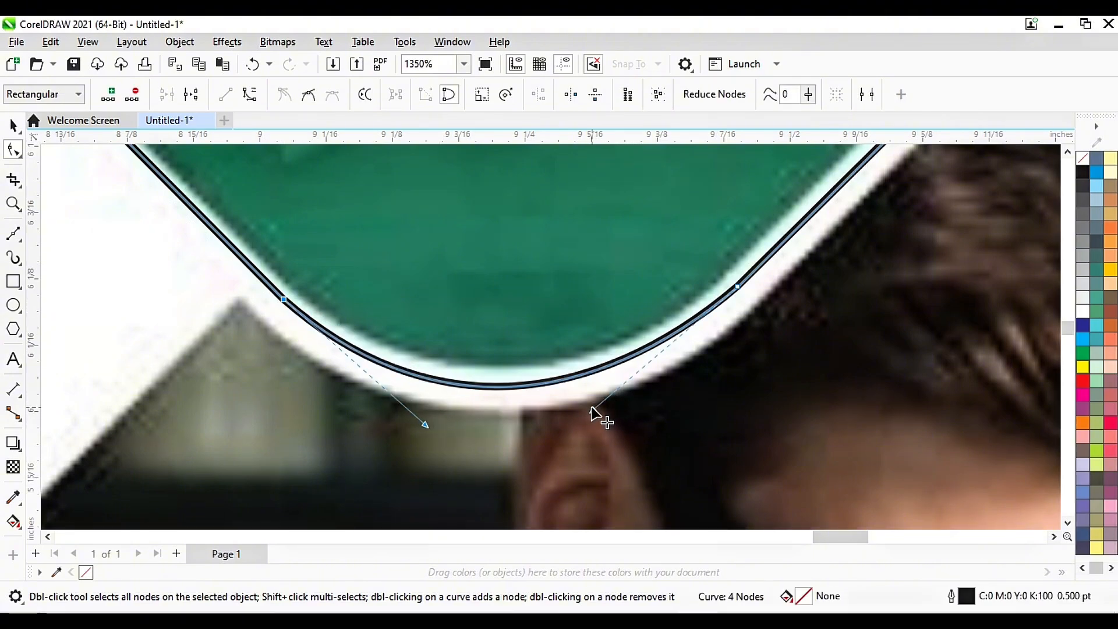
pyautogui.moveTo(589, 412); pyautogui.dragTo(600, 433)
pyautogui.click(644, 429)
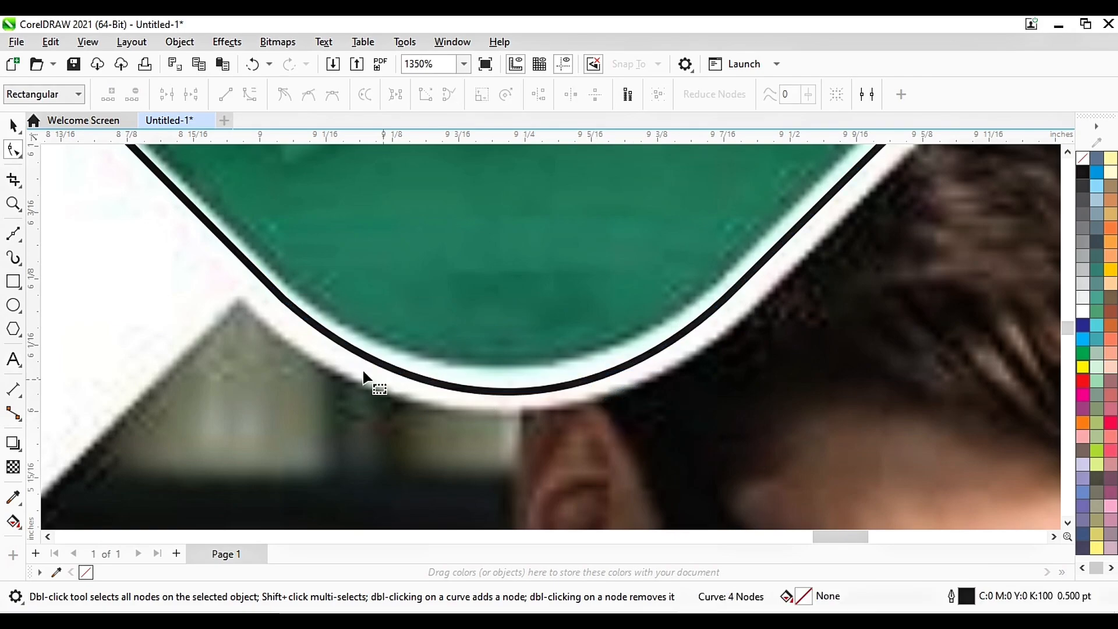
pyautogui.scroll(-2, 369, 379)
pyautogui.scroll(-6, 510, 350)
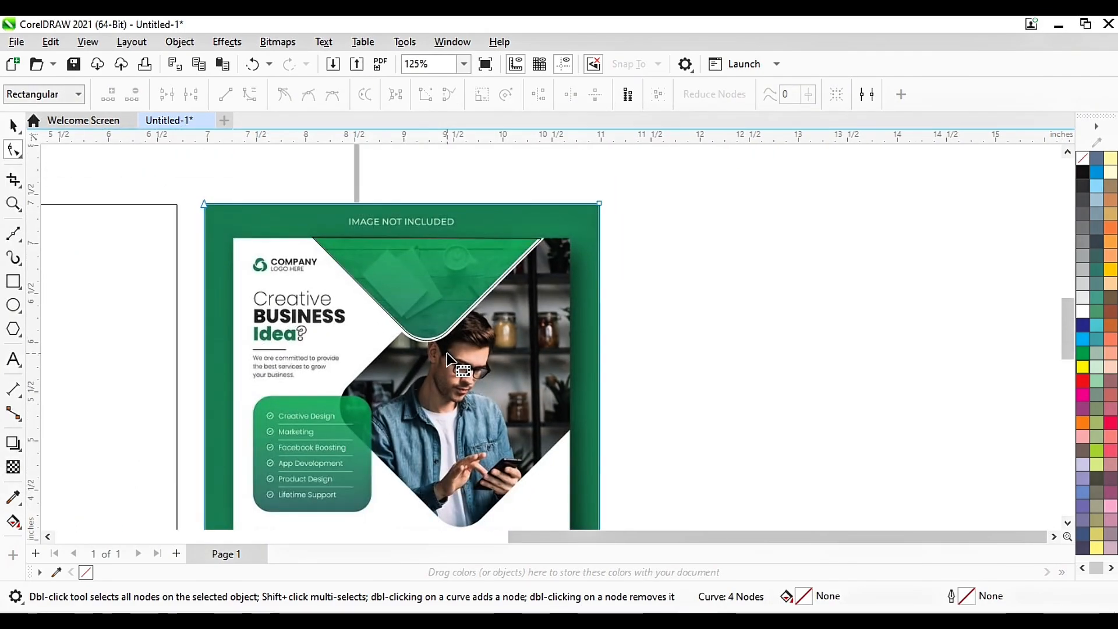
# - Fill the traced rounded triangle on the template with red
pyautogui.scroll(-2, 543, 347)
pyautogui.click(505, 332)
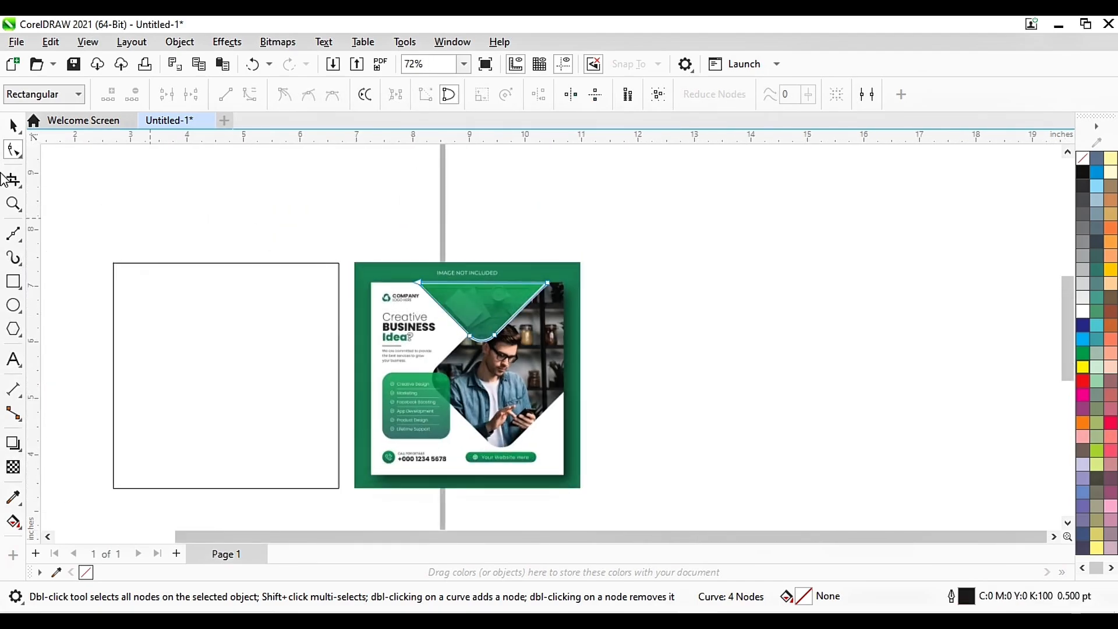
pyautogui.click(14, 131)
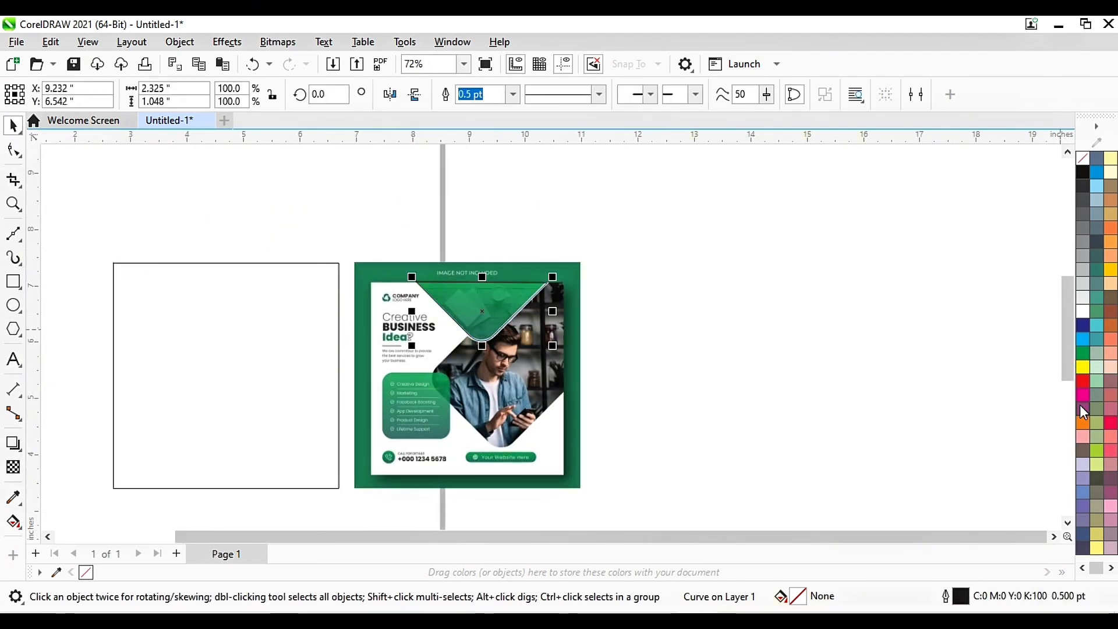
pyautogui.click(1083, 380)
pyautogui.scroll(-1, 582, 308)
pyautogui.scroll(2, 579, 317)
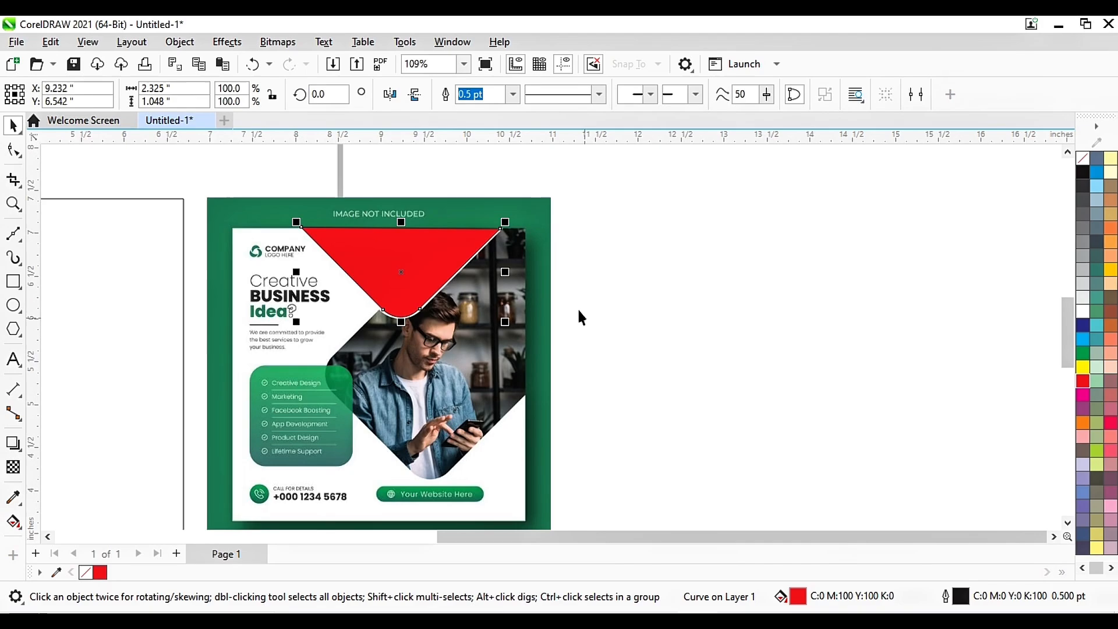
pyautogui.scroll(-1, 579, 316)
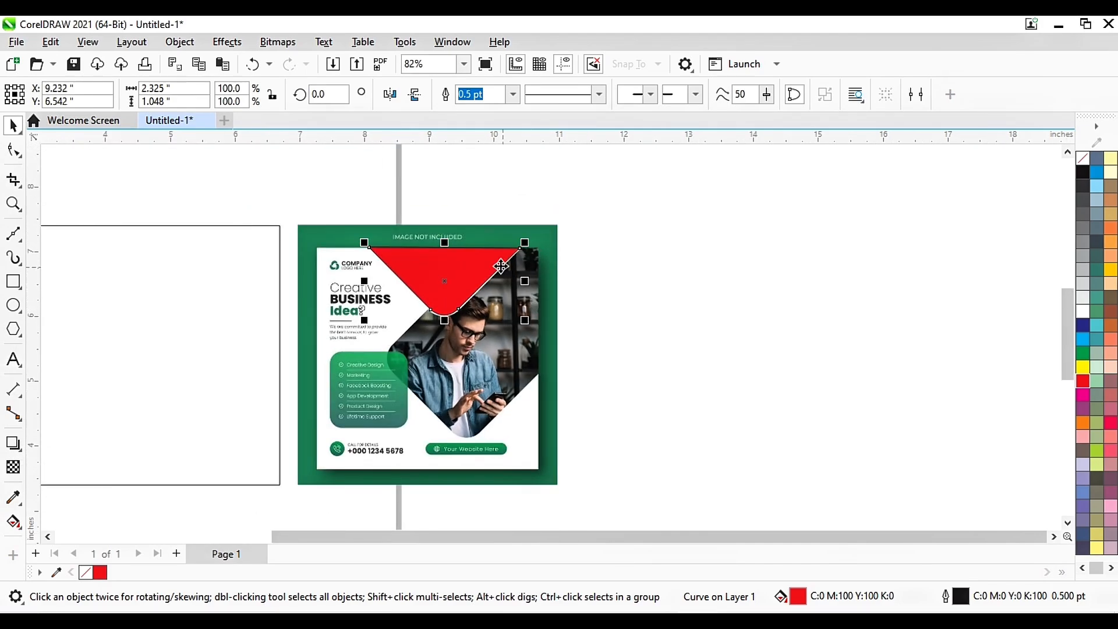
# - Move the red triangle onto the blank square so its flat side lies on the square's upper edge, right of centre
pyautogui.scroll(-2, 501, 266)
pyautogui.scroll(3, 473, 348)
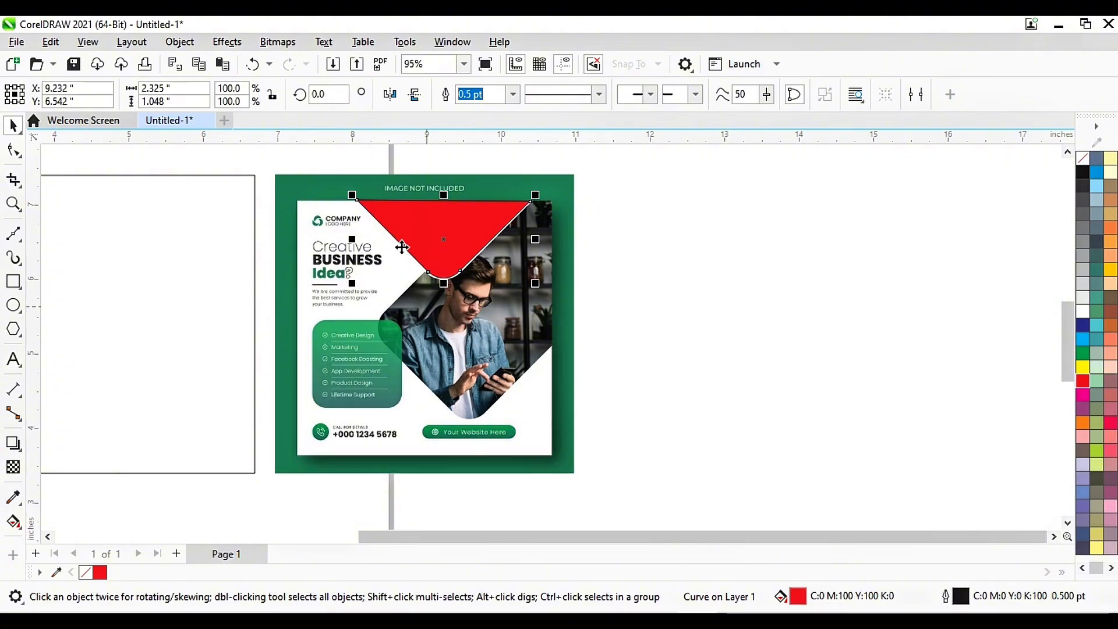
pyautogui.scroll(-3, 574, 277)
pyautogui.scroll(1, 545, 259)
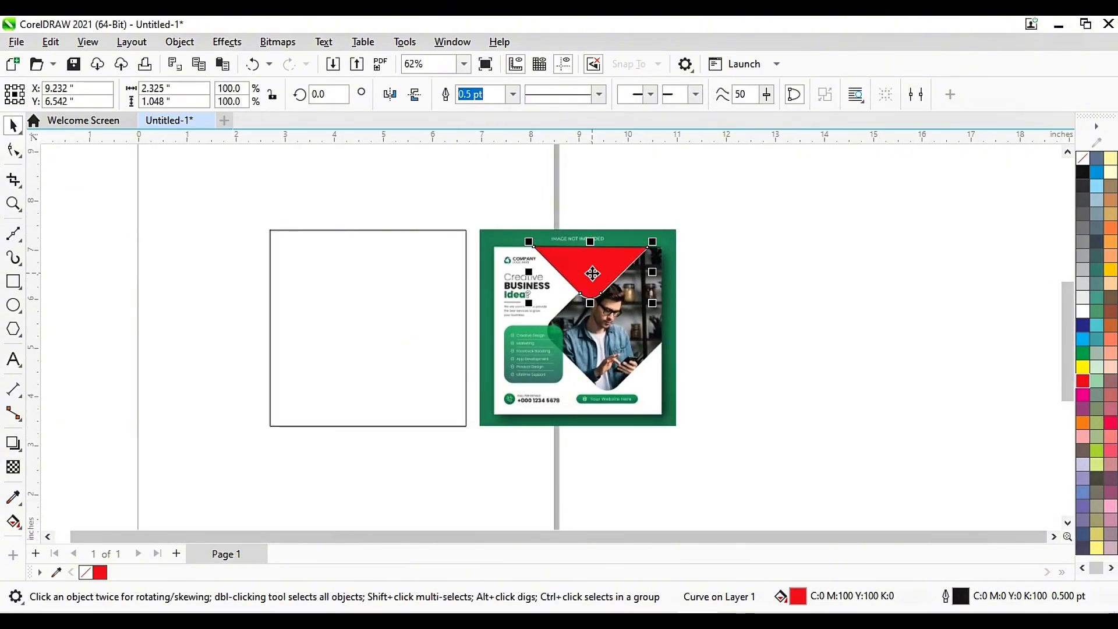
pyautogui.moveTo(592, 273); pyautogui.dragTo(397, 256)
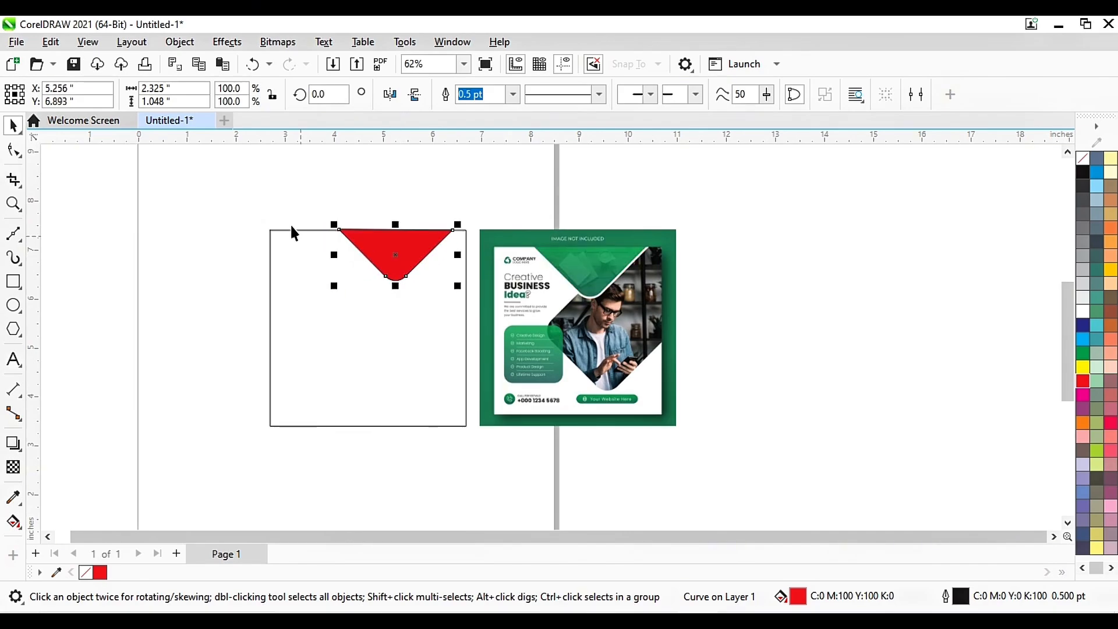
pyautogui.click(305, 207)
pyautogui.scroll(-1, 622, 289)
pyautogui.scroll(3, 506, 236)
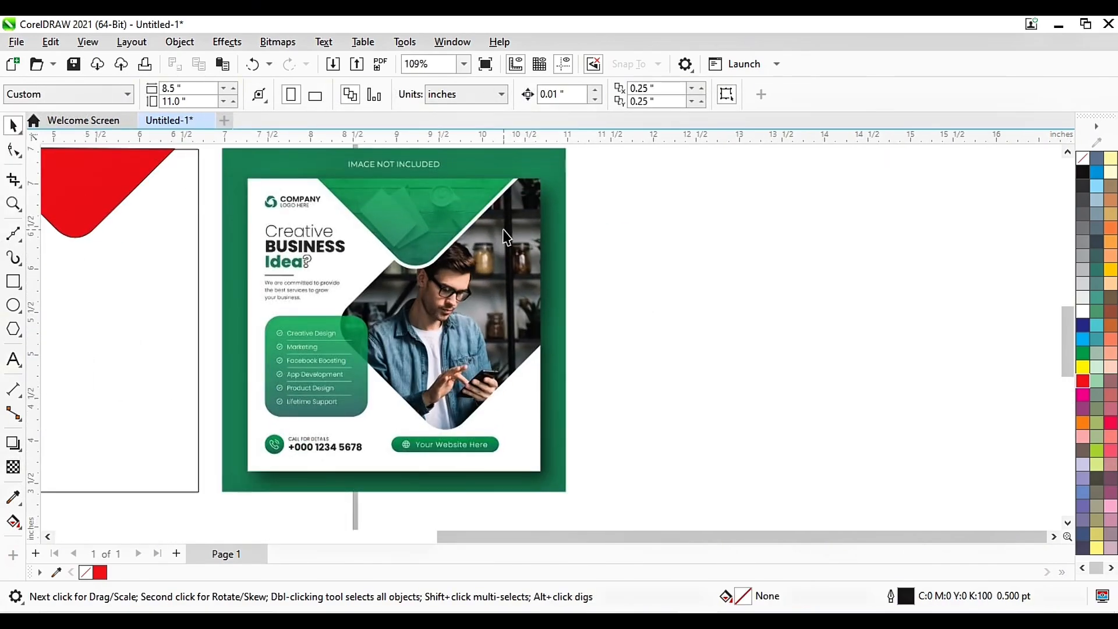
pyautogui.scroll(-1, 440, 220)
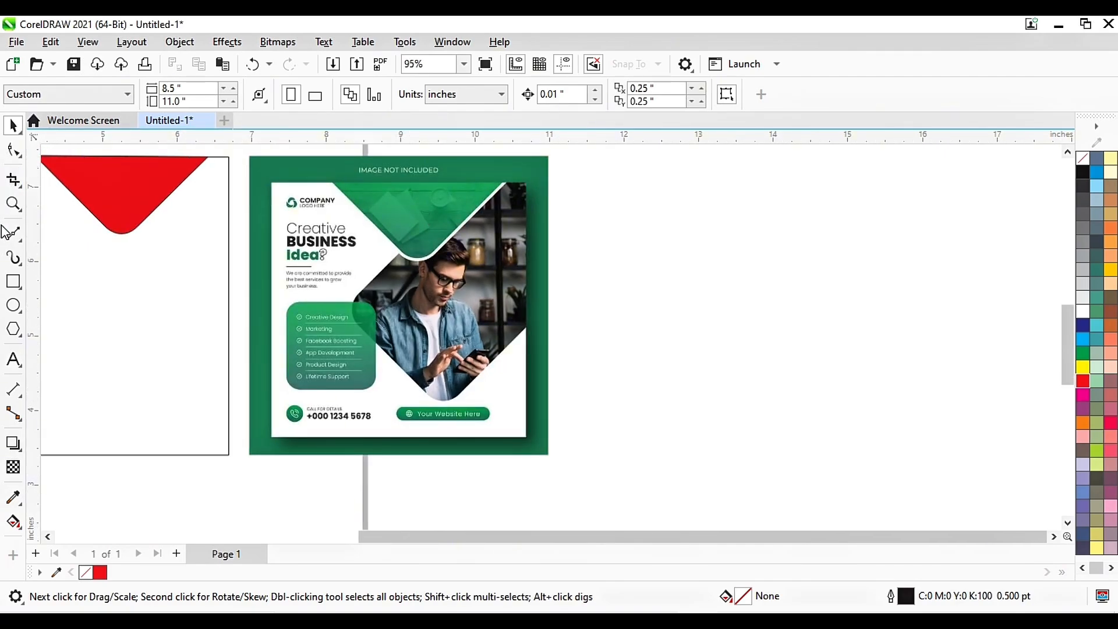
pyautogui.click(14, 235)
pyautogui.scroll(3, 396, 261)
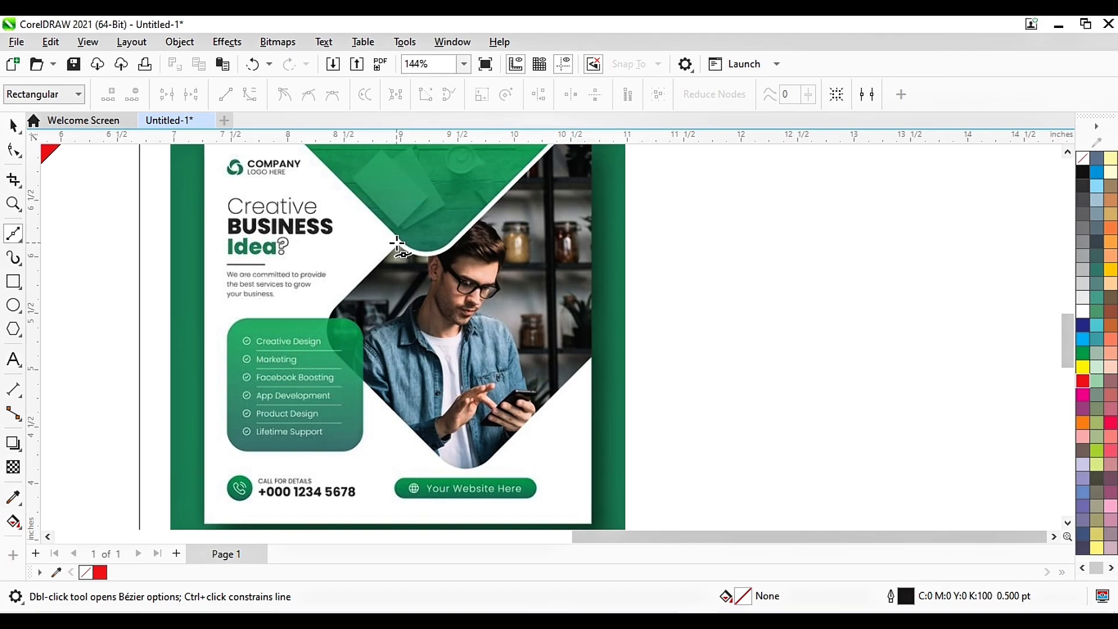
pyautogui.click(340, 301)
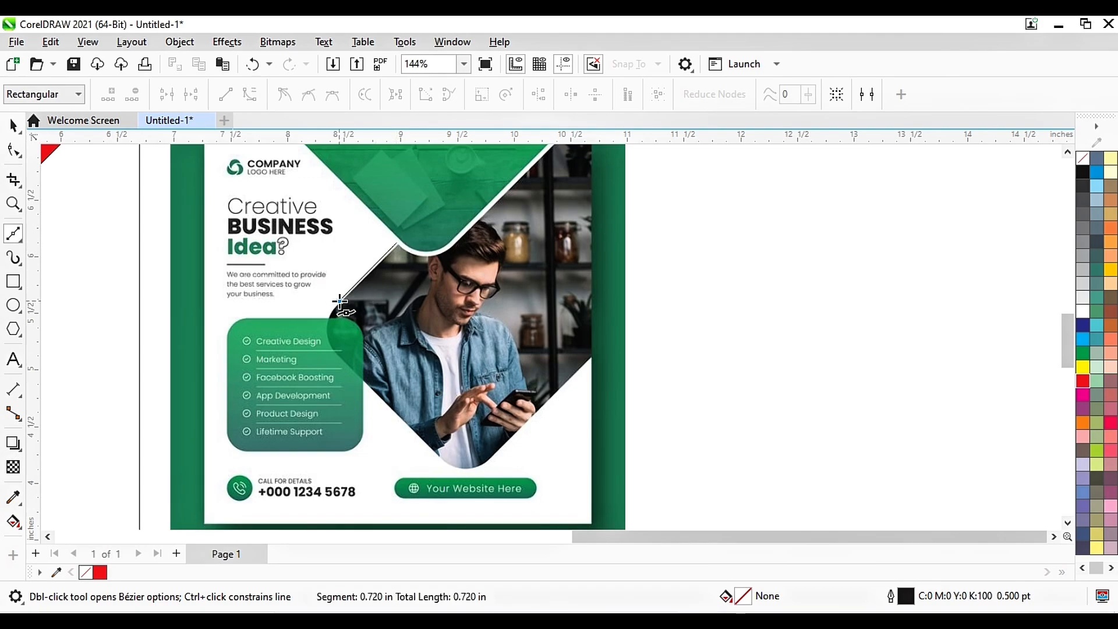
pyautogui.press('space')
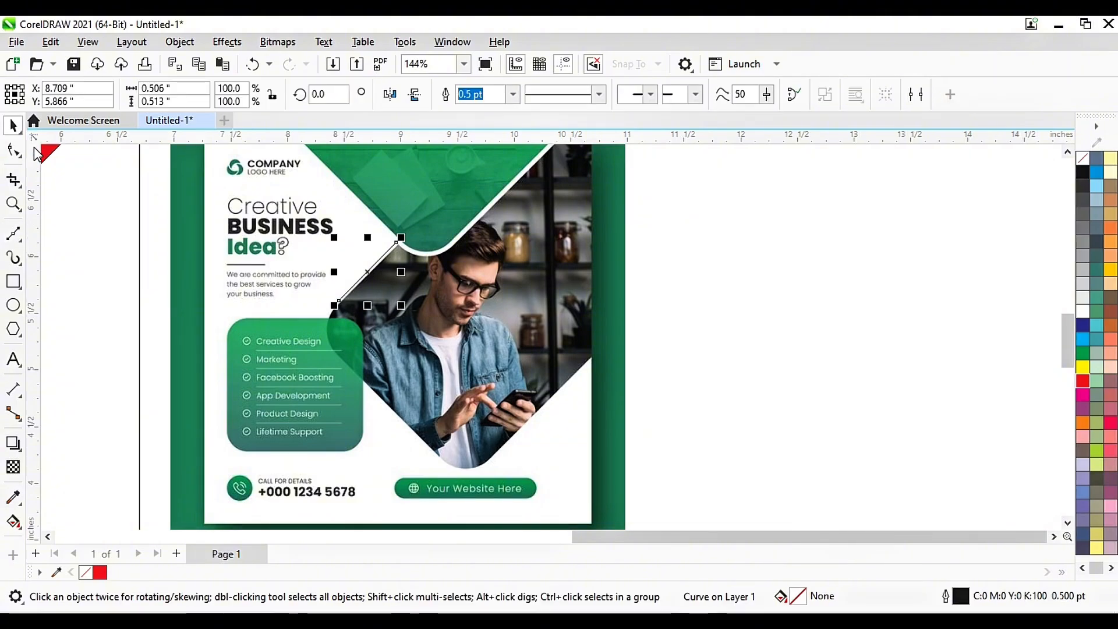
pyautogui.click(69, 196)
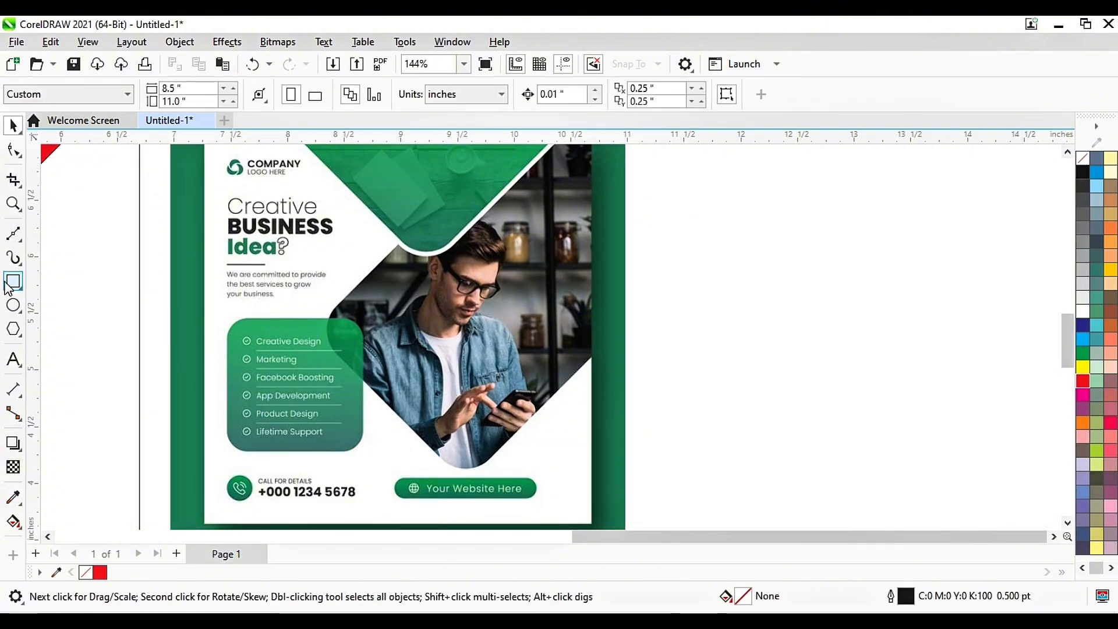
# - Draw a rectangle about 1.13 by 1.16 inches over the template's green services panel and round its corners to 0.13 inches
pyautogui.click(8, 284)
pyautogui.scroll(-1, 319, 305)
pyautogui.scroll(2, 239, 352)
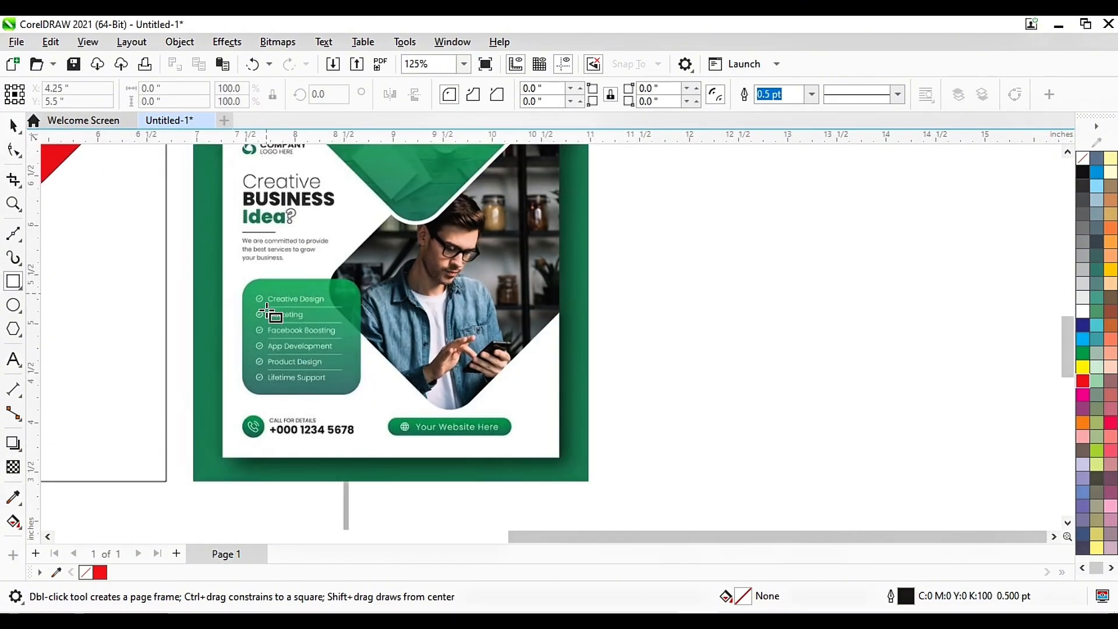
pyautogui.moveTo(231, 240)
pyautogui.mouseDown()
pyautogui.moveTo(391, 387)
pyautogui.moveTo(401, 414)
pyautogui.mouseUp()
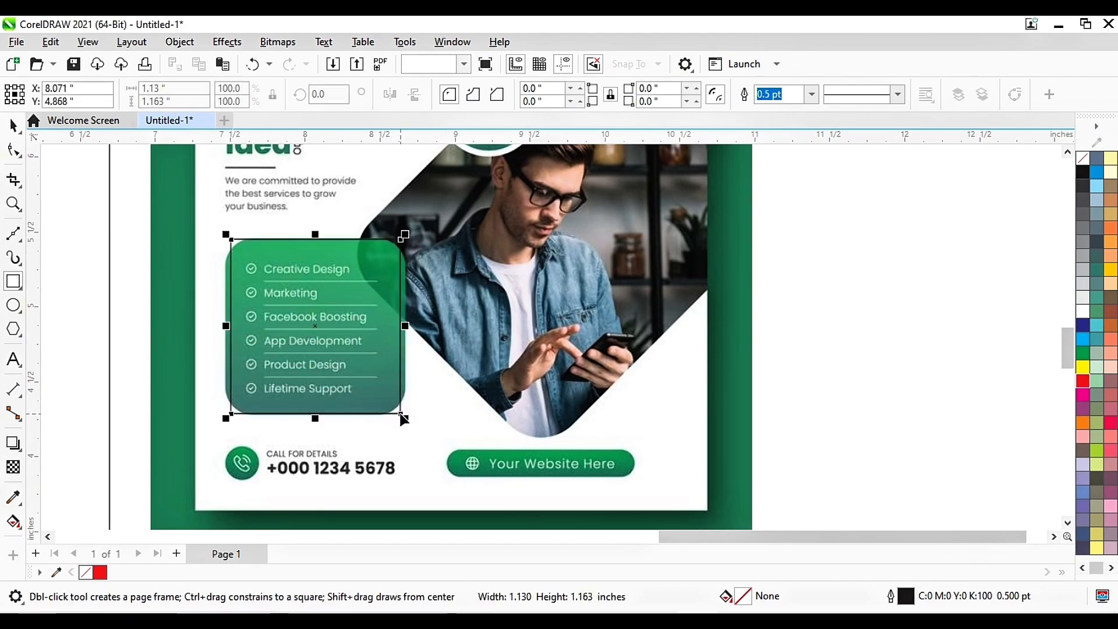
pyautogui.click(694, 87)
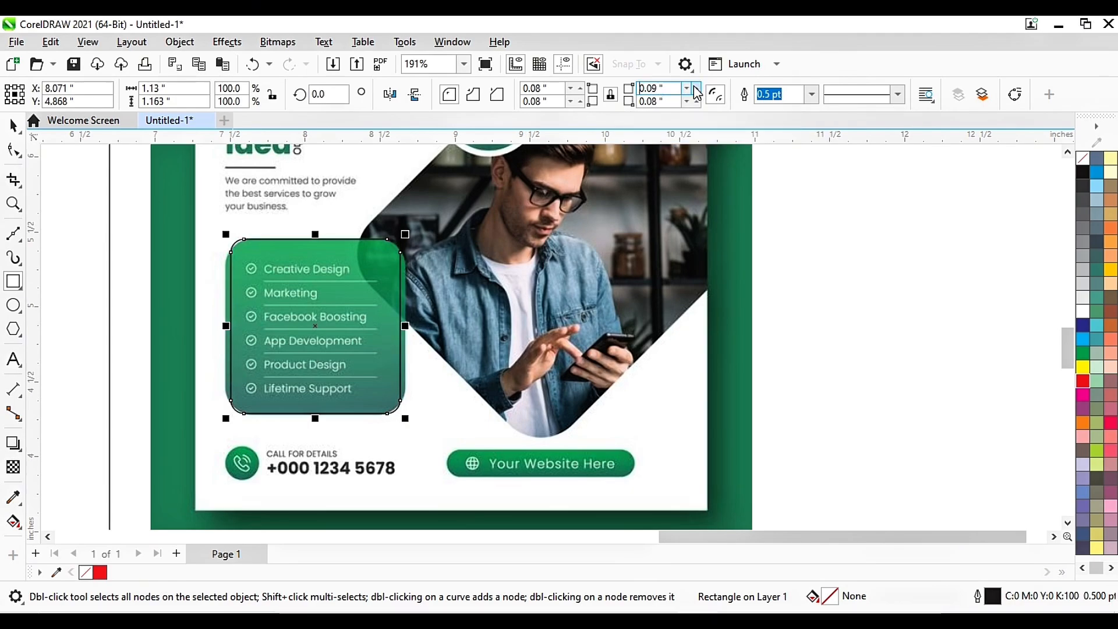
pyautogui.hotkey('ctrl', 'Left')
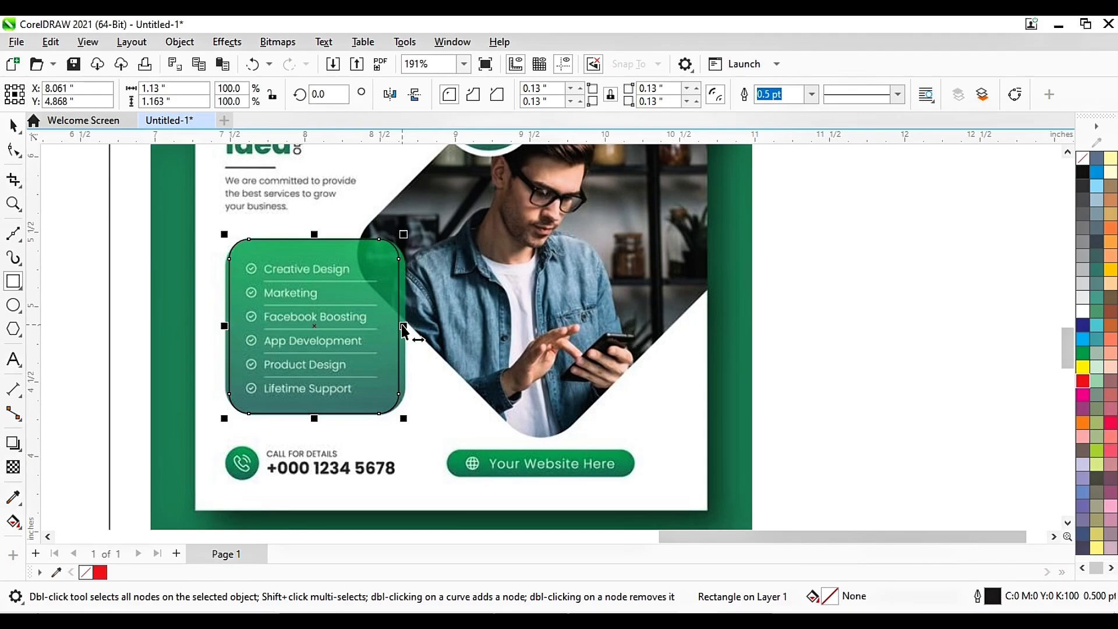
# - Stretch both sides of the rounded rectangle outward to the green panel's edges, making it about 1.2 inches wide
pyautogui.moveTo(405, 328); pyautogui.dragTo(409, 321)
pyautogui.scroll(5, 177, 310)
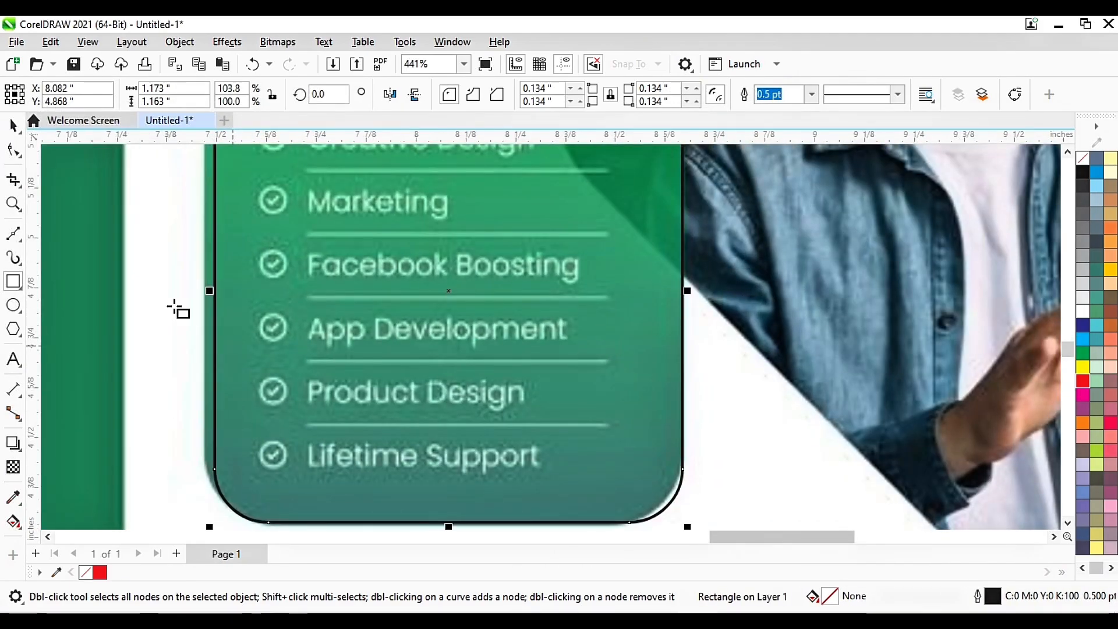
pyautogui.moveTo(250, 283); pyautogui.dragTo(226, 280)
pyautogui.scroll(-2, 332, 284)
pyautogui.scroll(3, 411, 314)
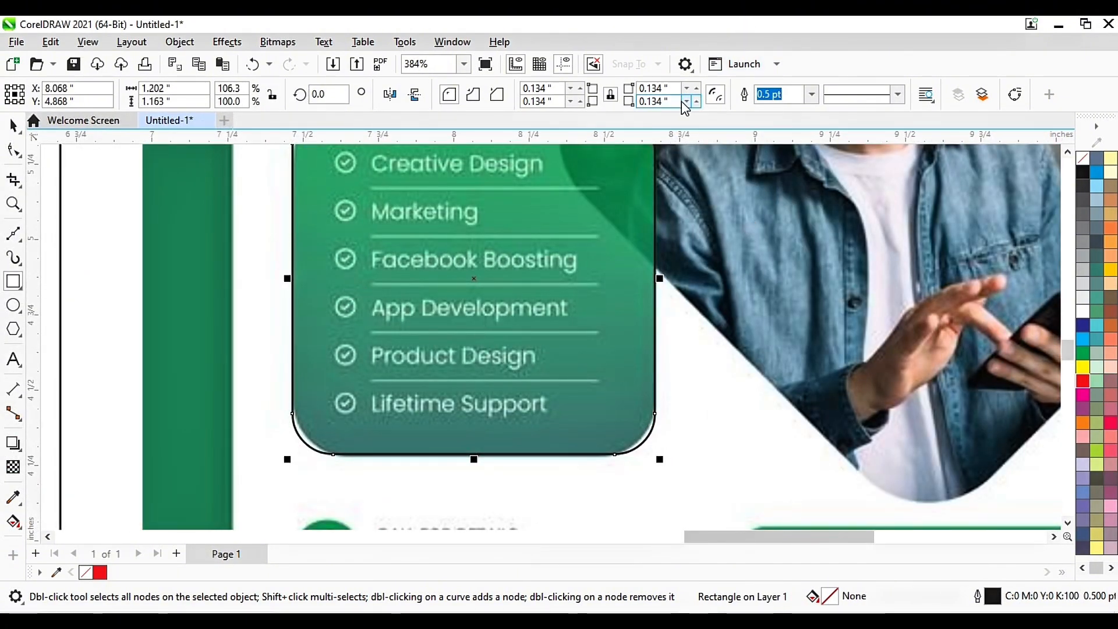
# - Increase all corner radii of the rounded rectangle to 0.174 inches to match the green panel
pyautogui.click(696, 87)
pyautogui.click(696, 88)
pyautogui.click(697, 87)
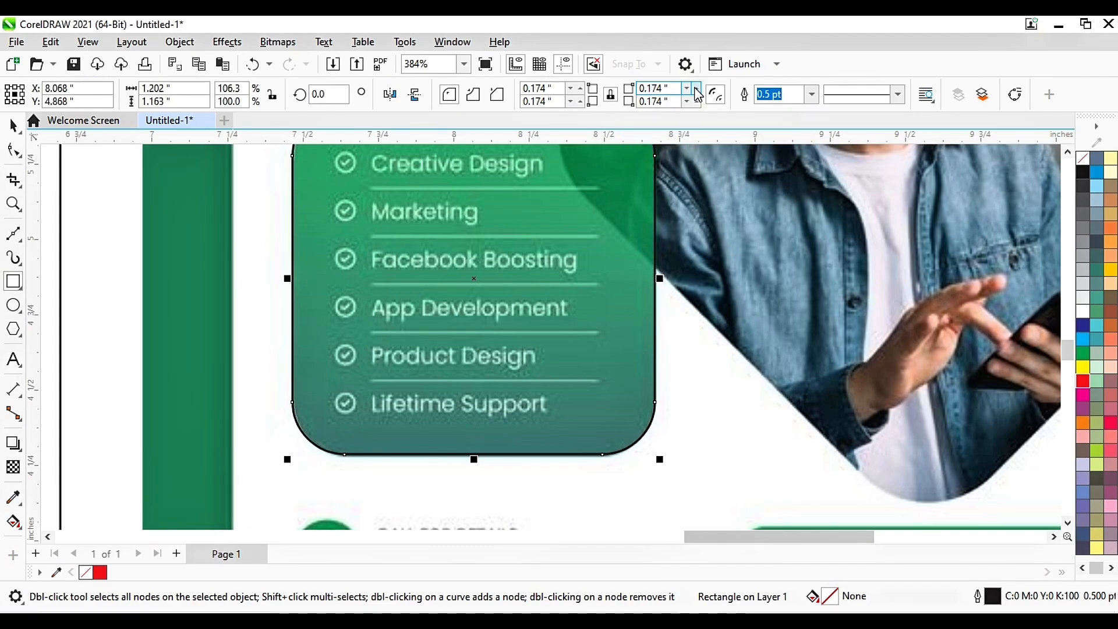
# - Fill the rounded rectangle with yellow and move it into the lower-left part of the blank square
pyautogui.scroll(-4, 524, 187)
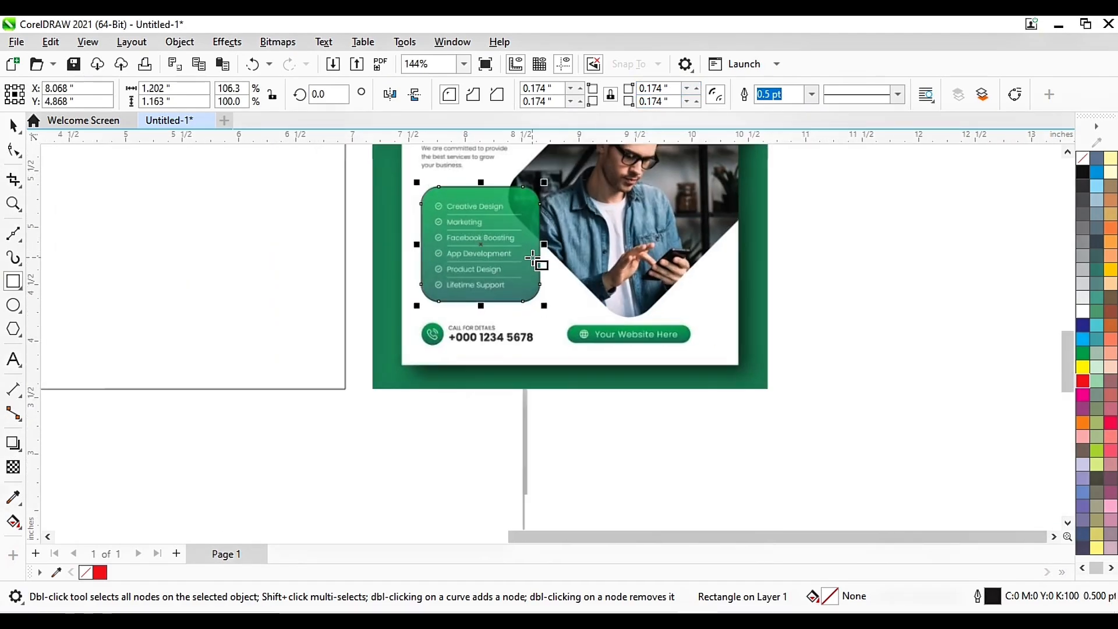
pyautogui.click(12, 125)
pyautogui.scroll(-3, 453, 229)
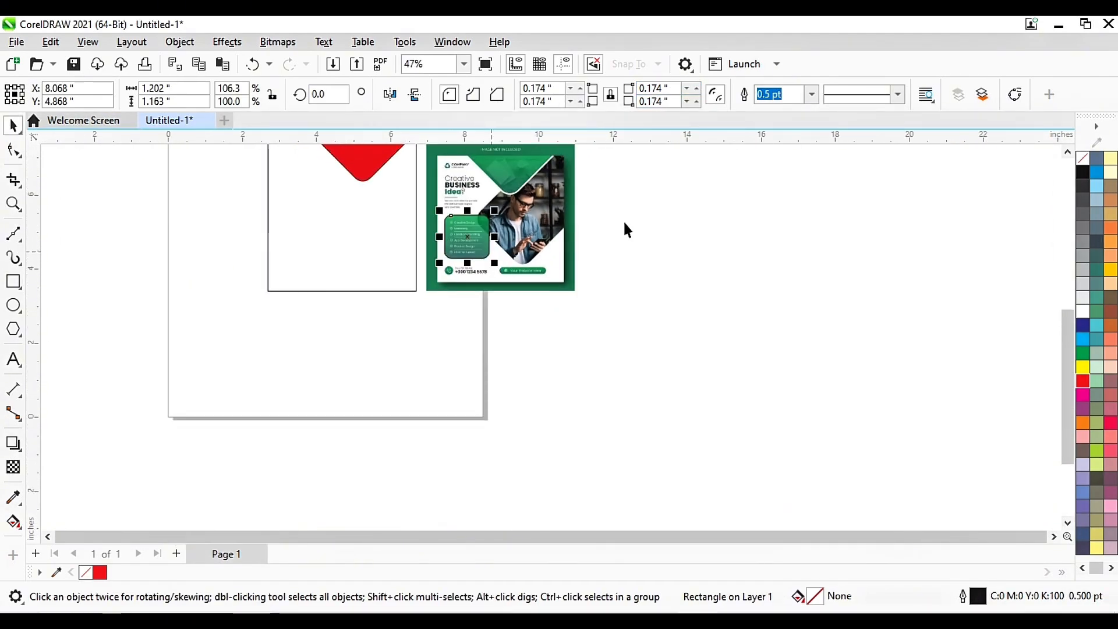
pyautogui.click(1087, 367)
pyautogui.moveTo(470, 237); pyautogui.dragTo(312, 238)
pyautogui.scroll(-2, 402, 230)
pyautogui.click(514, 187)
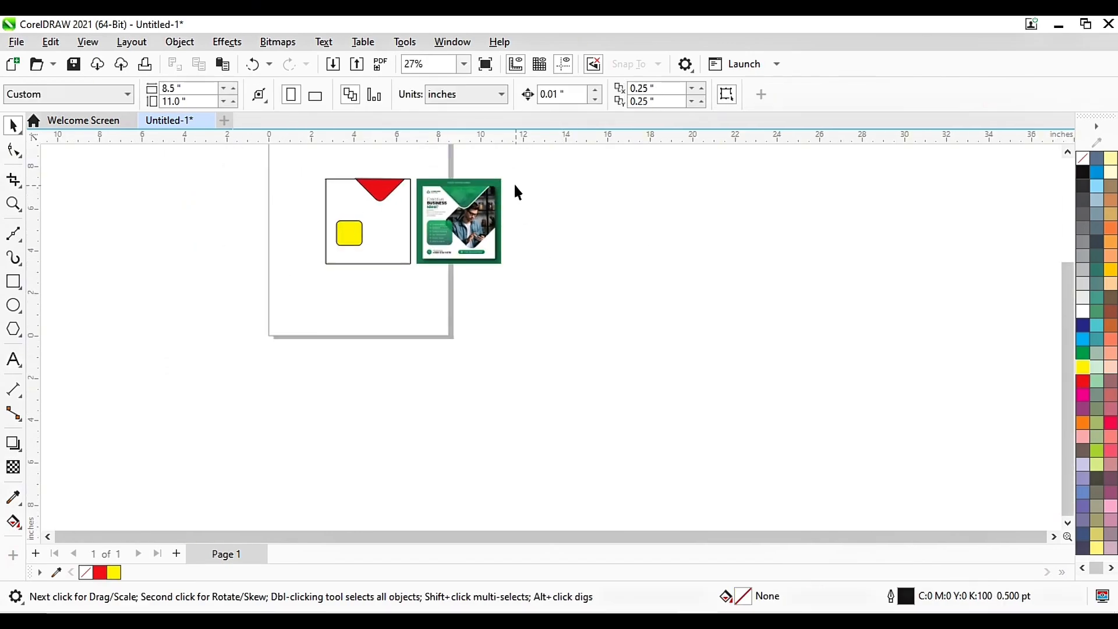
# - Draw a rectangle about 3.85 by 1.64 inches in the empty area to the right of the template image
pyautogui.scroll(5, 495, 195)
pyautogui.scroll(3, 448, 210)
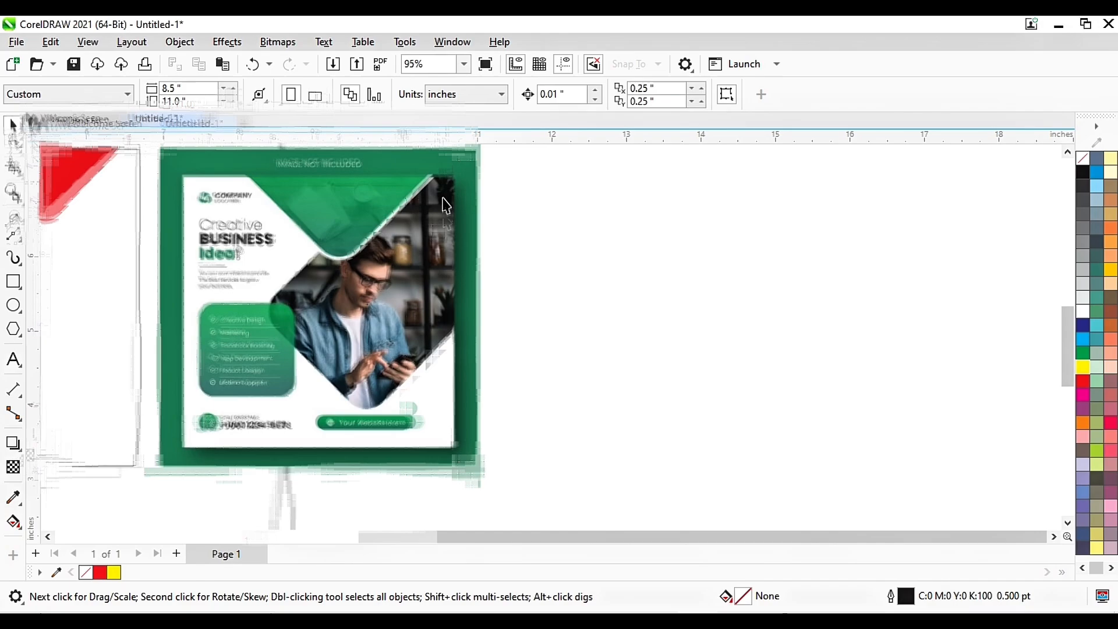
pyautogui.scroll(-3, 445, 205)
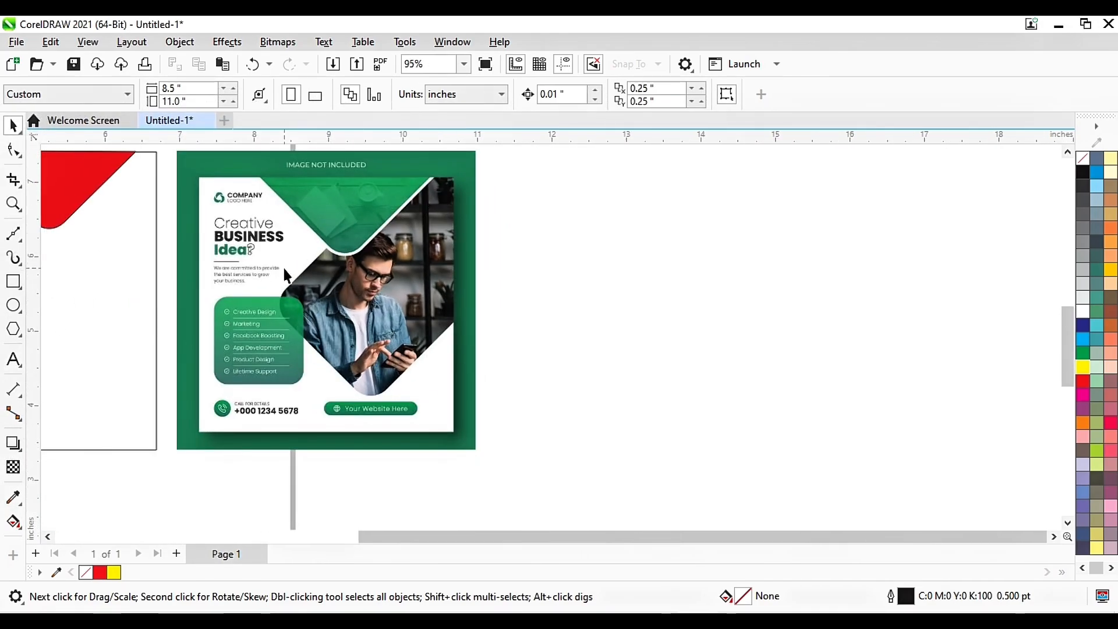
pyautogui.click(13, 284)
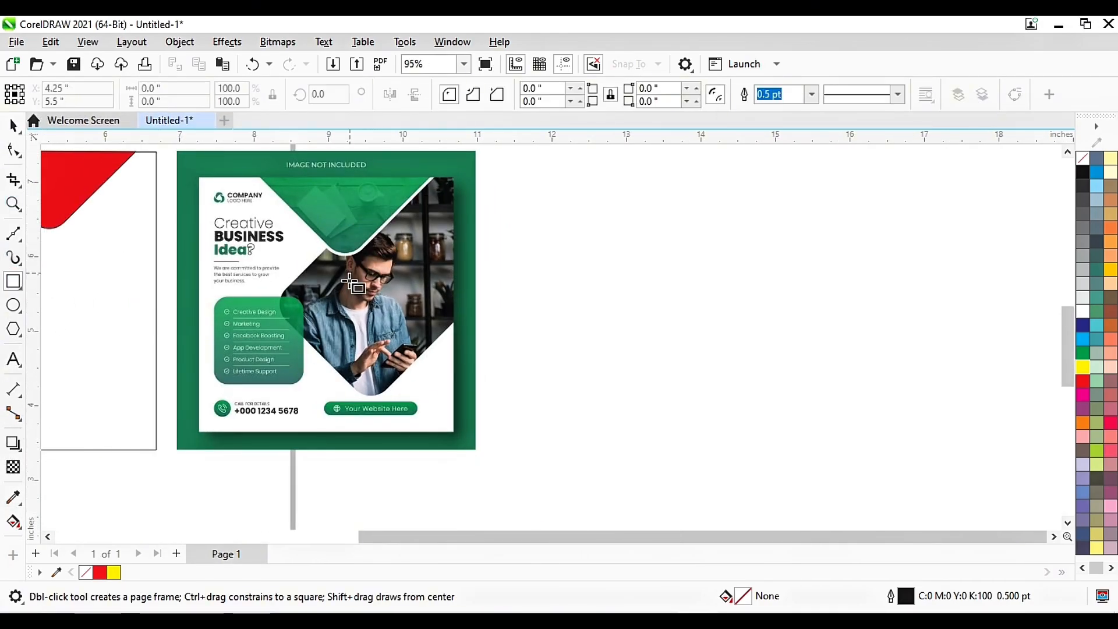
pyautogui.moveTo(492, 250); pyautogui.dragTo(778, 370)
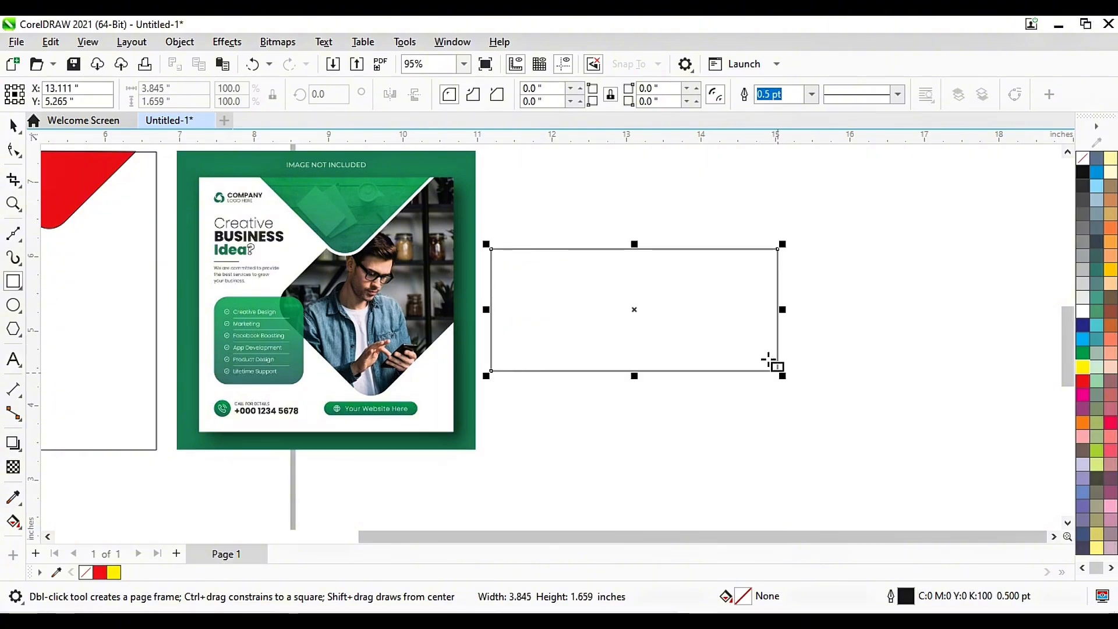
# - Move the new rectangle over the template's photo and rotate it about 45 degrees to follow the photo's diagonal edges
pyautogui.click(634, 309)
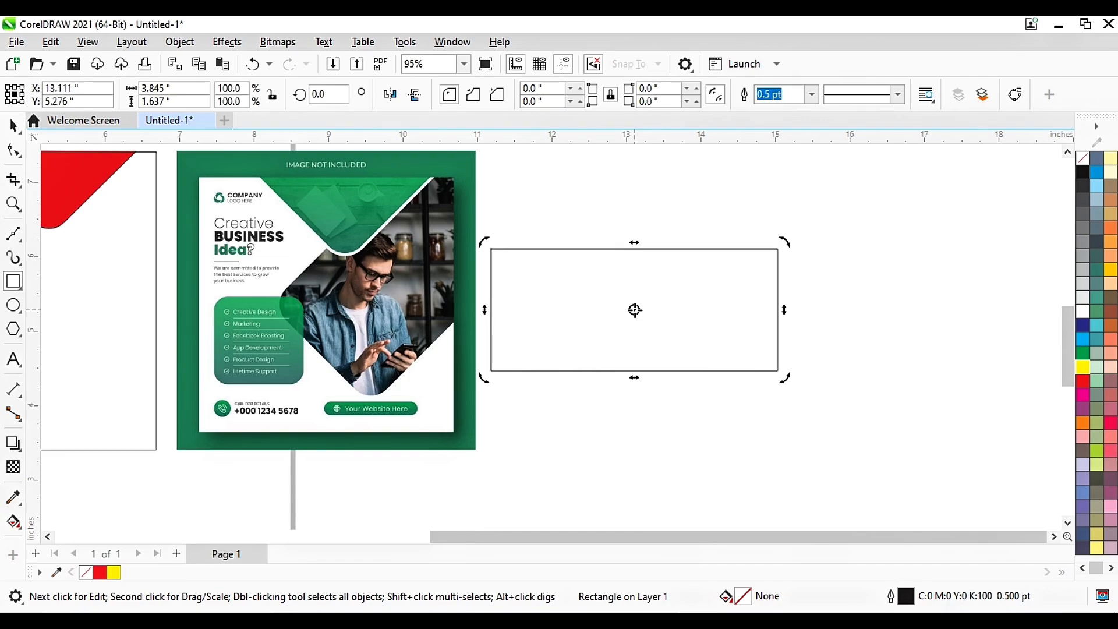
pyautogui.moveTo(634, 309); pyautogui.dragTo(394, 272)
pyautogui.click(394, 272)
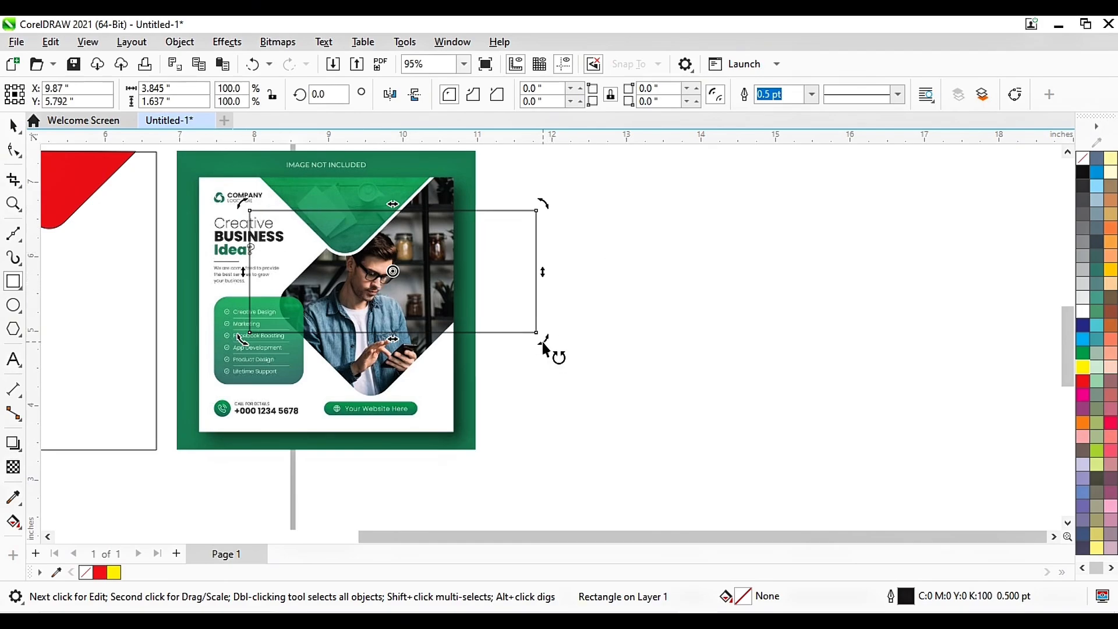
pyautogui.moveTo(543, 338); pyautogui.dragTo(574, 212)
pyautogui.click(7, 126)
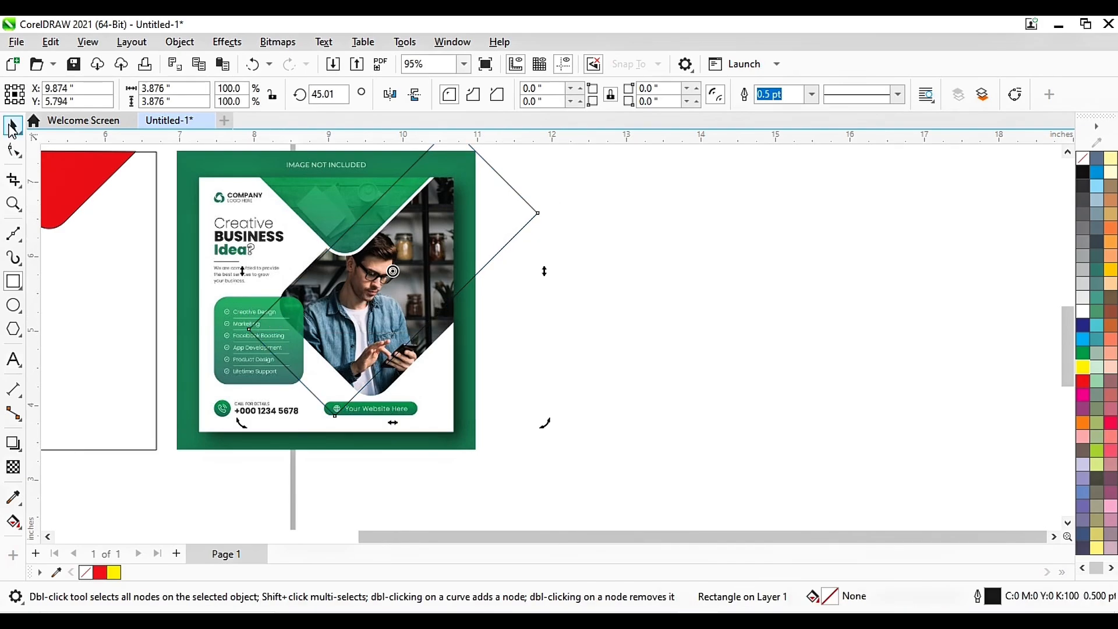
pyautogui.click(297, 364)
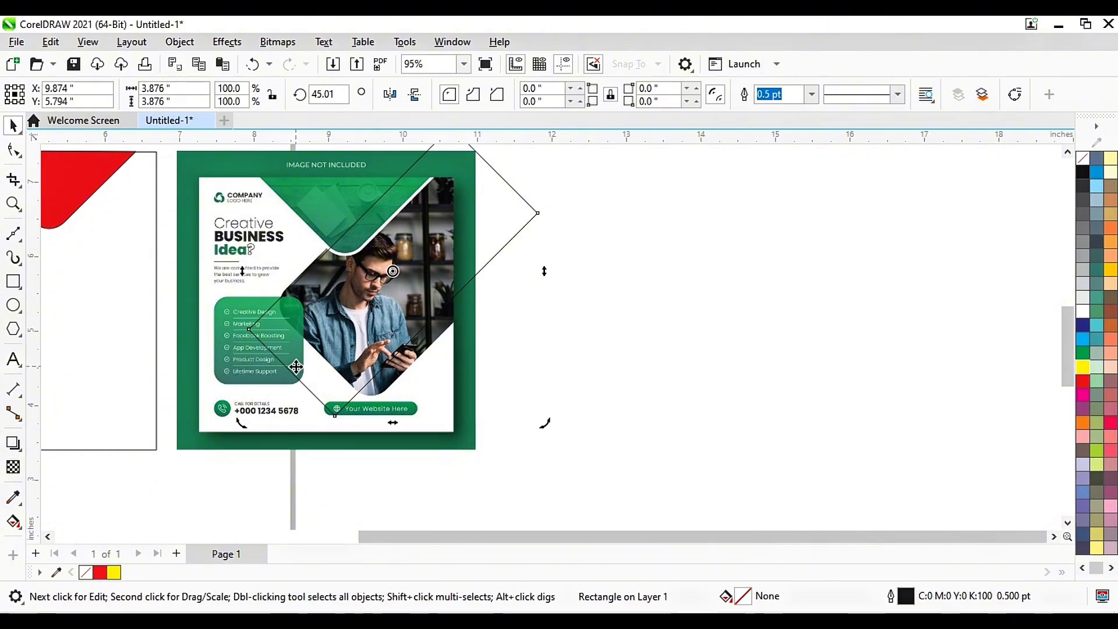
# - Shift the rotated rectangle up and to the right so its lower-left side lines up with the photo's diagonal edge
pyautogui.click(379, 300)
pyautogui.moveTo(378, 300); pyautogui.dragTo(379, 291)
pyautogui.press('Right')
pyautogui.press('Right')
pyautogui.press('Right')
pyautogui.press('Right')
pyautogui.press('Up')
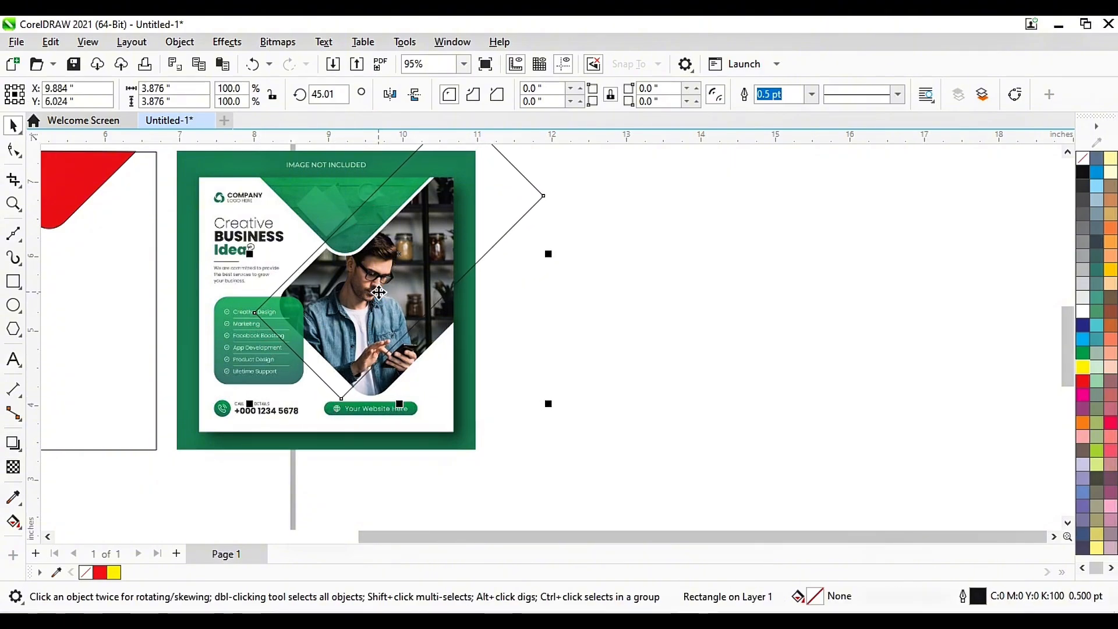
pyautogui.press('Right')
pyautogui.press('Right')
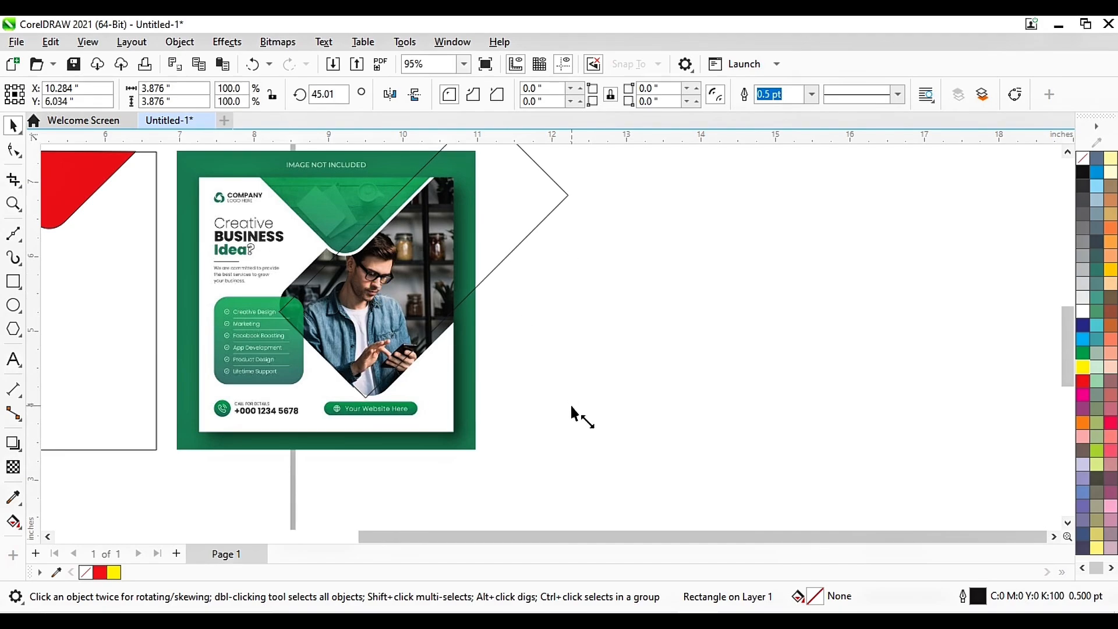
# - Enlarge the rotated rectangle to about 4.02 by 4.02 inches overall and nudge it up to fit the photo's diagonal edges
pyautogui.moveTo(573, 404); pyautogui.dragTo(588, 414)
pyautogui.press('Up')
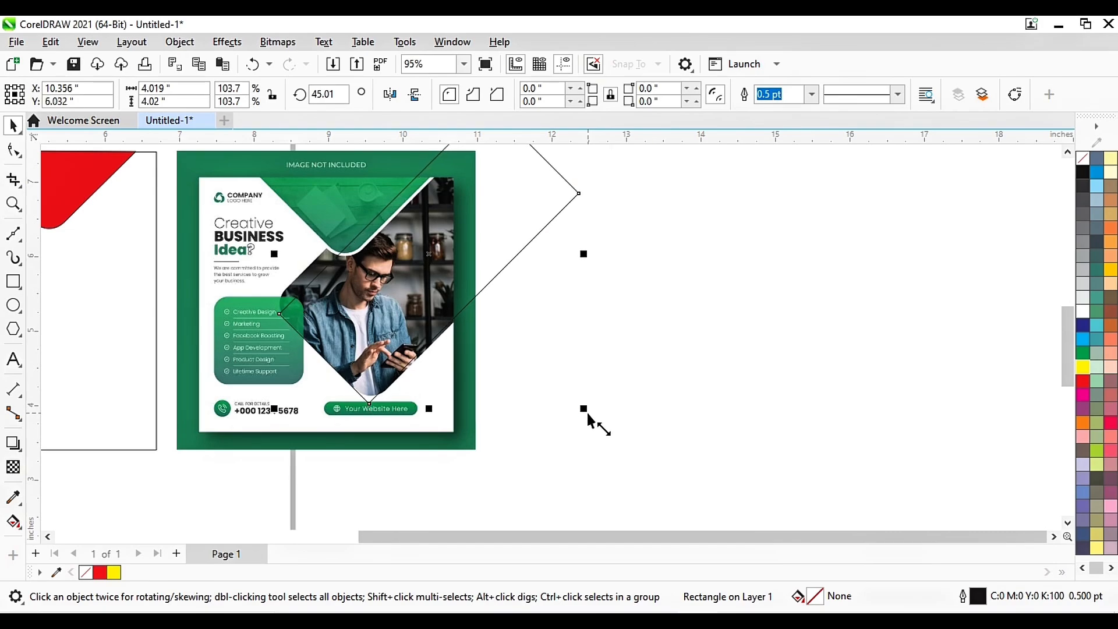
pyautogui.hotkey('ctrl', 'Left')
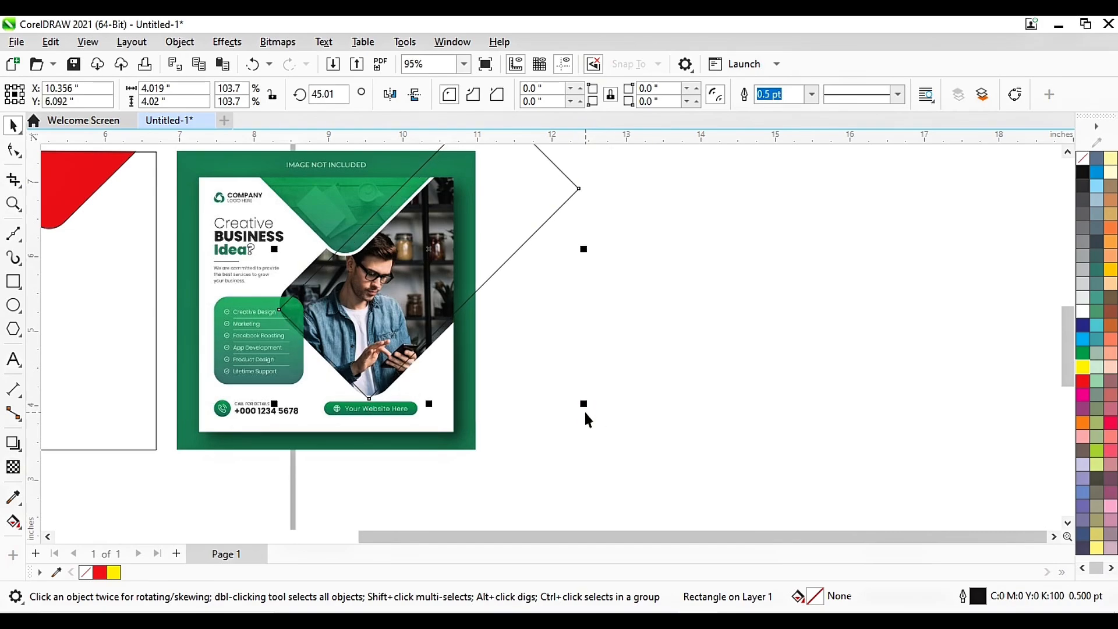
# - Nudge the rotated rectangle slightly left over the template's photo and convert it to curves
pyautogui.hotkey('ctrl', 'Down')
pyautogui.hotkey('ctrl', 'Left')
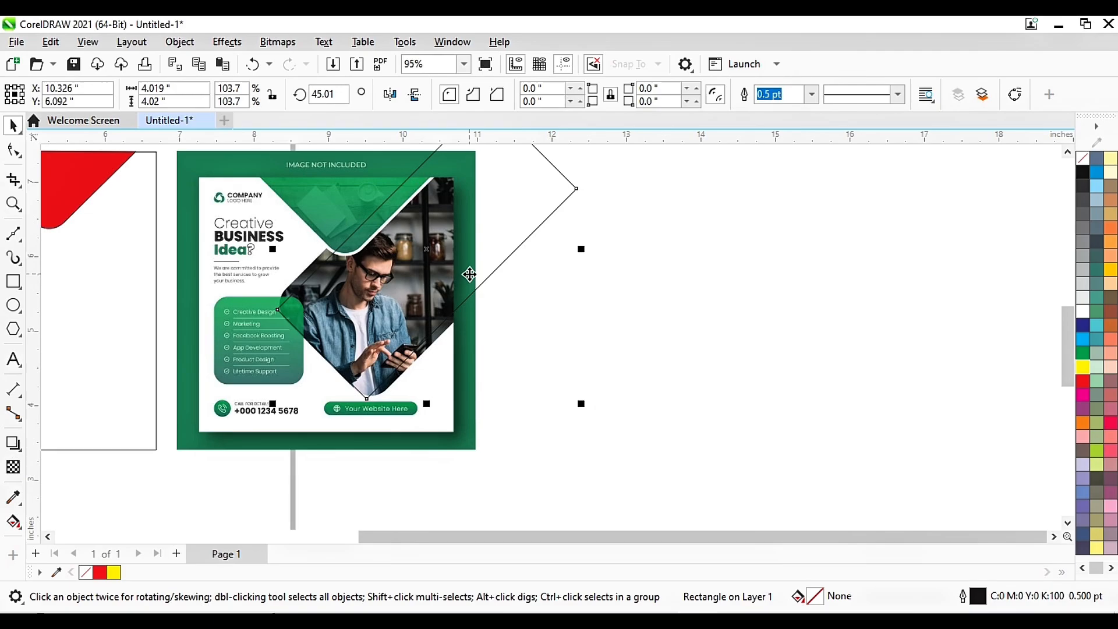
pyautogui.scroll(-2, 470, 275)
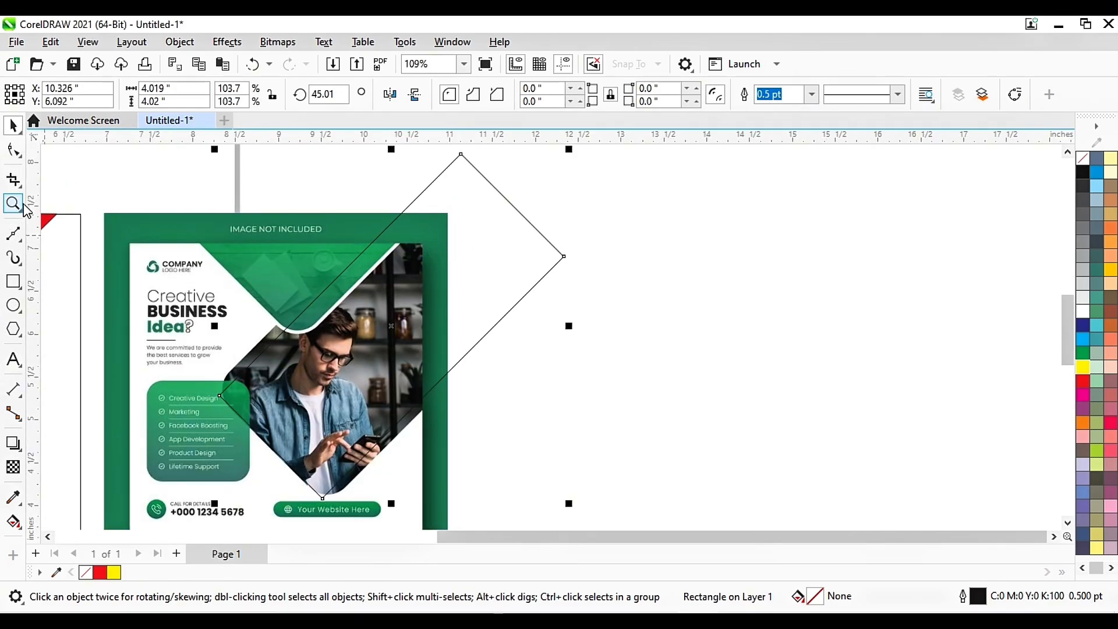
pyautogui.hotkey('ctrl', 'q')
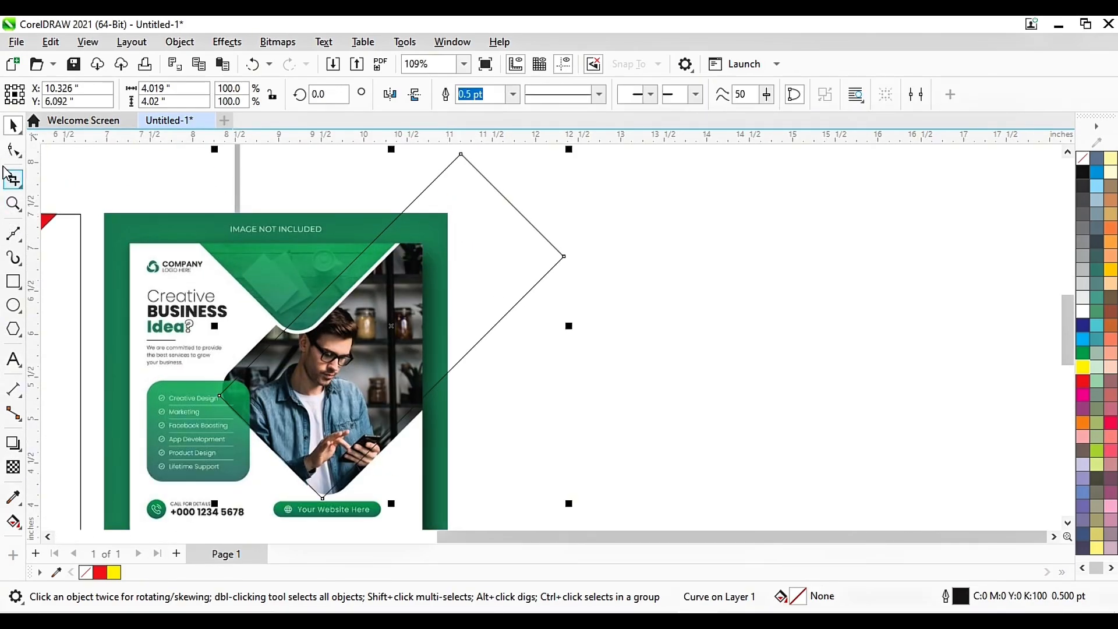
# - Reposition the curve's left and top corner nodes so its upper-left side follows the photo's diagonal edge
pyautogui.click(12, 151)
pyautogui.scroll(2, 390, 294)
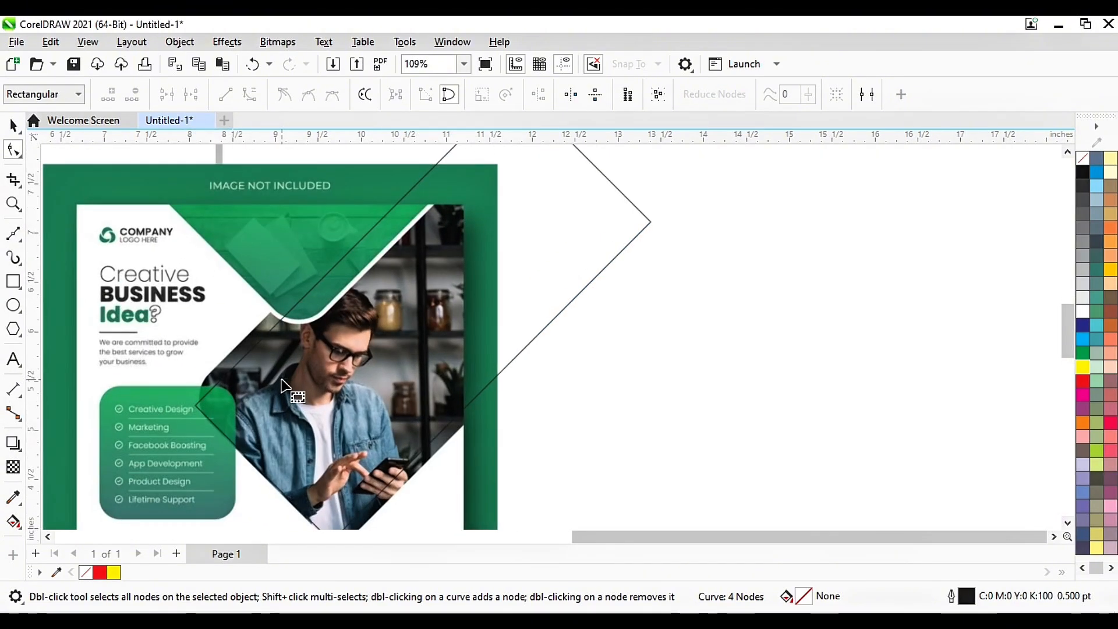
pyautogui.scroll(1, 282, 386)
pyautogui.scroll(1, 166, 413)
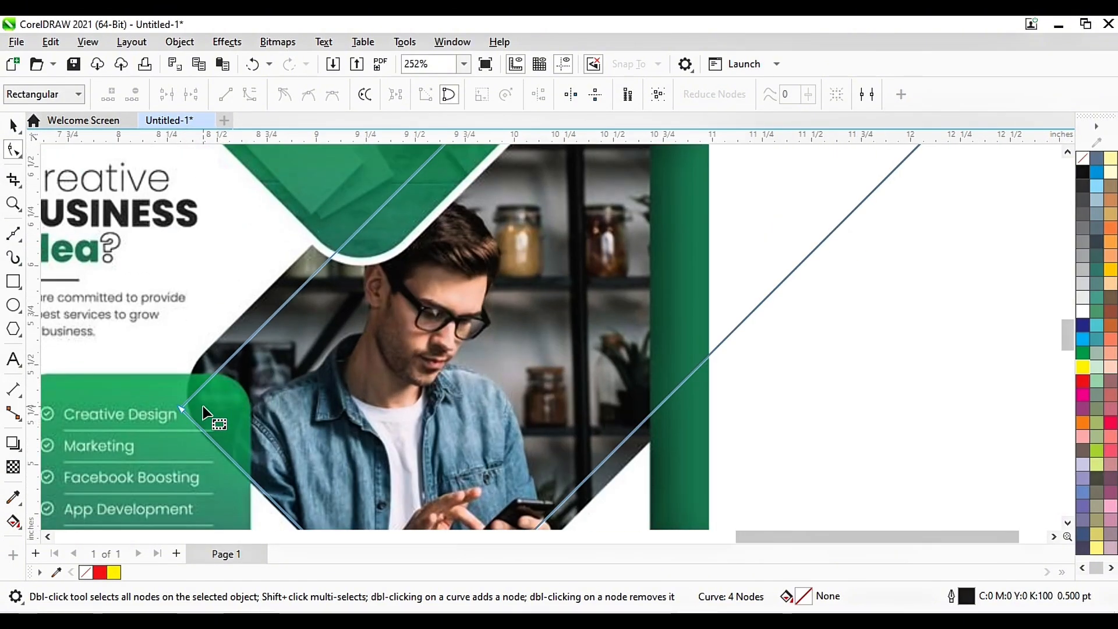
pyautogui.moveTo(183, 413); pyautogui.dragTo(161, 390)
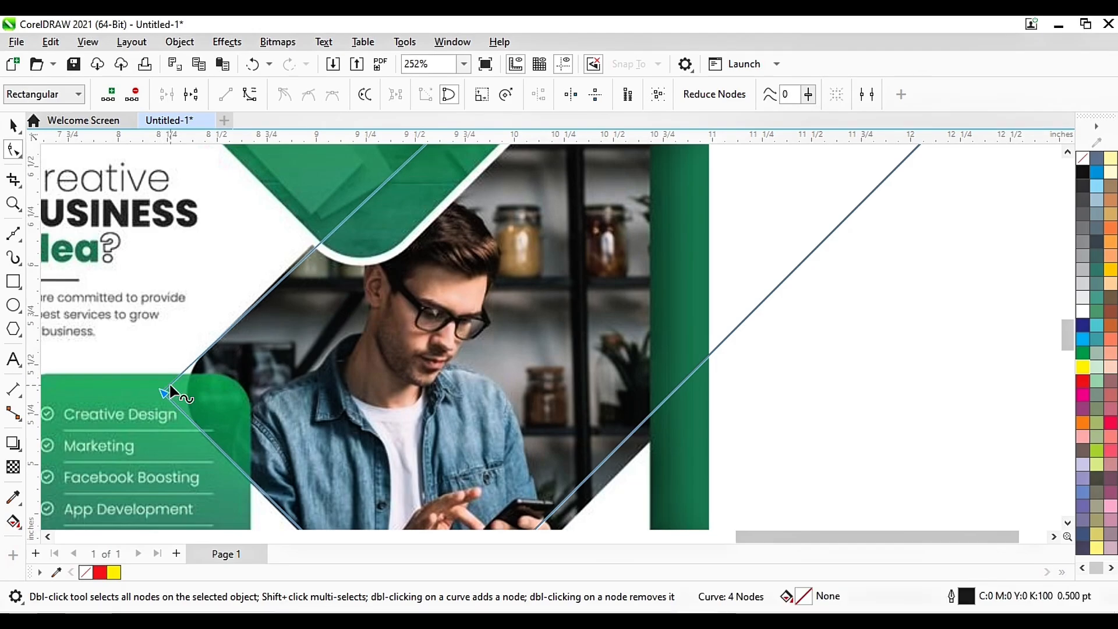
pyautogui.scroll(-2, 356, 418)
pyautogui.scroll(1, 454, 210)
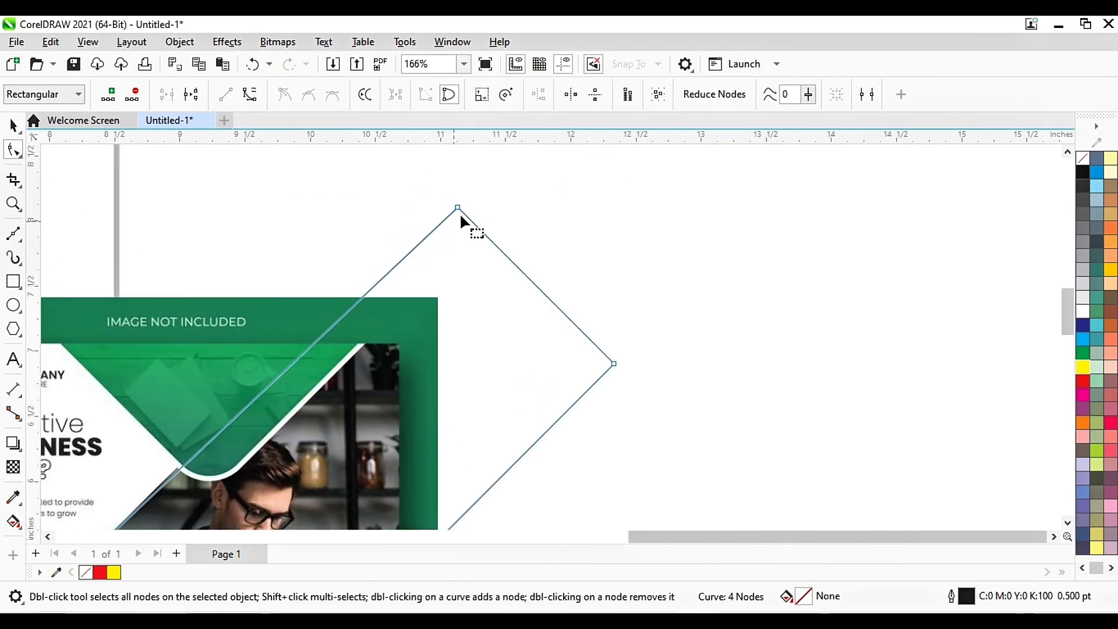
pyautogui.moveTo(459, 209); pyautogui.dragTo(449, 202)
pyautogui.scroll(-2, 449, 202)
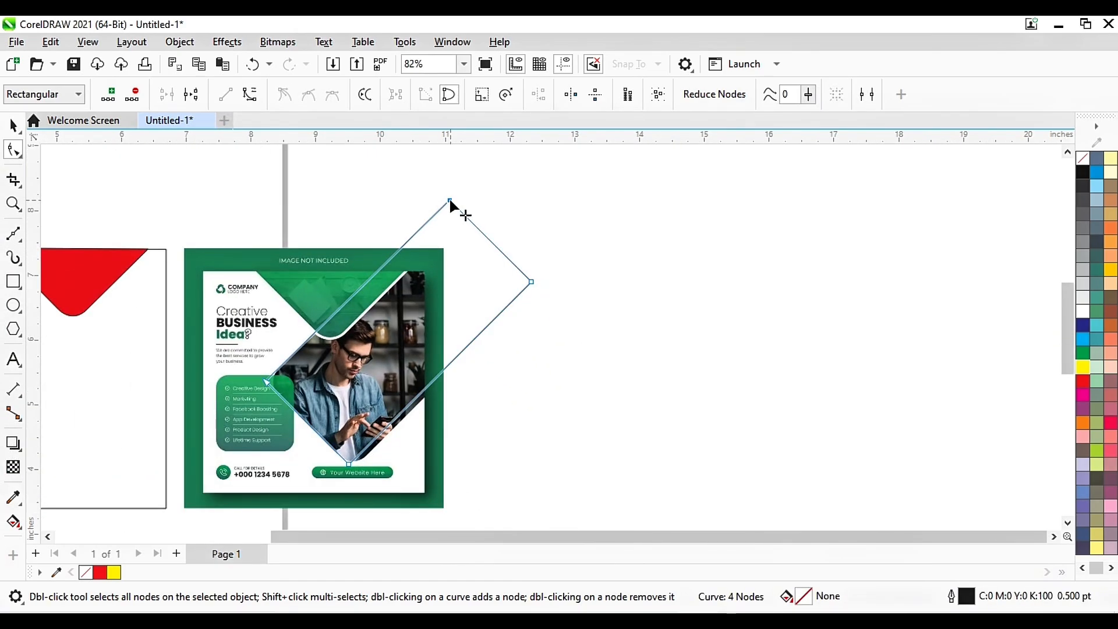
# - Reposition the curve's bottom and right corner nodes so its lower-right side follows the photo's diagonal edge
pyautogui.scroll(4, 387, 474)
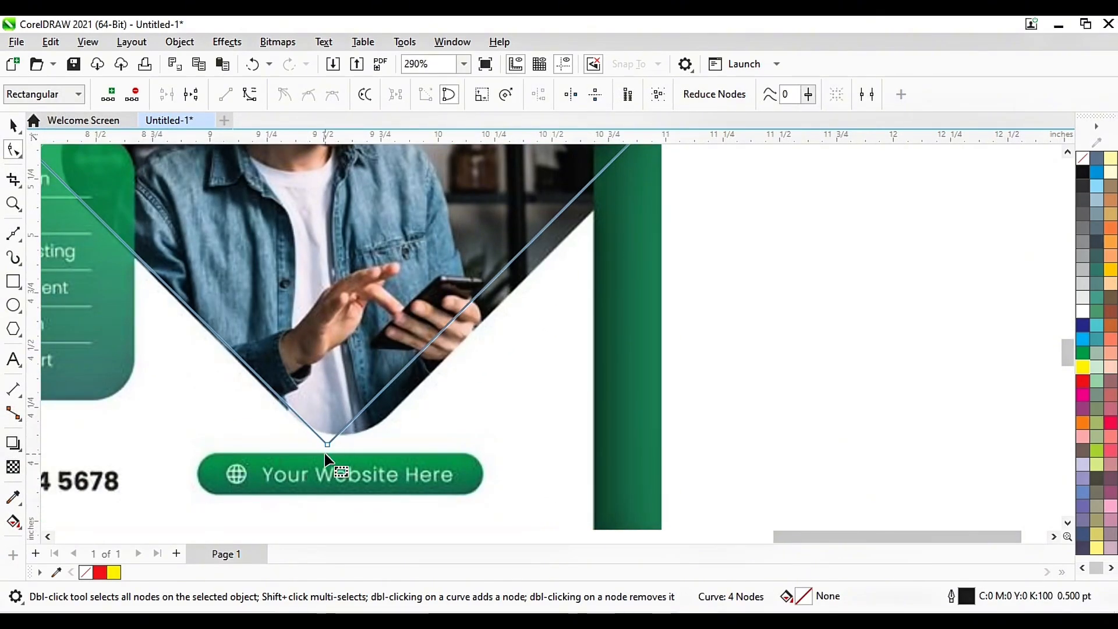
pyautogui.moveTo(328, 444); pyautogui.dragTo(341, 466)
pyautogui.scroll(-4, 341, 466)
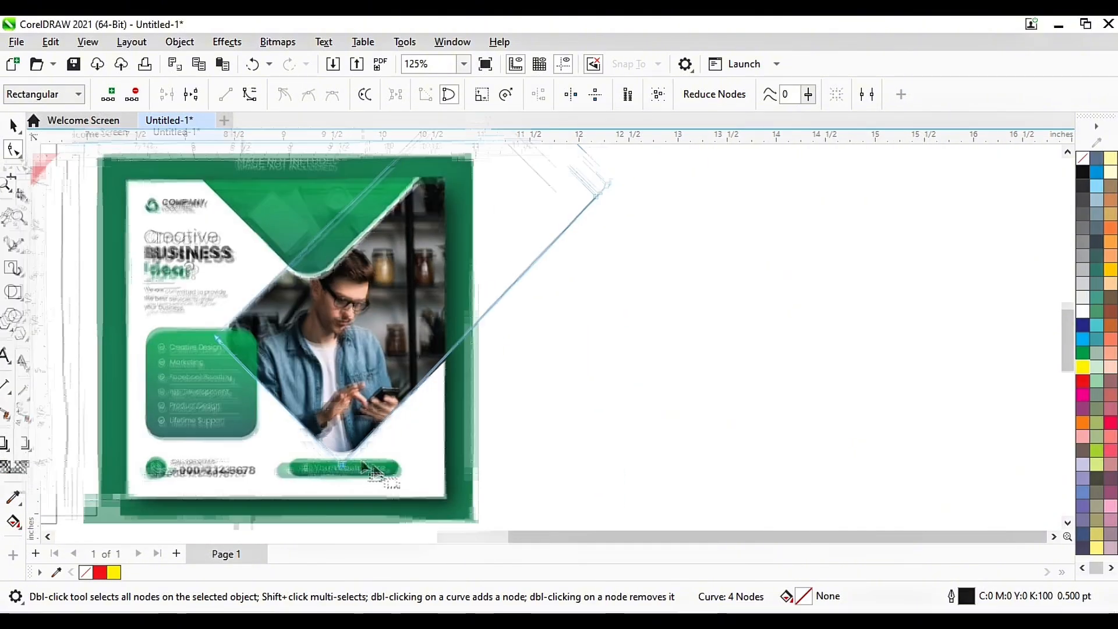
pyautogui.scroll(3, 486, 328)
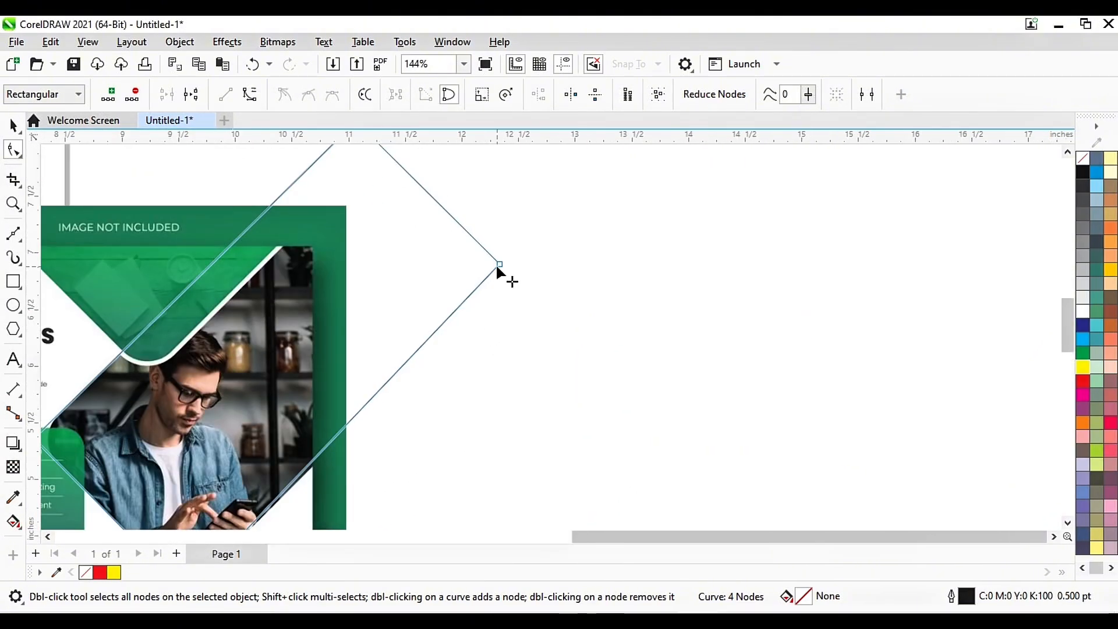
pyautogui.moveTo(497, 267); pyautogui.dragTo(510, 274)
pyautogui.moveTo(510, 273); pyautogui.dragTo(511, 275)
pyautogui.scroll(-2, 481, 317)
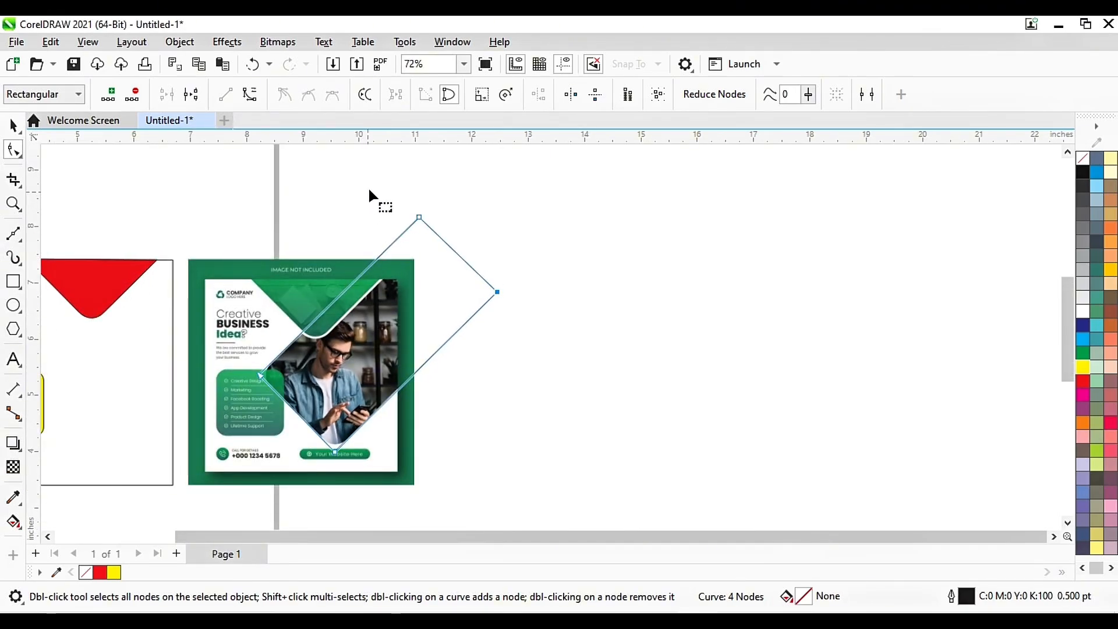
# - Move the curve's upper-right side inward along the diagonal, making the shape about 3.79 by 3.76 inches overall
pyautogui.moveTo(386, 186); pyautogui.dragTo(574, 365)
pyautogui.moveTo(370, 195); pyautogui.dragTo(549, 349)
pyautogui.moveTo(455, 251); pyautogui.dragTo(431, 274)
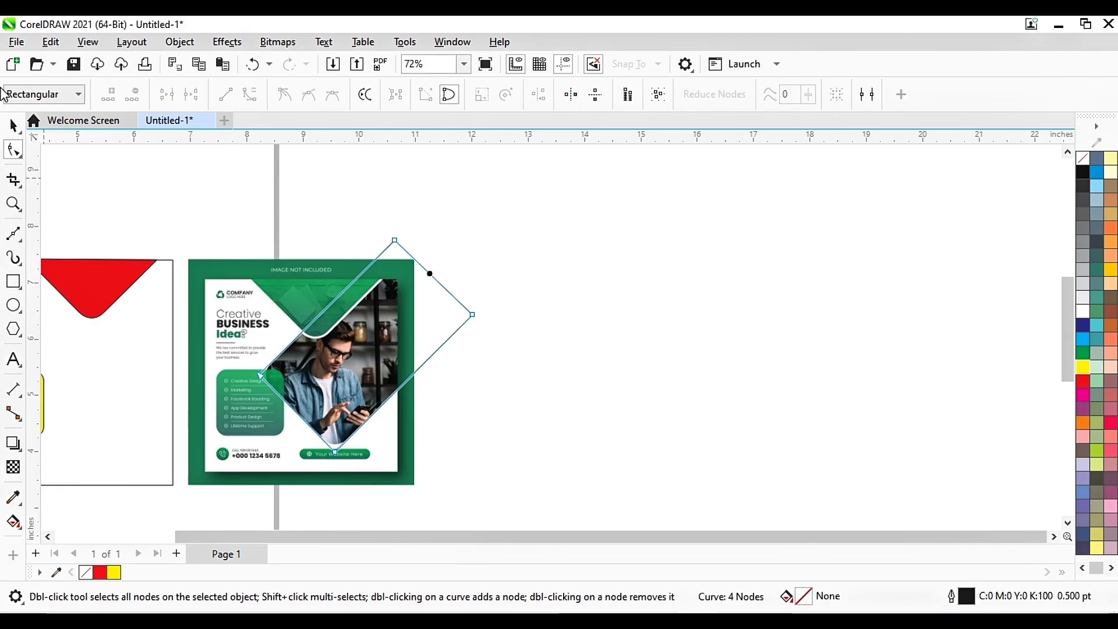
pyautogui.click(12, 124)
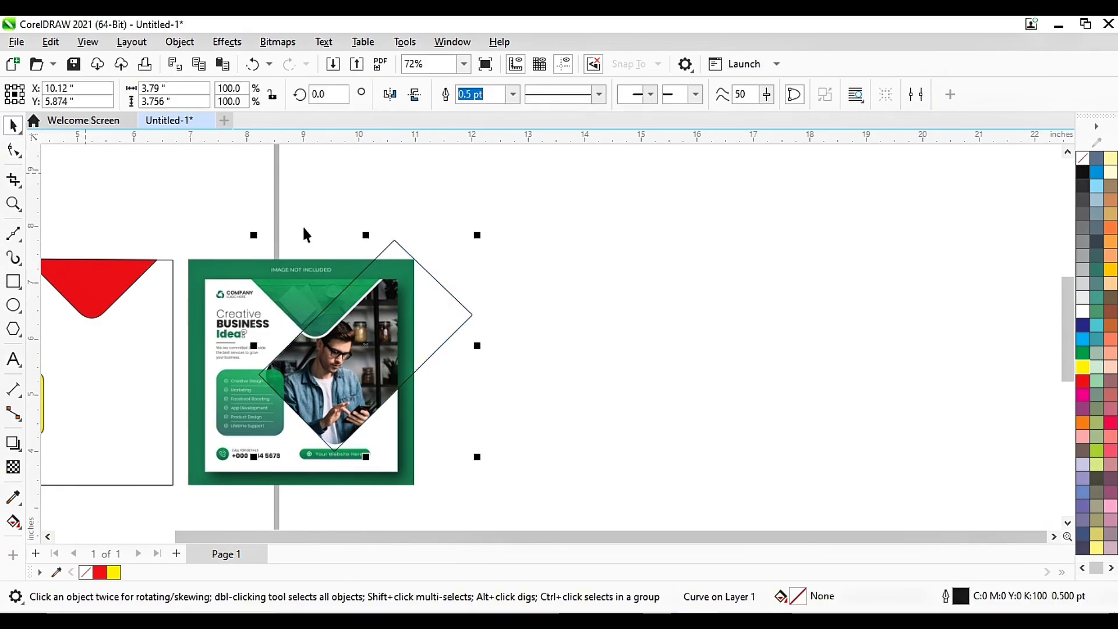
pyautogui.scroll(-3, 437, 279)
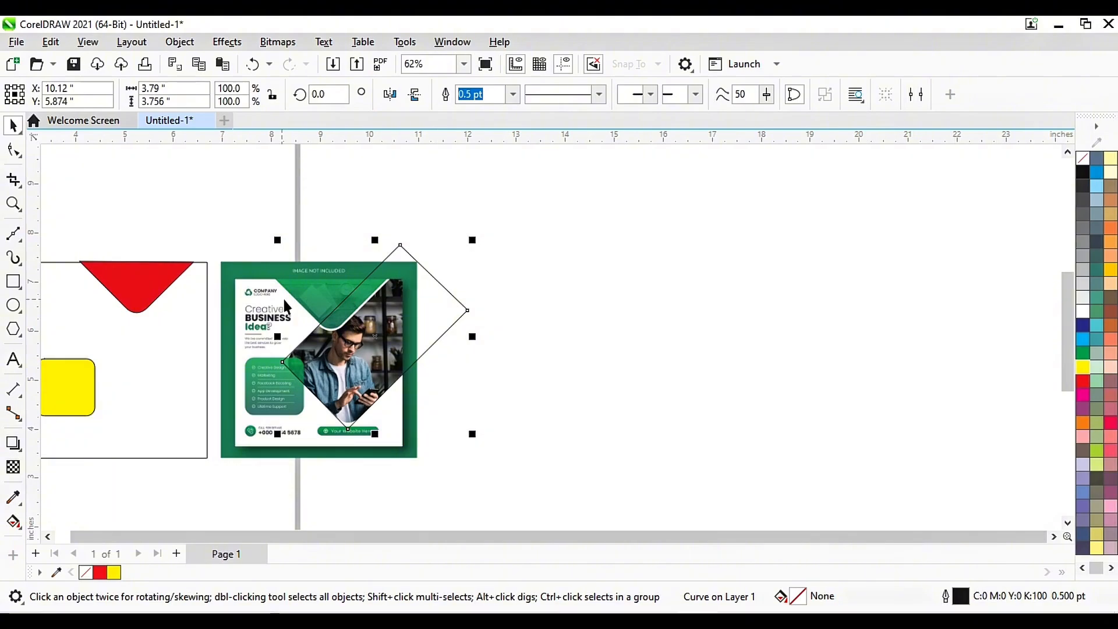
pyautogui.scroll(4, 383, 343)
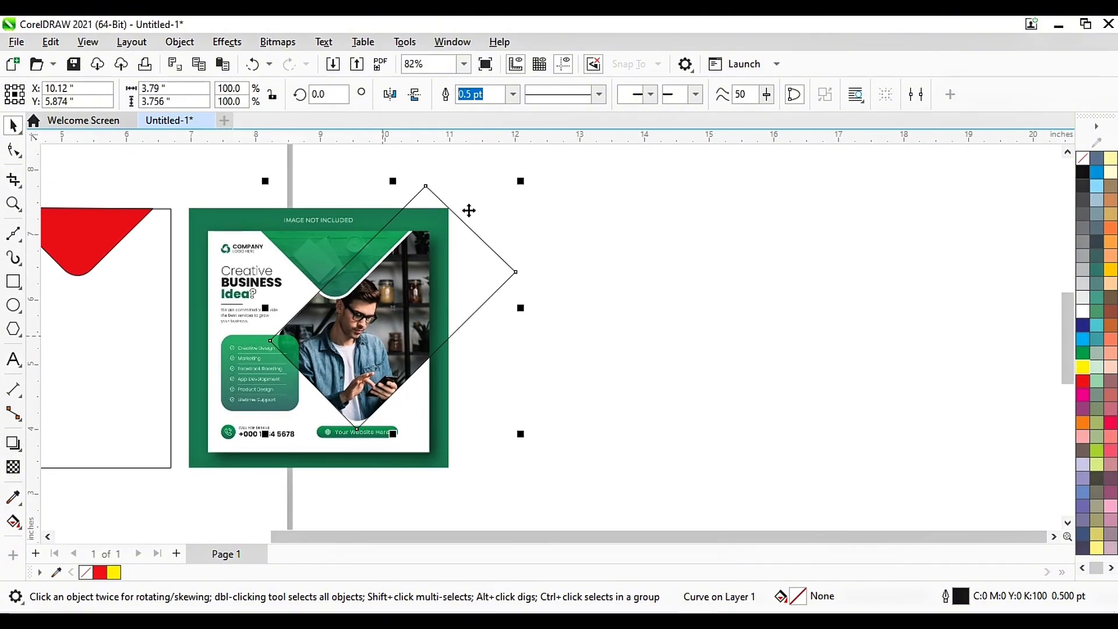
pyautogui.click(13, 281)
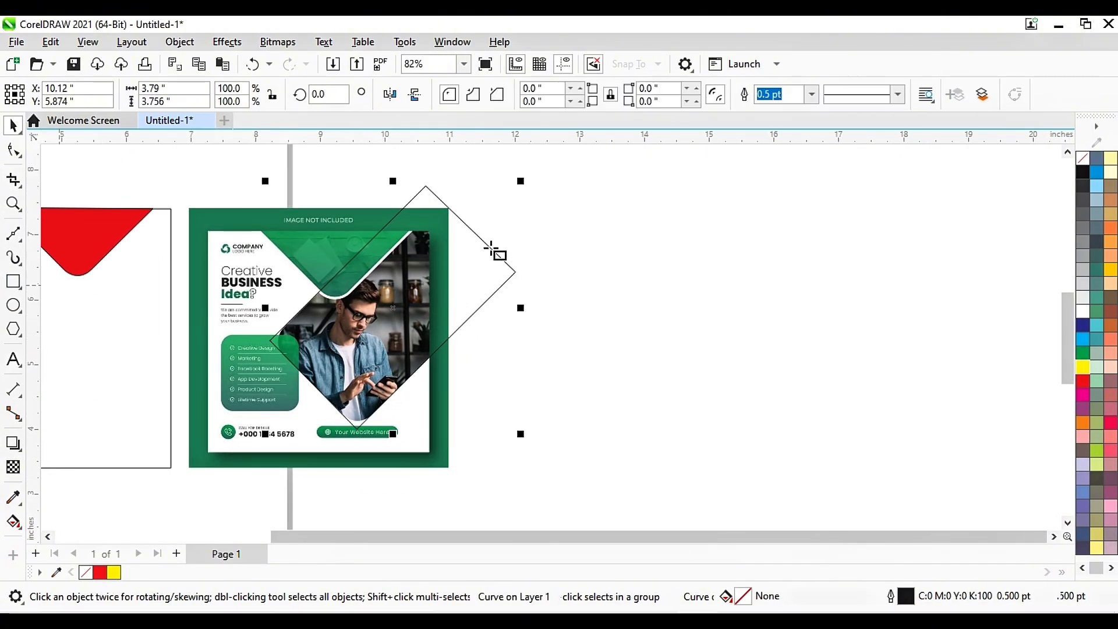
pyautogui.click(472, 273)
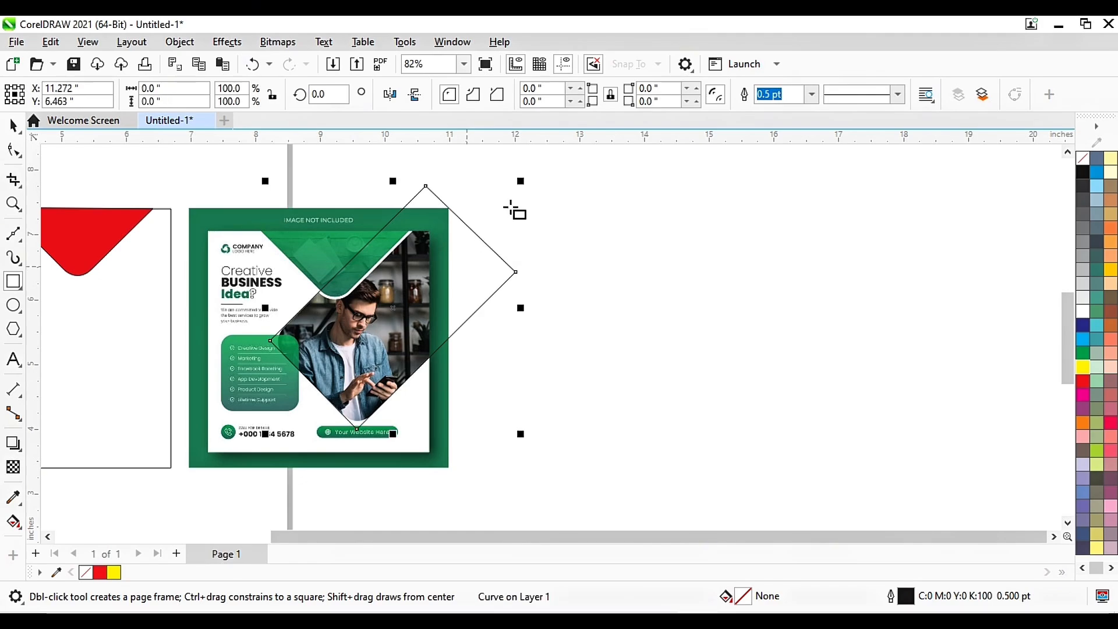
pyautogui.click(697, 89)
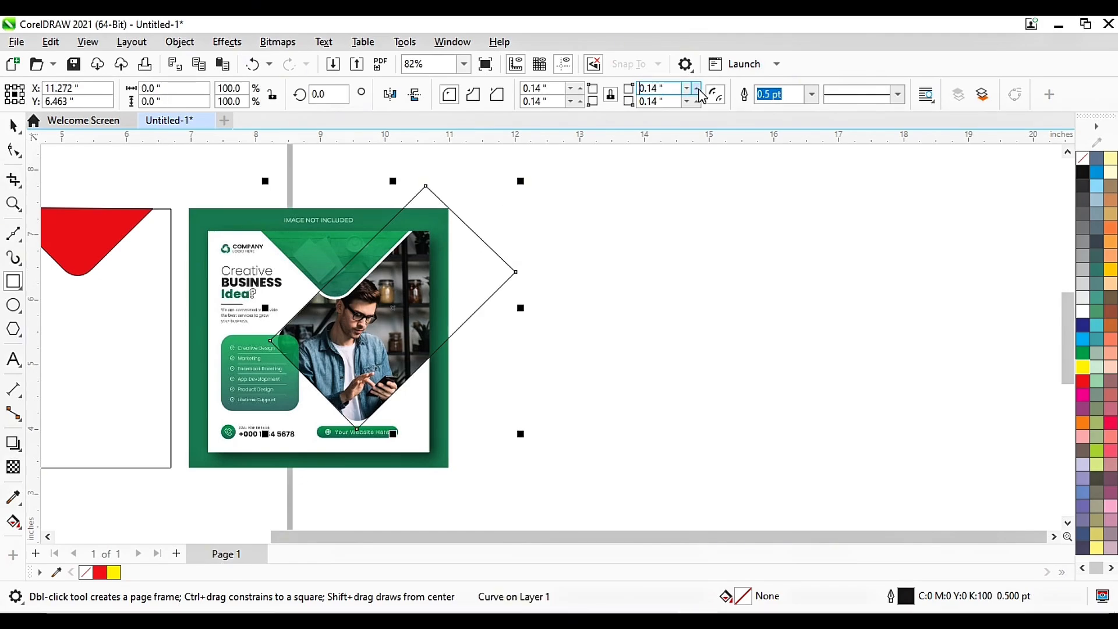
pyautogui.click(15, 124)
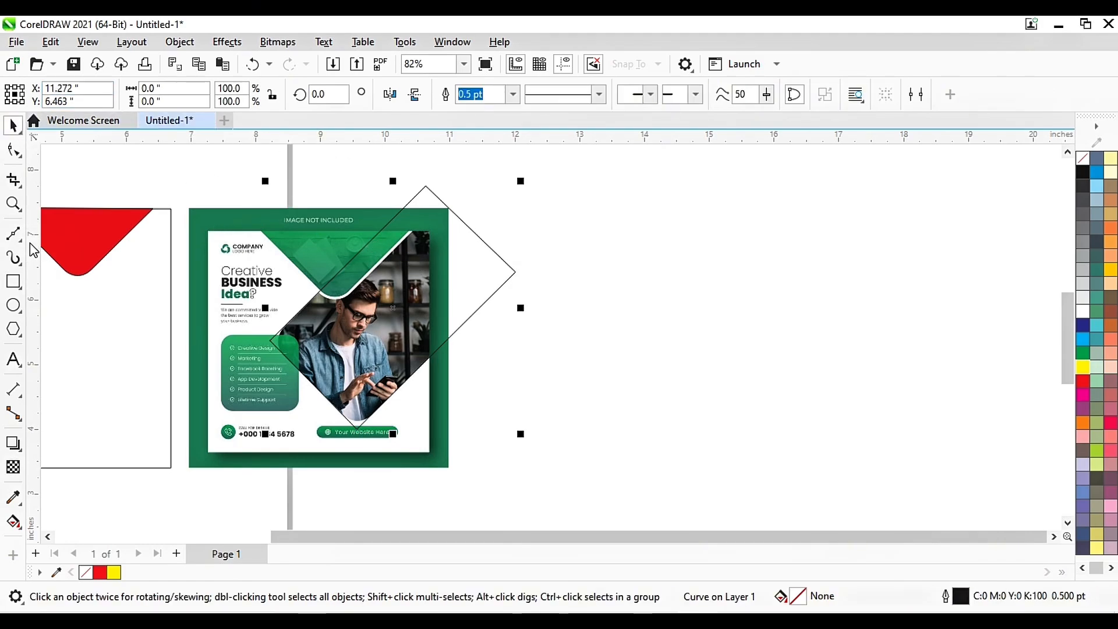
# - Add a node on each side of the outline's bottom corner where the photo's rounding starts, and delete the corner node
pyautogui.click(13, 150)
pyautogui.scroll(5, 358, 428)
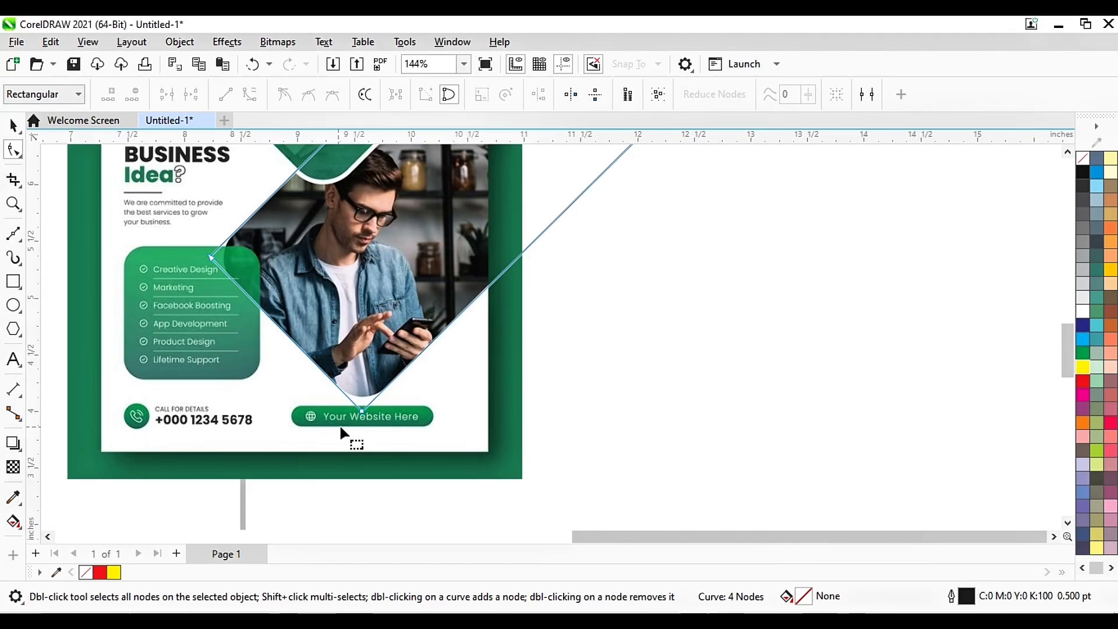
pyautogui.scroll(2, 358, 406)
pyautogui.doubleClick(327, 317)
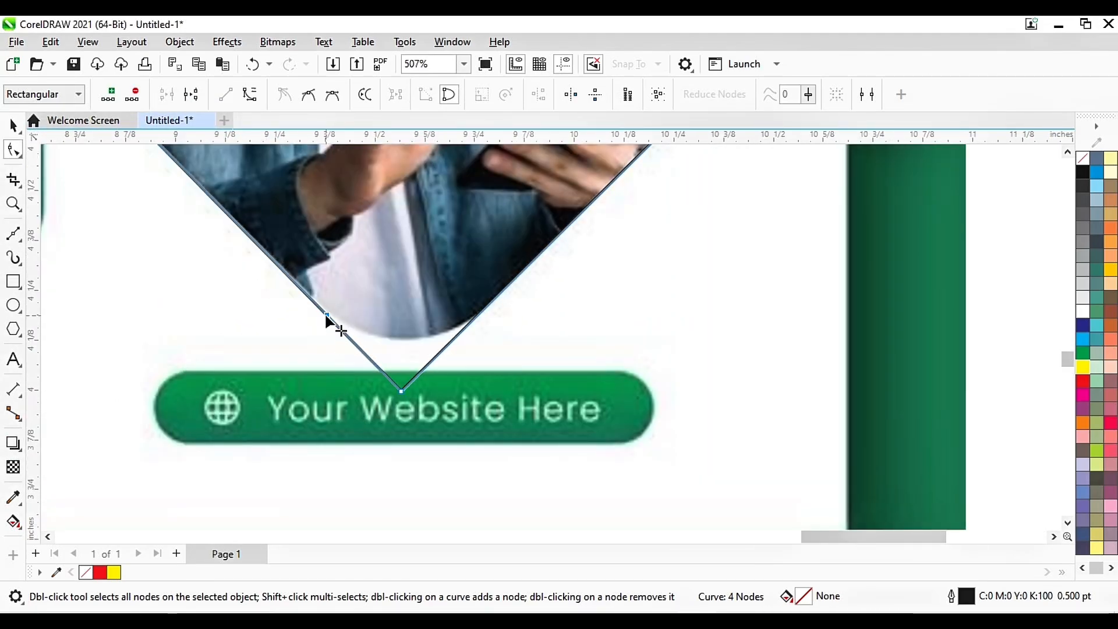
pyautogui.doubleClick(478, 316)
pyautogui.doubleClick(402, 391)
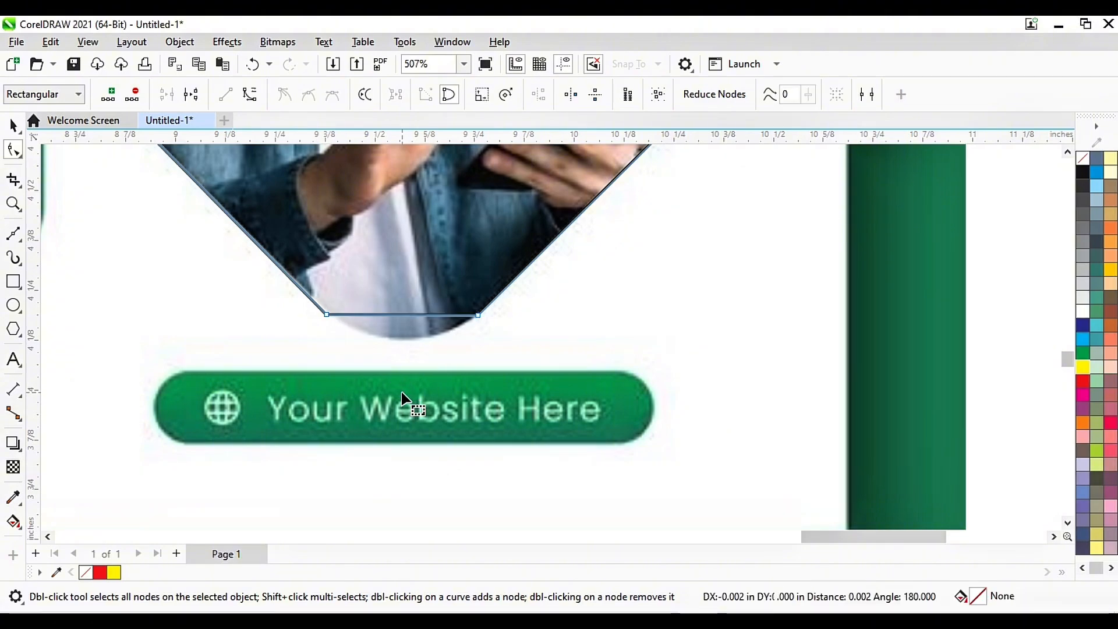
# - Convert the flat bottom segment to a curve and bend it downward to match the photo's rounded bottom corner
pyautogui.click(398, 317)
pyautogui.click(249, 94)
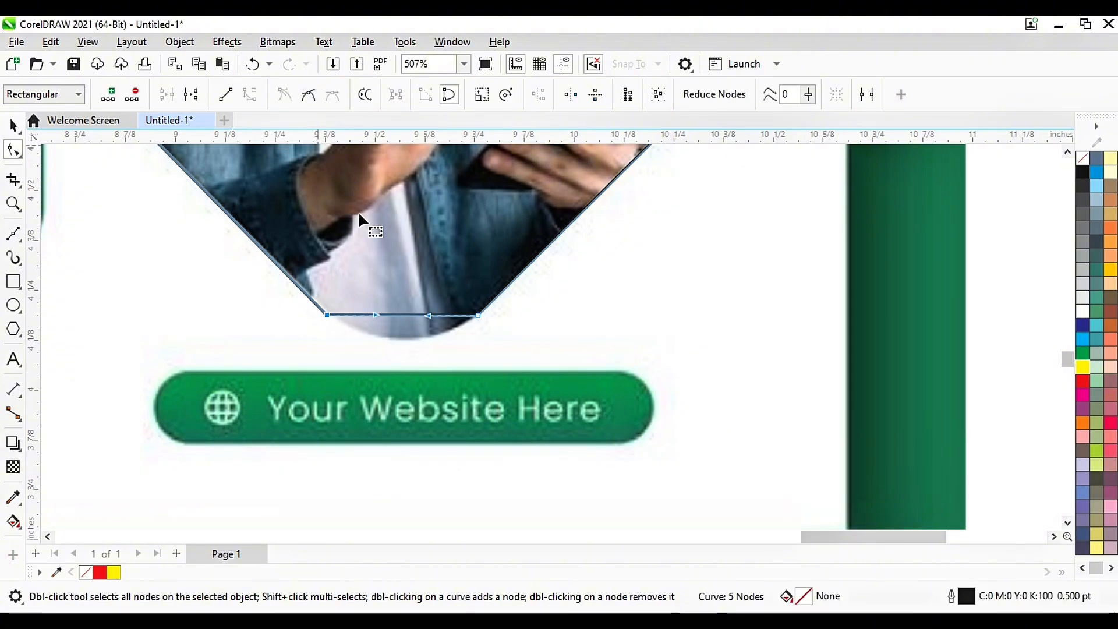
pyautogui.click(403, 318)
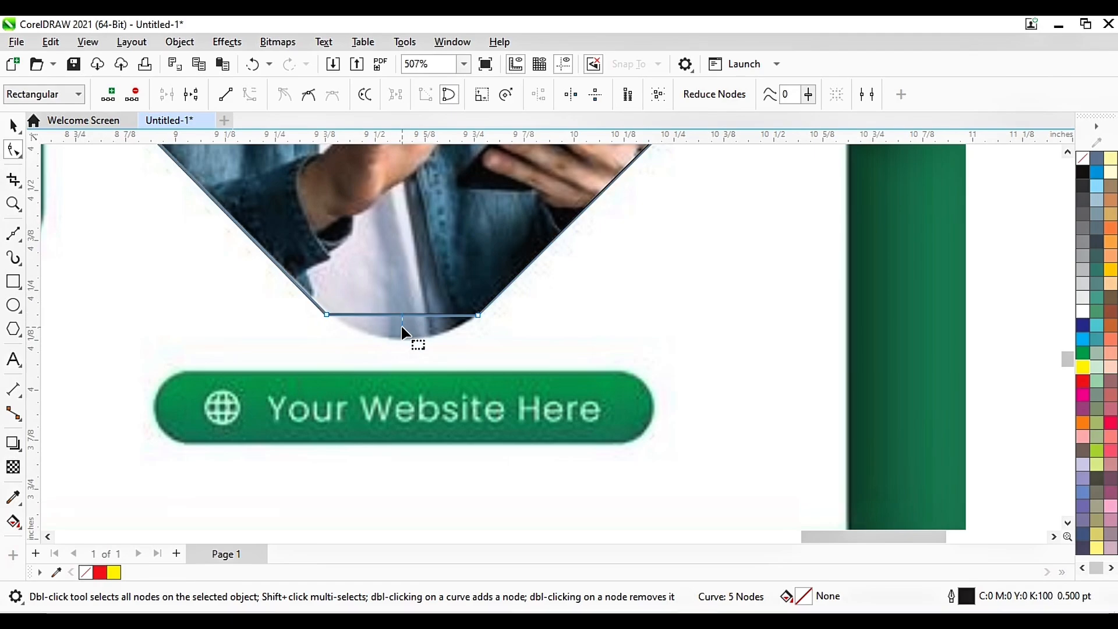
pyautogui.doubleClick(397, 315)
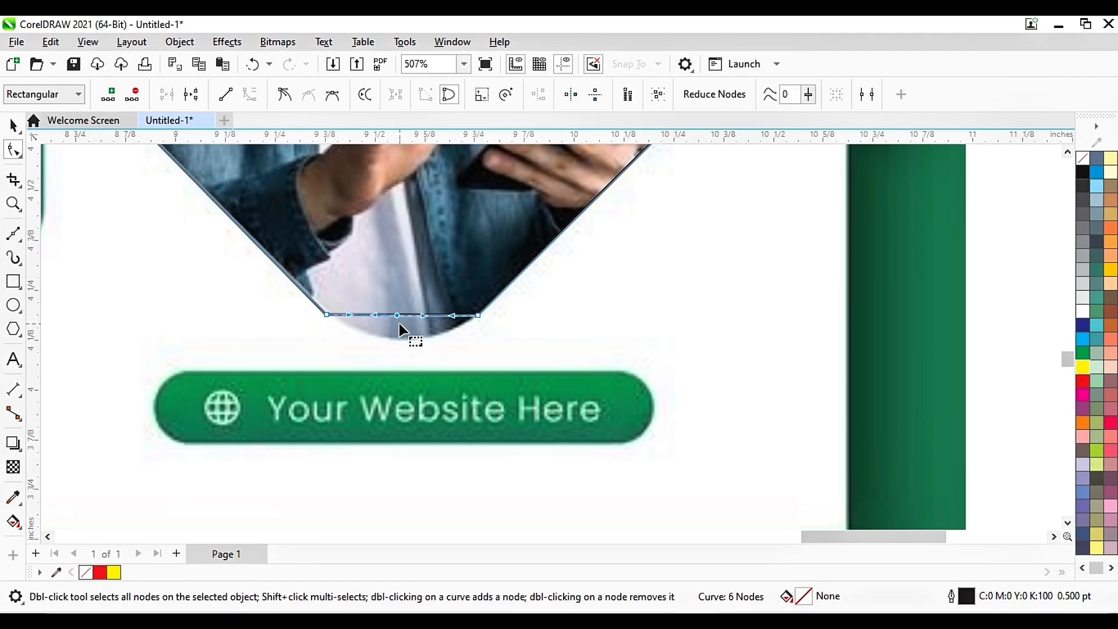
pyautogui.doubleClick(397, 316)
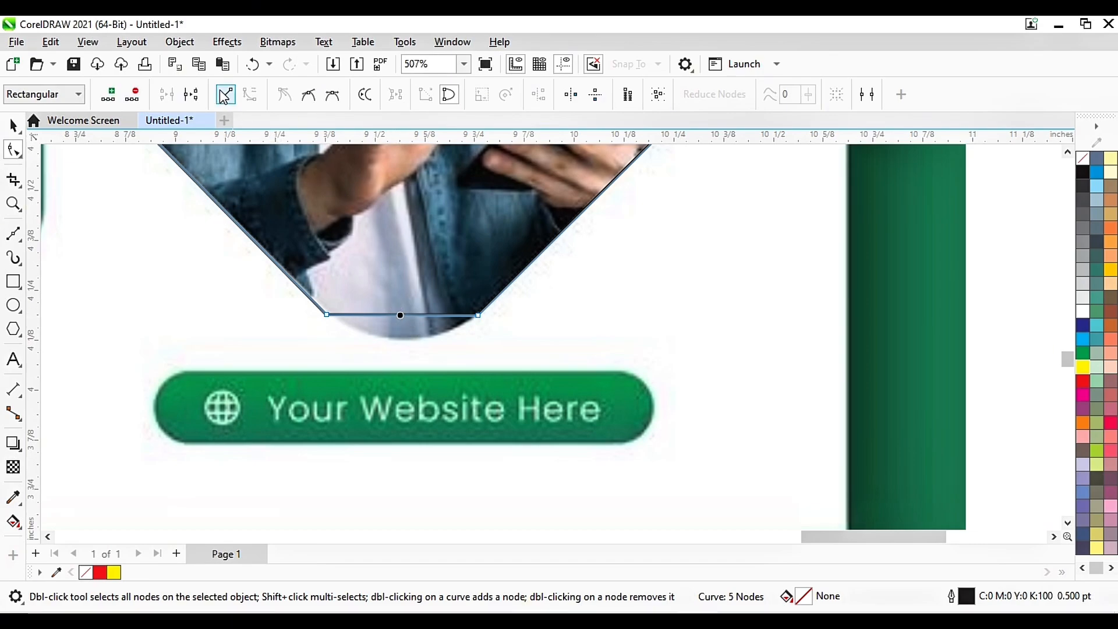
pyautogui.click(401, 316)
pyautogui.moveTo(401, 315); pyautogui.dragTo(401, 347)
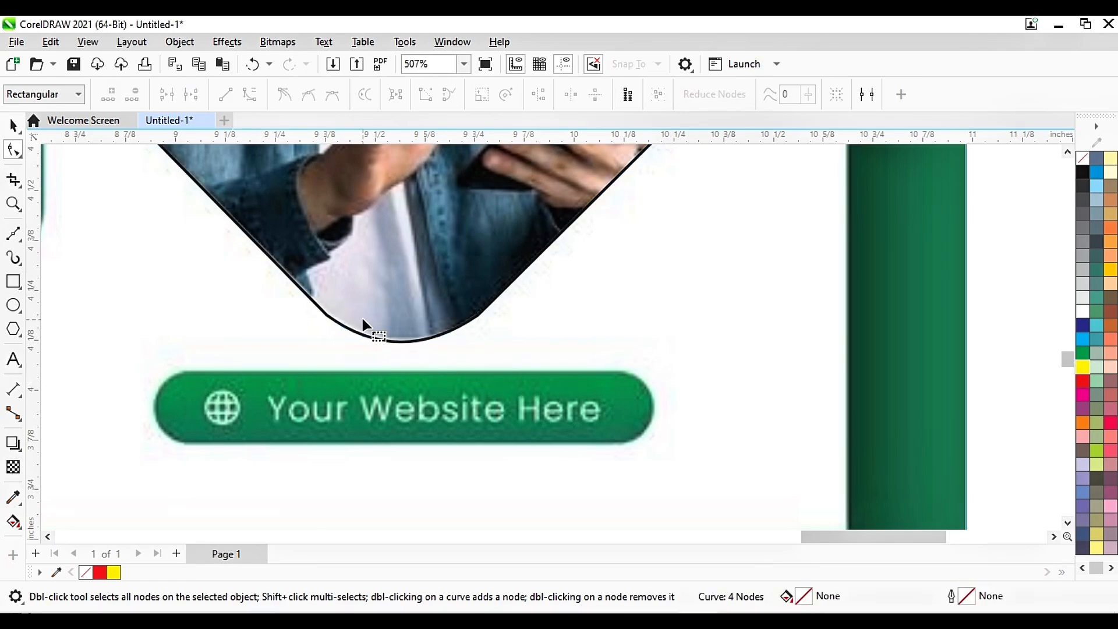
# - Adjust both control handles of the bottom curve so it joins the diagonal sides smoothly
pyautogui.scroll(3, 363, 322)
pyautogui.doubleClick(315, 316)
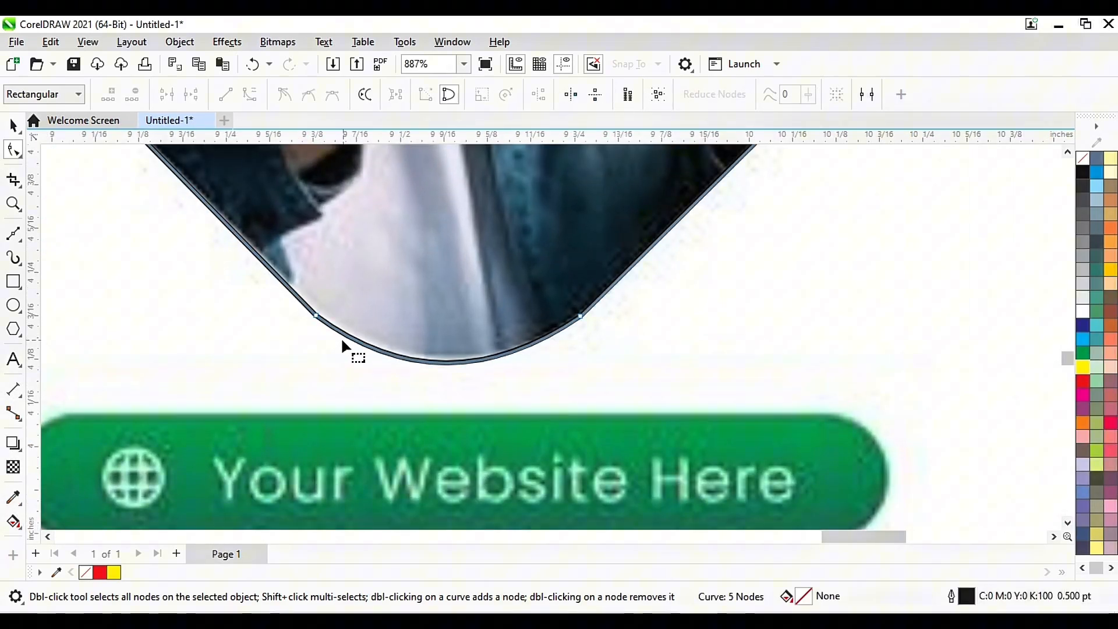
pyautogui.click(316, 317)
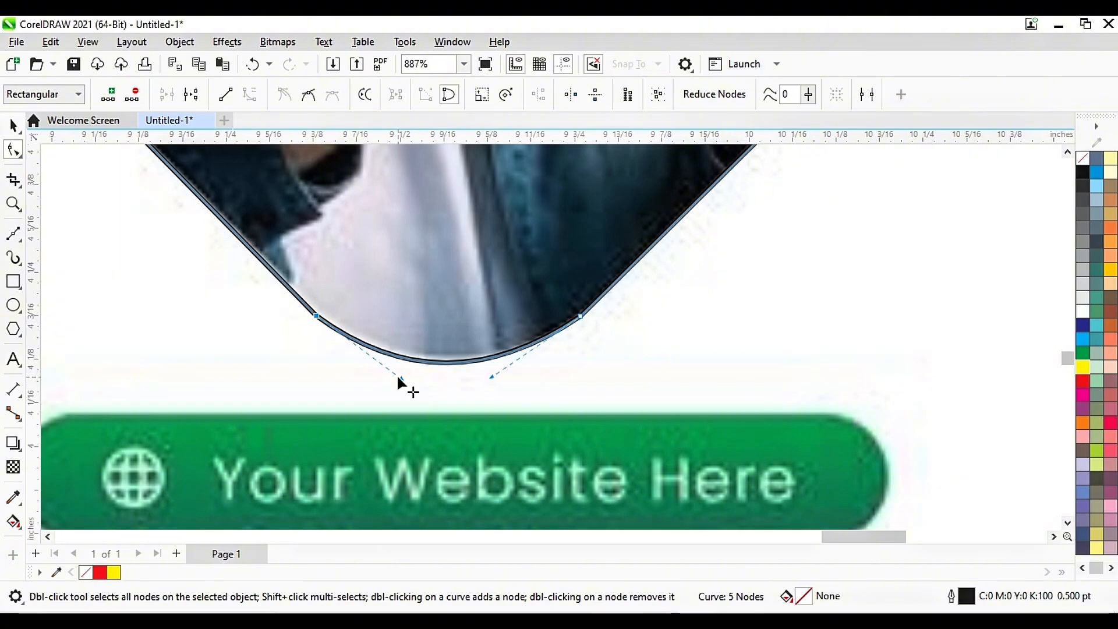
pyautogui.moveTo(401, 379); pyautogui.dragTo(400, 388)
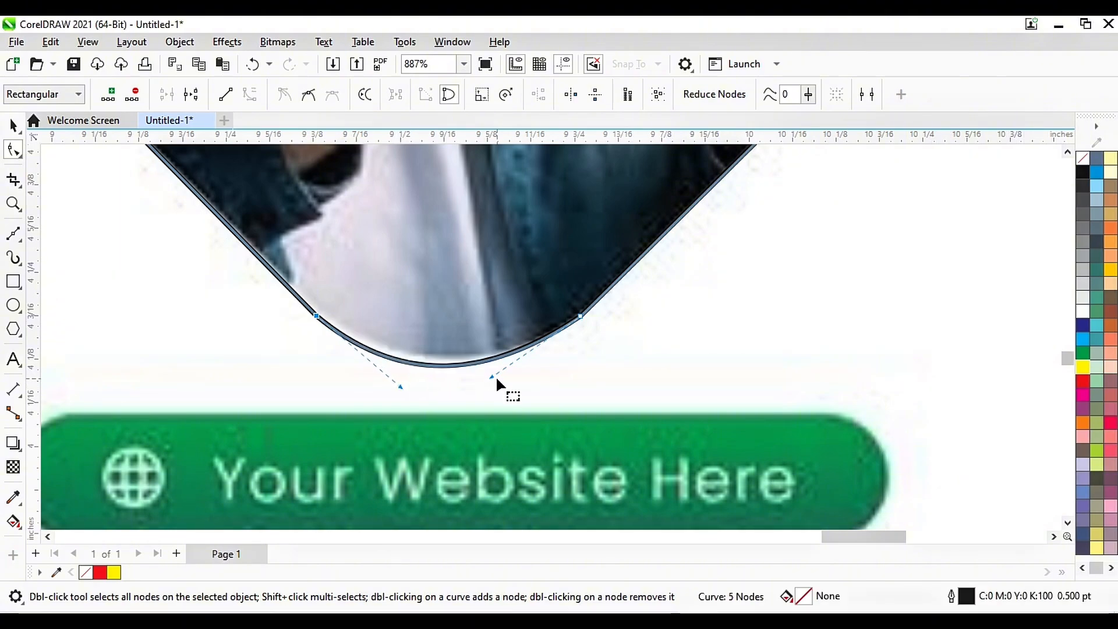
pyautogui.moveTo(493, 376); pyautogui.dragTo(502, 386)
pyautogui.click(581, 386)
pyautogui.scroll(-2, 581, 386)
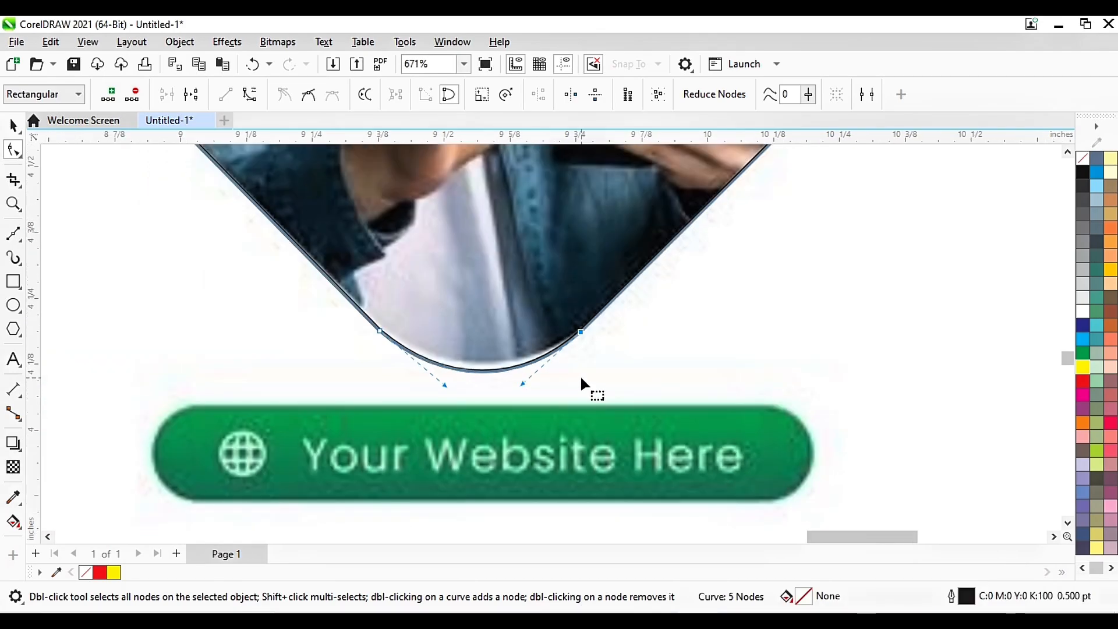
# - Add a node on each side of the outline's left corner where the photo's rounding starts, and delete the corner node
pyautogui.scroll(-5, 571, 376)
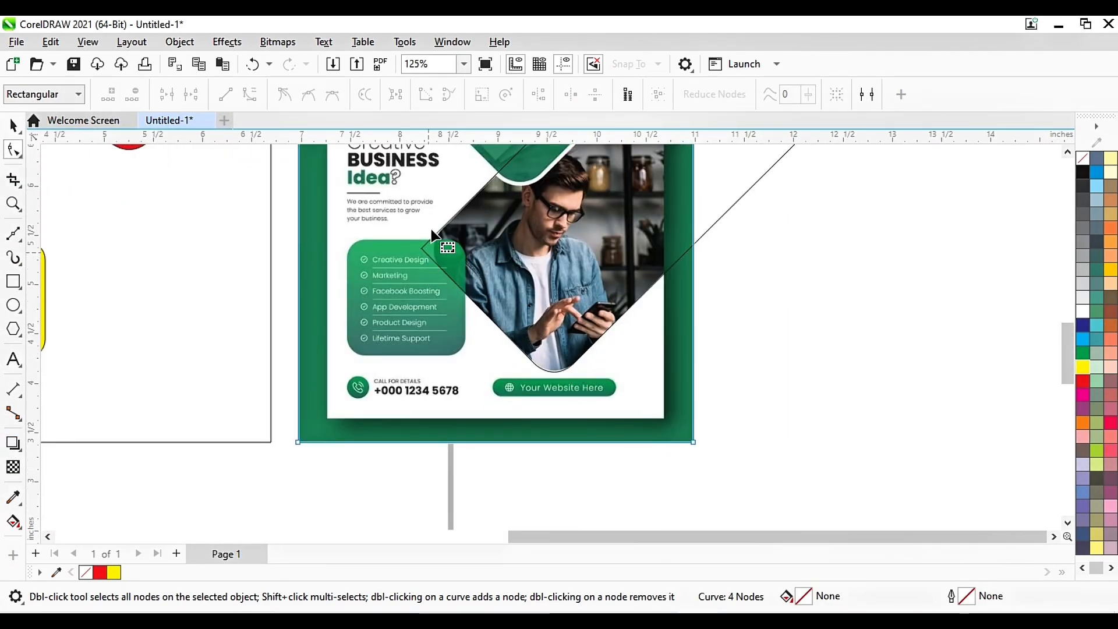
pyautogui.scroll(3, 444, 236)
pyautogui.scroll(3, 444, 236)
pyautogui.doubleClick(453, 244)
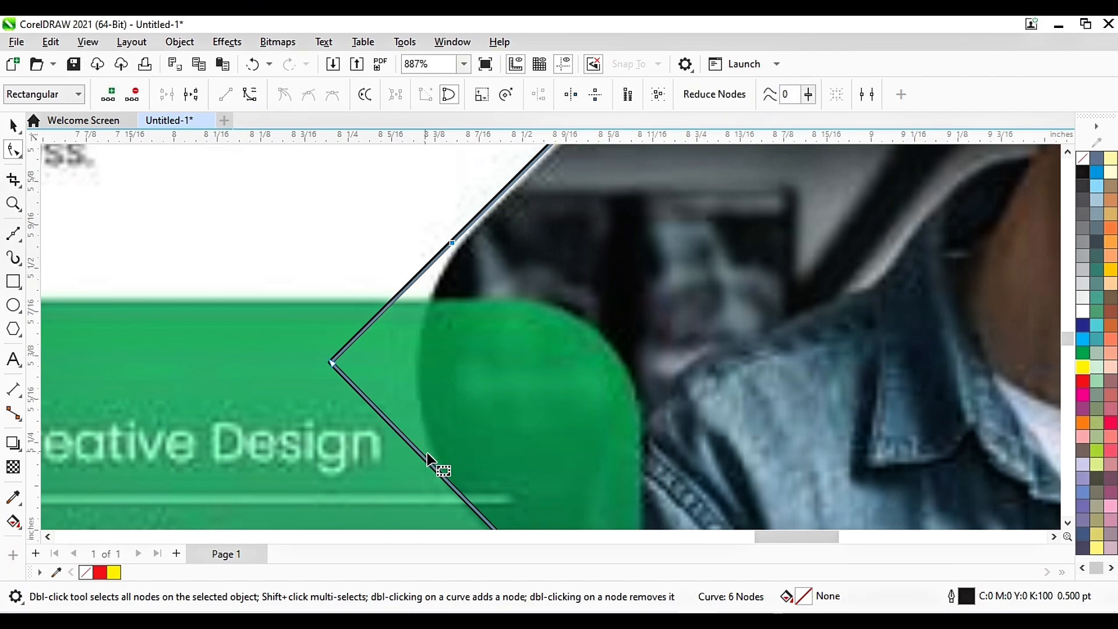
pyautogui.doubleClick(437, 472)
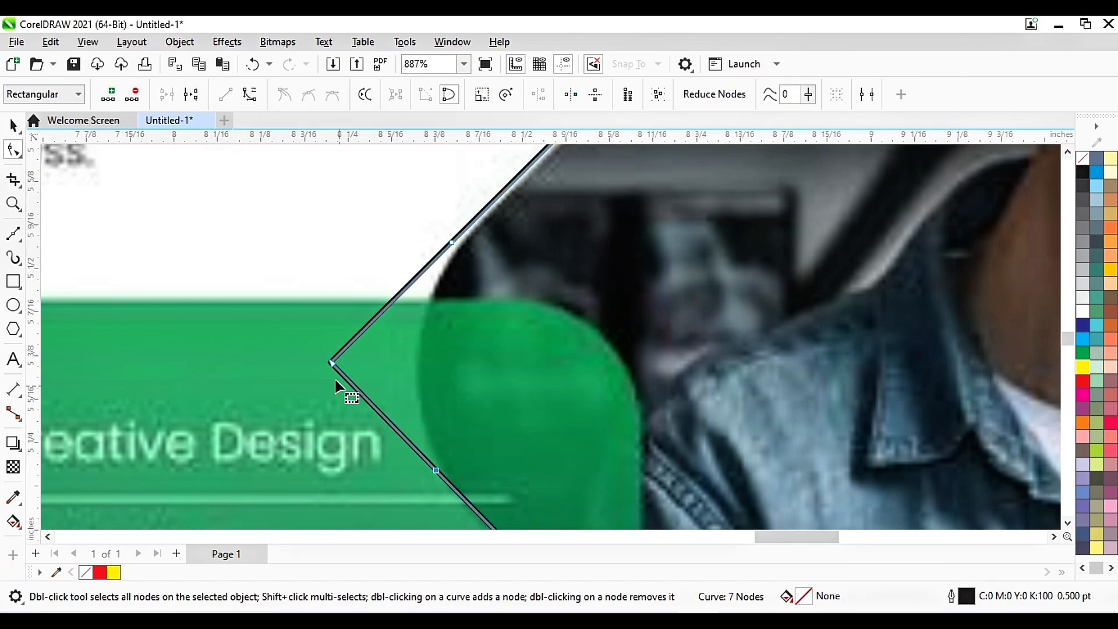
pyautogui.doubleClick(331, 362)
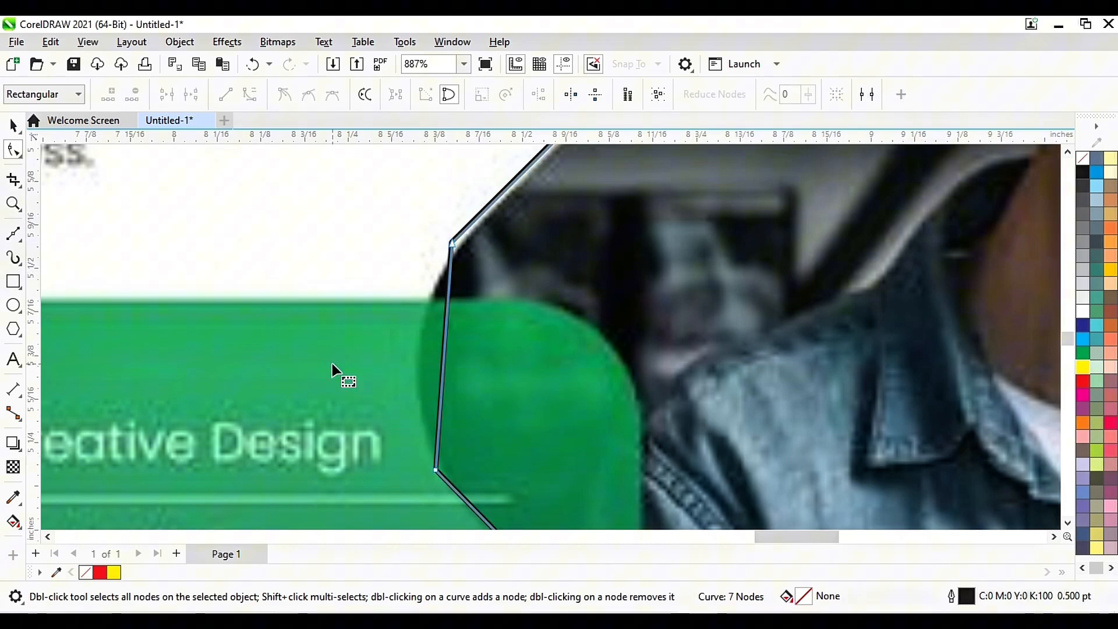
# - Convert the flat left segment to a curve, bend it outward, and adjust both handles so it joins the diagonal sides smoothly
pyautogui.click(443, 368)
pyautogui.click(250, 94)
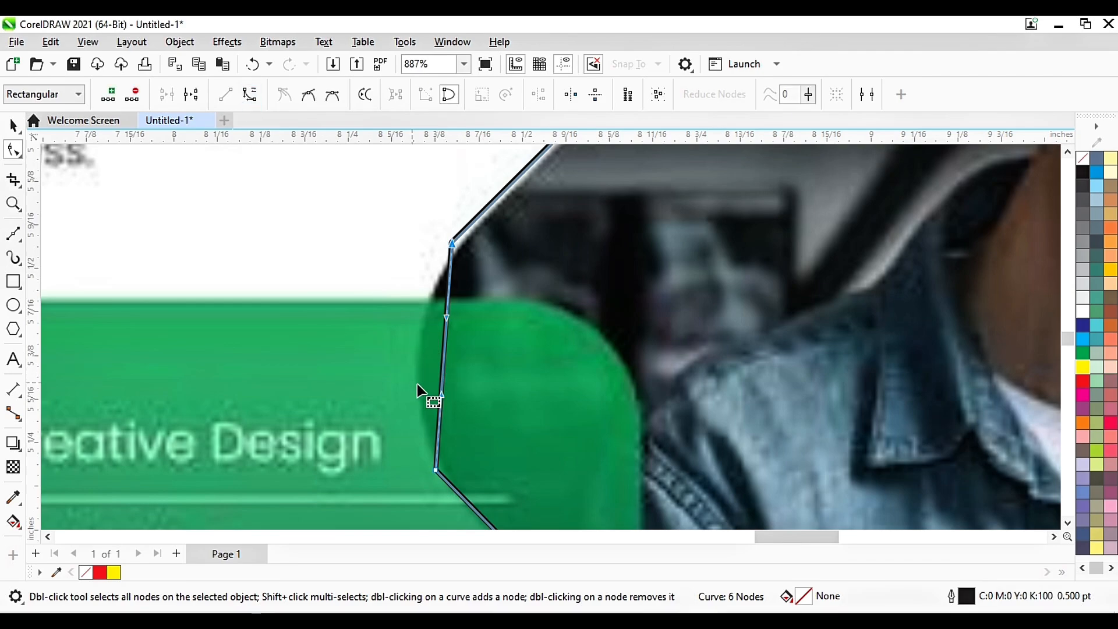
pyautogui.moveTo(443, 367); pyautogui.dragTo(379, 355)
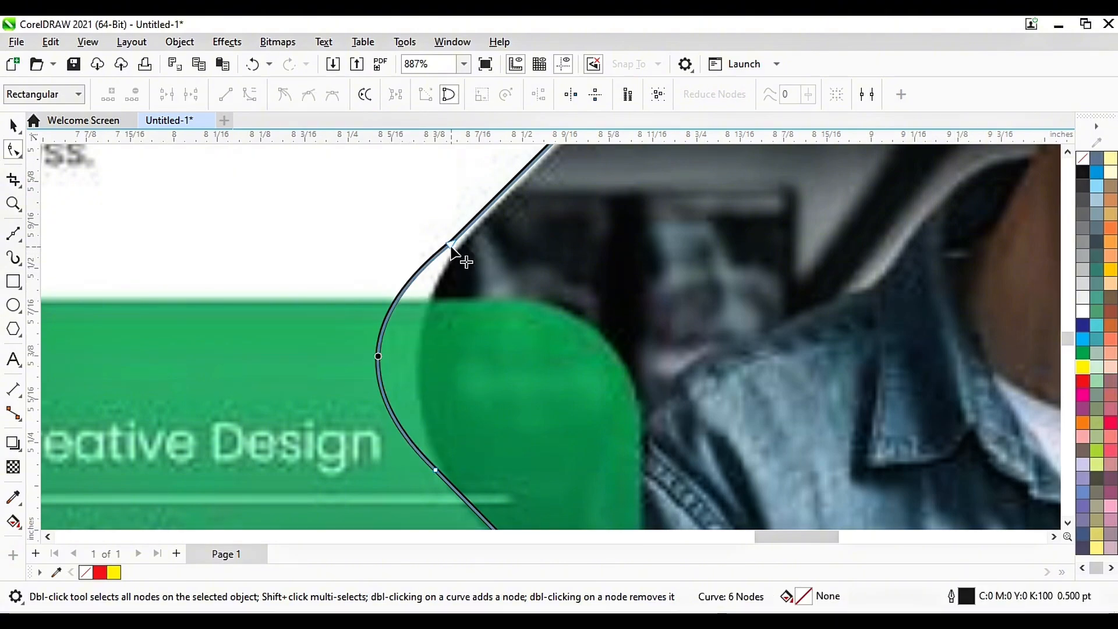
pyautogui.click(437, 258)
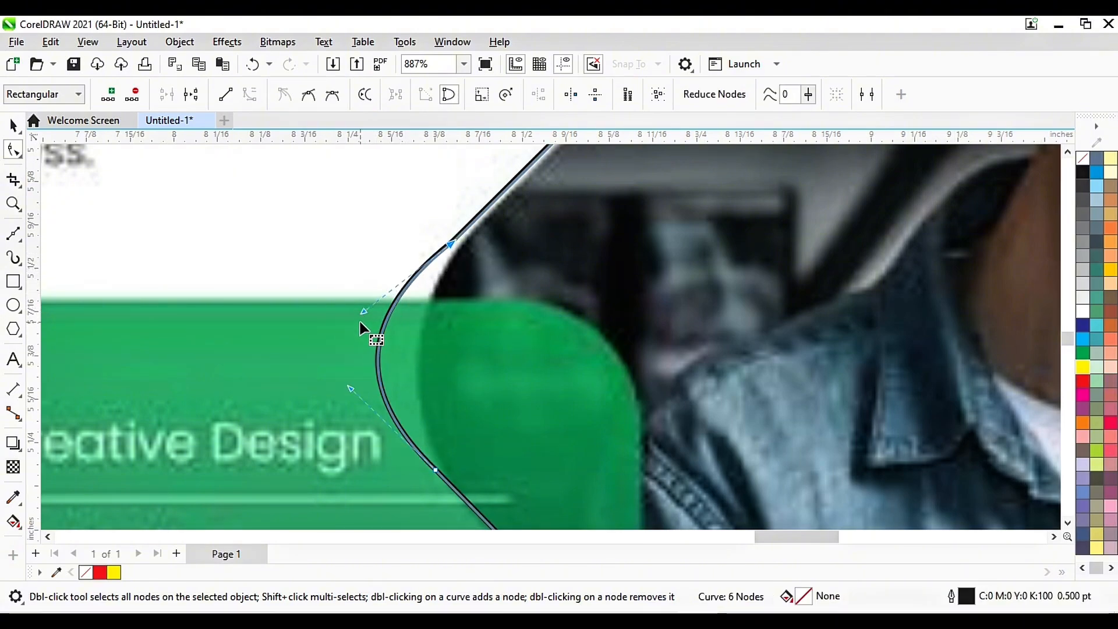
pyautogui.moveTo(363, 312); pyautogui.dragTo(365, 327)
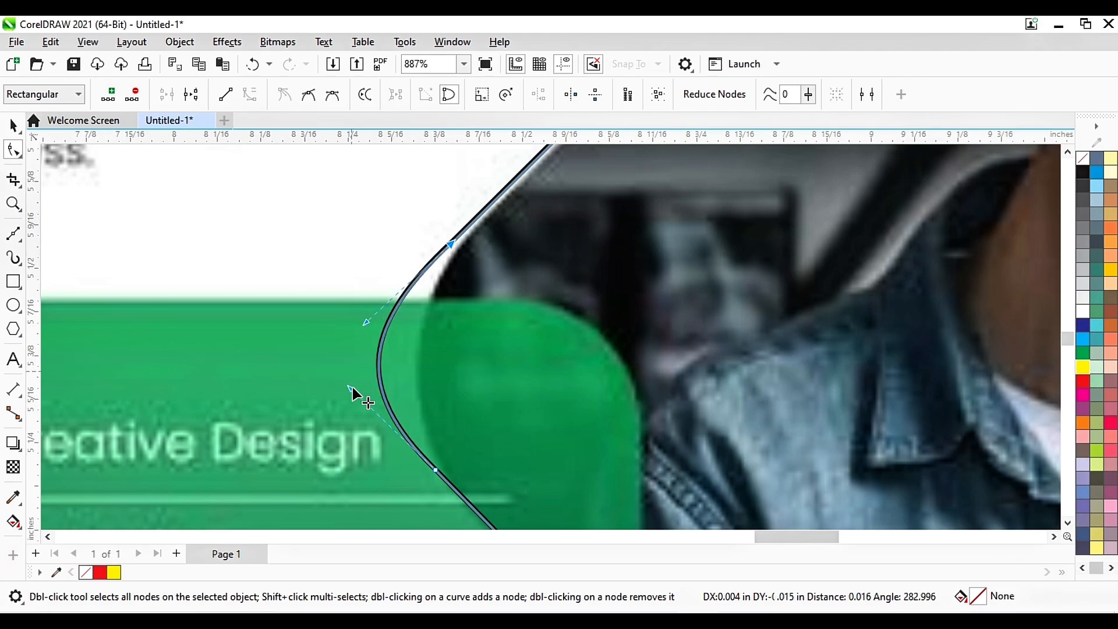
pyautogui.moveTo(354, 392); pyautogui.dragTo(358, 385)
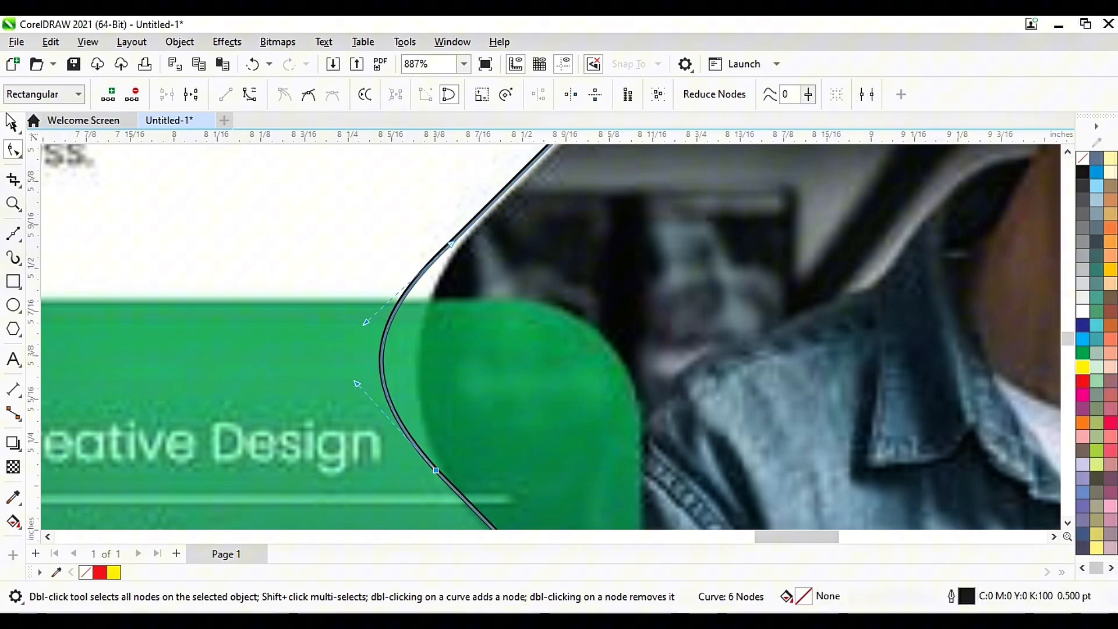
# - Move the diagonal frame outline off the template onto the blank square, centered at about X 5.87, Y 5.91 inches
pyautogui.click(12, 125)
pyautogui.scroll(-5, 527, 329)
pyautogui.scroll(-2, 533, 337)
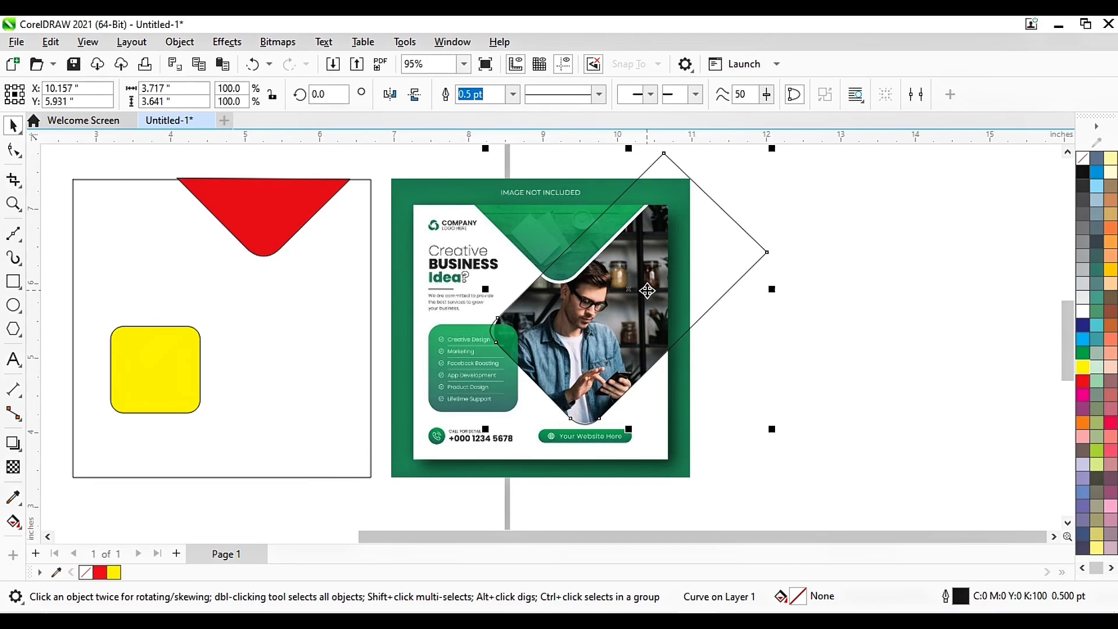
pyautogui.moveTo(635, 287); pyautogui.dragTo(371, 251)
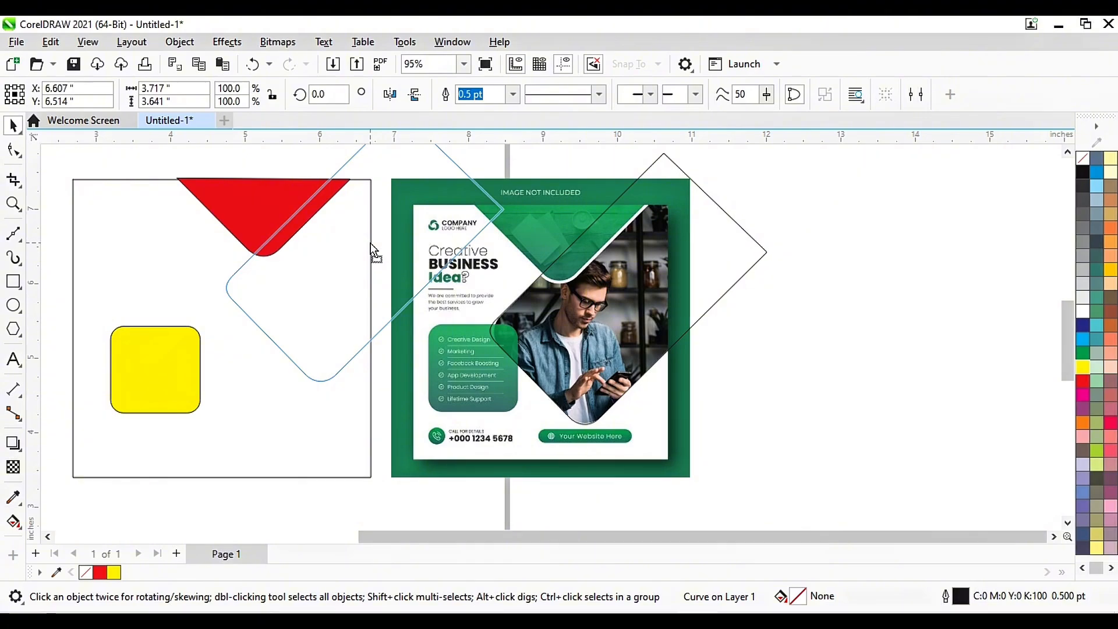
pyautogui.moveTo(371, 250); pyautogui.dragTo(315, 291)
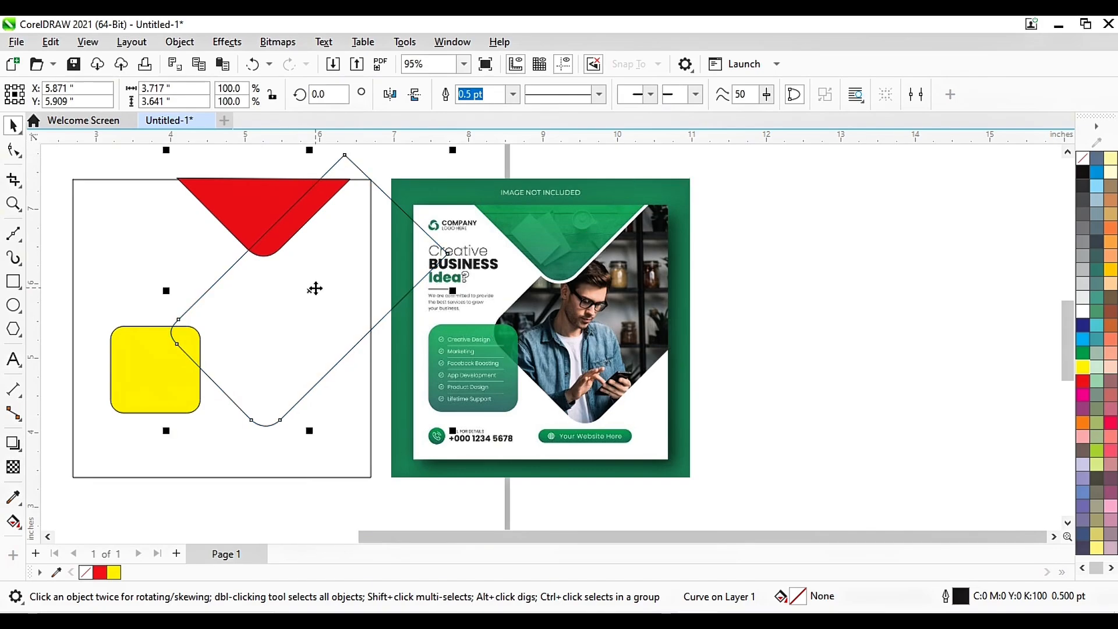
# - Shift the yellow rounded rectangle slightly left and enlarge it to about 1.31 by 1.27 inches
pyautogui.click(121, 354)
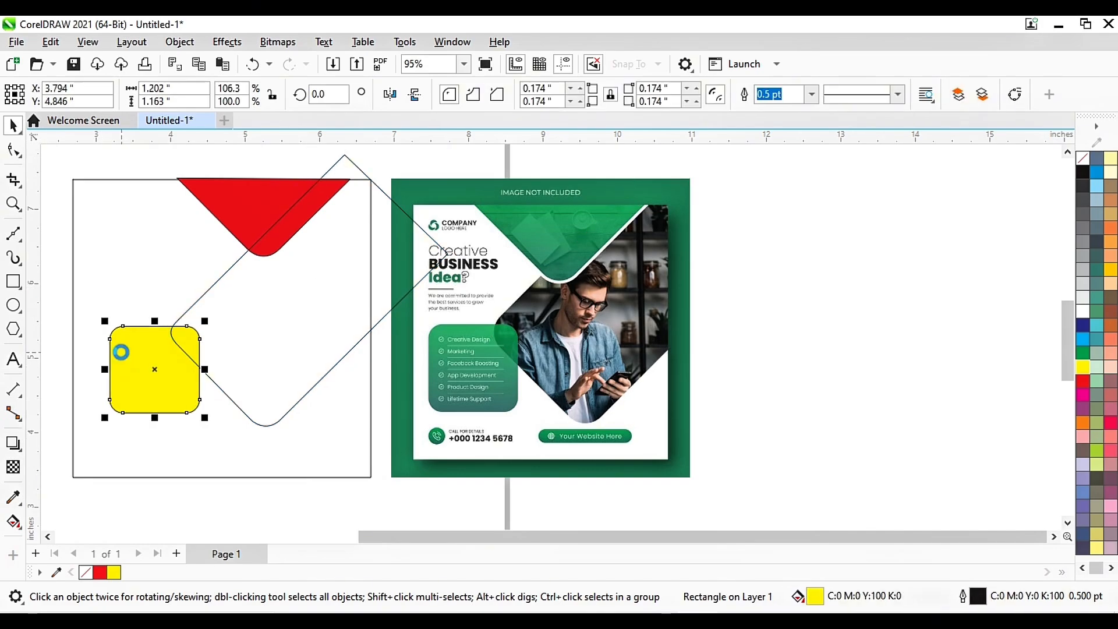
pyautogui.moveTo(121, 353); pyautogui.dragTo(115, 352)
pyautogui.moveTo(196, 320); pyautogui.dragTo(222, 317)
# - Enlarge the red triangle to about 2.88 by 1.30 inches and the diagonal frame outline to about 4.13 by 4.04 inches
pyautogui.scroll(-2, 168, 347)
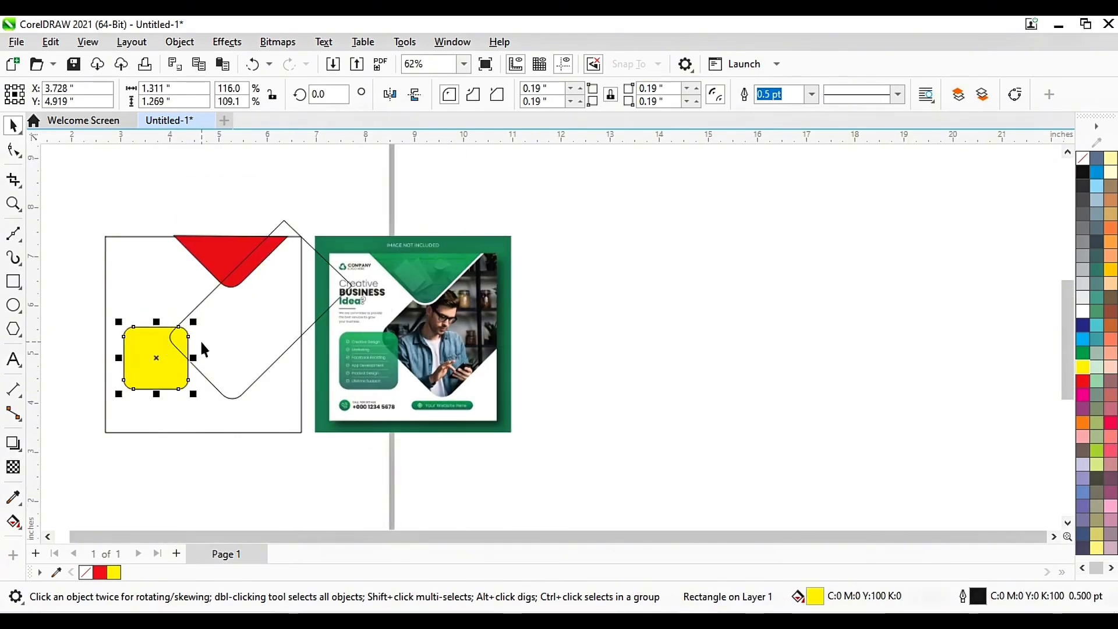
pyautogui.click(219, 263)
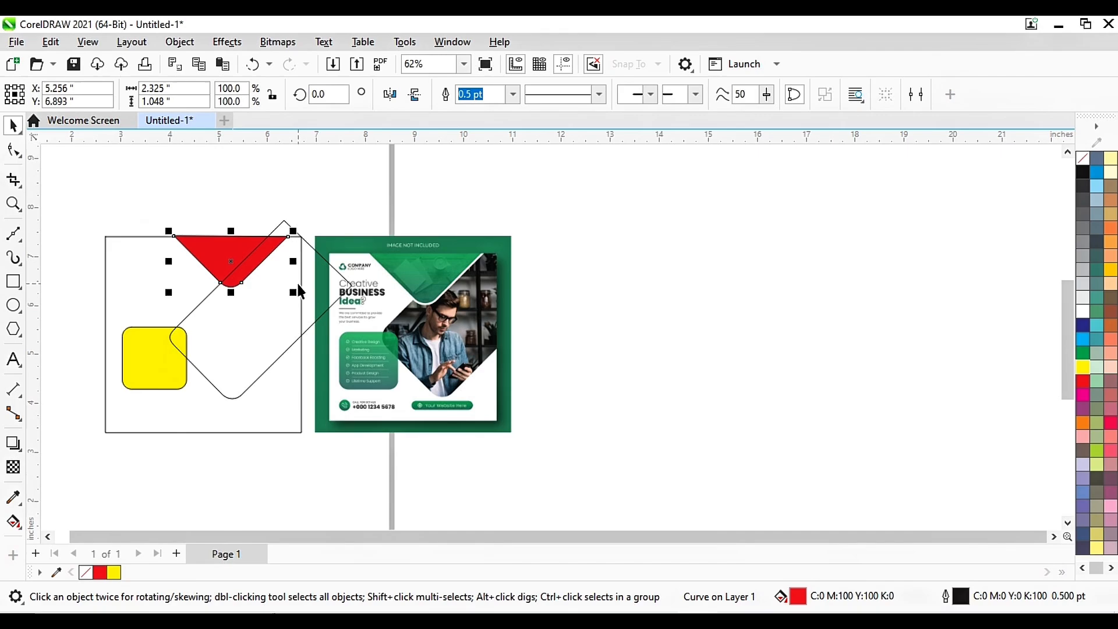
pyautogui.moveTo(295, 297); pyautogui.dragTo(309, 311)
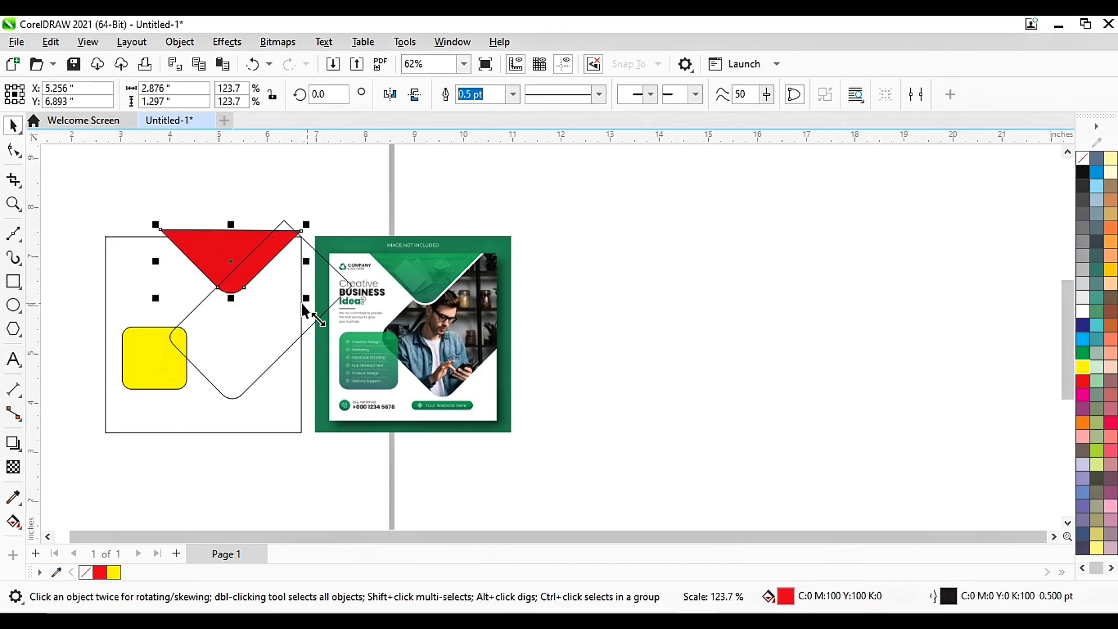
pyautogui.click(272, 331)
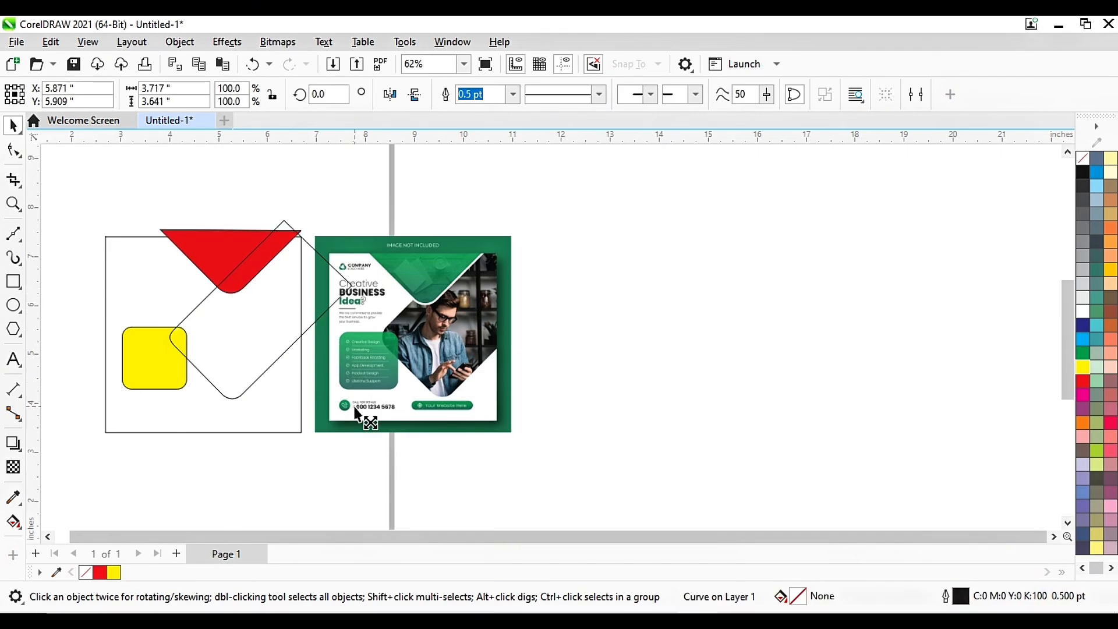
pyautogui.moveTo(357, 406); pyautogui.dragTo(370, 417)
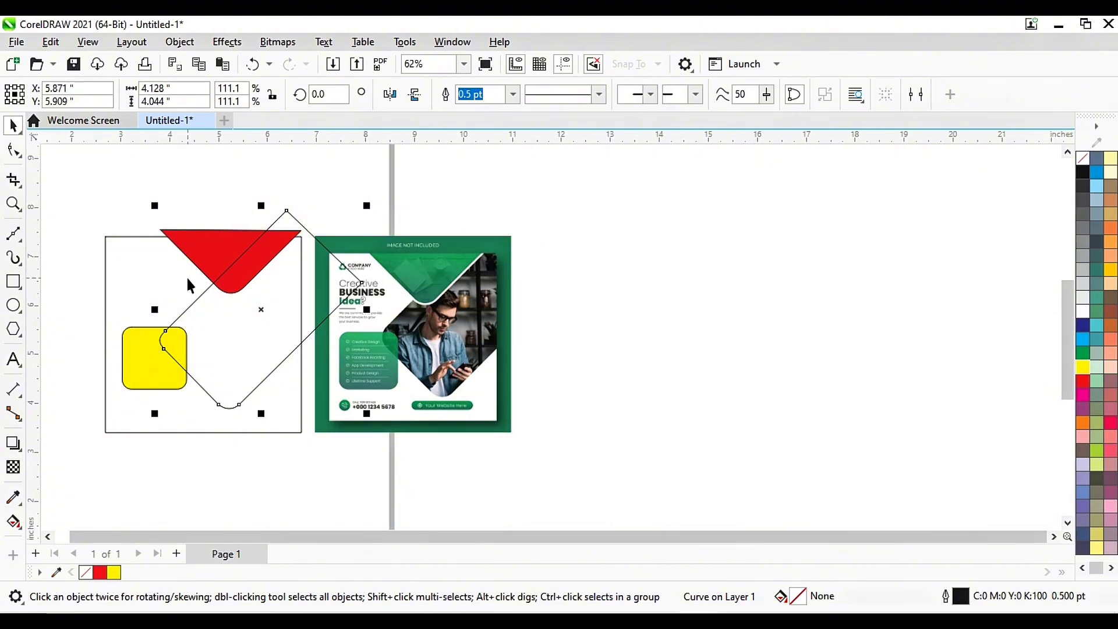
# - Nudge the red triangle about 0.2 inch to the left
pyautogui.click(205, 267)
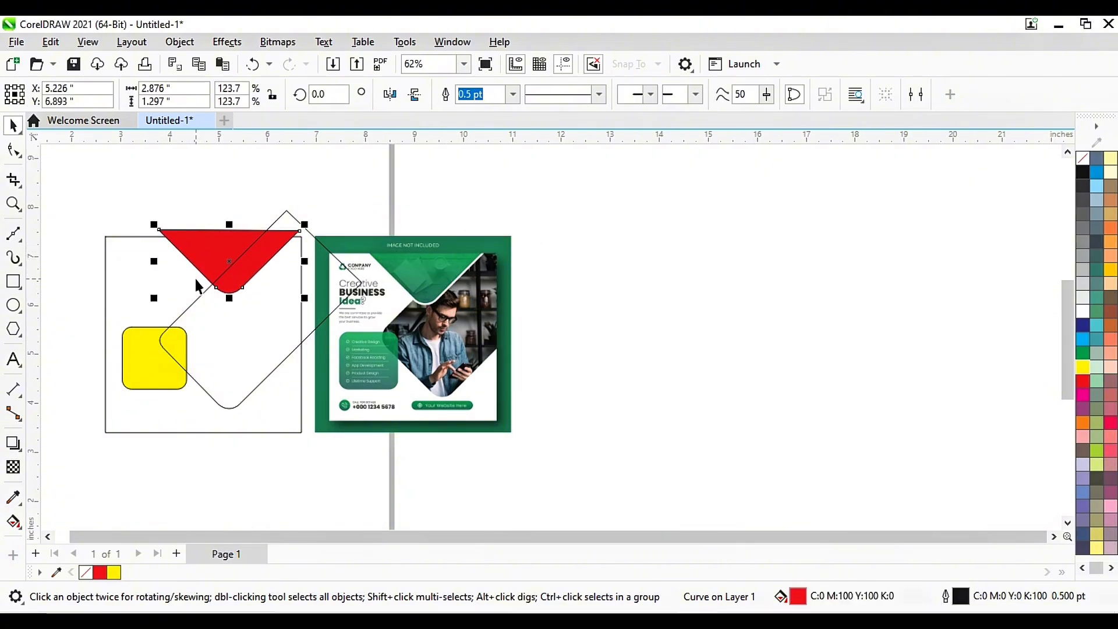
pyautogui.press('Left')
pyautogui.press('Left')
pyautogui.press('Left')
pyautogui.press('Left')
pyautogui.press('Left')
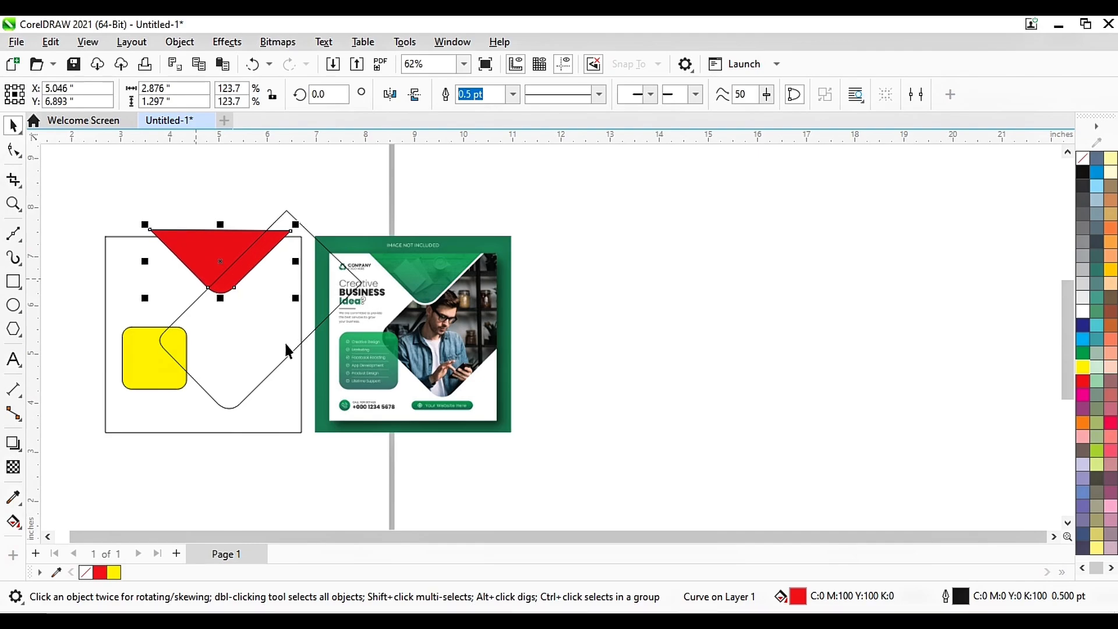
# - Nudge the diagonal frame outline about 0.2 inch right and 0.06 inch up, widening its gap from the red triangle
pyautogui.click(286, 348)
pyautogui.press('Right')
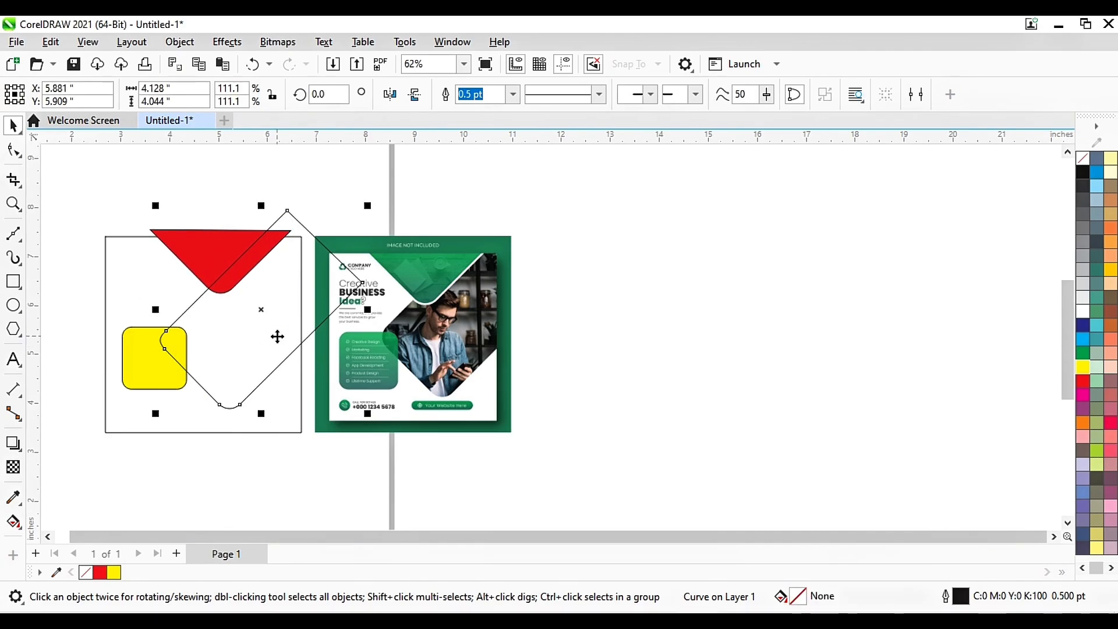
pyautogui.press('Up')
pyautogui.press('Up')
pyautogui.press('Up')
pyautogui.press('Up')
pyautogui.press('Up')
pyautogui.press('Up')
pyautogui.press('Up')
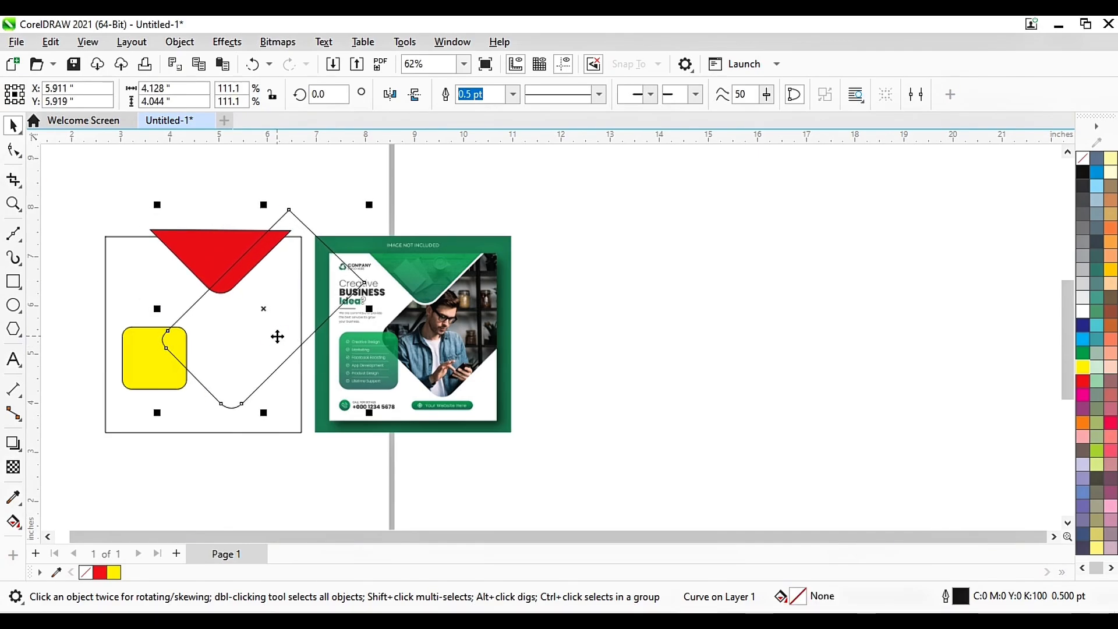
pyautogui.press('Right')
pyautogui.press('Right')
pyautogui.press('Down')
pyautogui.press('Down')
pyautogui.press('Down')
pyautogui.press('Right')
pyautogui.press('Right')
pyautogui.press('Right')
pyautogui.press('Right')
pyautogui.press('Right')
pyautogui.press('Right')
pyautogui.press('Right')
pyautogui.press('Right')
pyautogui.press('Right')
pyautogui.press('Right')
pyautogui.press('Right')
pyautogui.press('Right')
pyautogui.press('Right')
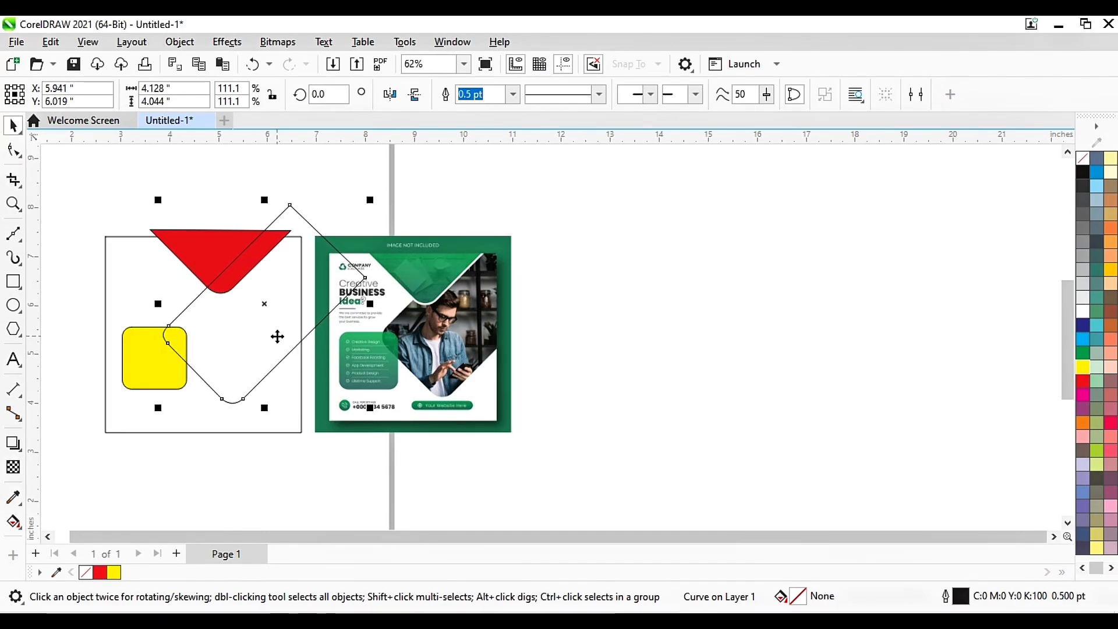
pyautogui.press('Down')
pyautogui.press('Down')
pyautogui.press('Down')
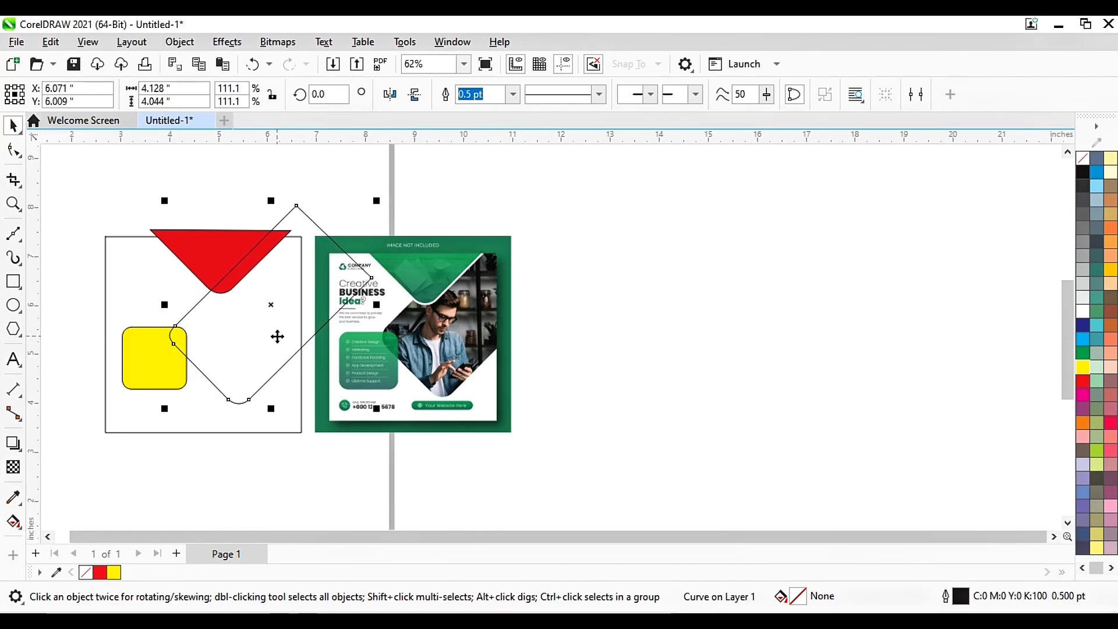
pyautogui.press('Right')
pyautogui.press('Right')
pyautogui.press('Right')
pyautogui.press('Down')
pyautogui.press('Down')
pyautogui.press('Down')
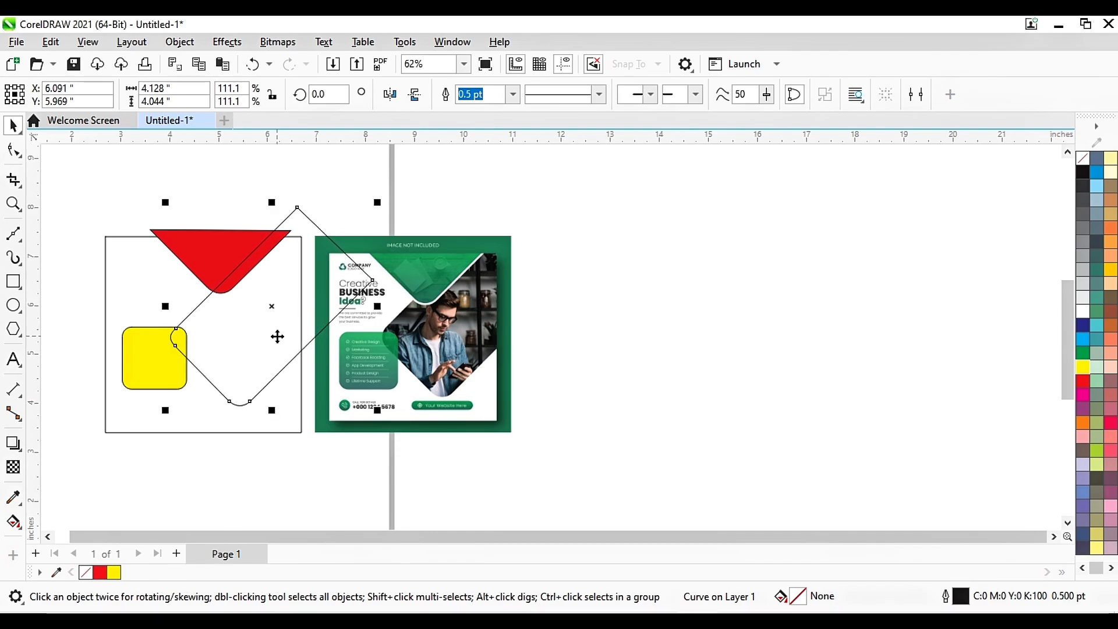
pyautogui.press('Left')
# - Examine the template's green triangle and the faded desk picture inside it
pyautogui.click(70, 161)
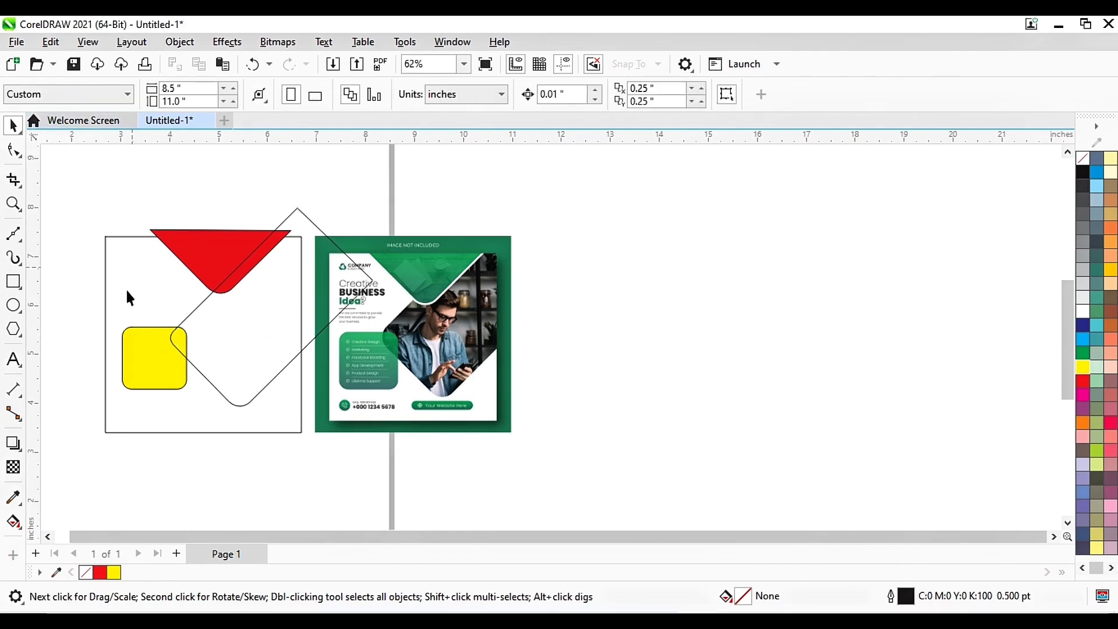
pyautogui.click(138, 355)
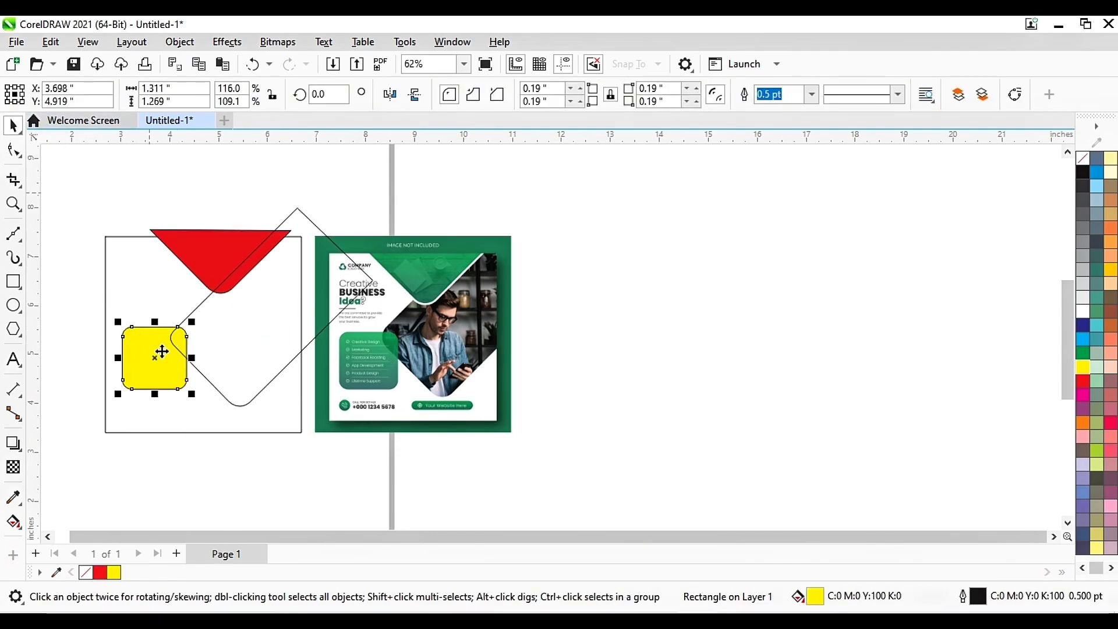
pyautogui.click(244, 417)
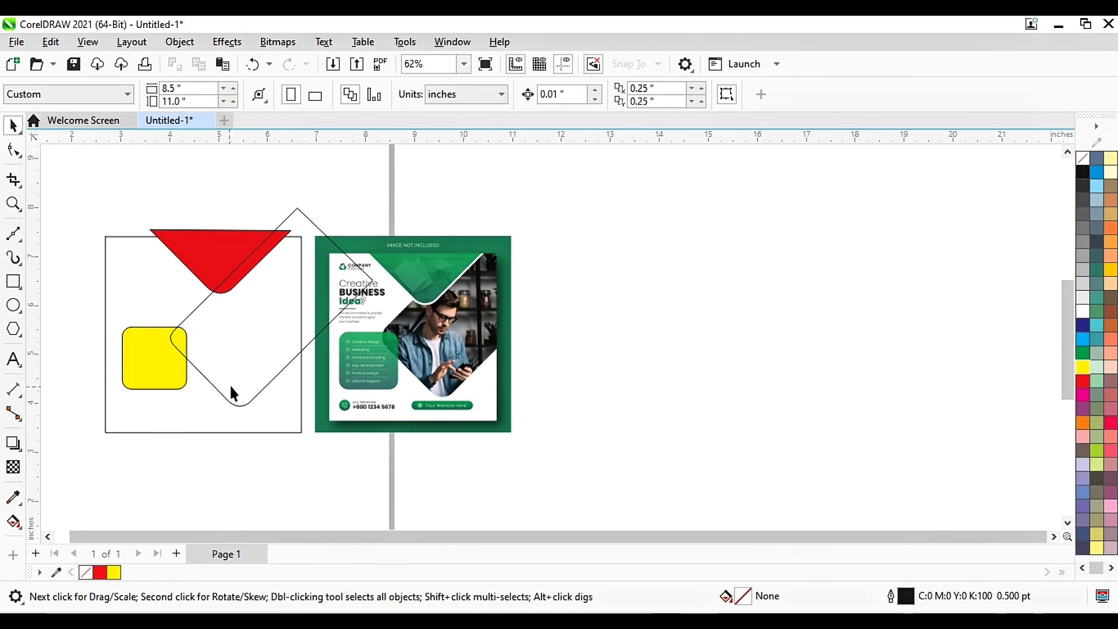
pyautogui.scroll(4, 429, 271)
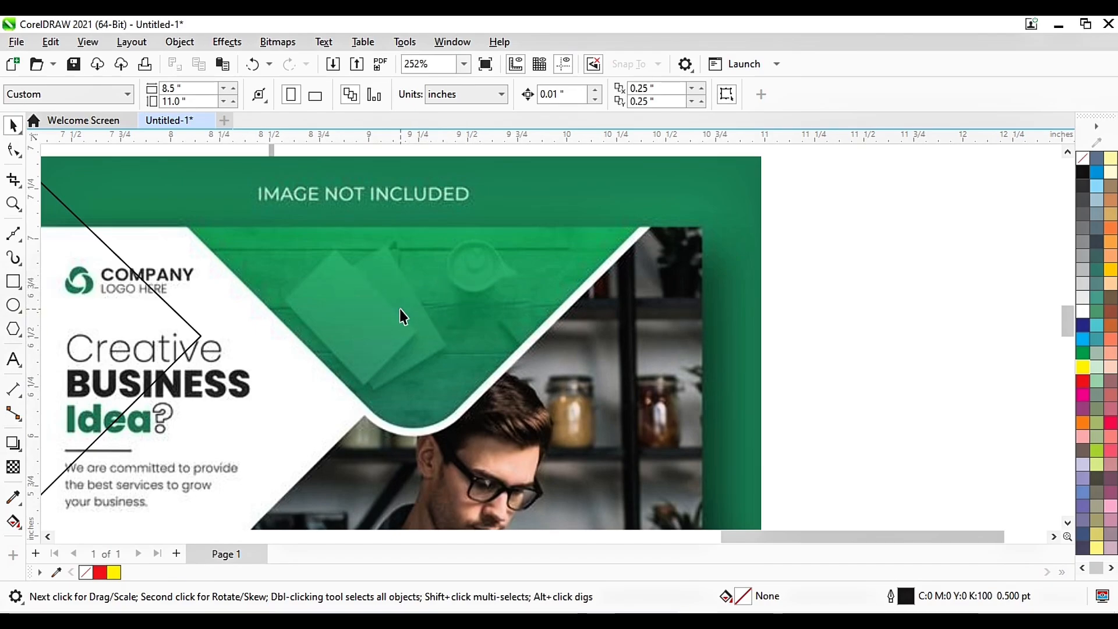
pyautogui.scroll(-5, 402, 318)
pyautogui.scroll(4, 425, 312)
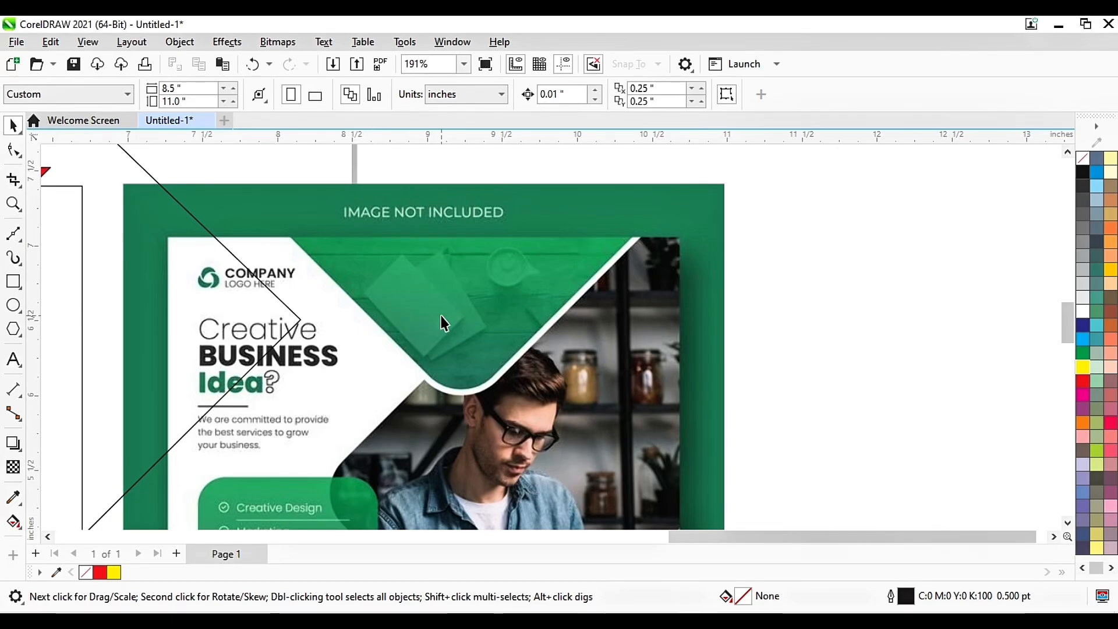
pyautogui.scroll(-3, 441, 322)
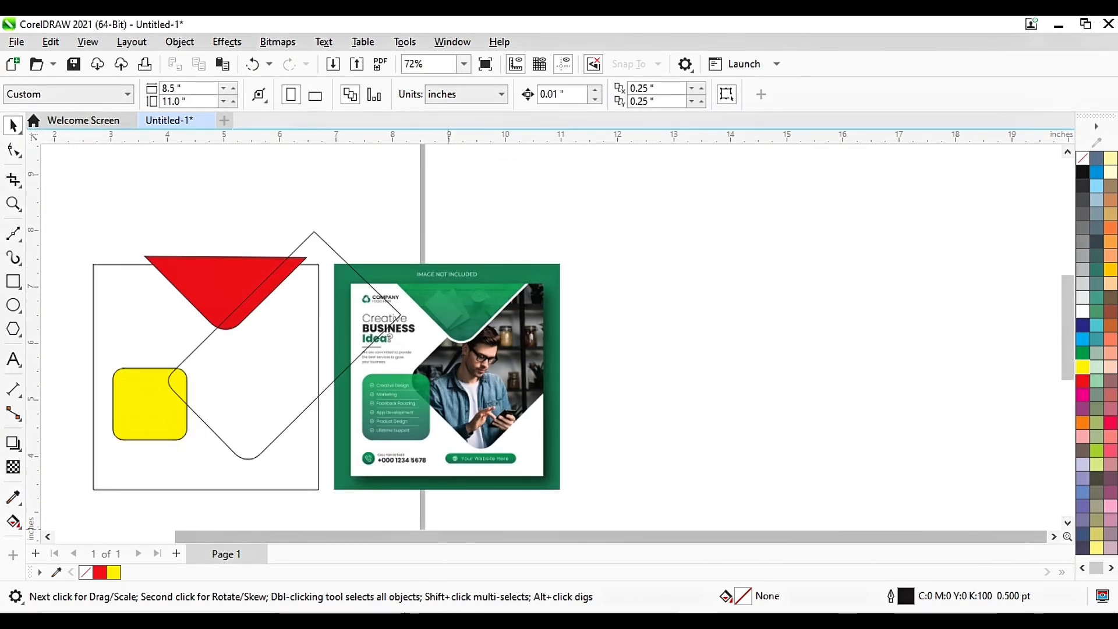
# - Switch to the browser and search Google Images for "Students Table Images With Books Lying On it"
pyautogui.hotkey('alt', 'Tab')
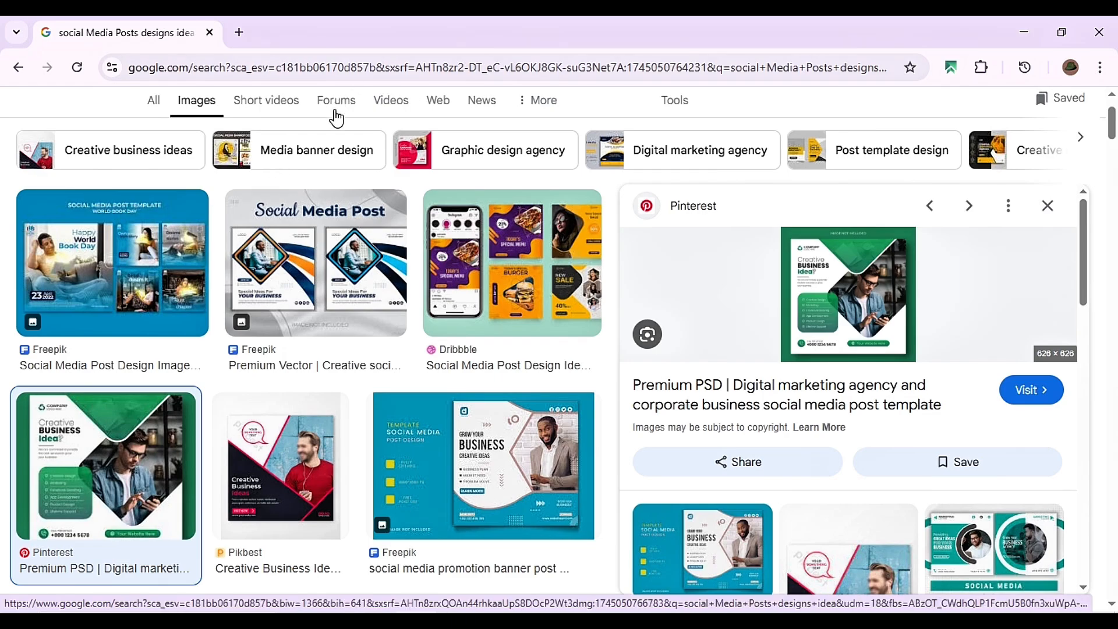
pyautogui.scroll(2, 335, 115)
pyautogui.click(347, 125)
pyautogui.hotkey('ctrl', 'a')
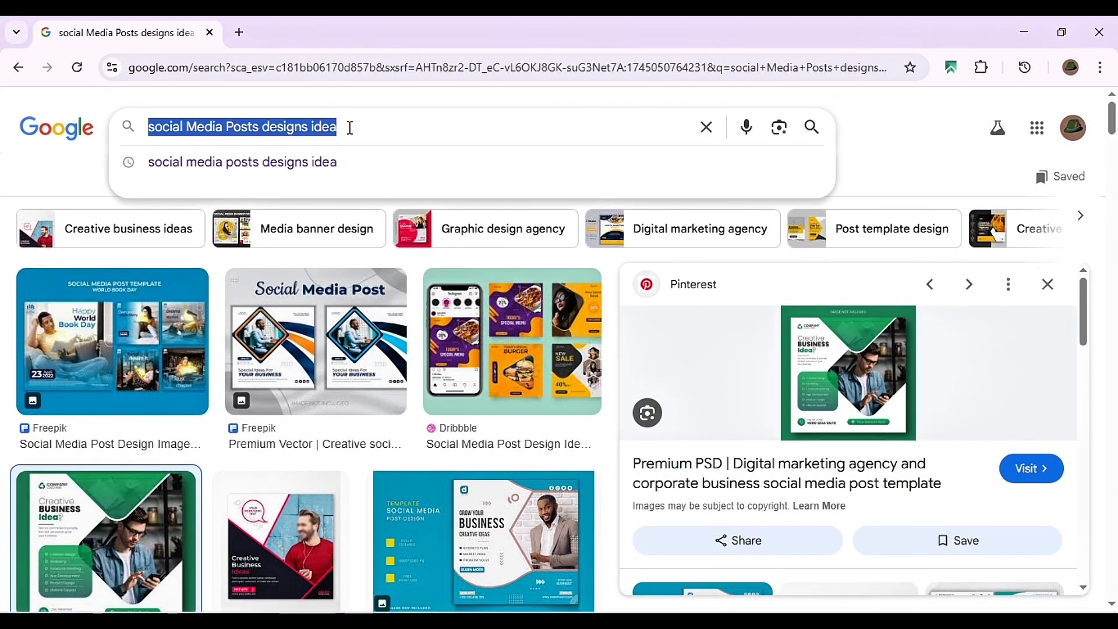
pyautogui.write('Stud')
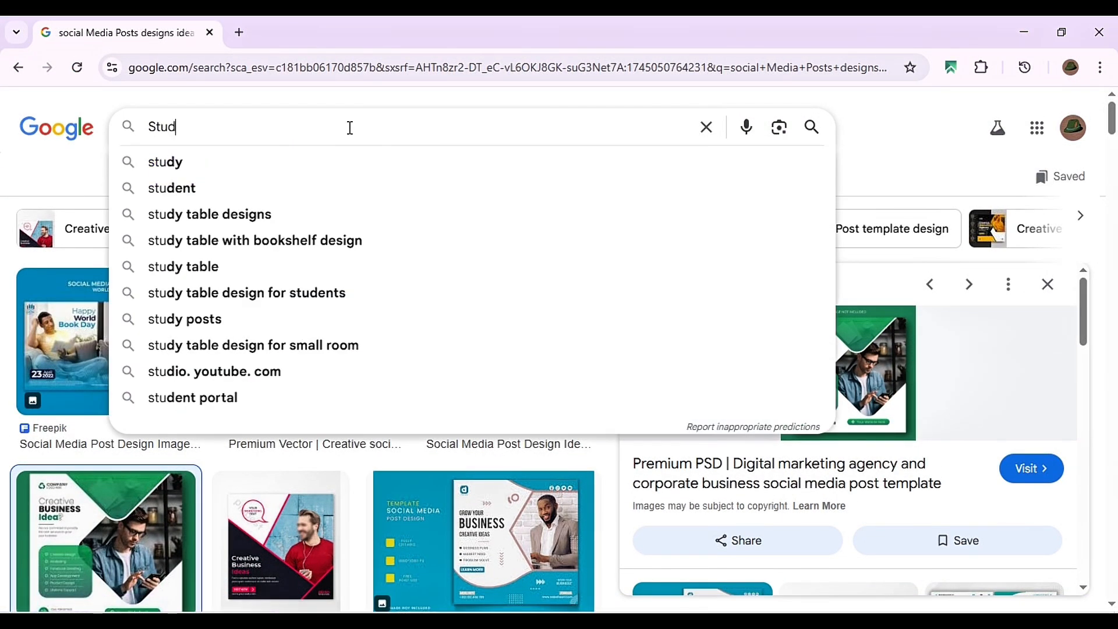
pyautogui.write('ents Ta')
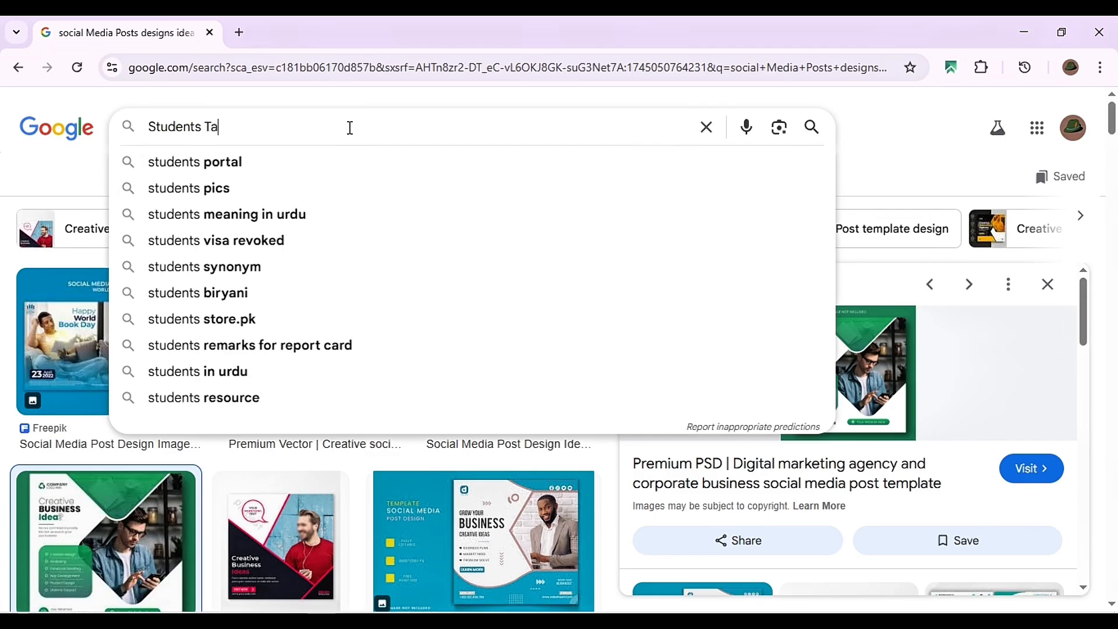
pyautogui.write('ble Image')
pyautogui.press('Return')
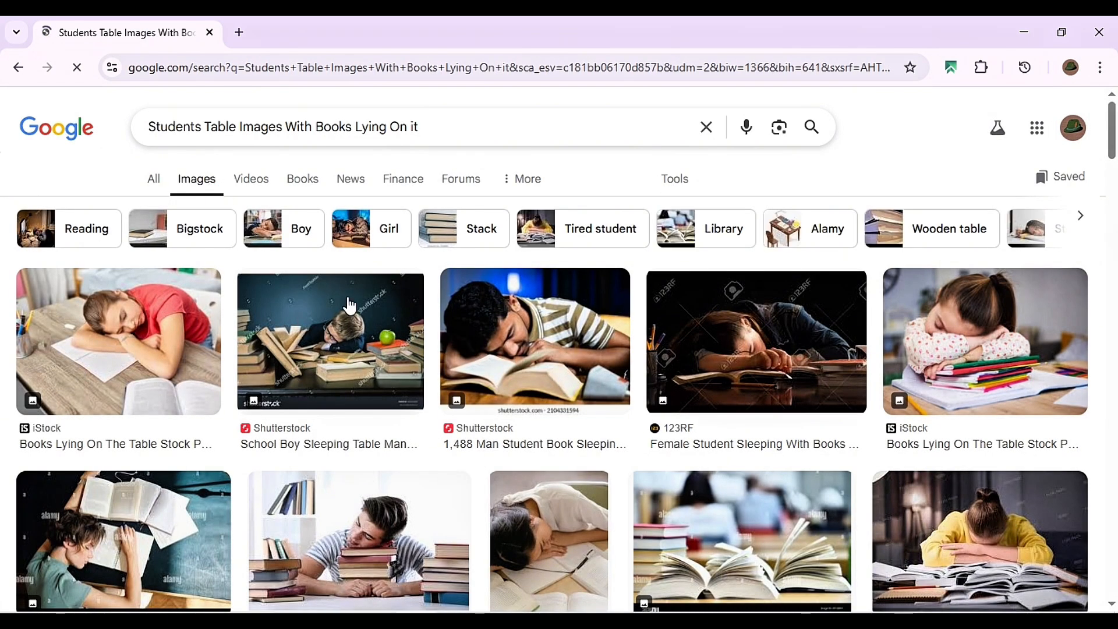
# - Browse the image results and copy the iStock picture of the girl asleep on a stack of colourful books
pyautogui.scroll(-5, 460, 354)
pyautogui.scroll(-3, 448, 358)
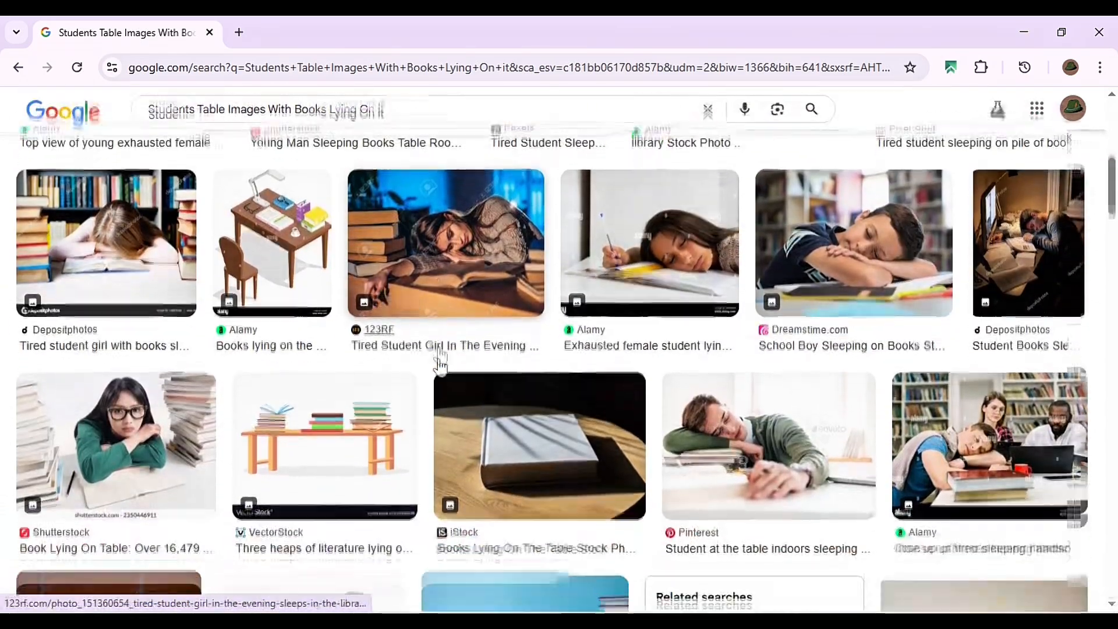
pyautogui.scroll(-4, 439, 364)
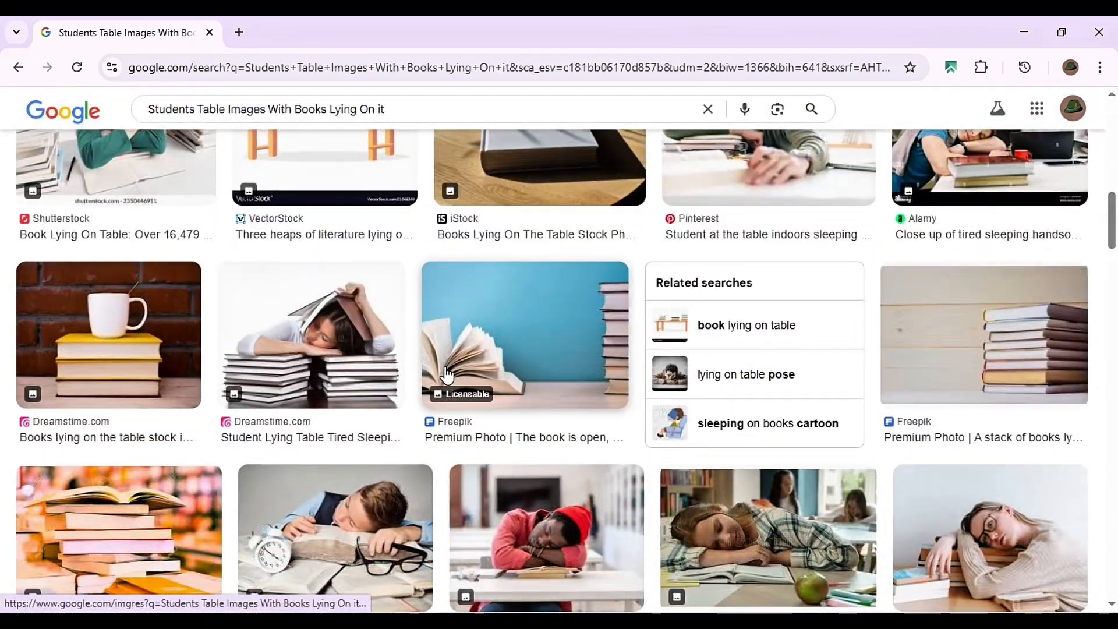
pyautogui.scroll(-4, 338, 377)
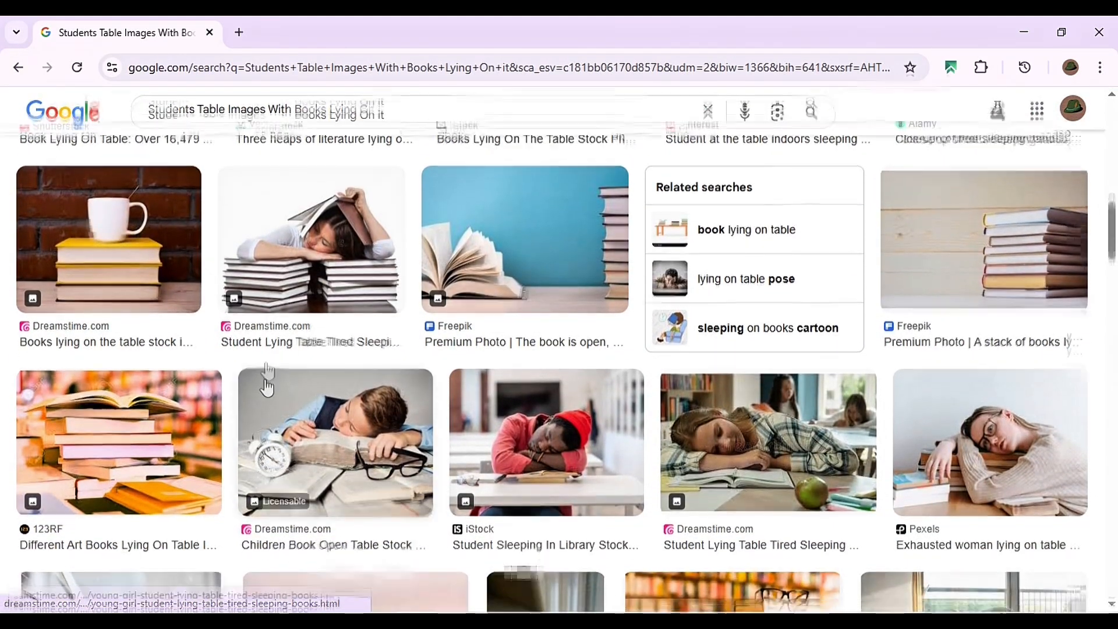
pyautogui.scroll(15, 513, 436)
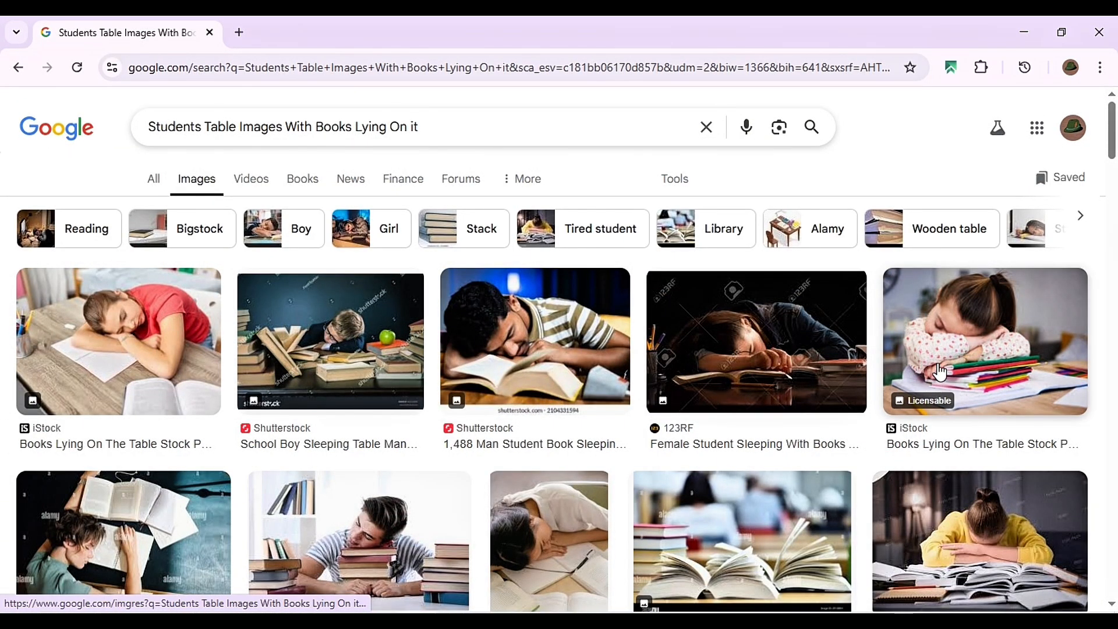
pyautogui.click(959, 361)
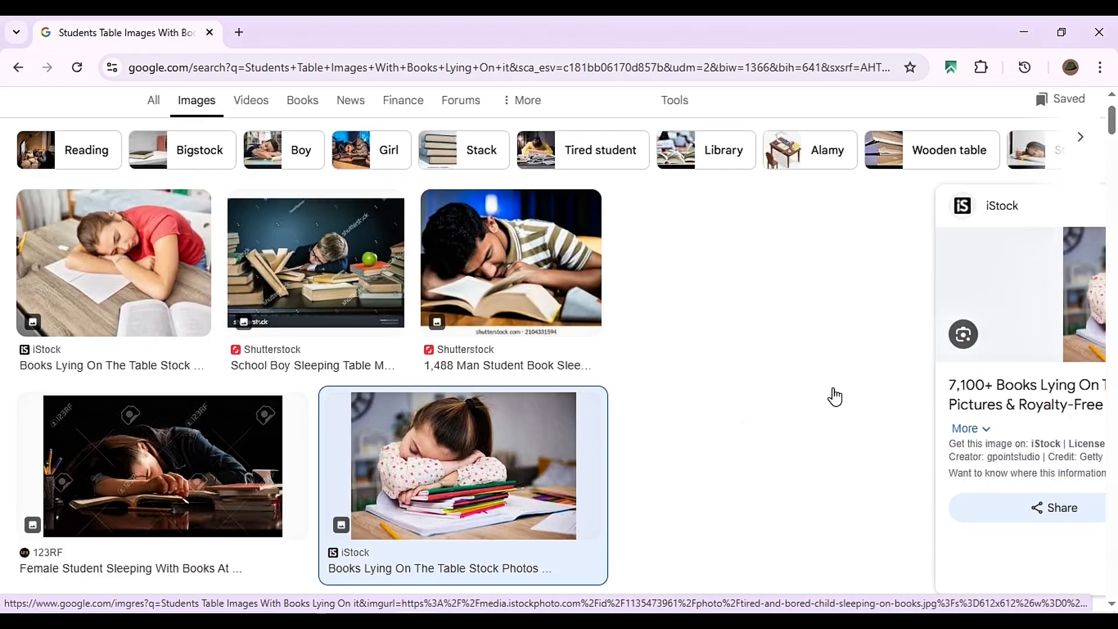
pyautogui.rightClick(788, 297)
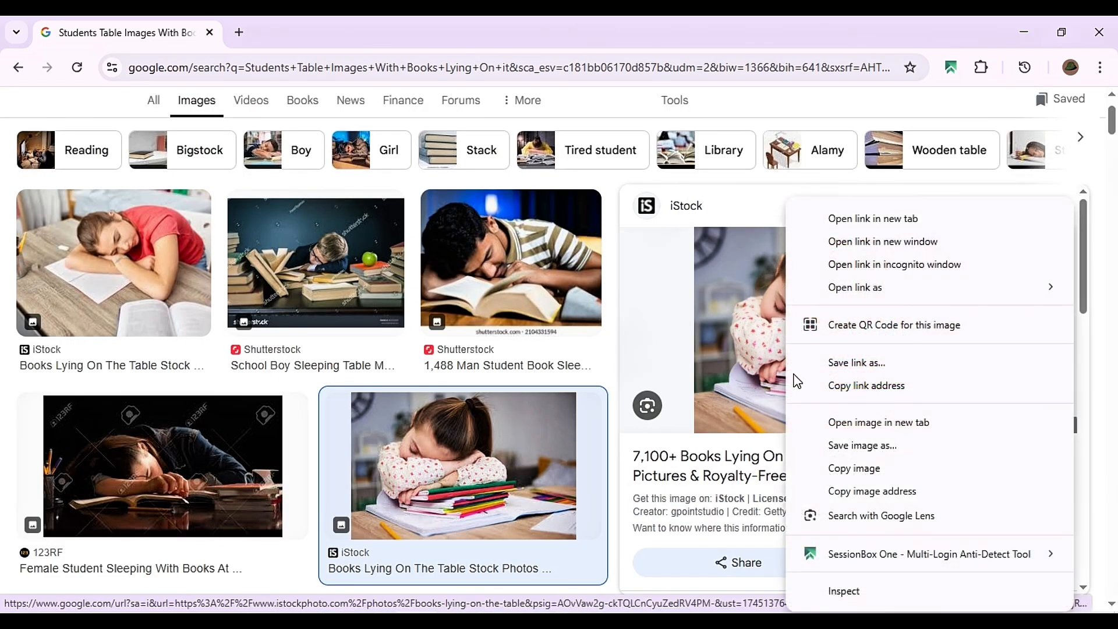
pyautogui.click(844, 470)
# - Switch to CorelDRAW, paste the copied picture and place it on the empty area right of the template
pyautogui.hotkey('alt', 'Tab')
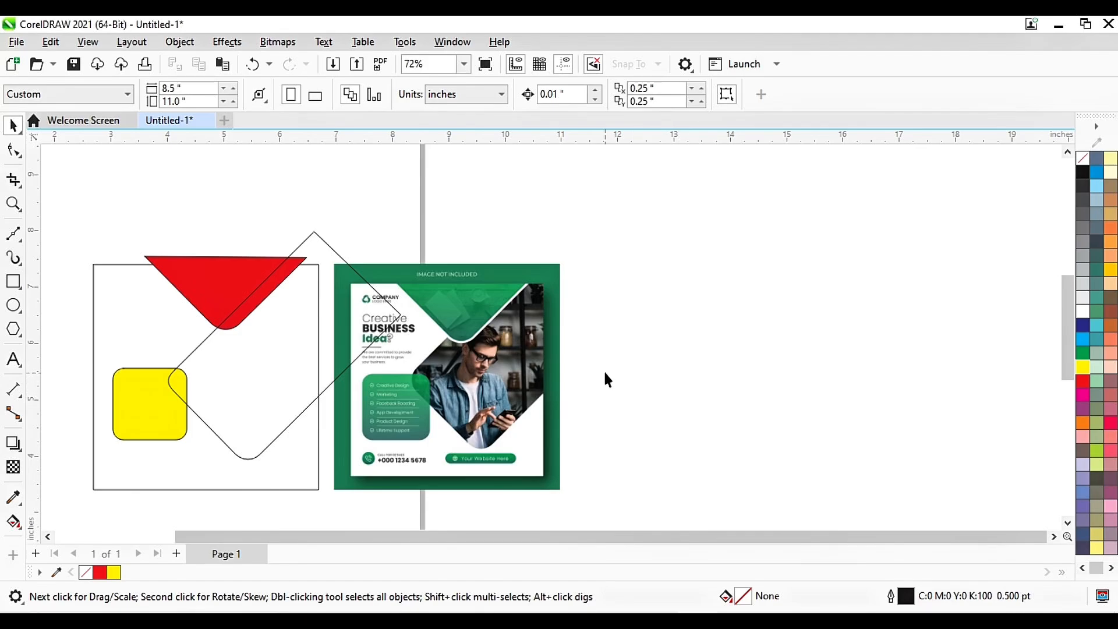
pyautogui.hotkey('ctrl', 'v')
pyautogui.moveTo(268, 371); pyautogui.dragTo(821, 317)
# - PowerClip the pasted picture inside the red triangle
pyautogui.rightClick(714, 269)
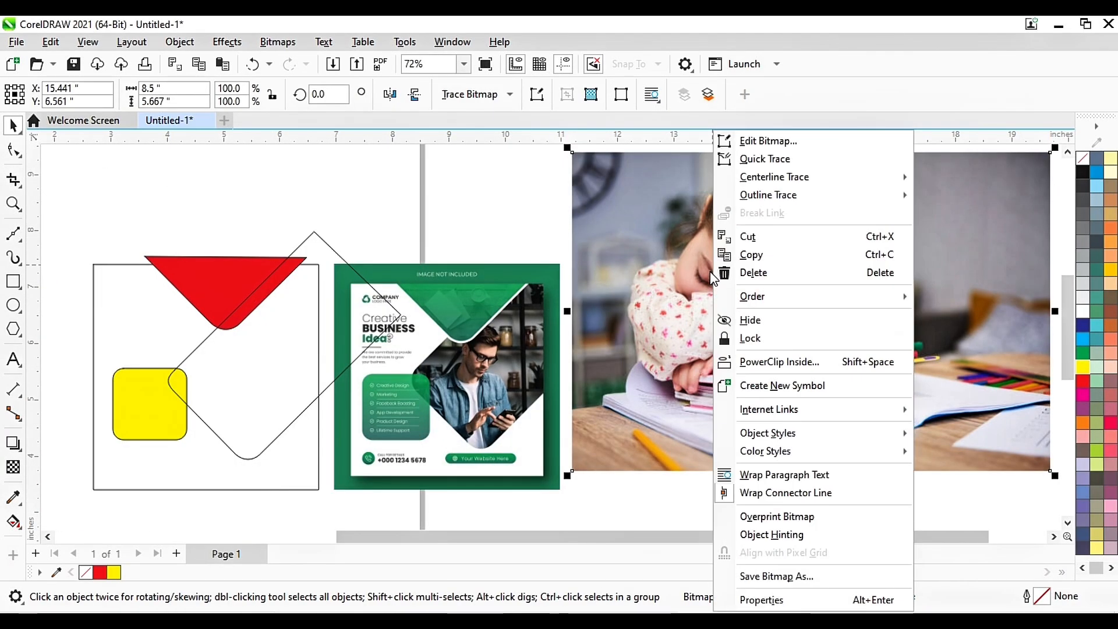
pyautogui.click(770, 364)
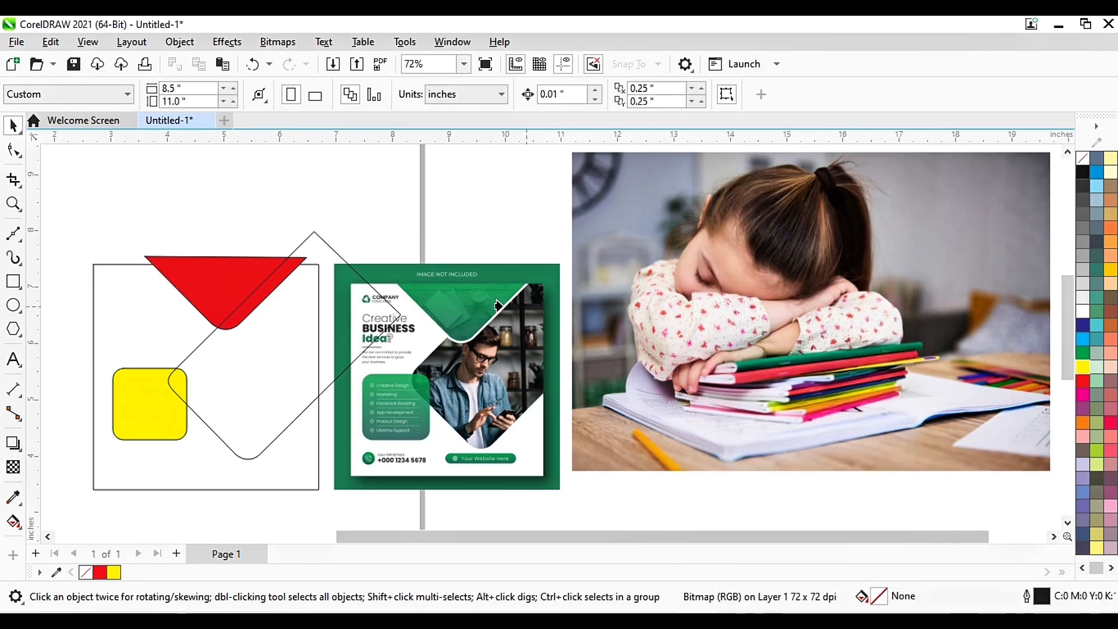
pyautogui.click(242, 283)
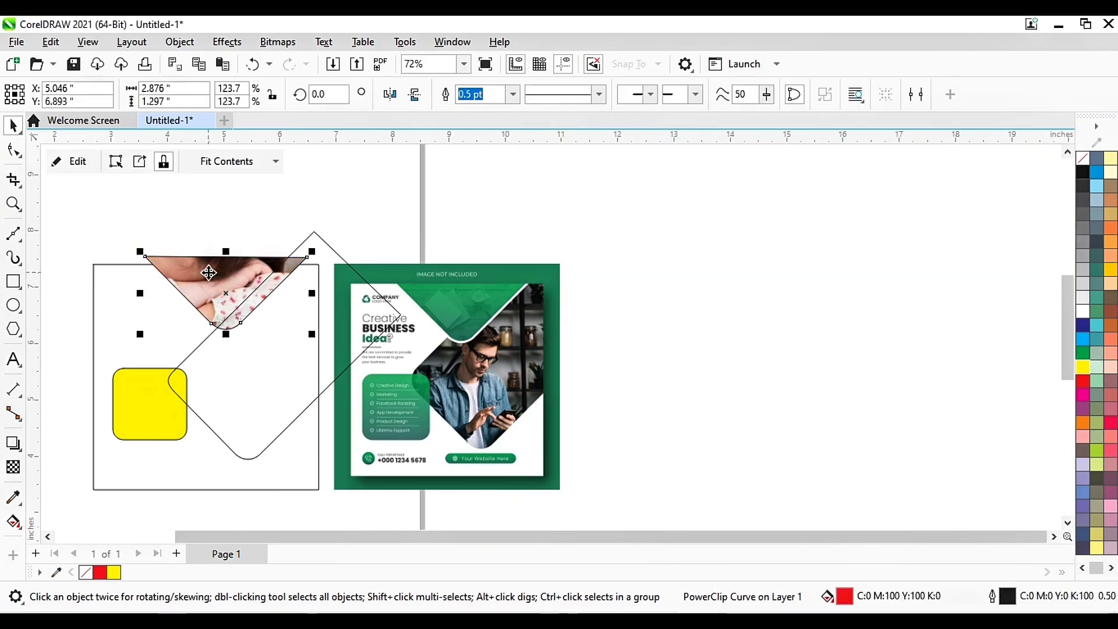
# - Edit the triangle's PowerClip contents and shrink the picture to about 3.02 by 2.01 inches
pyautogui.click(76, 162)
pyautogui.scroll(-3, 463, 309)
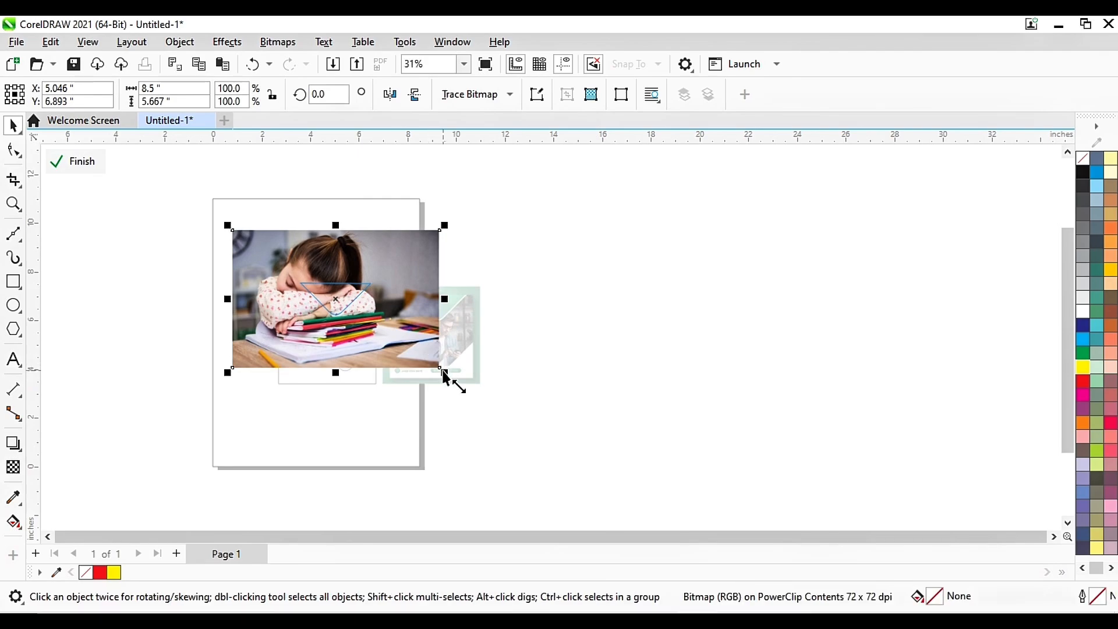
pyautogui.moveTo(444, 371); pyautogui.dragTo(375, 330)
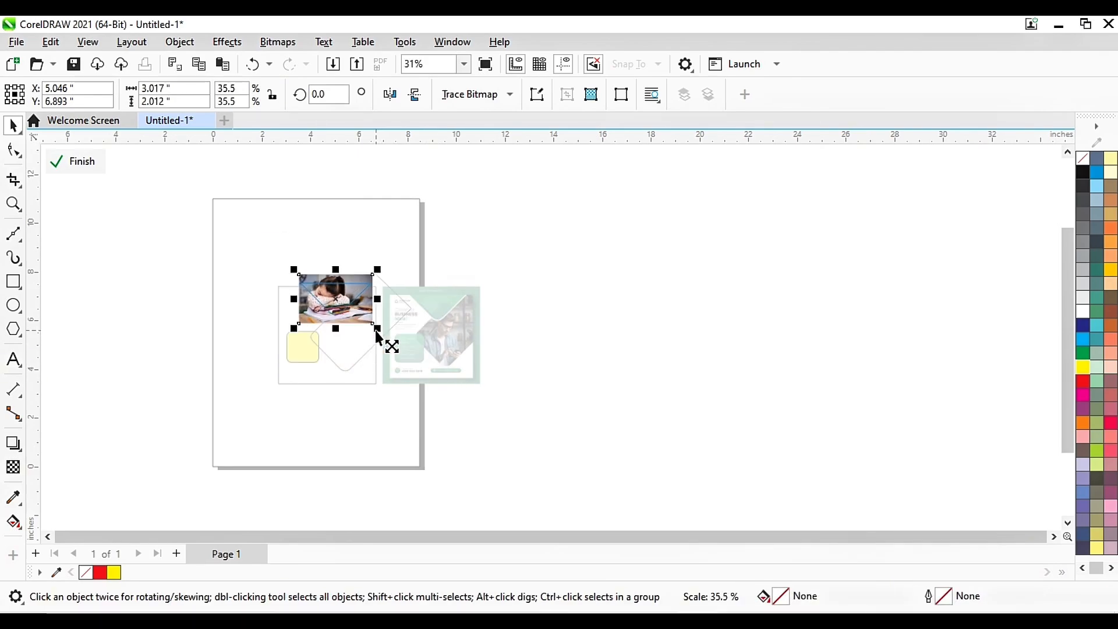
# - Nudge the picture up about 0.25 inch within the triangle and finish editing the PowerClip
pyautogui.scroll(4, 349, 309)
pyautogui.press('Up')
pyautogui.press('Up')
pyautogui.press('Up')
pyautogui.press('Up')
pyautogui.press('Up')
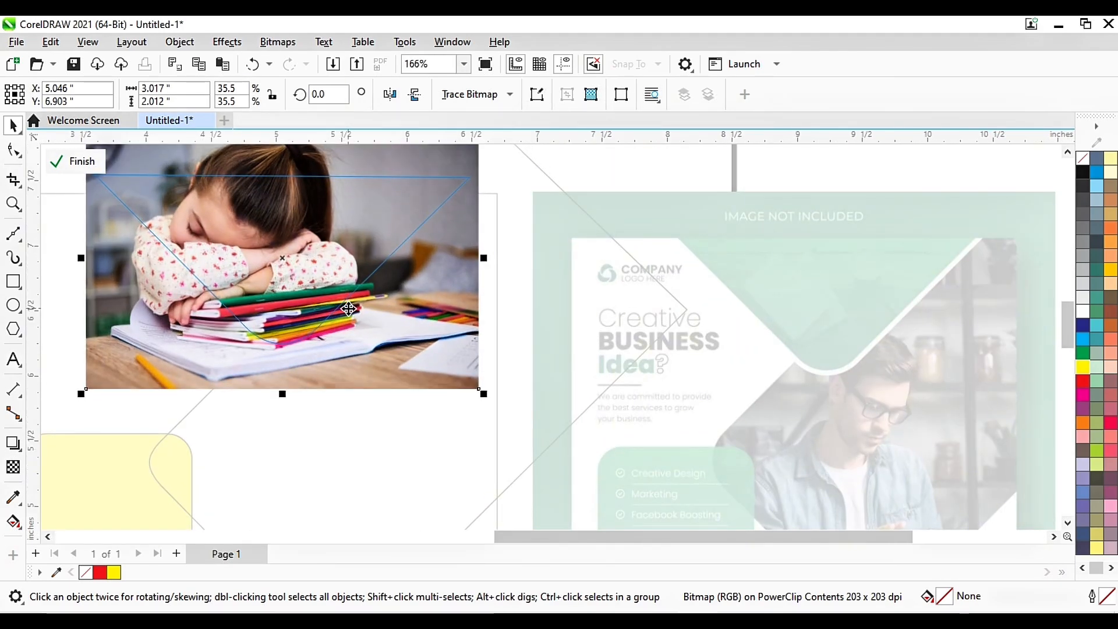
pyautogui.press('Up')
pyautogui.press('Up')
pyautogui.press('Up')
pyautogui.press('Up')
pyautogui.press('Up')
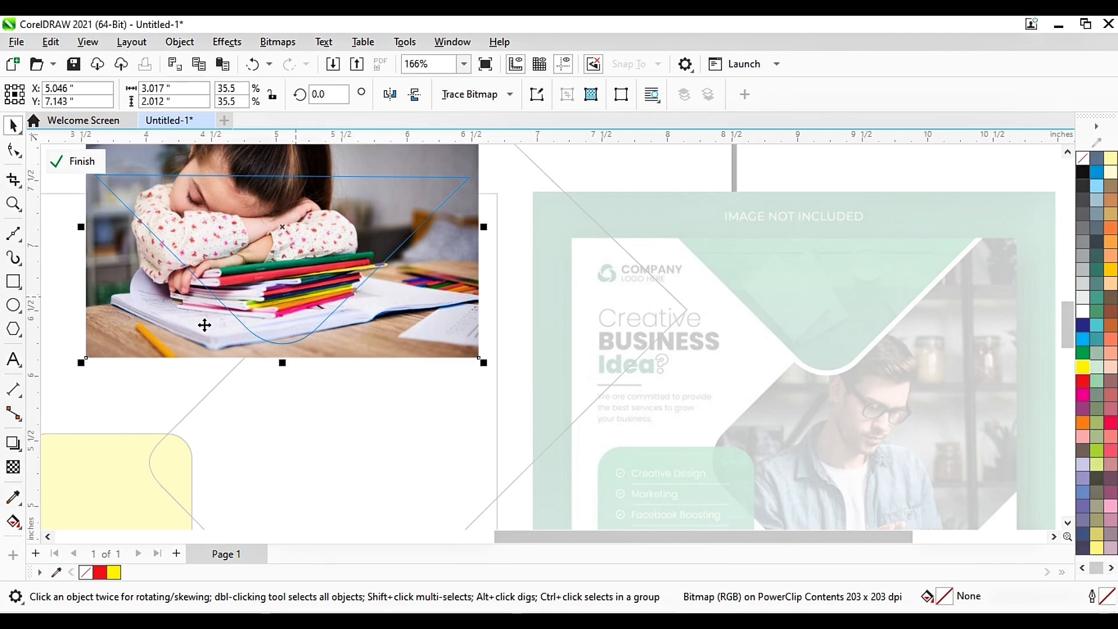
pyautogui.scroll(-1, 340, 420)
pyautogui.click(82, 169)
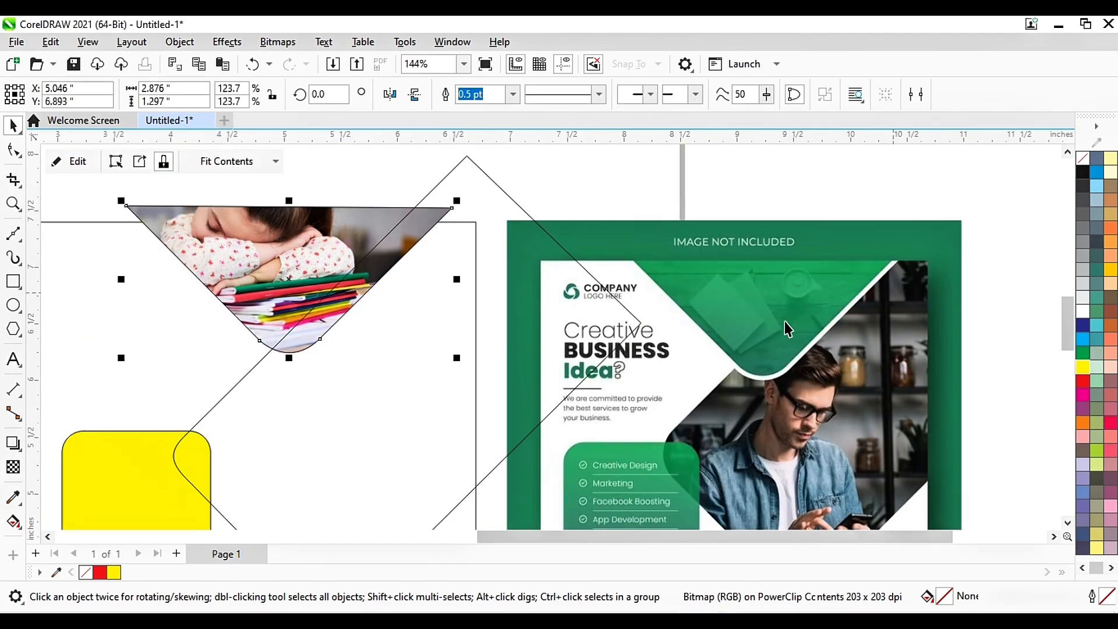
# - Give the picture inside the red triangle's PowerClip a uniform transparency of 90 and finish editing the contents
pyautogui.scroll(4, 783, 320)
pyautogui.scroll(-6, 781, 319)
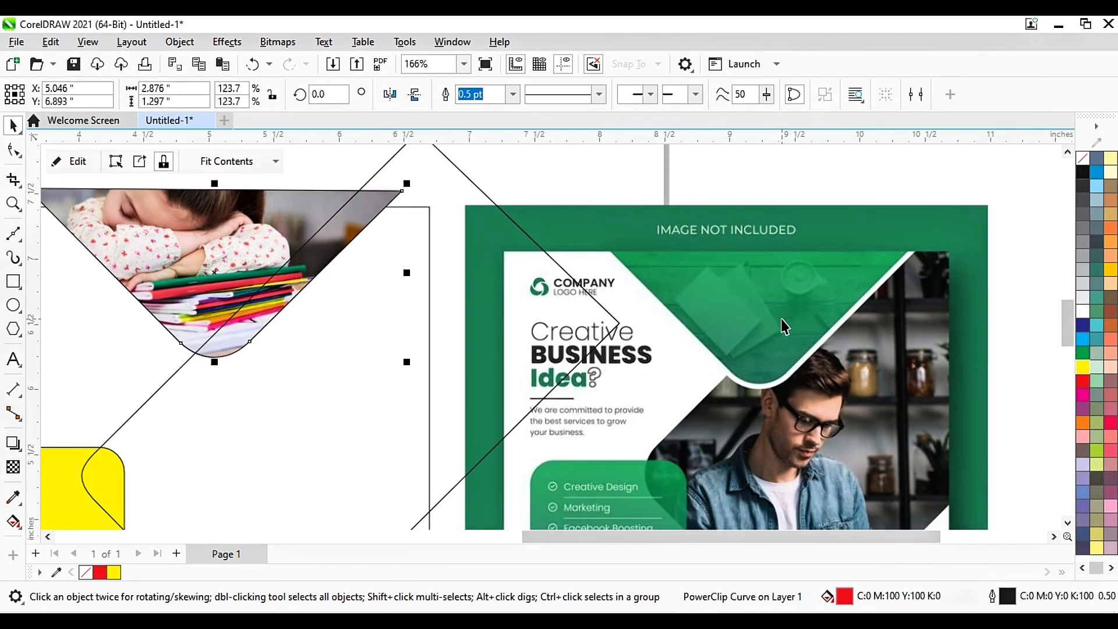
pyautogui.press('F10')
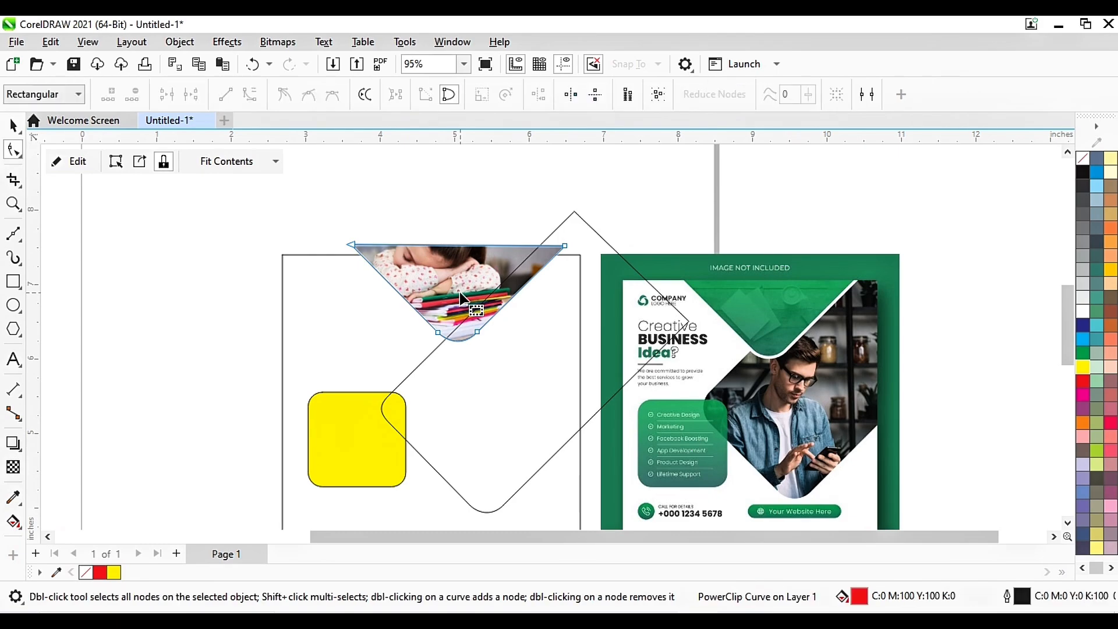
pyautogui.click(75, 163)
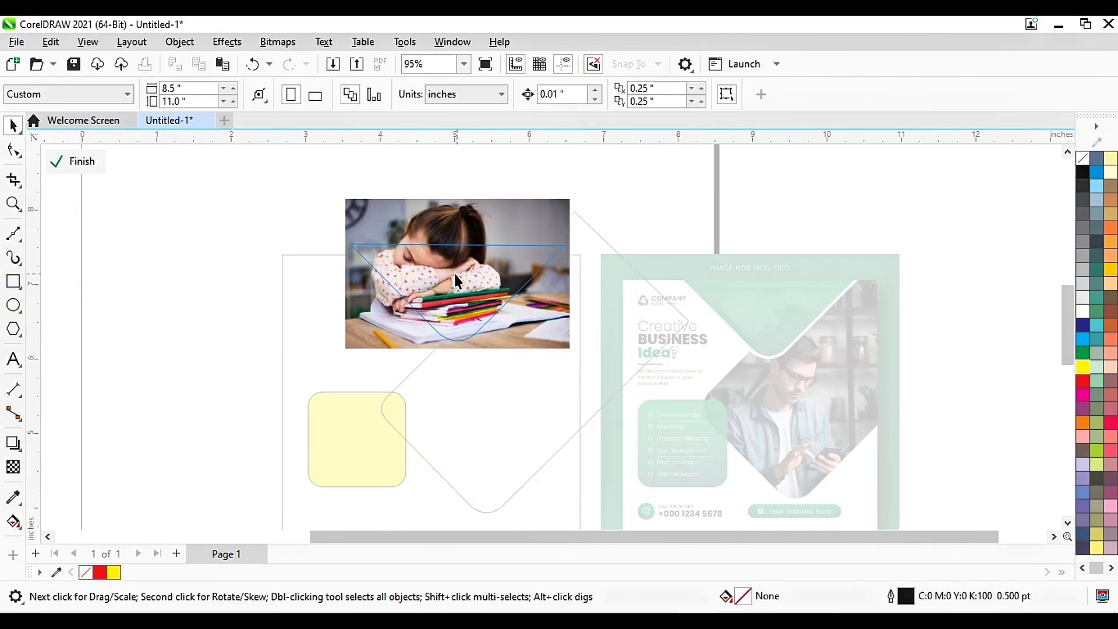
pyautogui.click(12, 469)
pyautogui.click(451, 367)
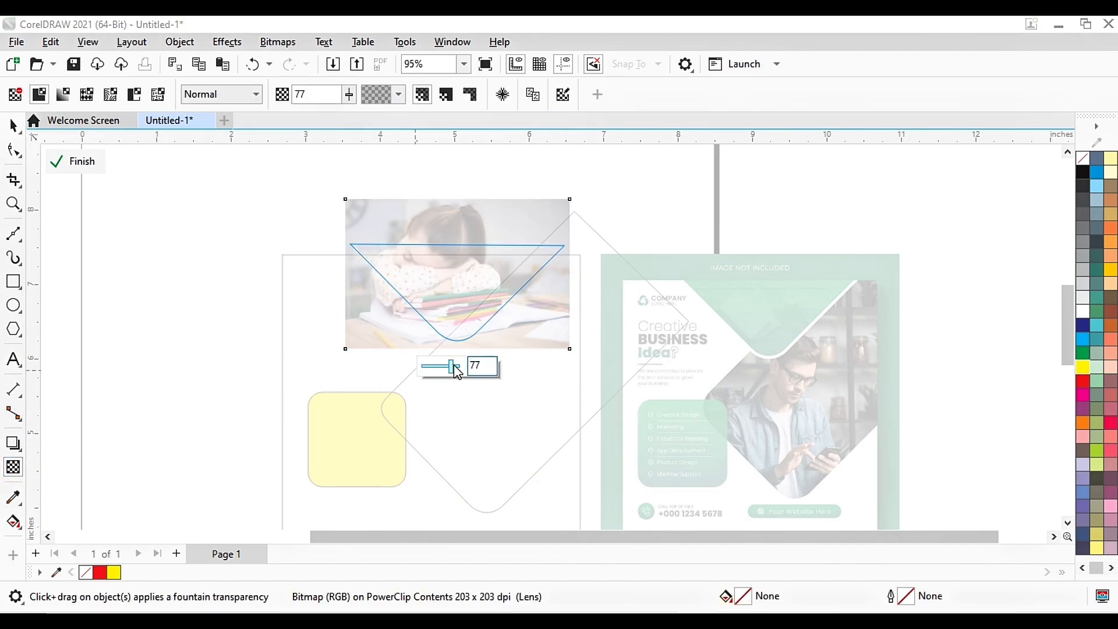
pyautogui.moveTo(456, 371); pyautogui.dragTo(459, 372)
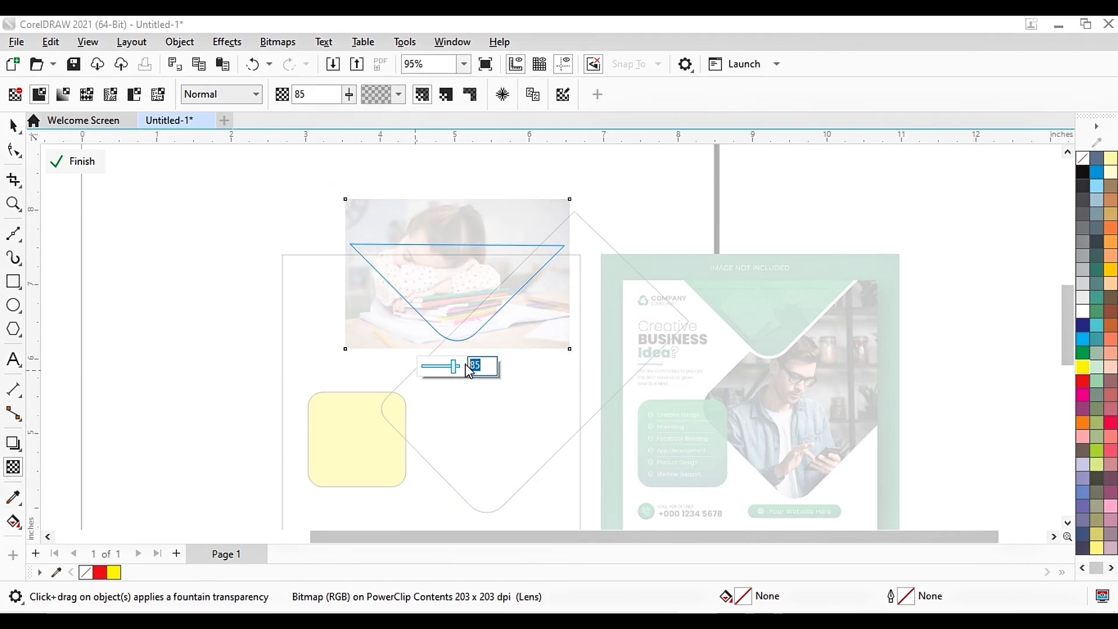
pyautogui.write('90')
pyautogui.press('Return')
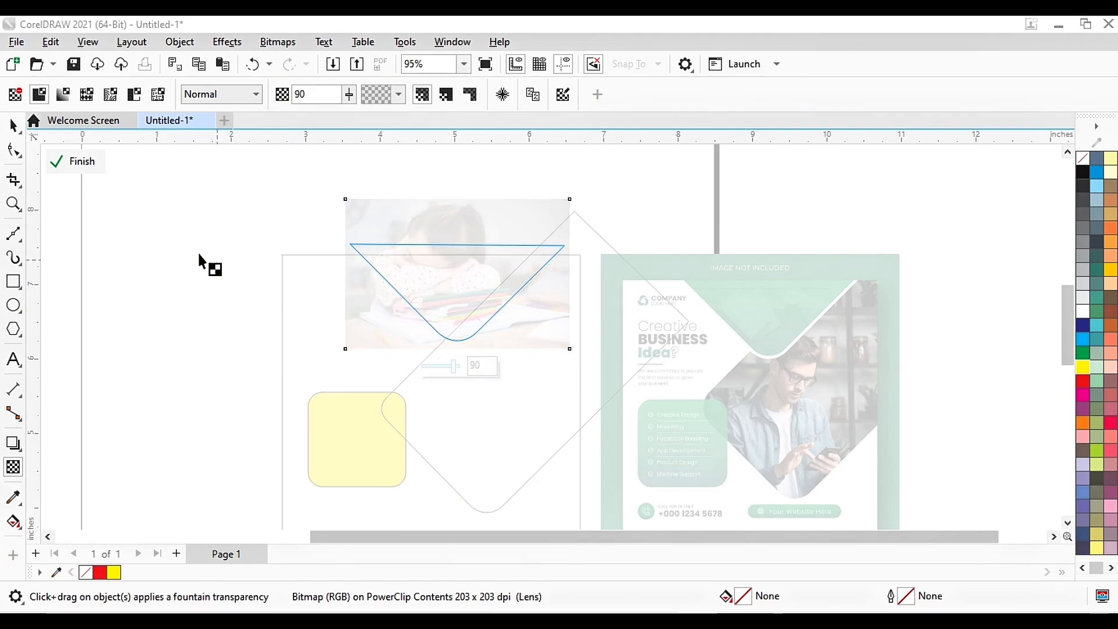
pyautogui.click(94, 168)
# - Examine the faded picture inside the red triangle and compare the layout's shapes with the template
pyautogui.scroll(2, 449, 290)
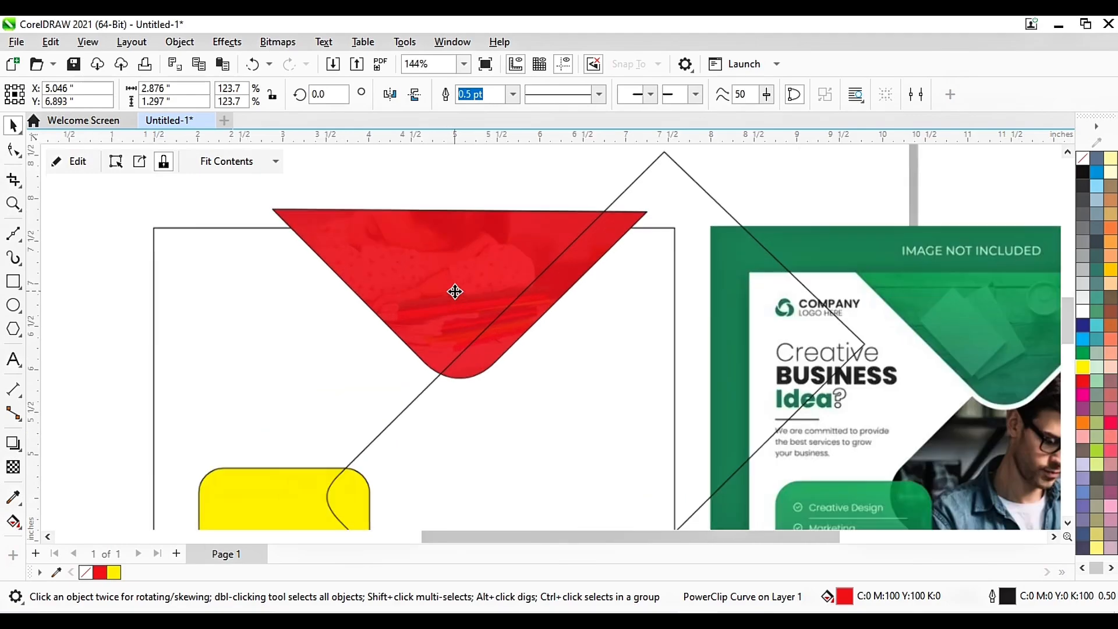
pyautogui.scroll(3, 455, 291)
pyautogui.scroll(-2, 456, 290)
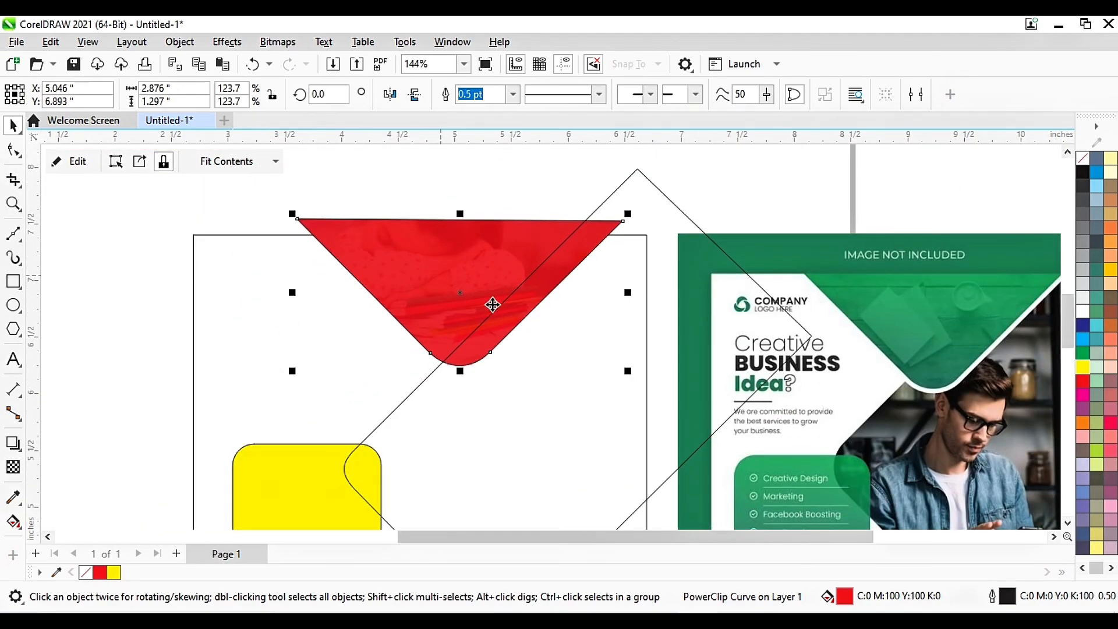
pyautogui.click(375, 195)
pyautogui.scroll(-3, 448, 239)
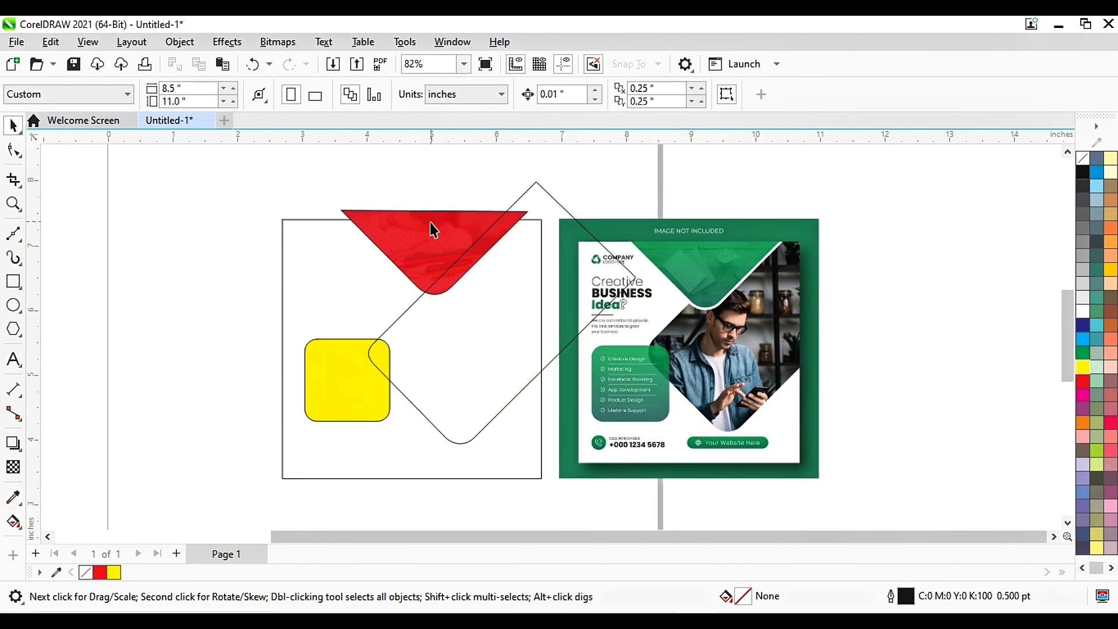
pyautogui.click(422, 219)
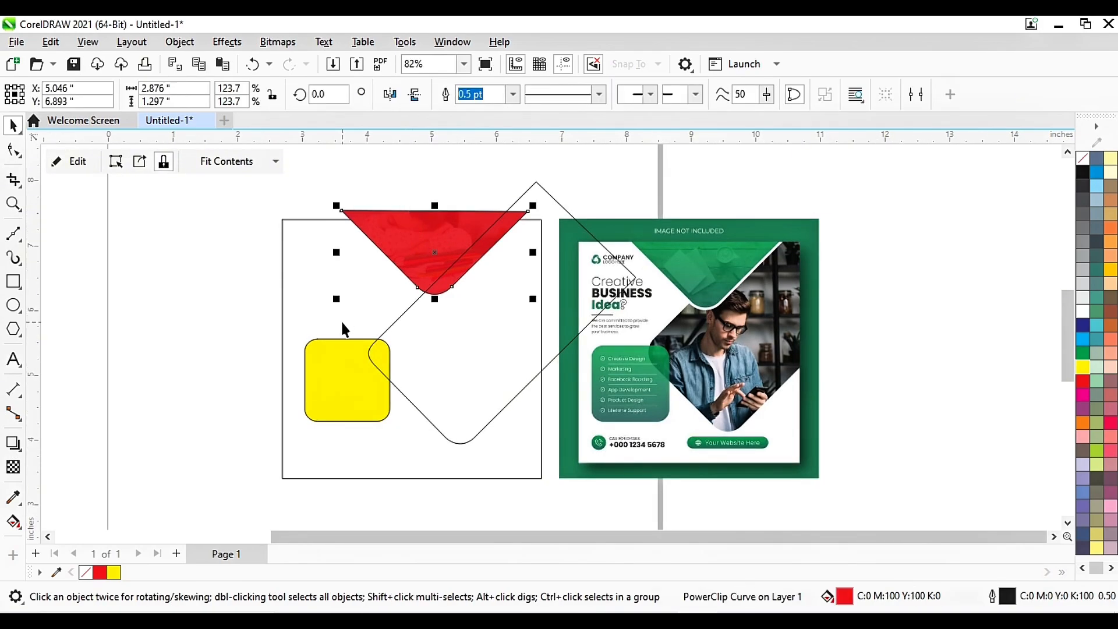
pyautogui.click(317, 314)
pyautogui.click(159, 296)
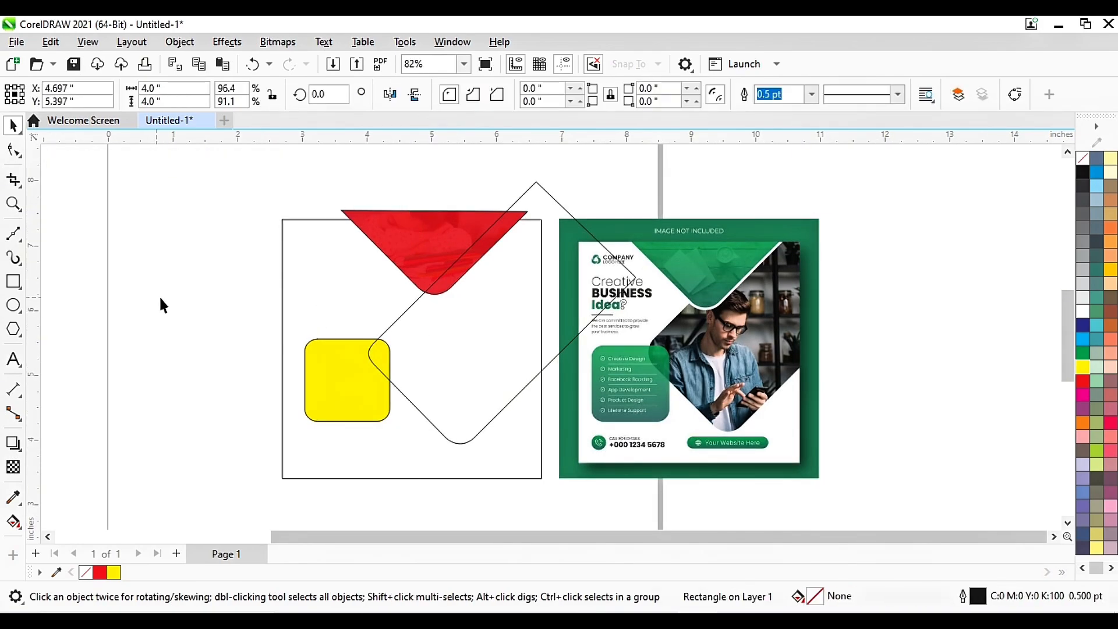
pyautogui.click(446, 373)
pyautogui.click(226, 294)
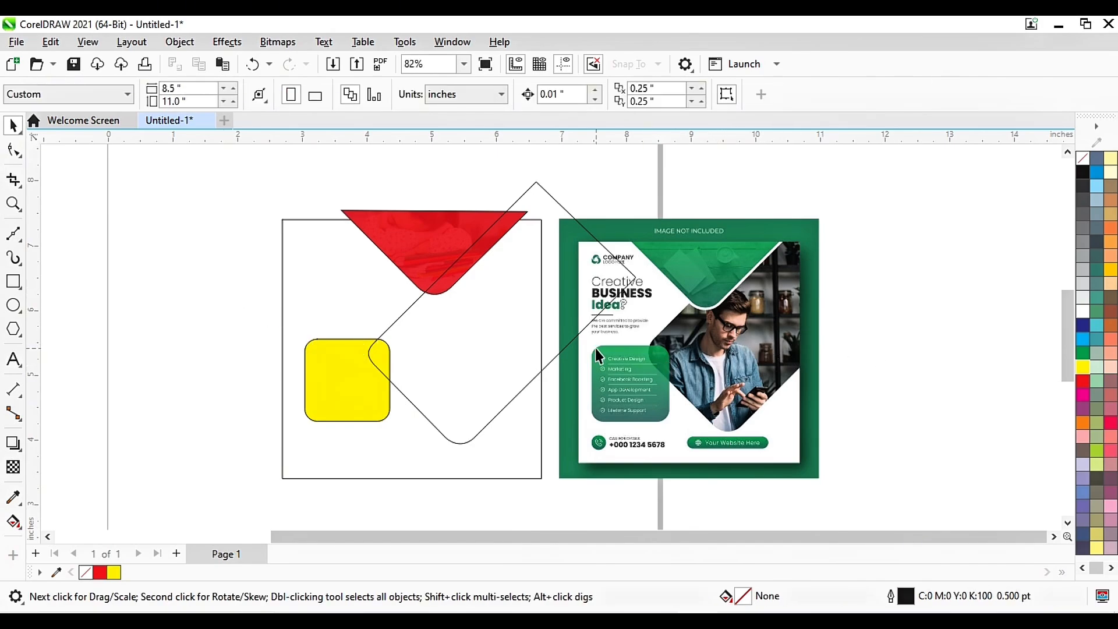
# - Switch to the browser and search Google Images for "boy using mobile images in HD"
pyautogui.hotkey('alt', 'Tab')
pyautogui.scroll(3, 449, 169)
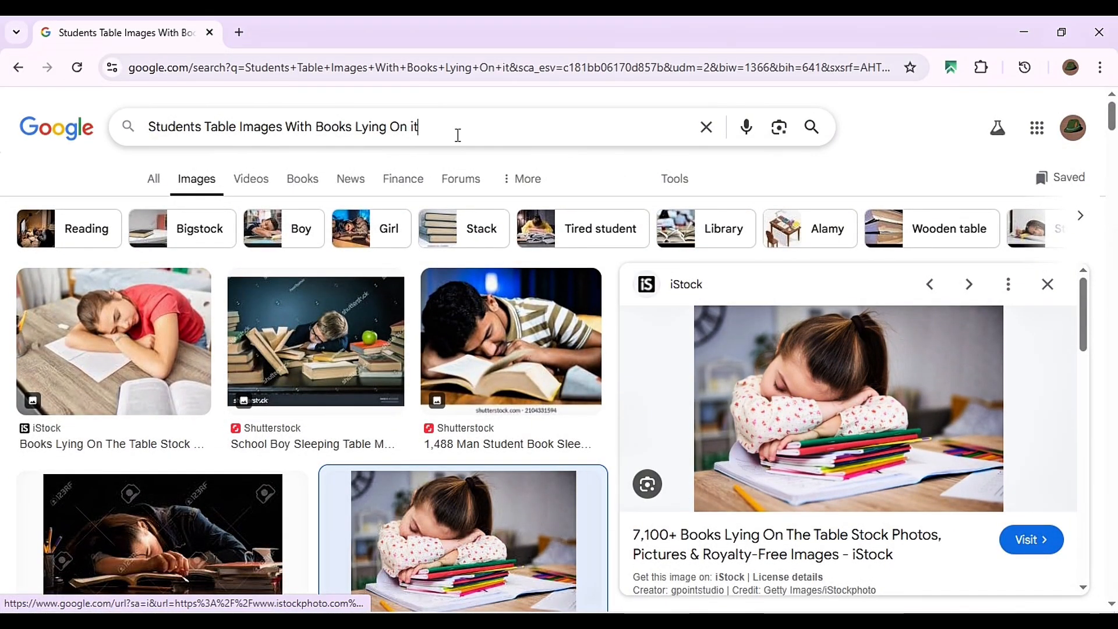
pyautogui.hotkey('ctrl', 'a')
pyautogui.write('Boy')
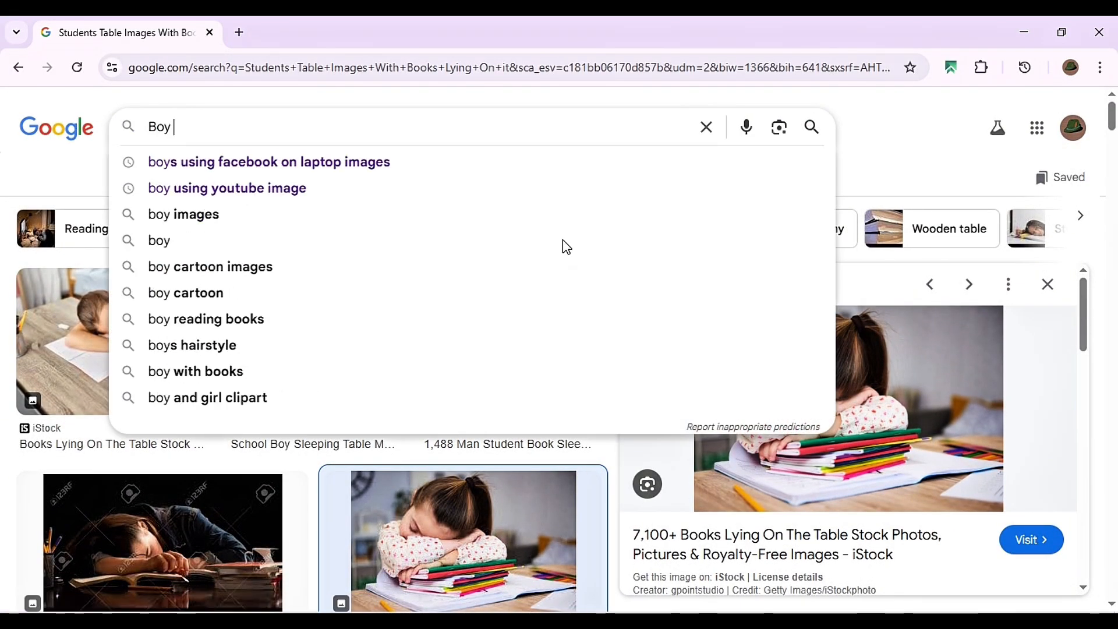
pyautogui.write(' USing')
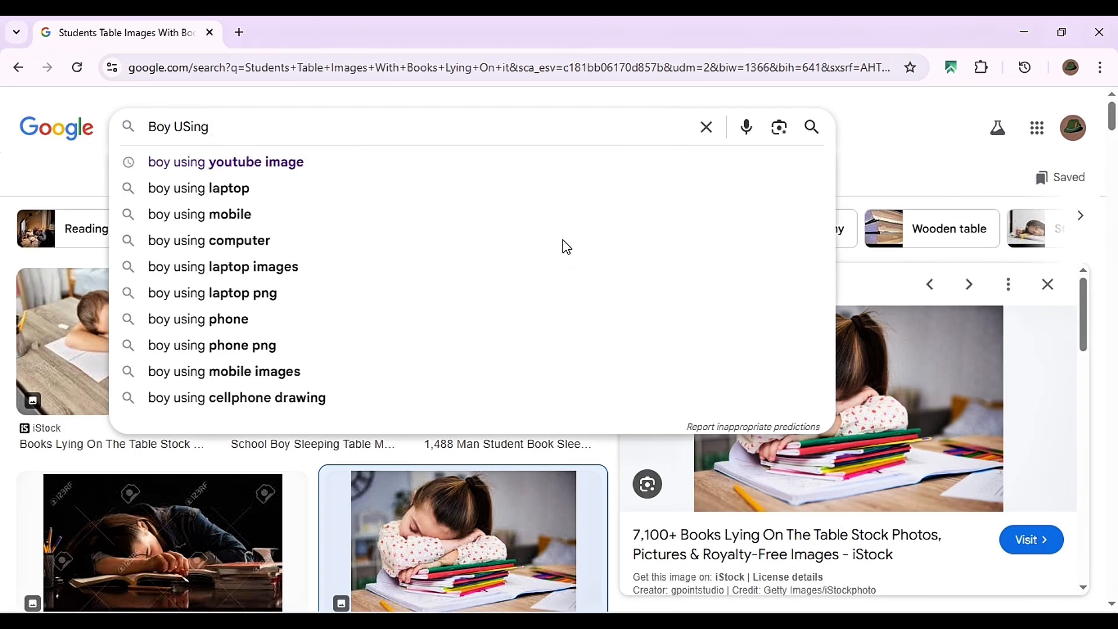
pyautogui.press('Down')
pyautogui.press('Down')
pyautogui.press('Down')
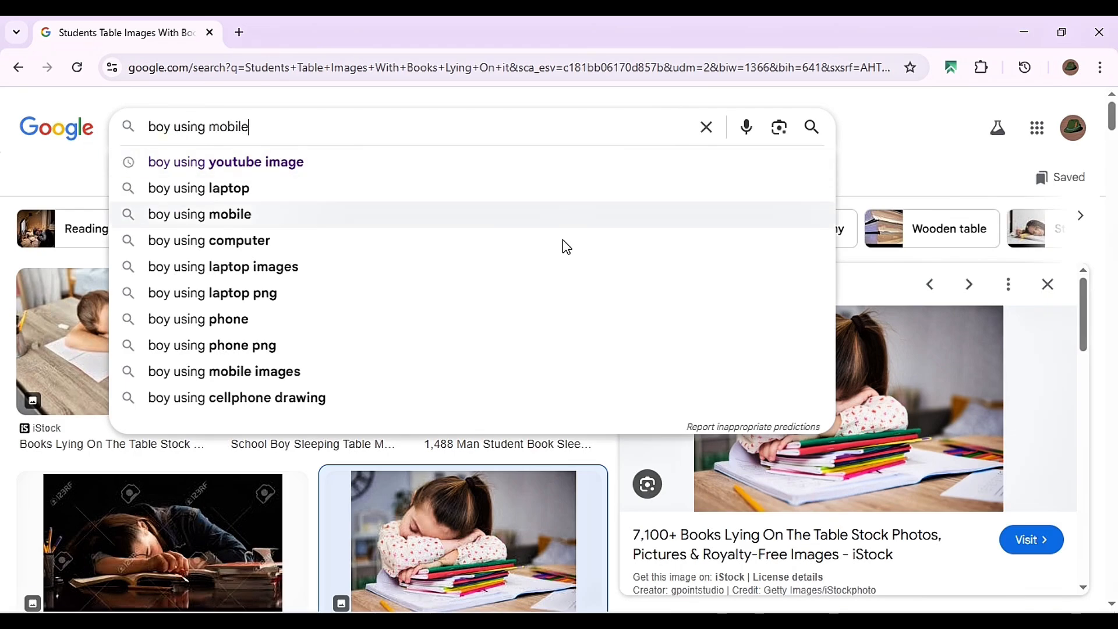
pyautogui.write('images')
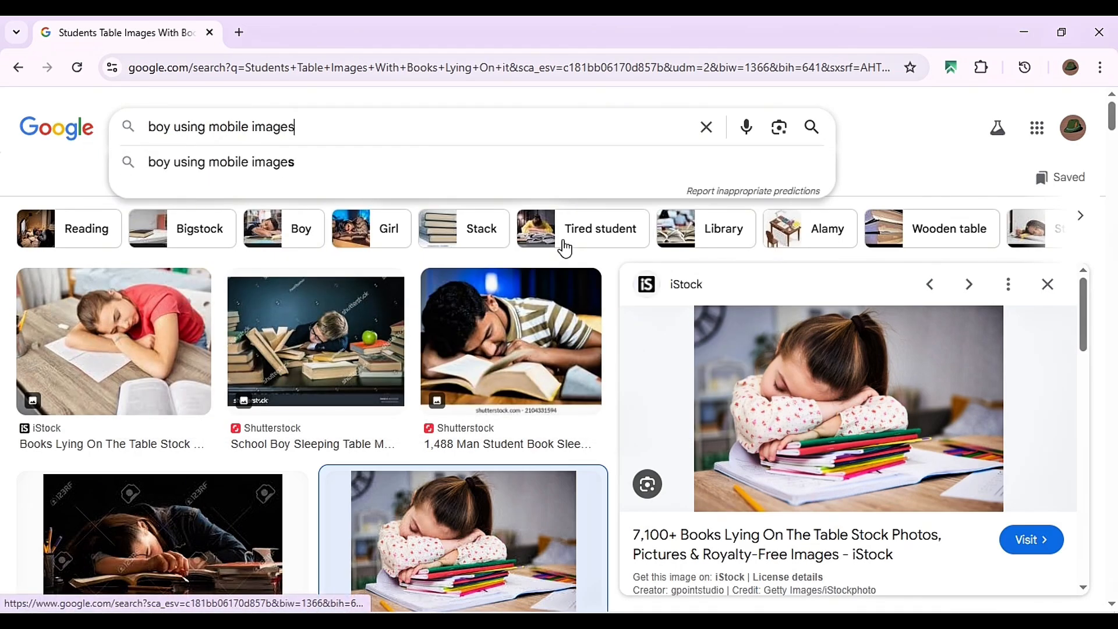
pyautogui.write(' in HD')
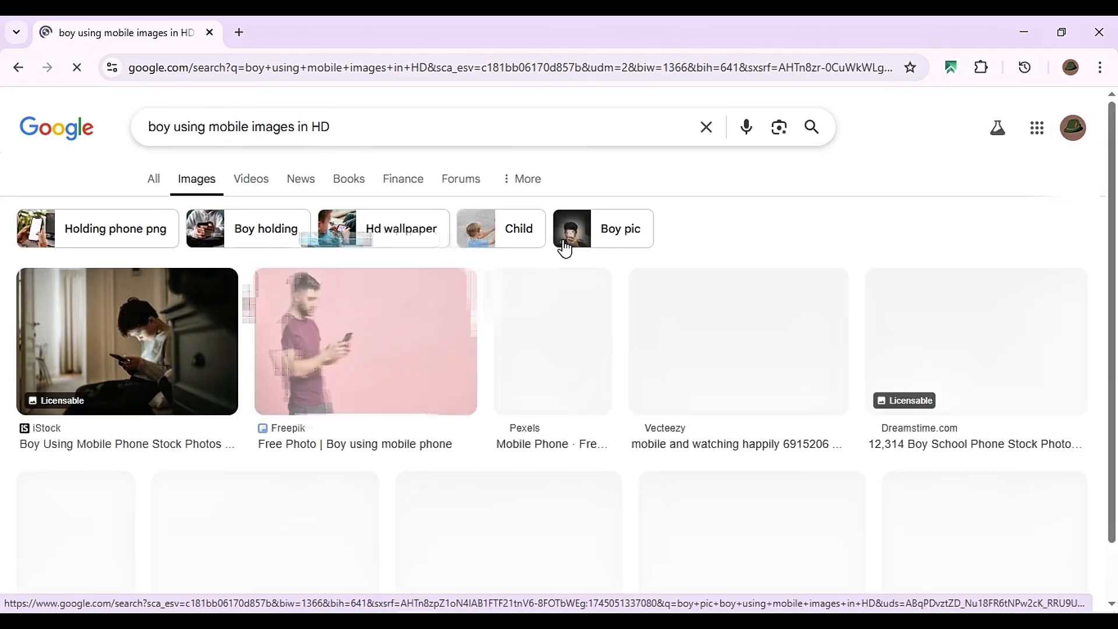
# - Browse the image results for a picture of a boy using a phone that suits the layout's diamond frame
pyautogui.scroll(-1, 806, 367)
pyautogui.scroll(-2, 806, 367)
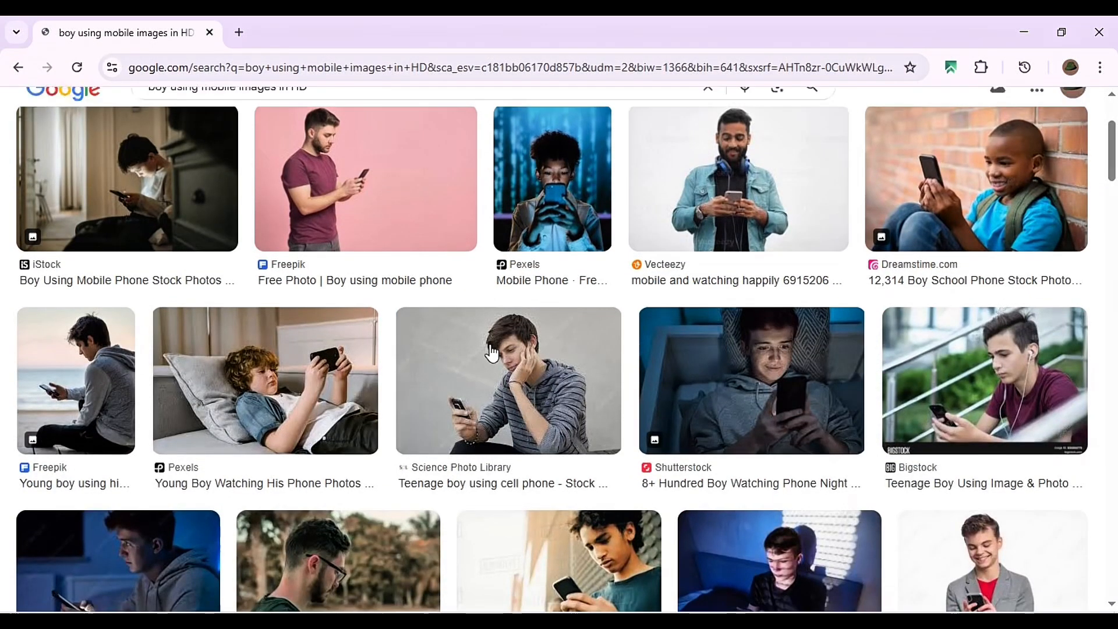
pyautogui.scroll(-1, 373, 389)
pyautogui.scroll(2, 155, 295)
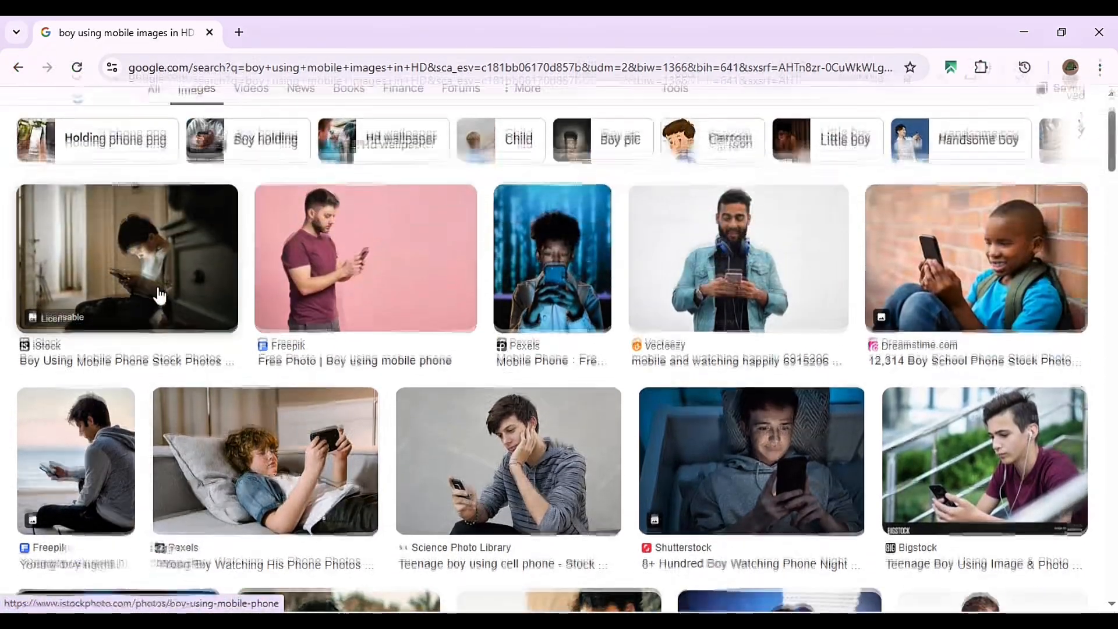
pyautogui.scroll(-3, 490, 393)
pyautogui.scroll(-3, 516, 402)
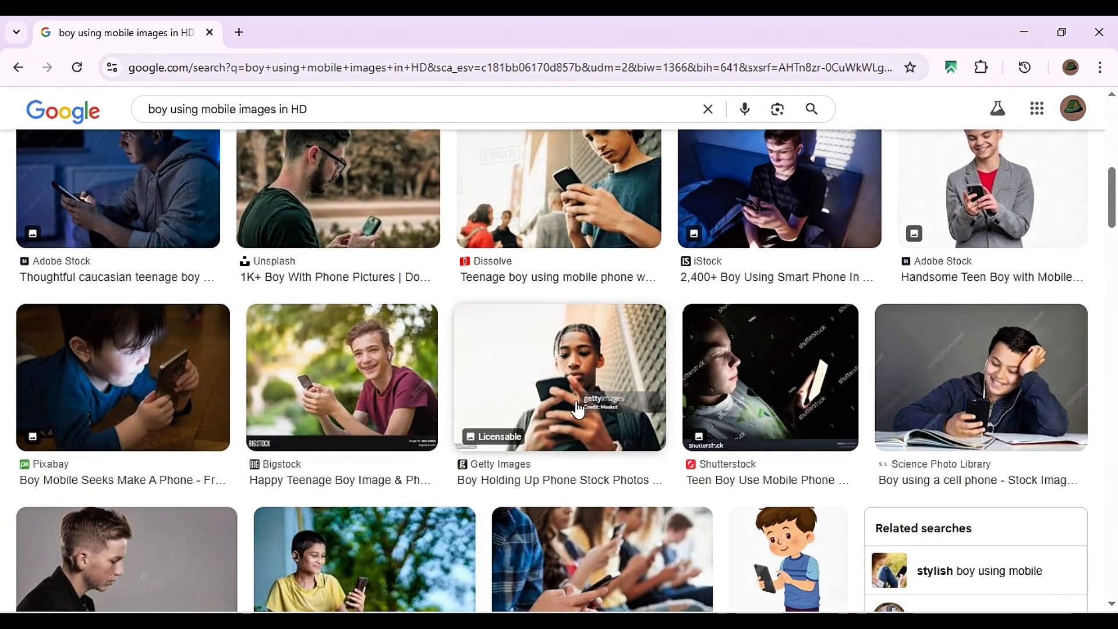
pyautogui.scroll(-3, 400, 381)
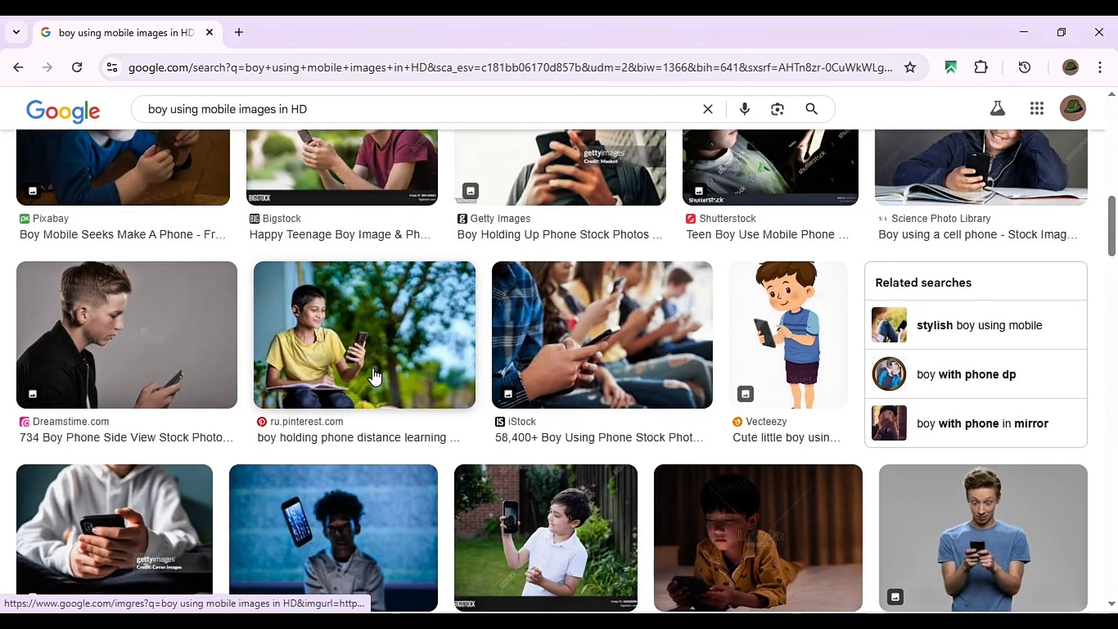
pyautogui.scroll(-3, 375, 378)
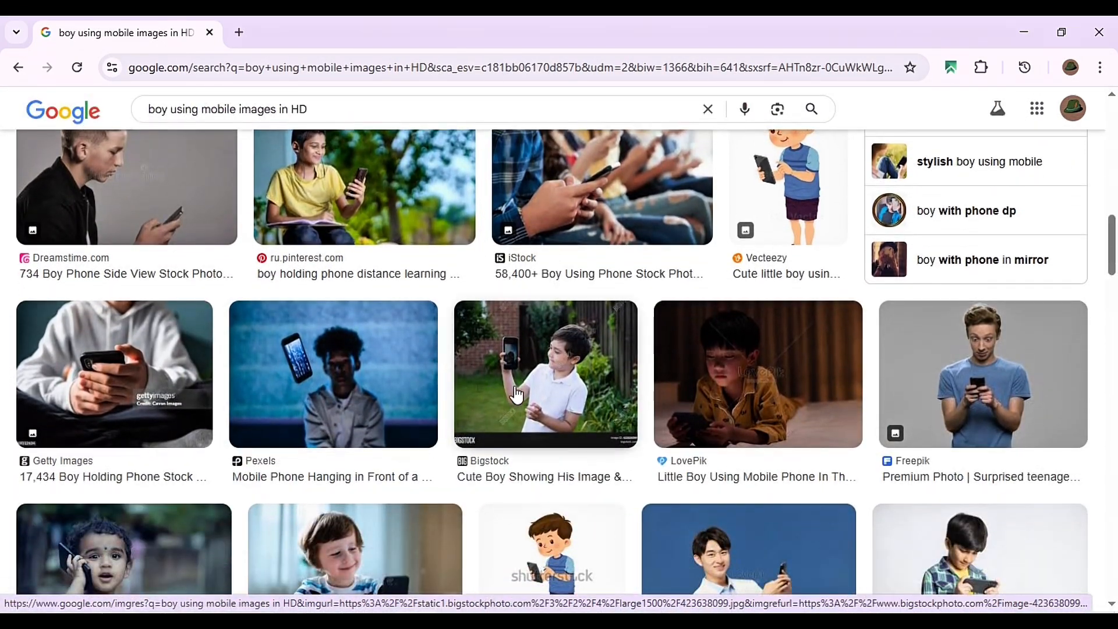
pyautogui.scroll(-2, 632, 400)
pyautogui.scroll(1, 562, 332)
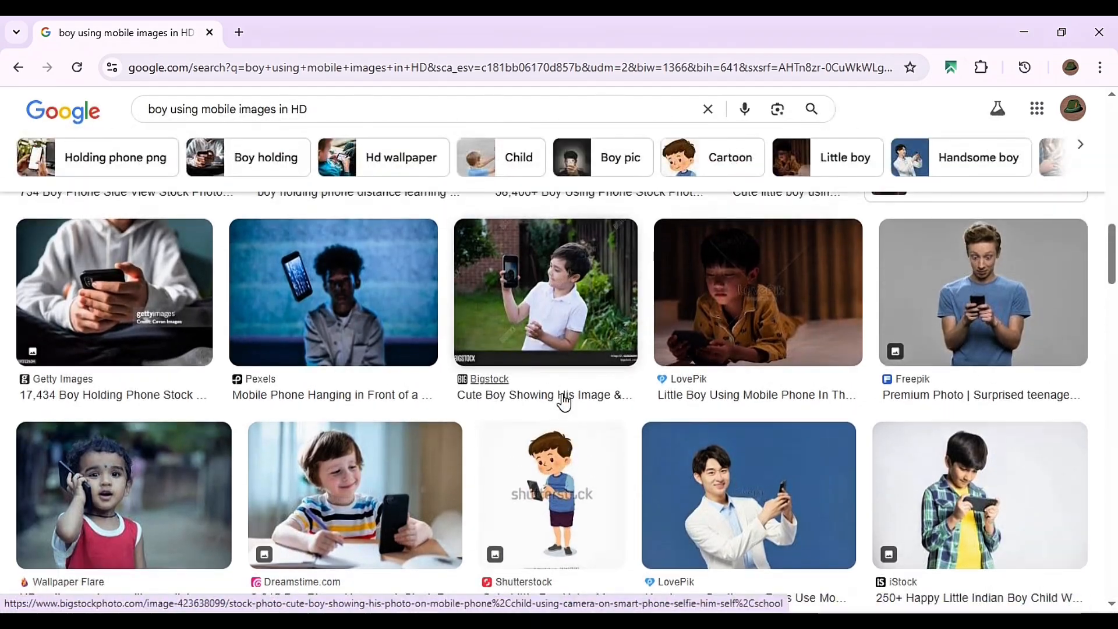
pyautogui.scroll(-1, 561, 402)
pyautogui.scroll(1, 561, 402)
pyautogui.scroll(-5, 452, 400)
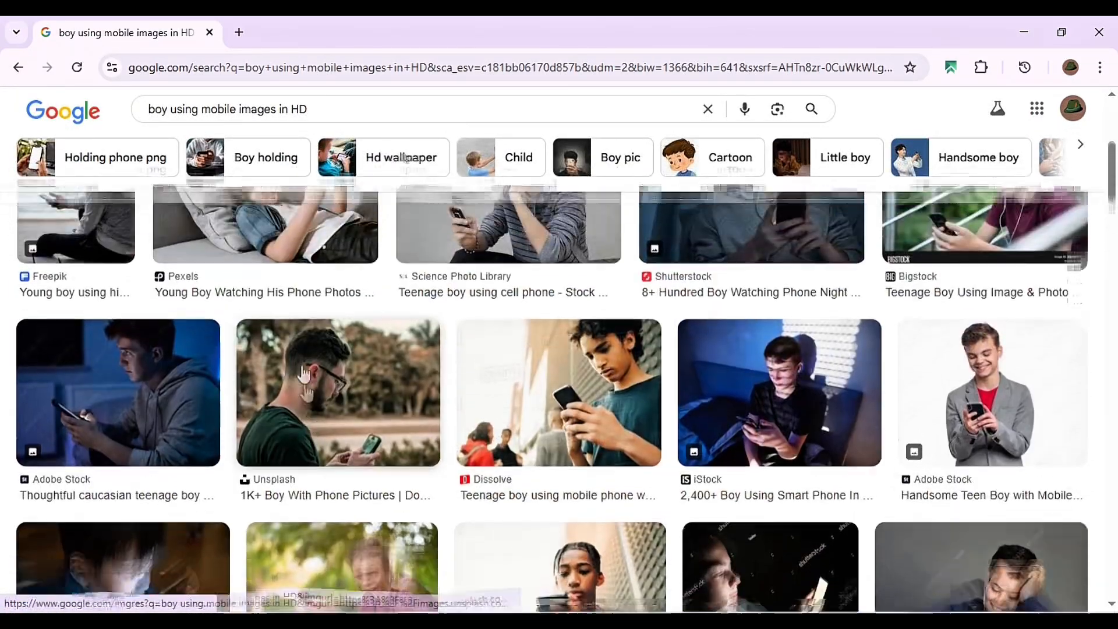
pyautogui.scroll(-3, 175, 399)
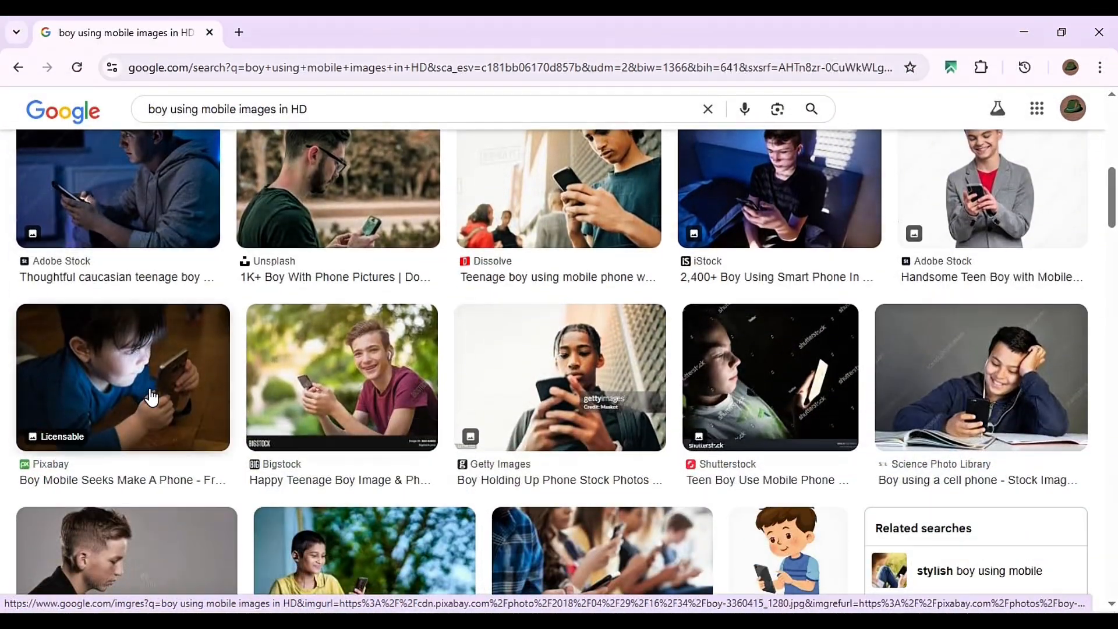
pyautogui.scroll(2, 142, 391)
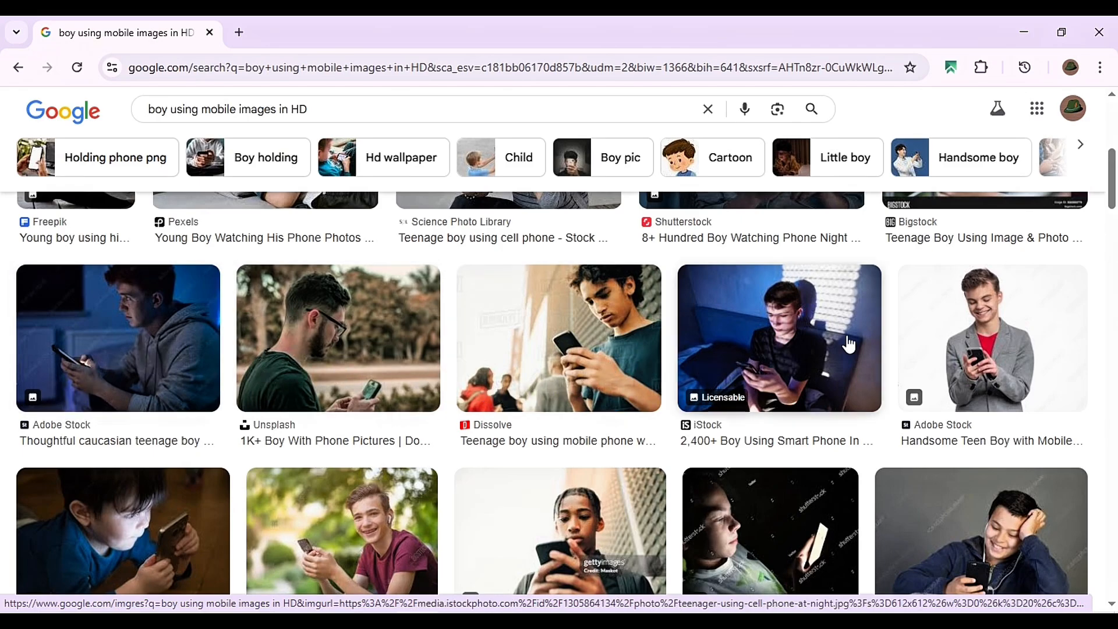
# - Copy the picture of the smiling teen in a grey jacket holding a phone and paste it into the CorelDRAW document
pyautogui.click(1011, 320)
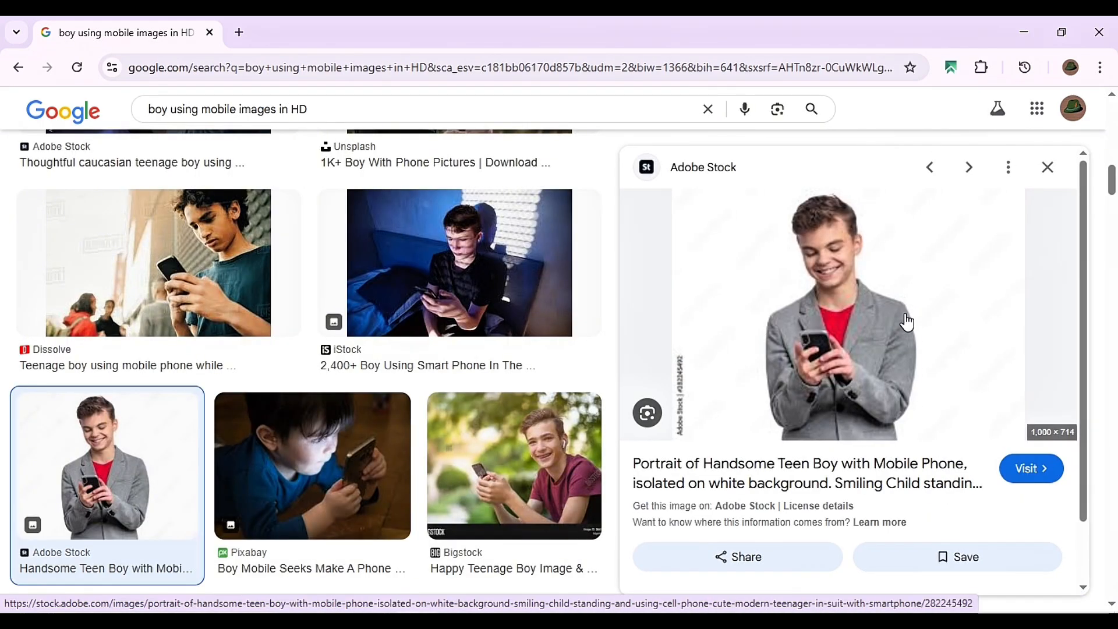
pyautogui.rightClick(776, 298)
pyautogui.click(848, 466)
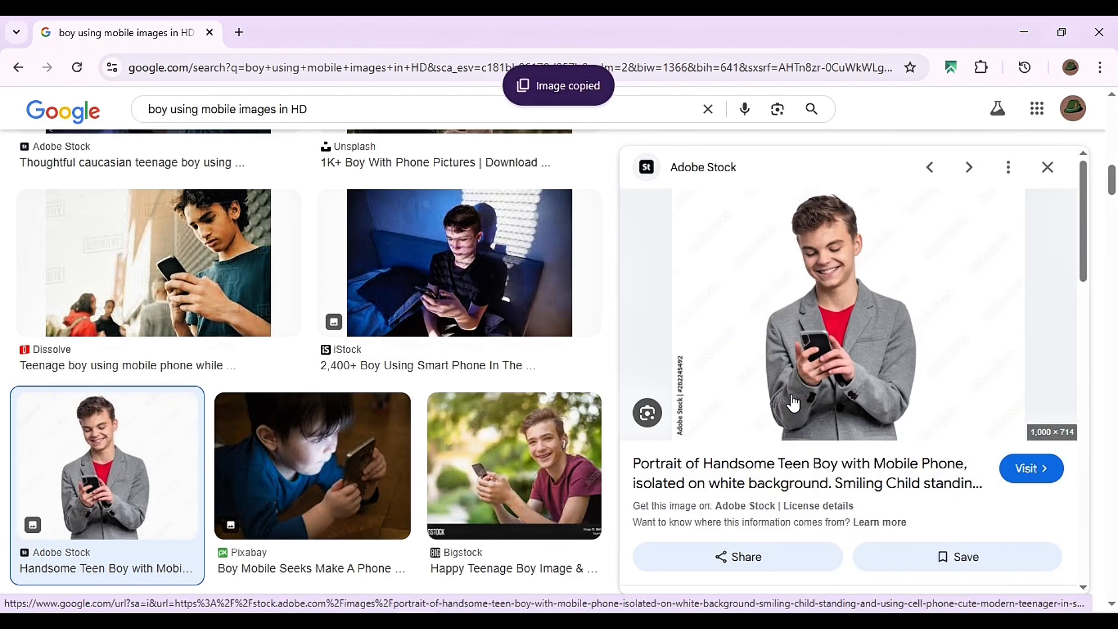
pyautogui.hotkey('alt', 'Tab')
pyautogui.hotkey('ctrl', 'v')
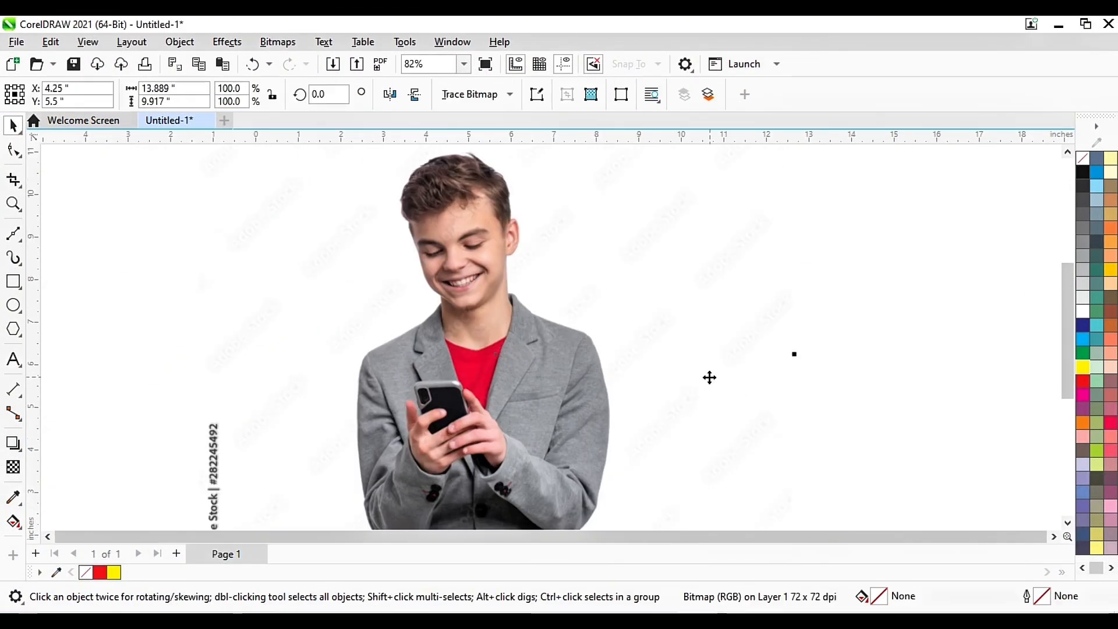
# - Move the pasted picture beside the layout and PowerClip it inside the large rounded diamond shape
pyautogui.moveTo(643, 374); pyautogui.dragTo(838, 375)
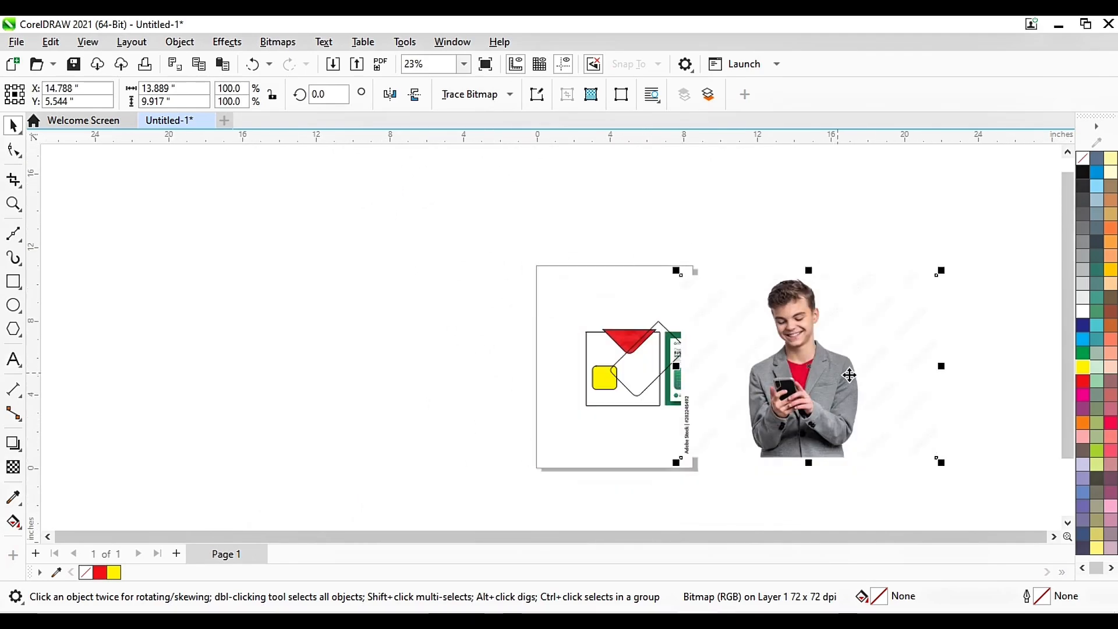
pyautogui.rightClick(751, 351)
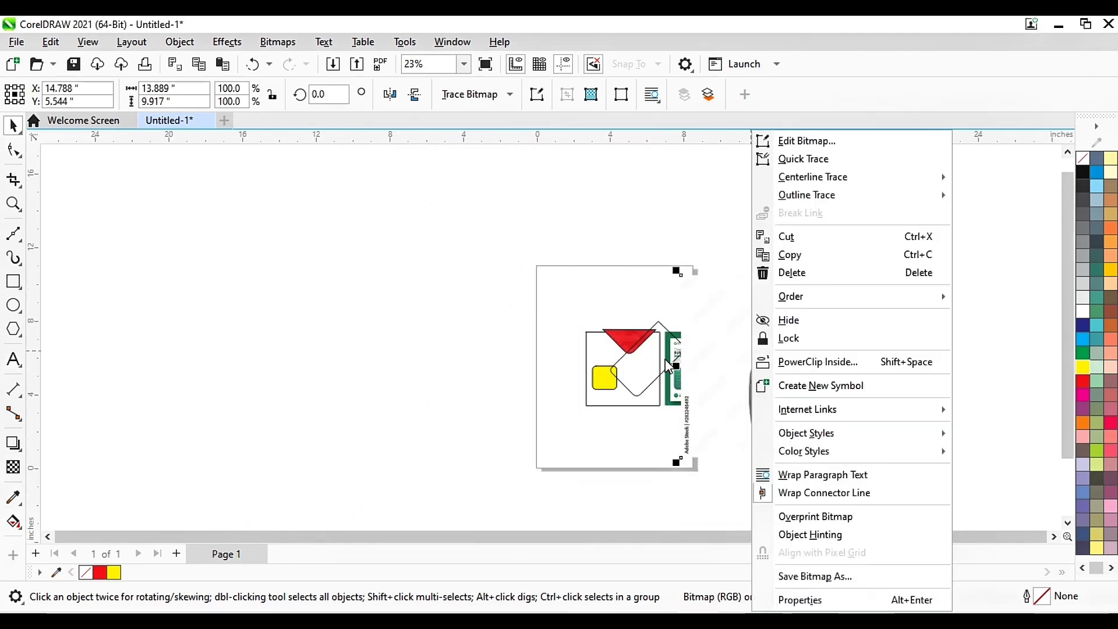
pyautogui.click(851, 363)
pyautogui.click(632, 368)
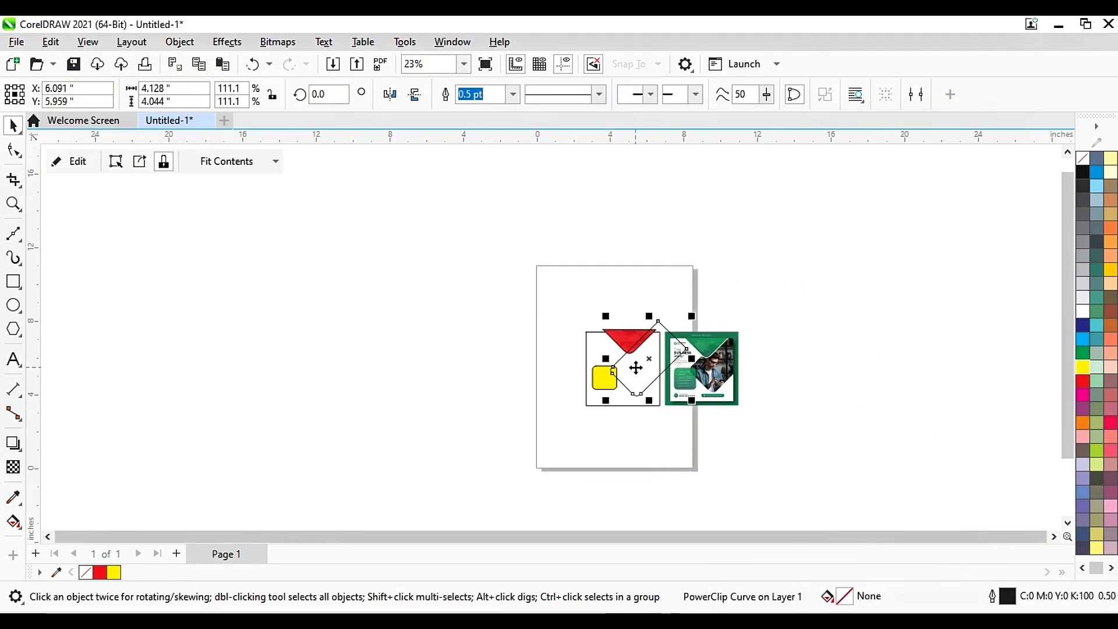
# - Edit the diamond's PowerClip contents, move the picture over the frame and shrink it to about 5.41 by 3.86 inches
pyautogui.press('F10')
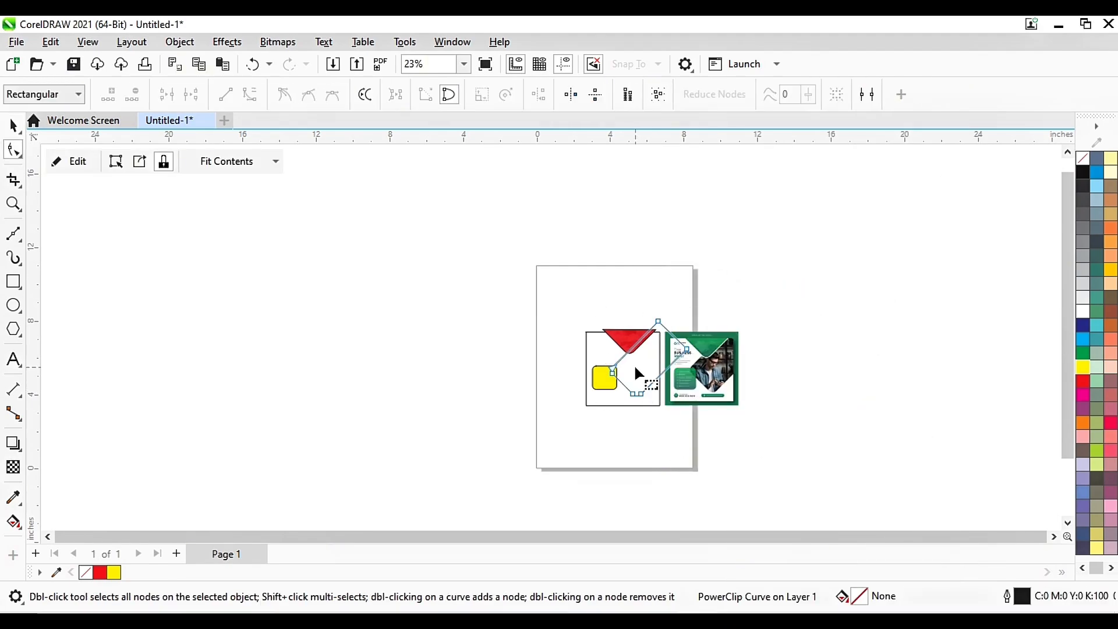
pyautogui.click(69, 162)
pyautogui.click(768, 384)
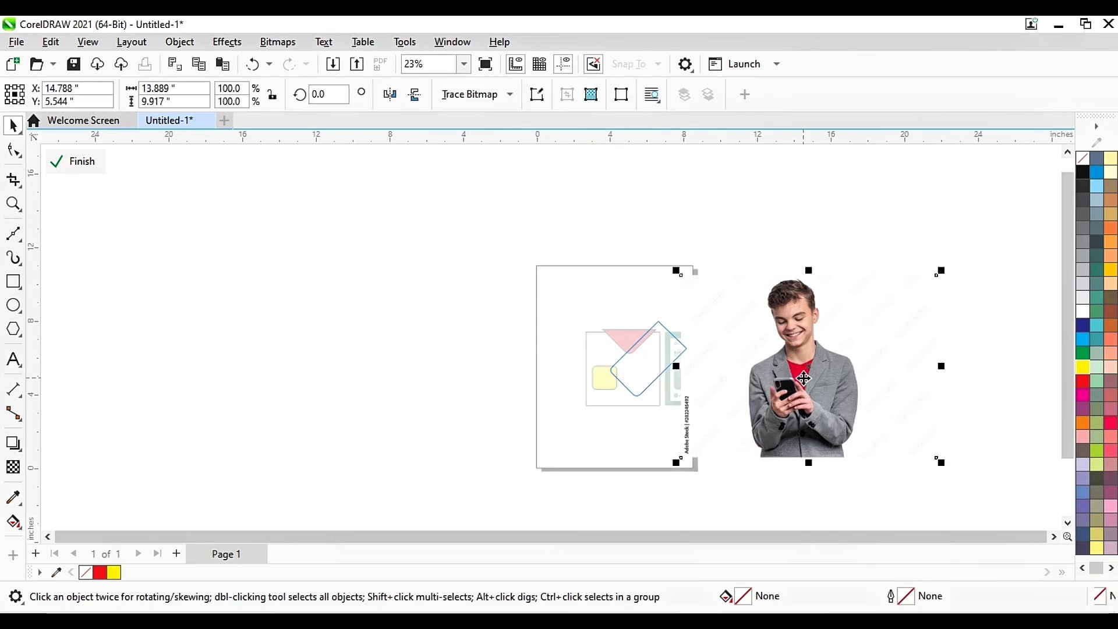
pyautogui.moveTo(767, 384); pyautogui.dragTo(659, 373)
pyautogui.scroll(2, 669, 387)
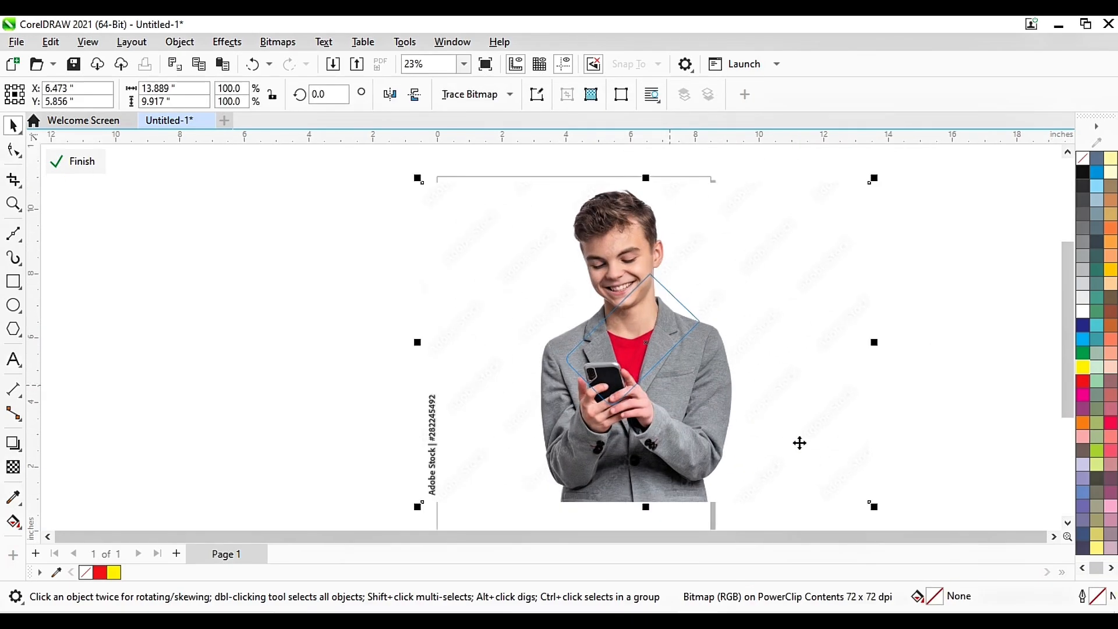
pyautogui.moveTo(873, 512); pyautogui.dragTo(735, 452)
pyautogui.scroll(2, 694, 420)
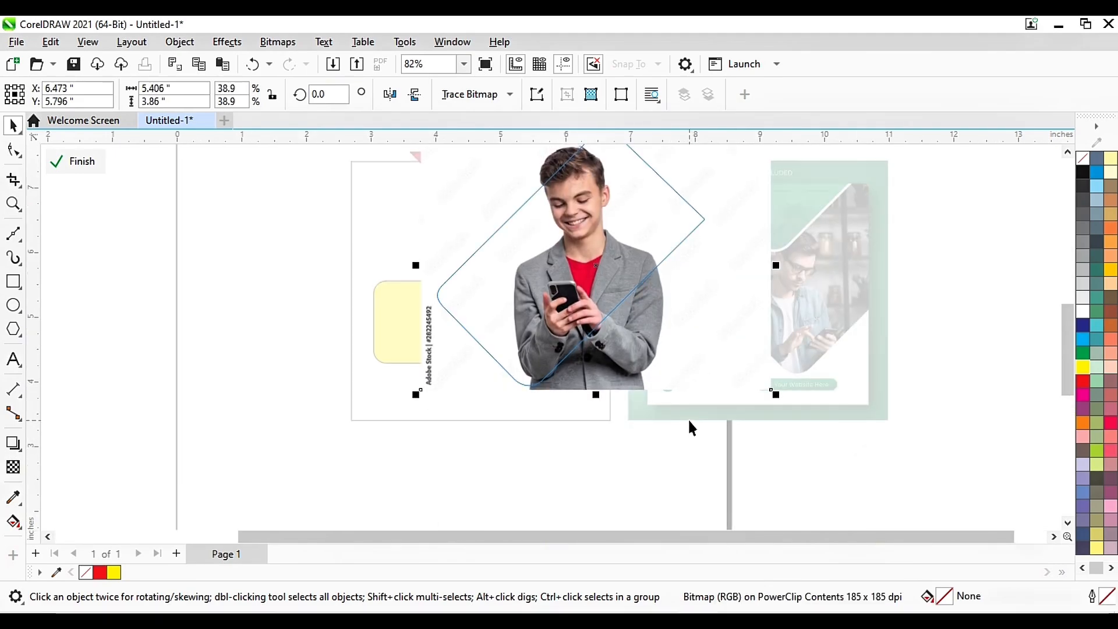
# - Nudge the picture down about 0.33 inch within the diamond and finish editing the PowerClip
pyautogui.press('Down')
pyautogui.press('Down')
pyautogui.press('Down')
pyautogui.press('Down')
pyautogui.press('Down')
pyautogui.press('Down')
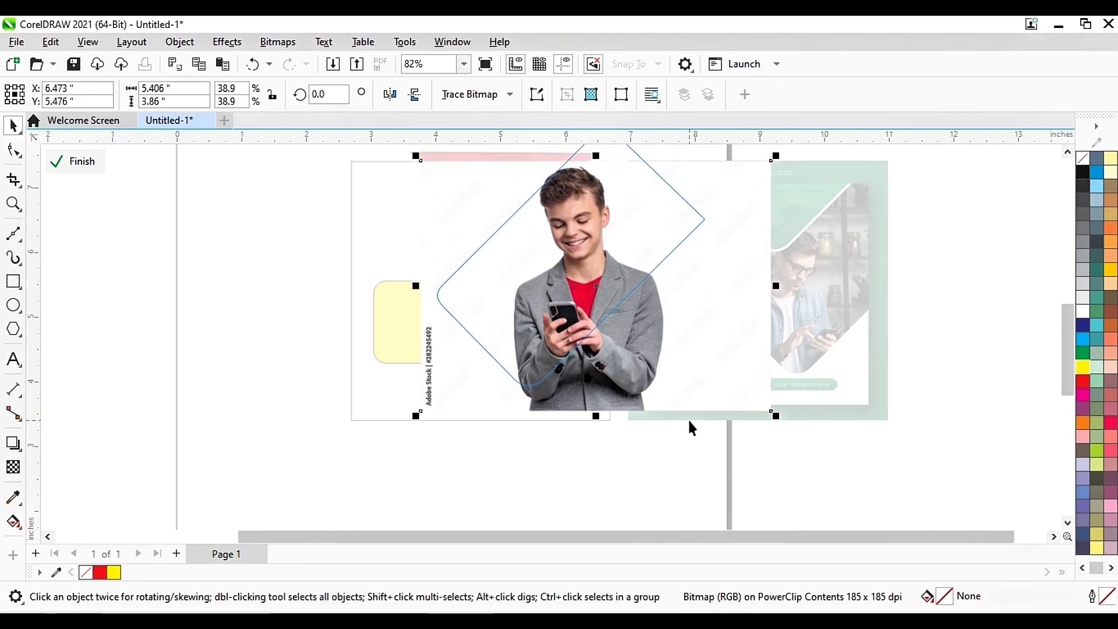
pyautogui.press('Down')
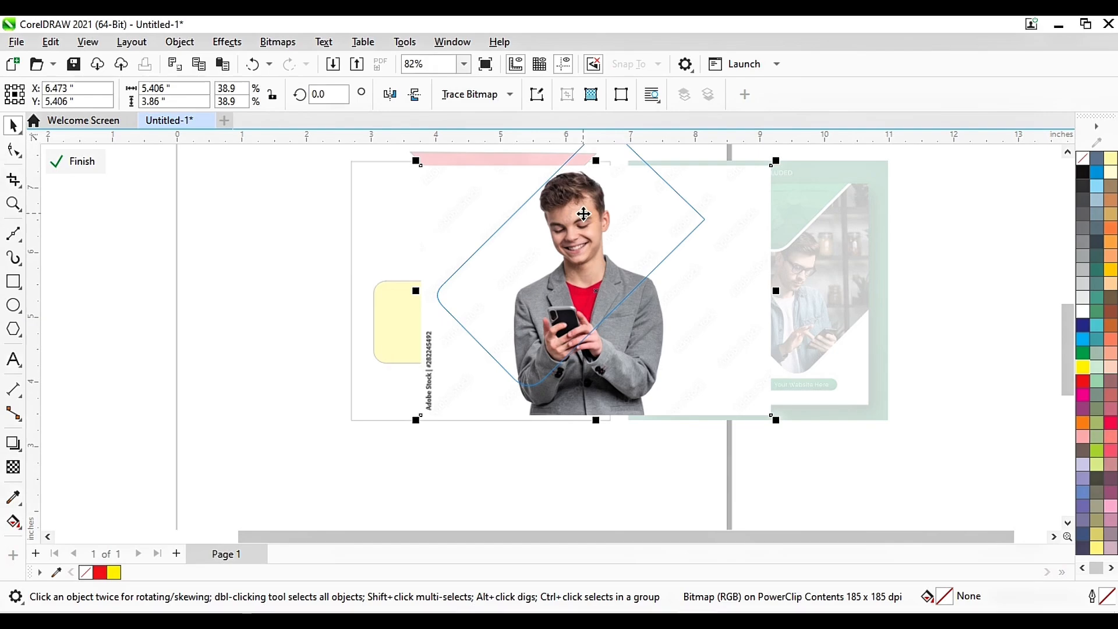
pyautogui.press('Up')
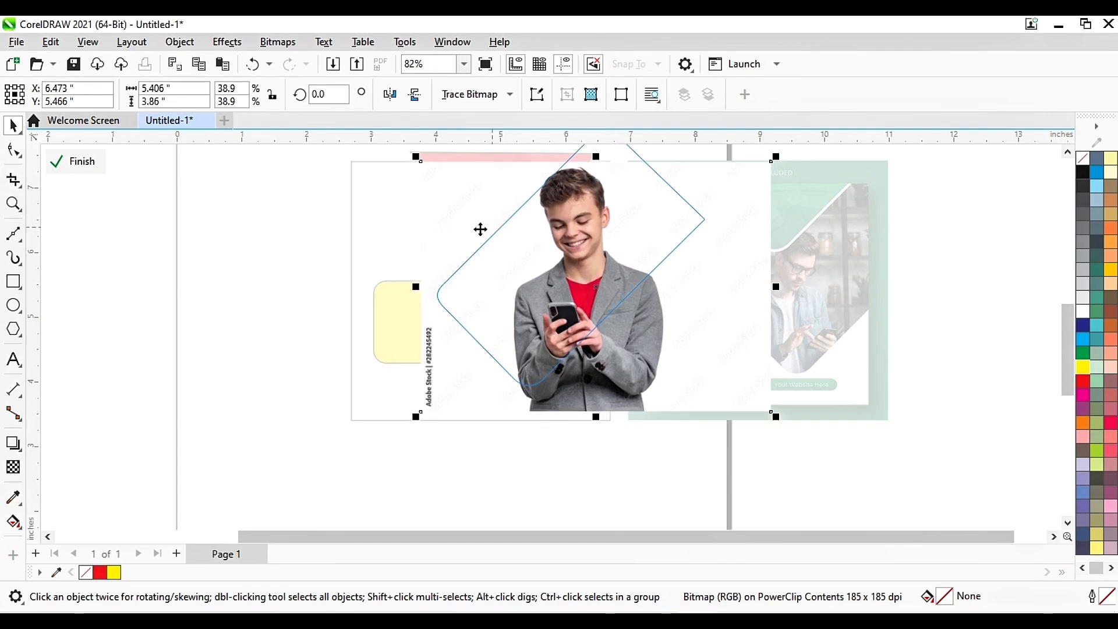
pyautogui.click(78, 162)
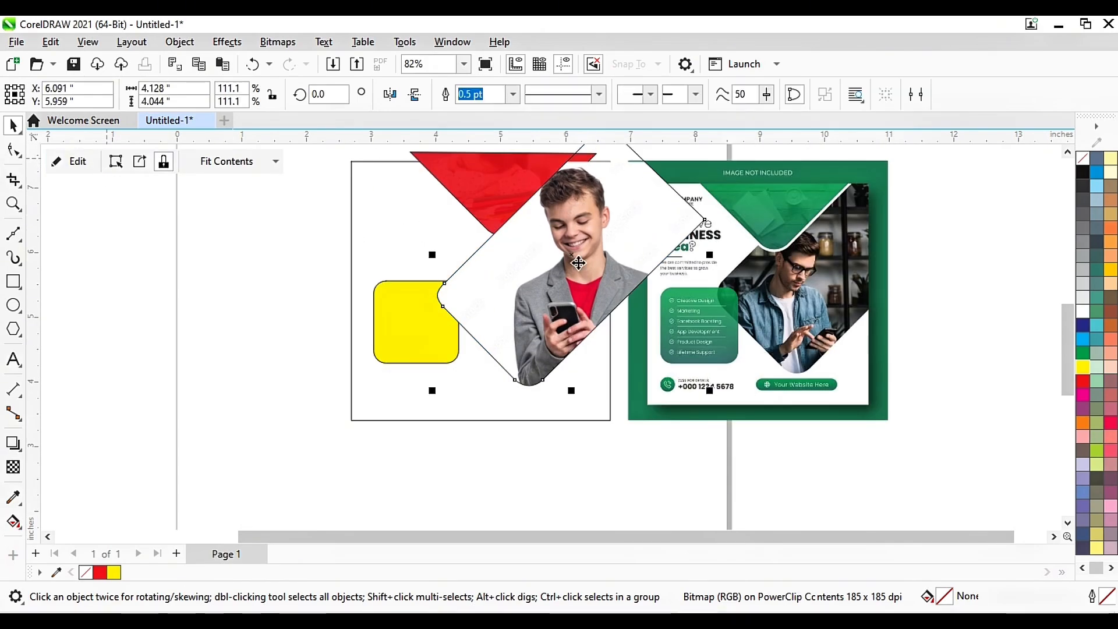
pyautogui.click(411, 341)
pyautogui.click(304, 327)
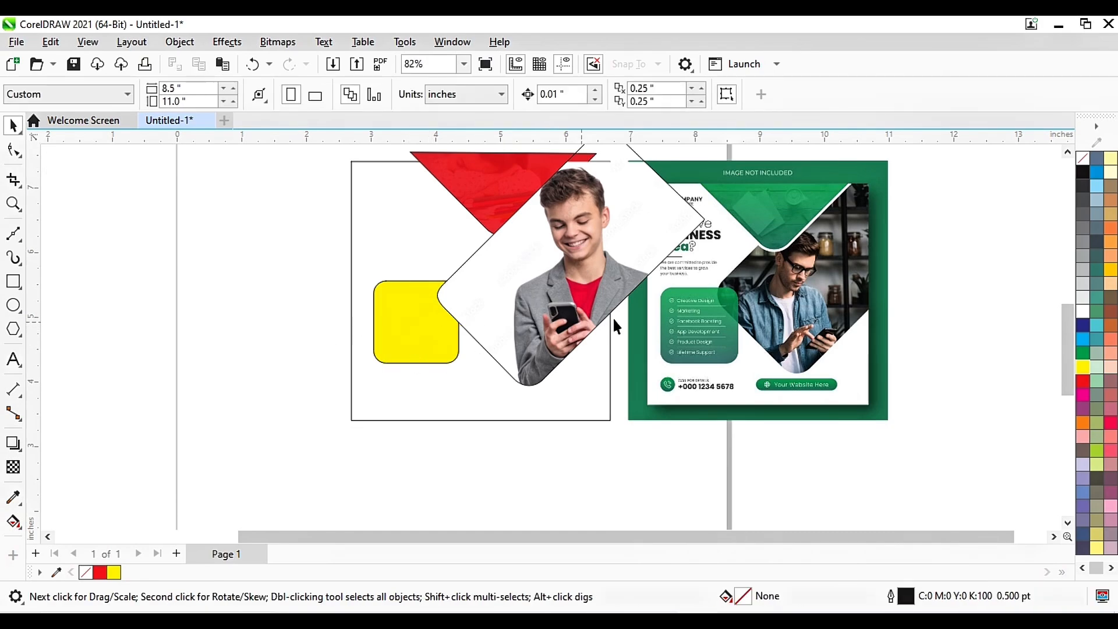
# - Remove the outline from the diamond-shaped picture frame
pyautogui.scroll(-2, 460, 329)
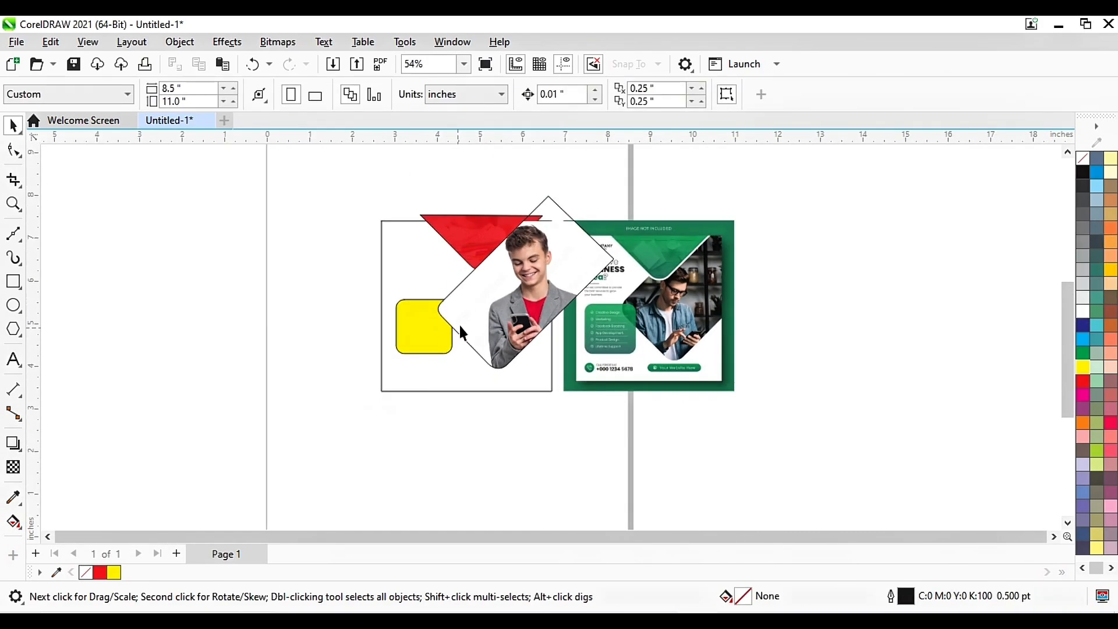
pyautogui.click(473, 312)
pyautogui.rightClick(1082, 160)
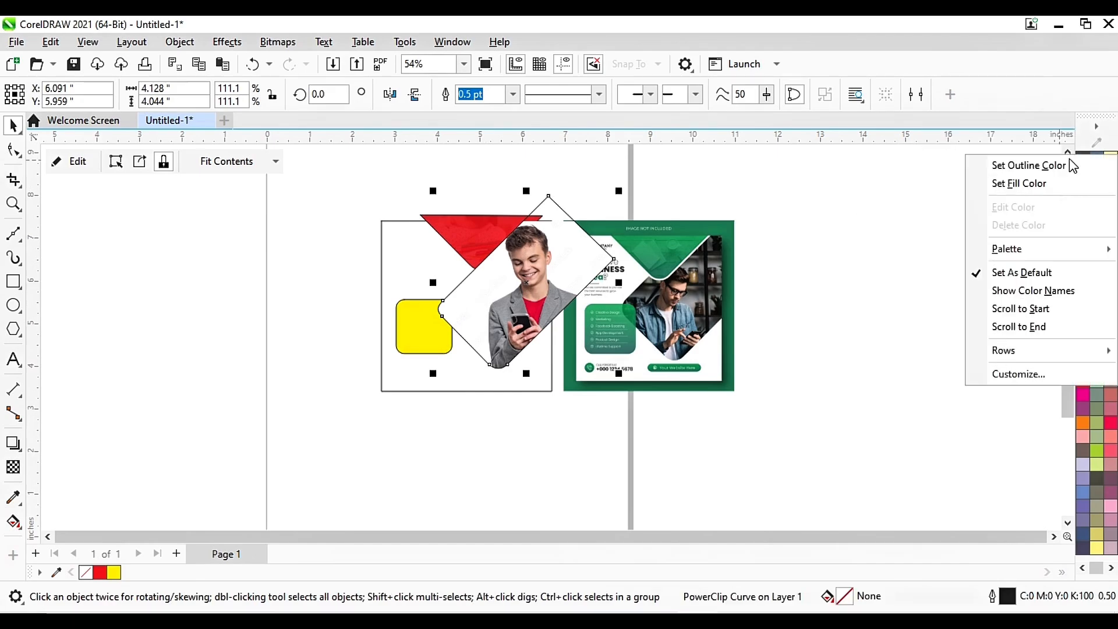
pyautogui.click(1003, 167)
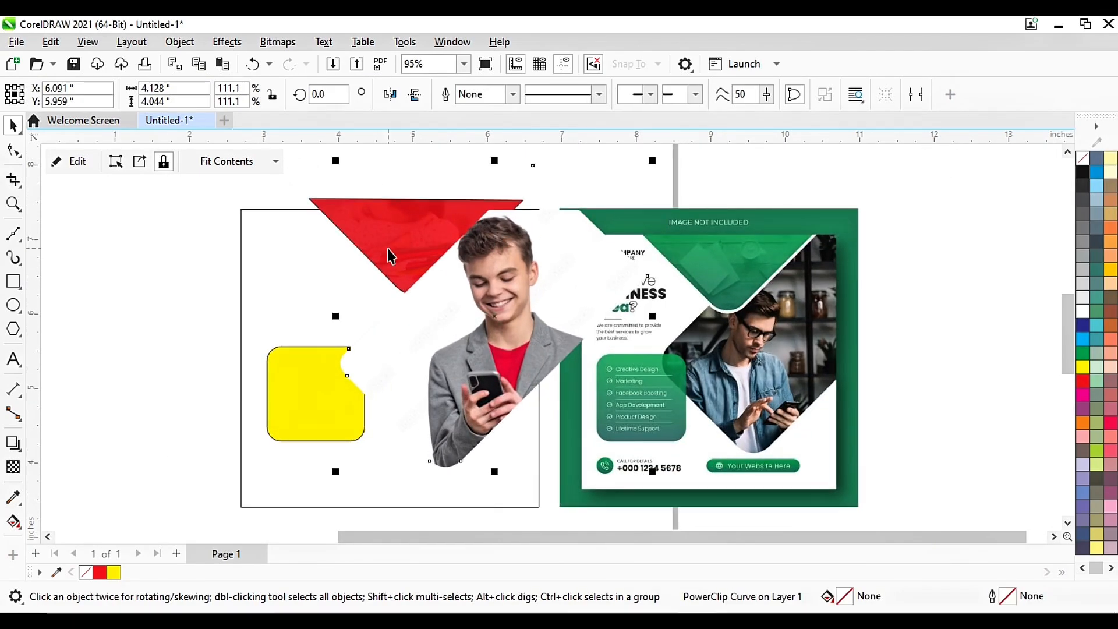
# - Change the outline colour of the red triangle picture frame to white
pyautogui.click(346, 221)
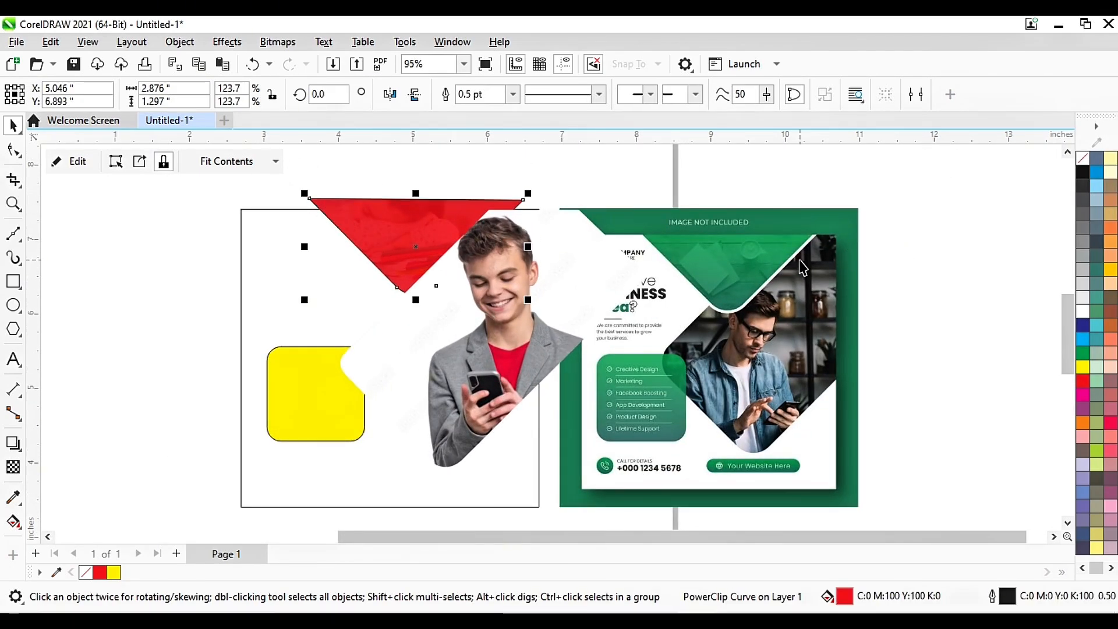
pyautogui.rightClick(1083, 316)
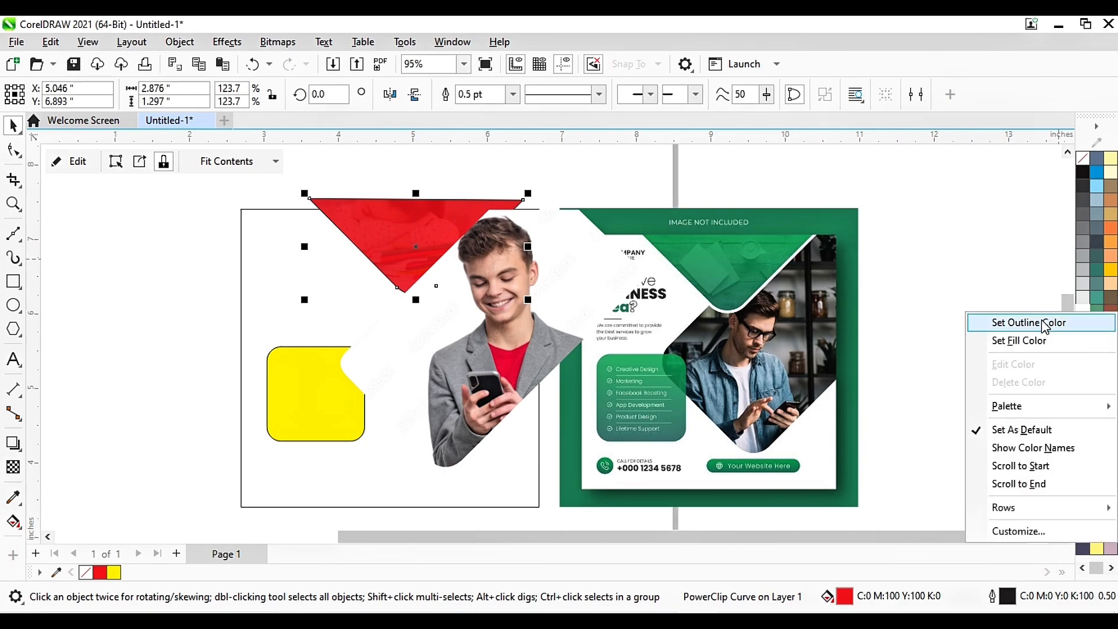
pyautogui.click(1014, 319)
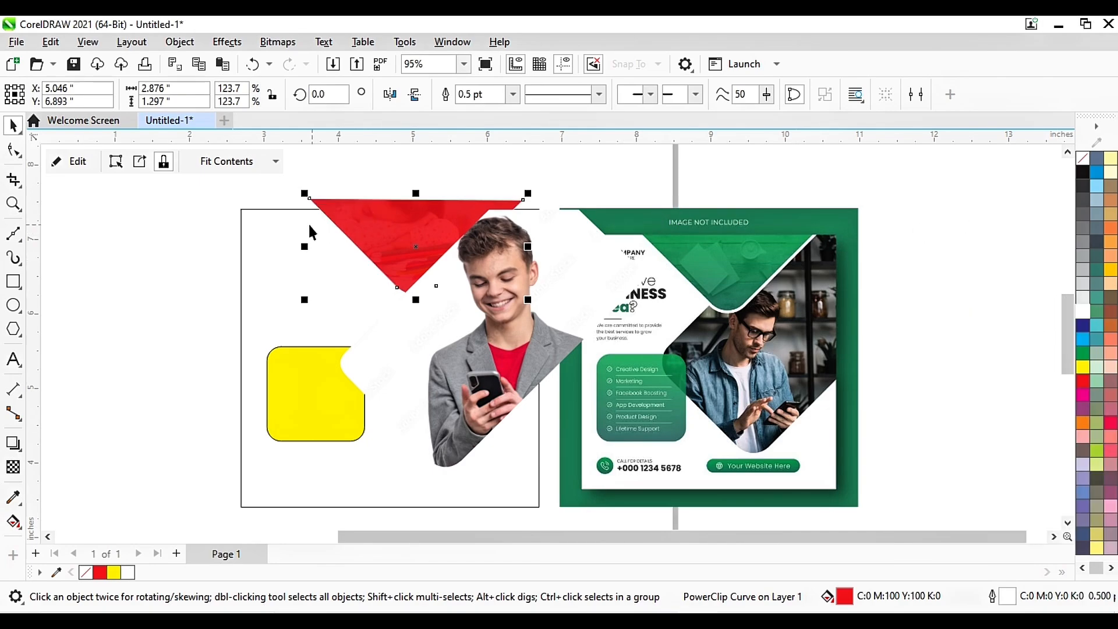
# - Fill the 4 by 4 inch background square with black
pyautogui.click(251, 254)
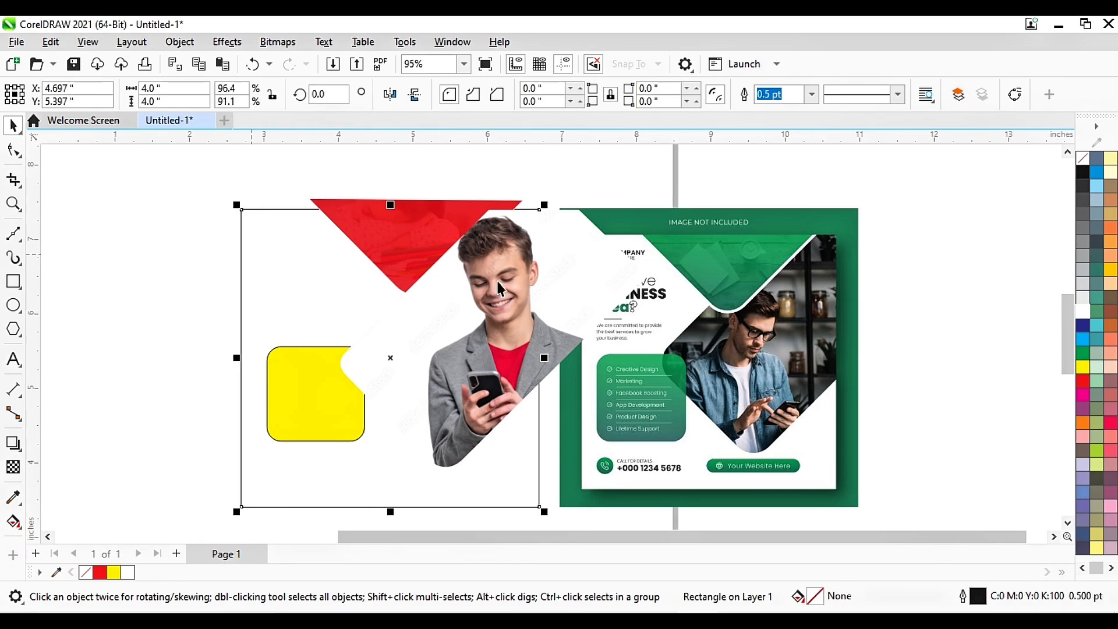
pyautogui.scroll(-1, 1109, 353)
pyautogui.click(1109, 341)
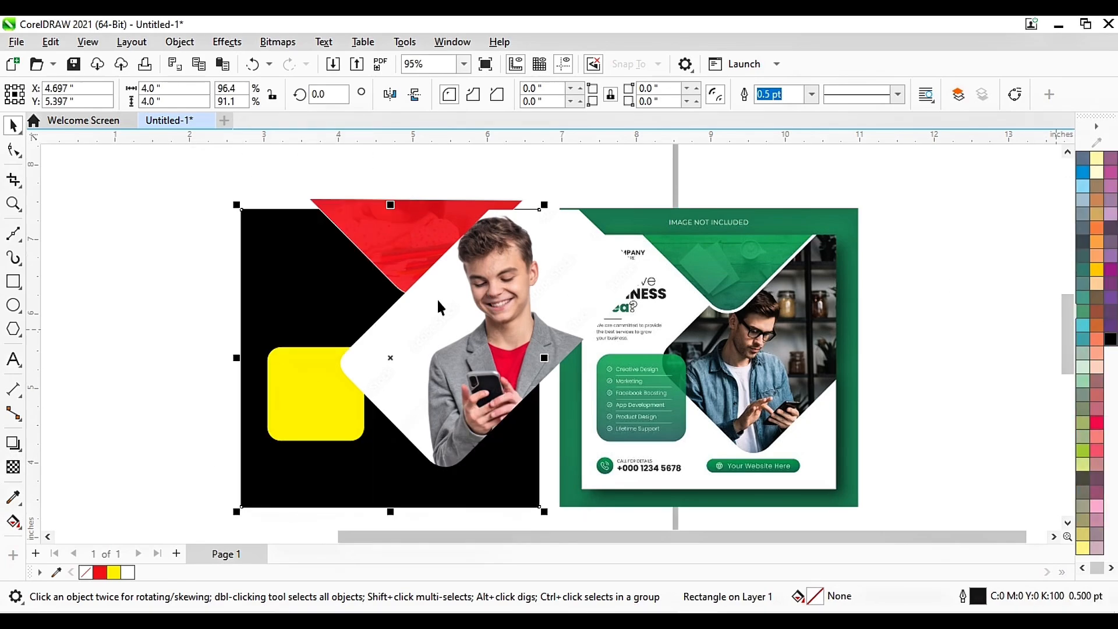
pyautogui.click(442, 344)
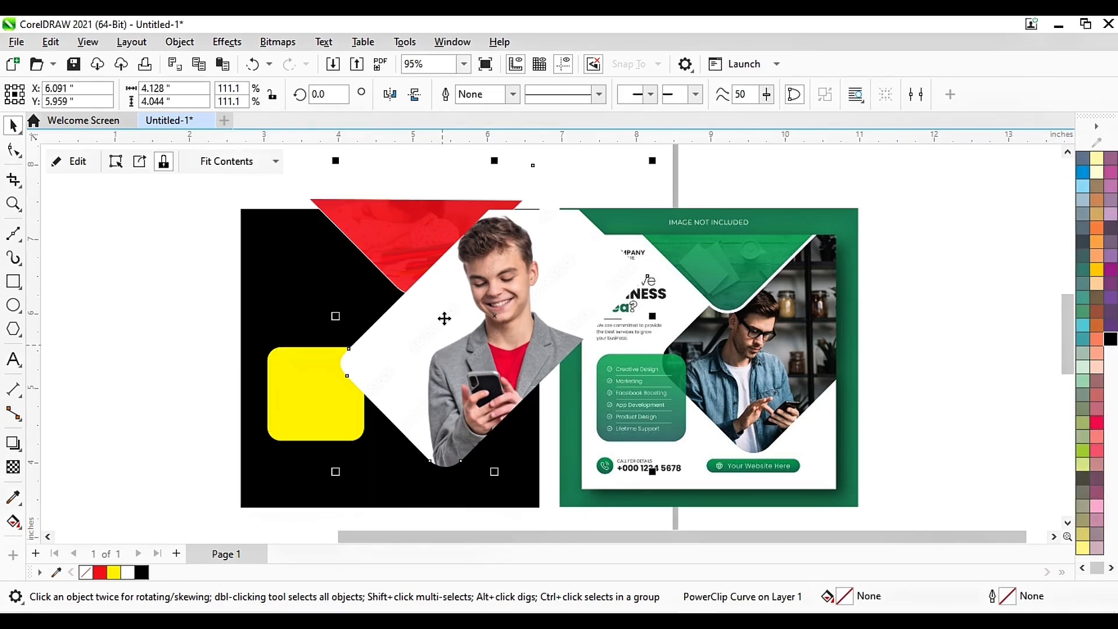
# - Set the red triangle's outline width to 2.0 pt
pyautogui.click(380, 247)
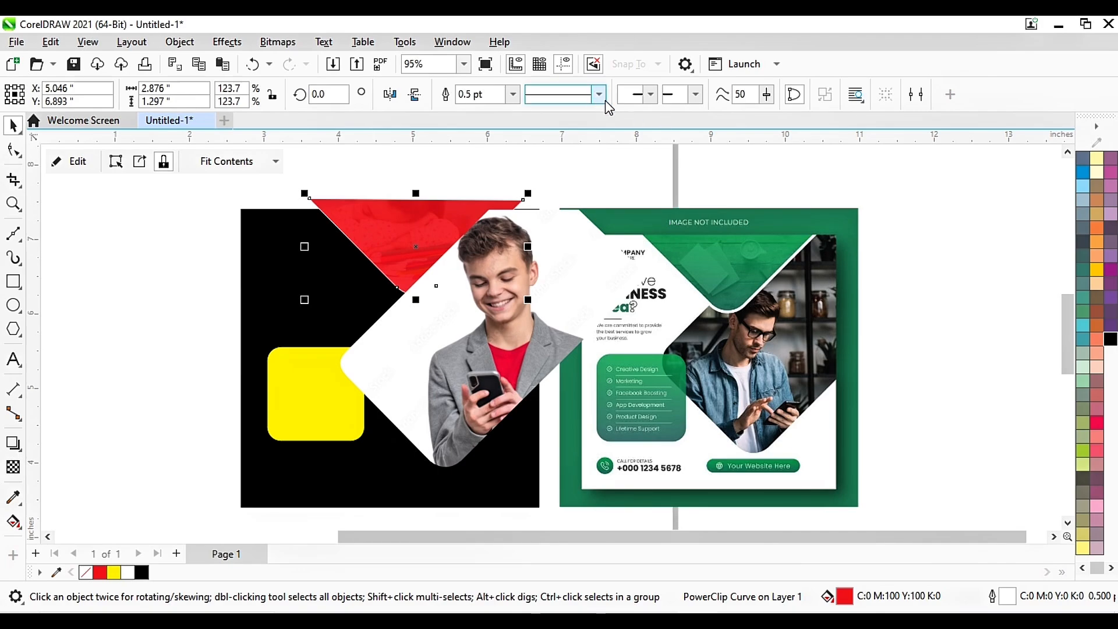
pyautogui.click(512, 94)
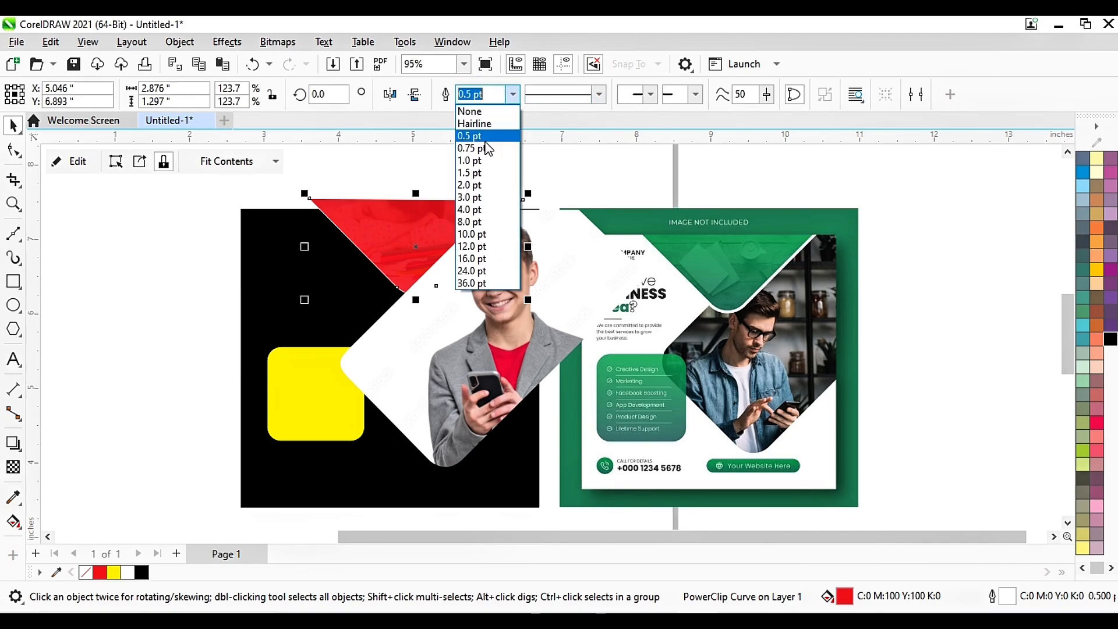
pyautogui.click(478, 185)
pyautogui.click(417, 166)
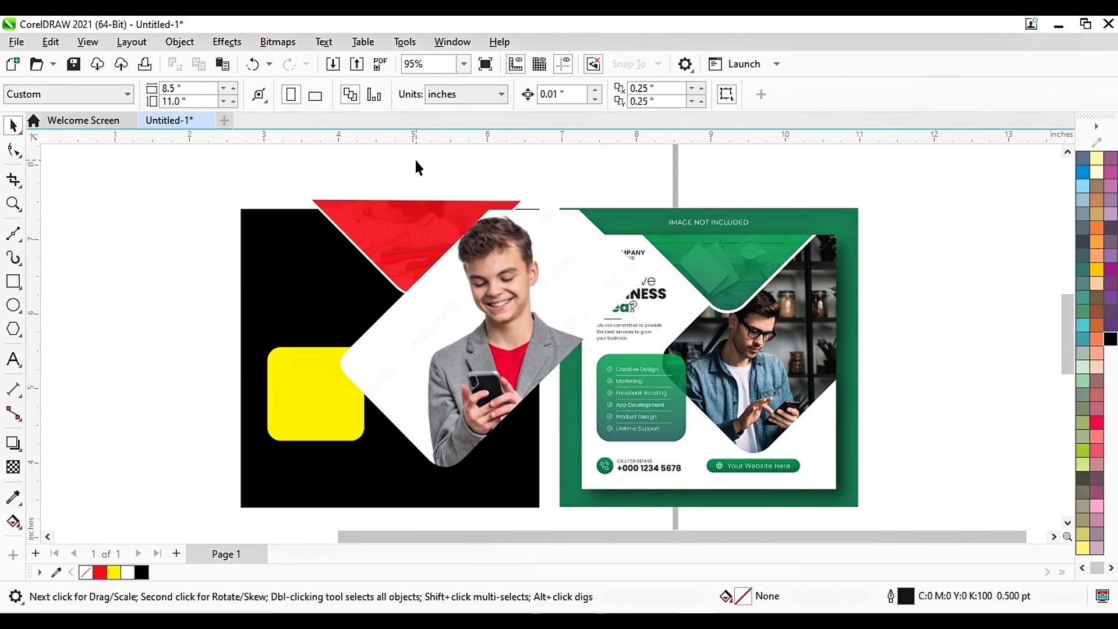
# - PowerClip the red triangle inside the black background square
pyautogui.click(332, 202)
pyautogui.rightClick(352, 219)
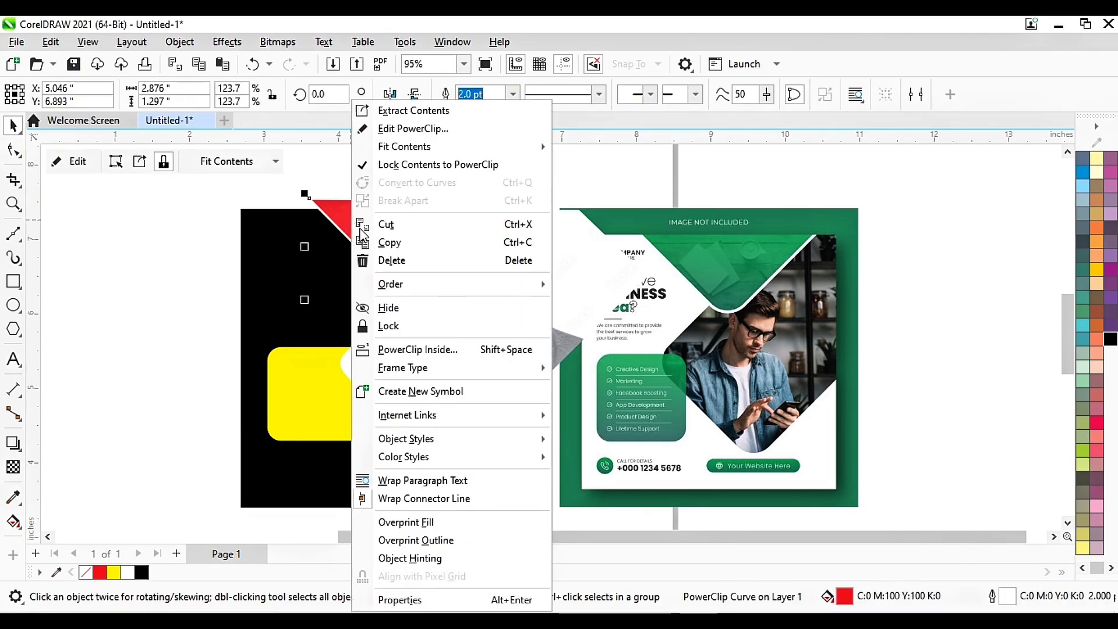
pyautogui.click(477, 349)
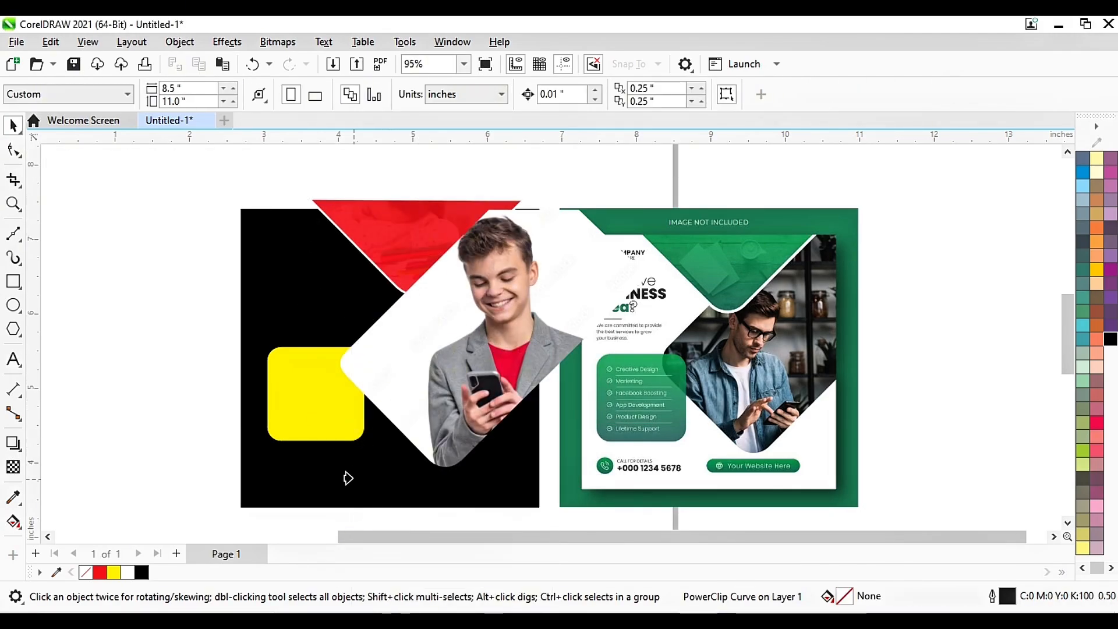
pyautogui.click(349, 479)
pyautogui.scroll(3, 417, 213)
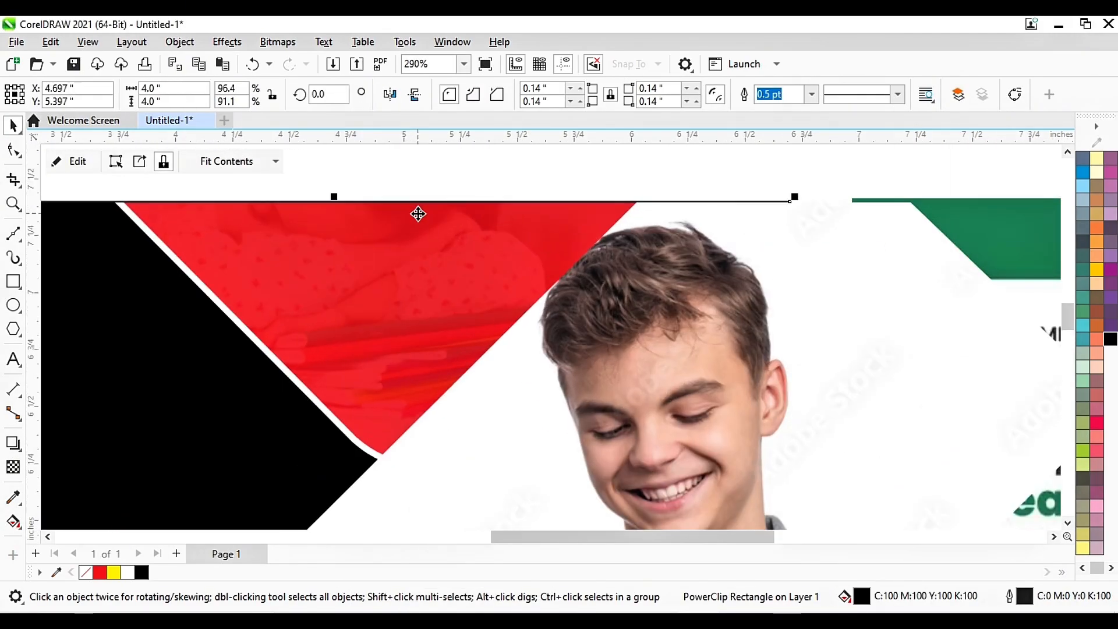
# - PowerClip the diamond-shaped picture of the young man inside the black background square
pyautogui.scroll(-3, 418, 213)
pyautogui.click(532, 292)
pyautogui.scroll(-3, 581, 284)
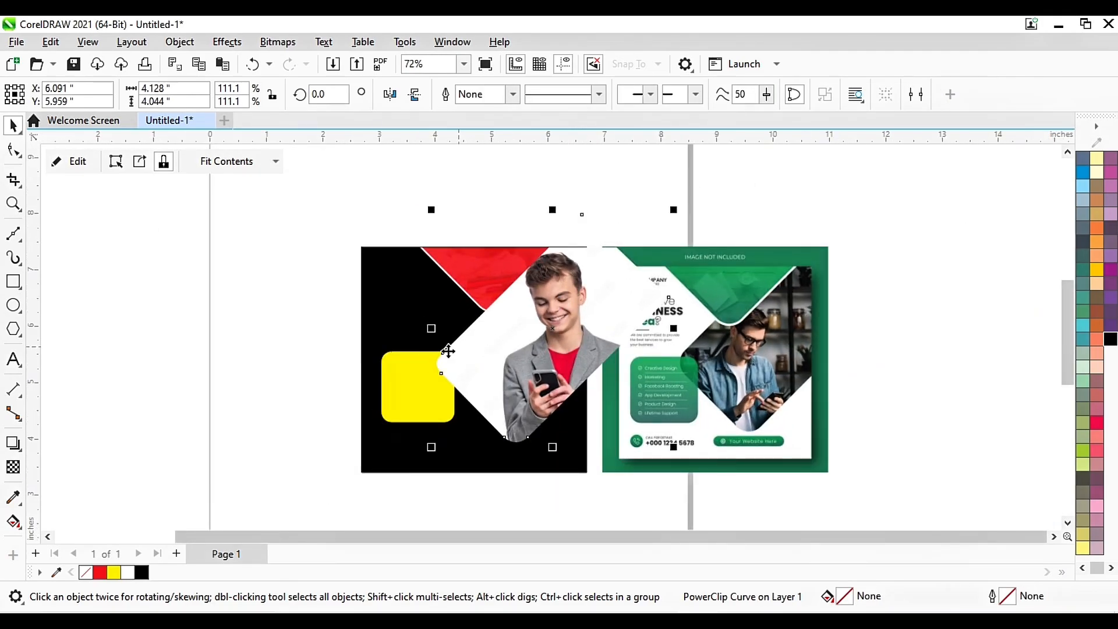
pyautogui.rightClick(501, 349)
pyautogui.click(584, 349)
pyautogui.click(406, 455)
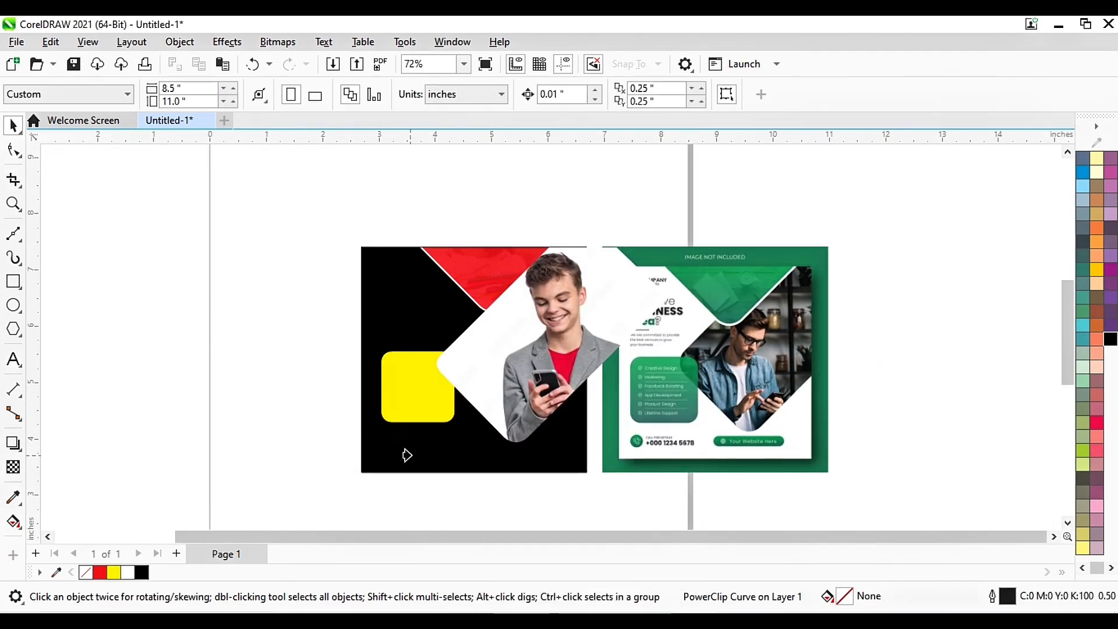
pyautogui.scroll(3, 596, 356)
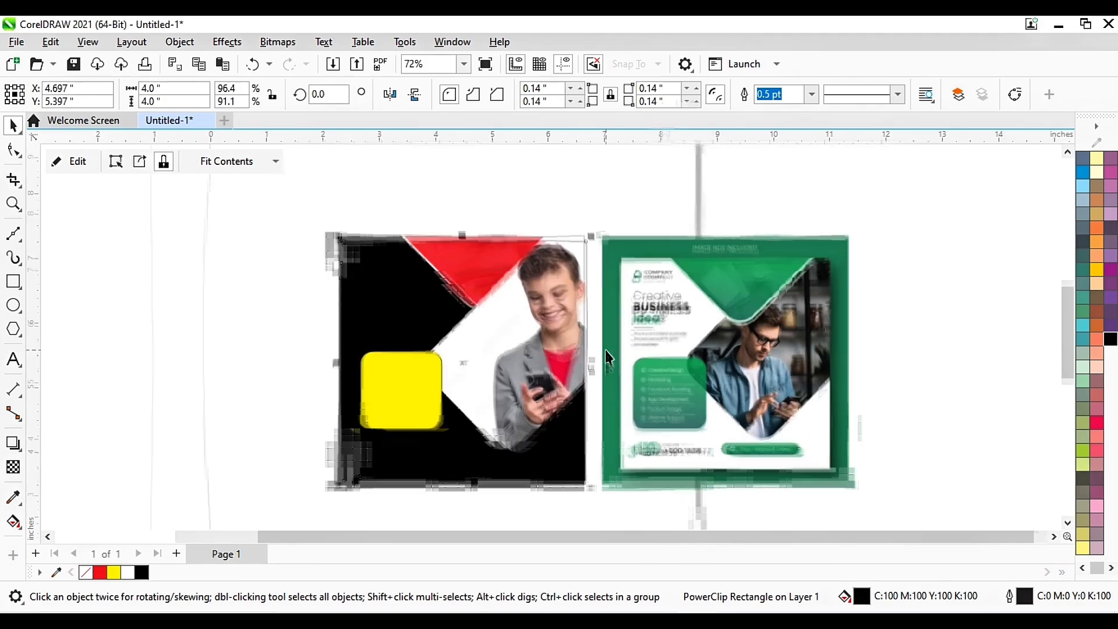
pyautogui.scroll(-1, 584, 357)
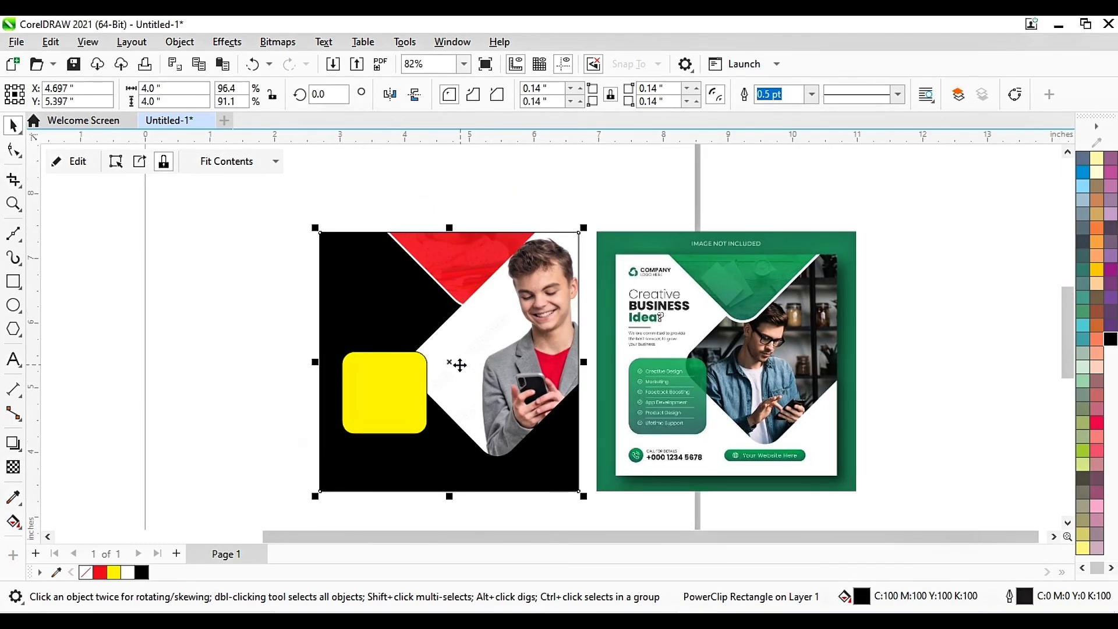
# - Recolour the background square, trying a pale green and settling on the grey-green C:20 M:0 Y:20 K:40
pyautogui.doubleClick(558, 468)
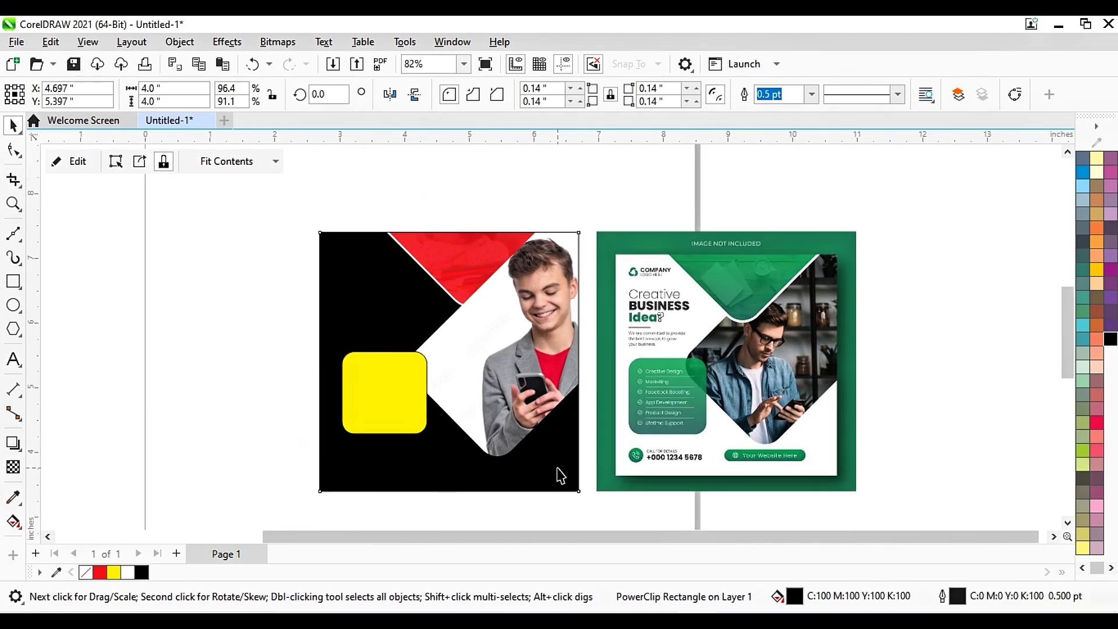
pyautogui.click(58, 162)
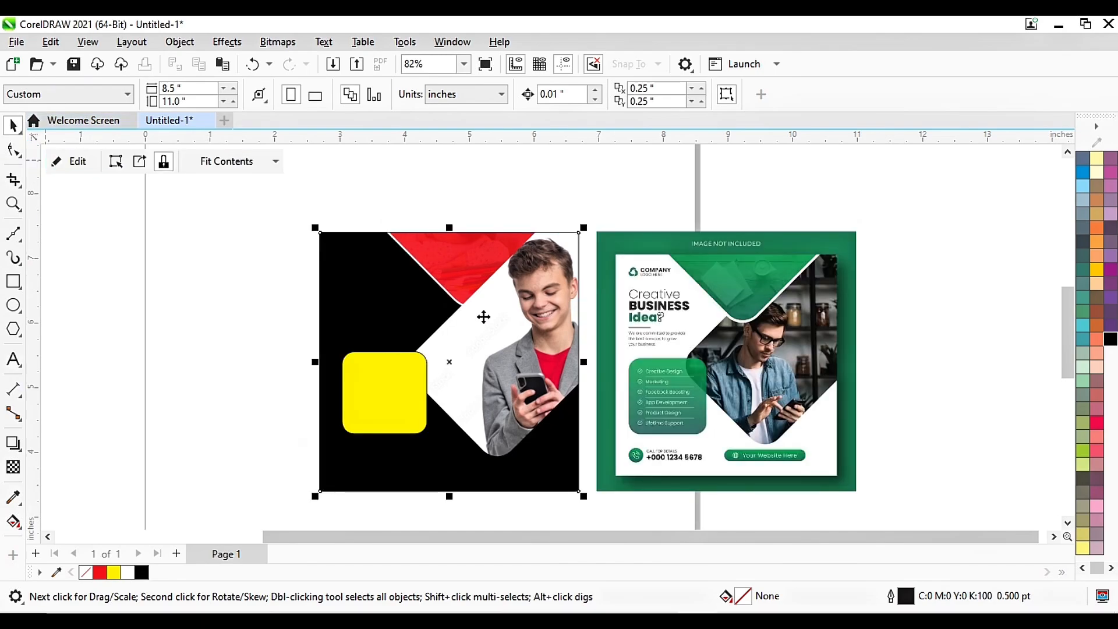
pyautogui.click(1083, 366)
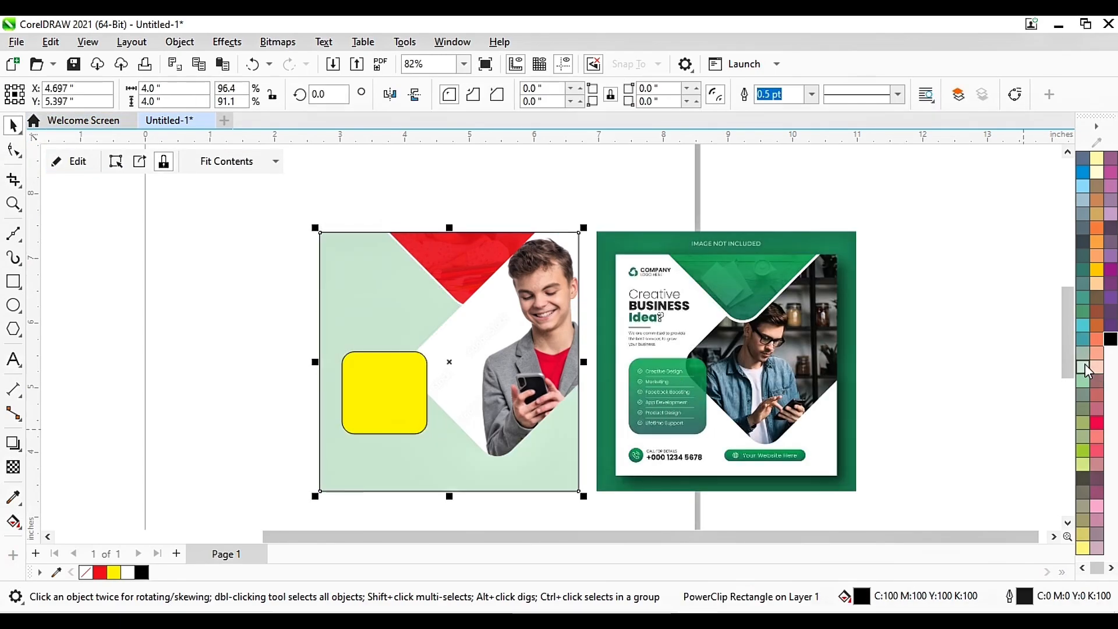
pyautogui.click(1083, 395)
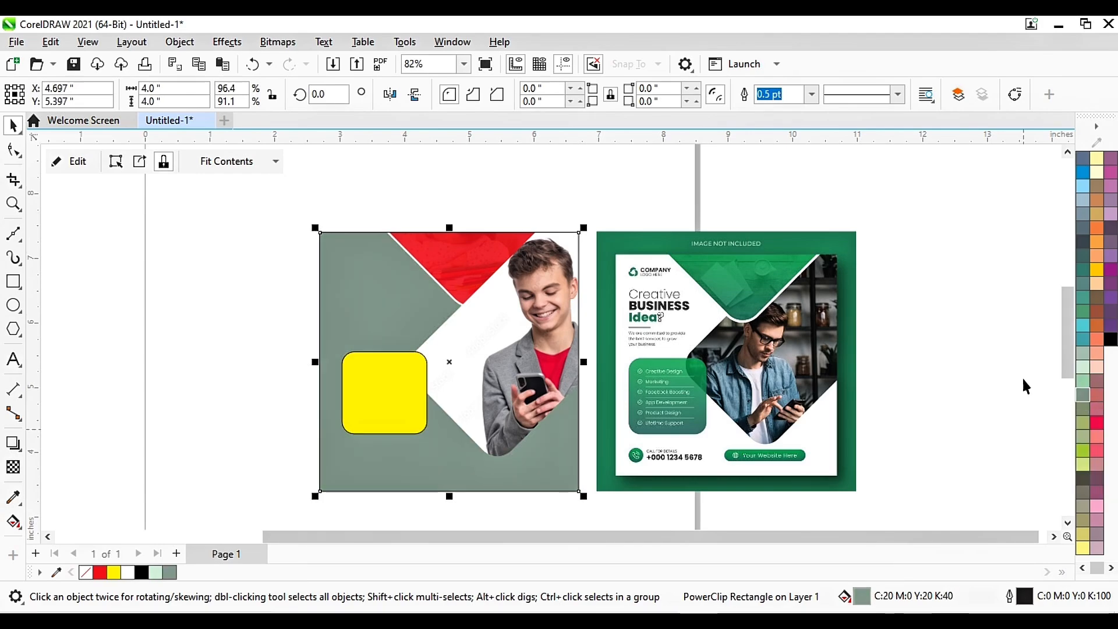
# - Edit the square's PowerClip contents, bring the red triangle in front of the diamond picture and finish editing
pyautogui.scroll(3, 460, 350)
pyautogui.scroll(-1, 454, 352)
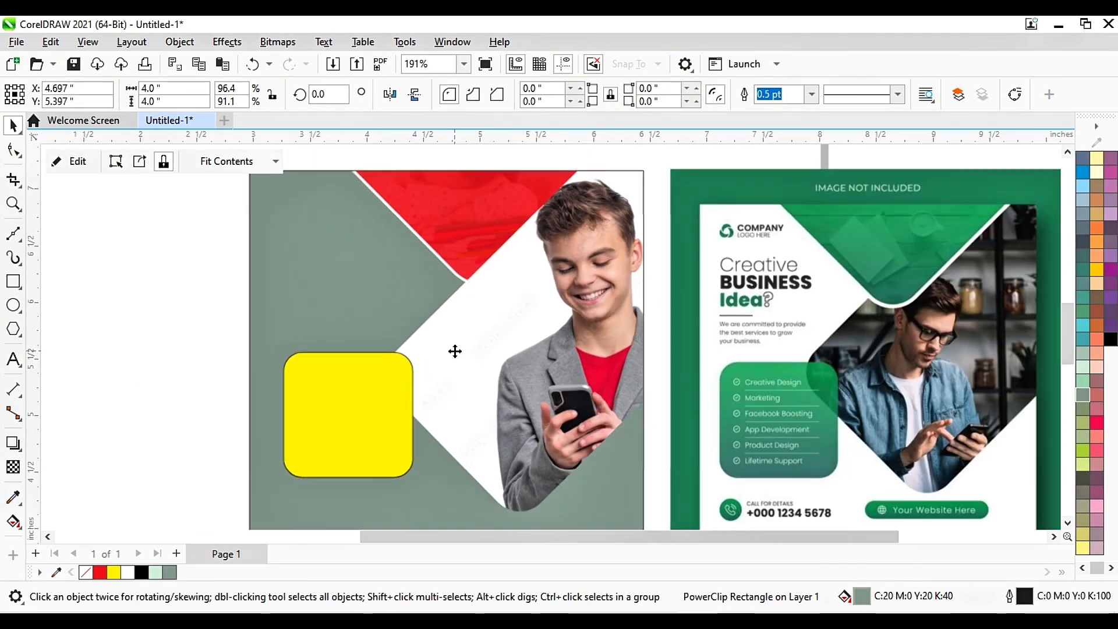
pyautogui.scroll(2, 517, 242)
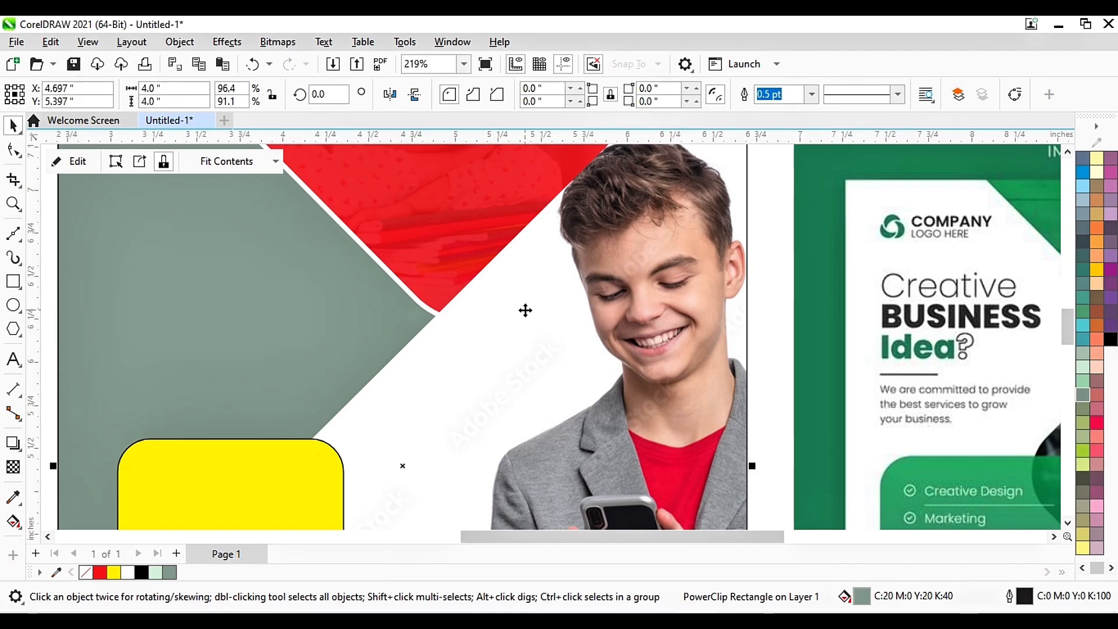
pyautogui.doubleClick(260, 286)
pyautogui.click(535, 269)
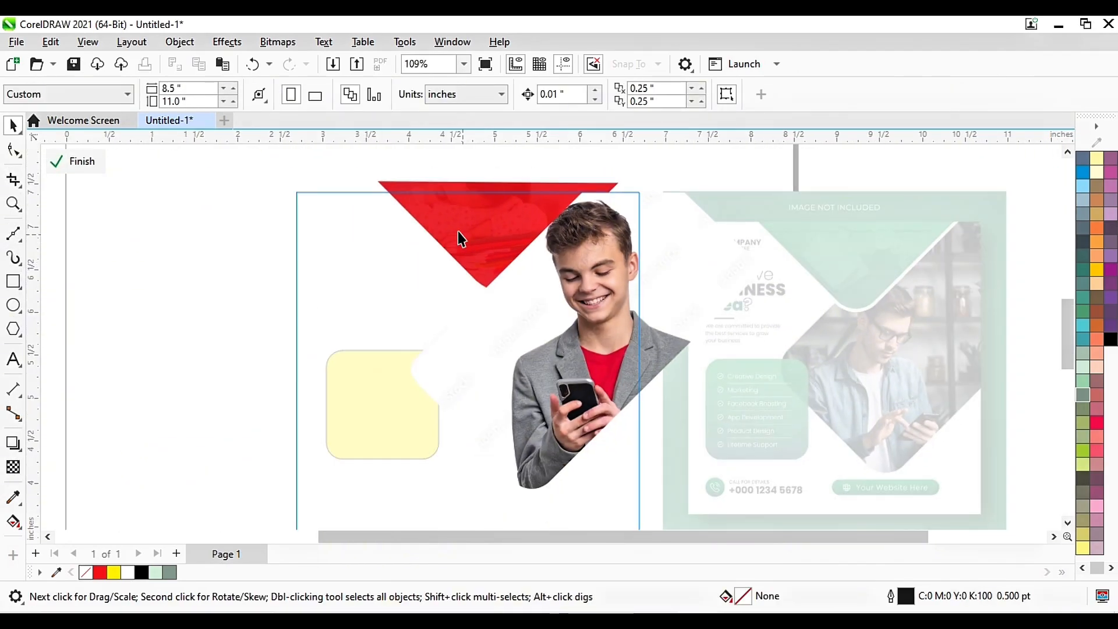
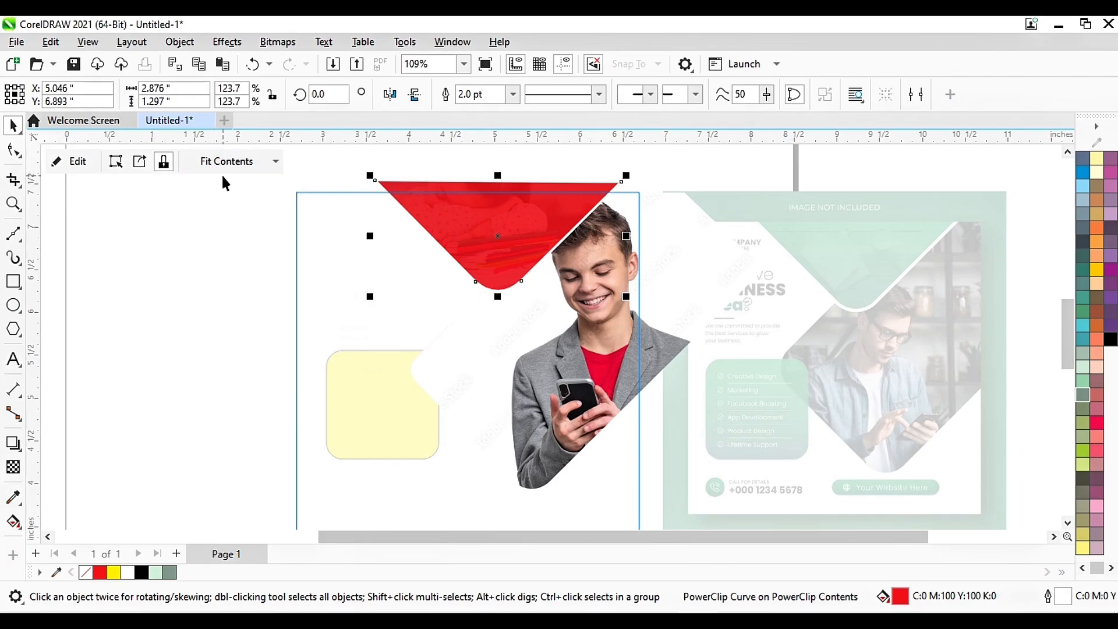
pyautogui.click(115, 161)
pyautogui.click(74, 161)
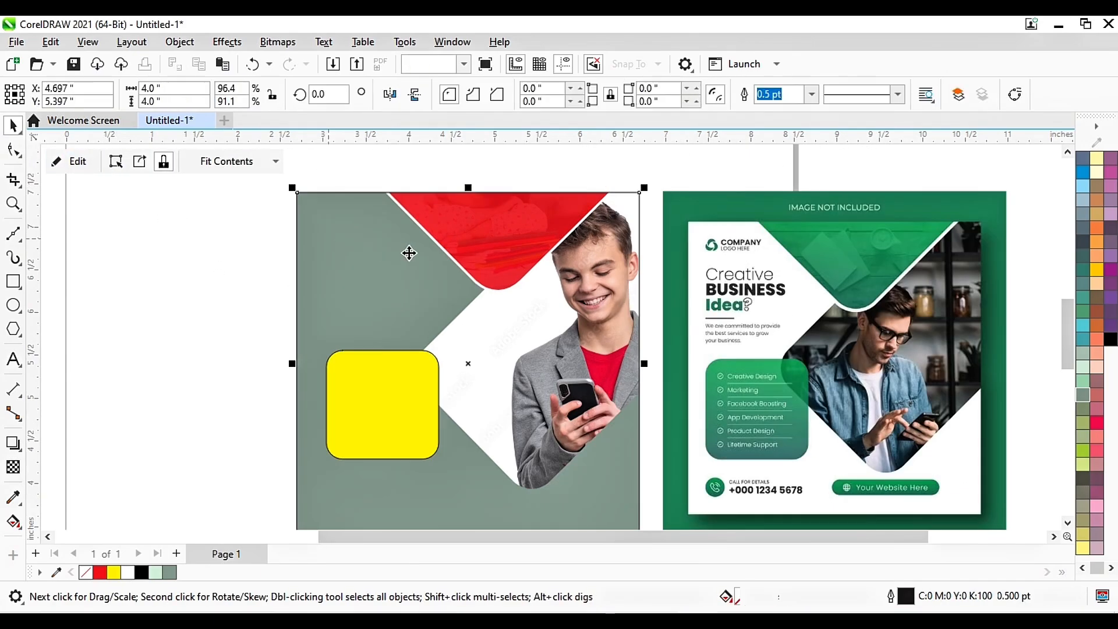
# - Move the yellow rounded rectangle about 0.13 inch to the left on the background square
pyautogui.scroll(3, 551, 238)
pyautogui.scroll(-3, 552, 239)
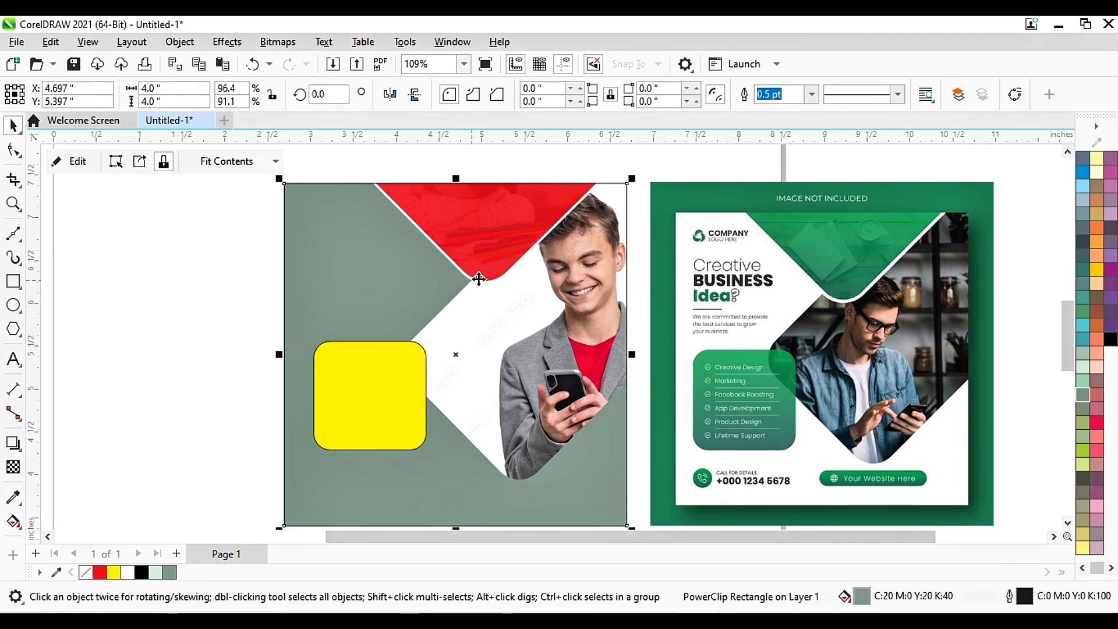
pyautogui.scroll(-2, 462, 308)
pyautogui.scroll(-1, 411, 287)
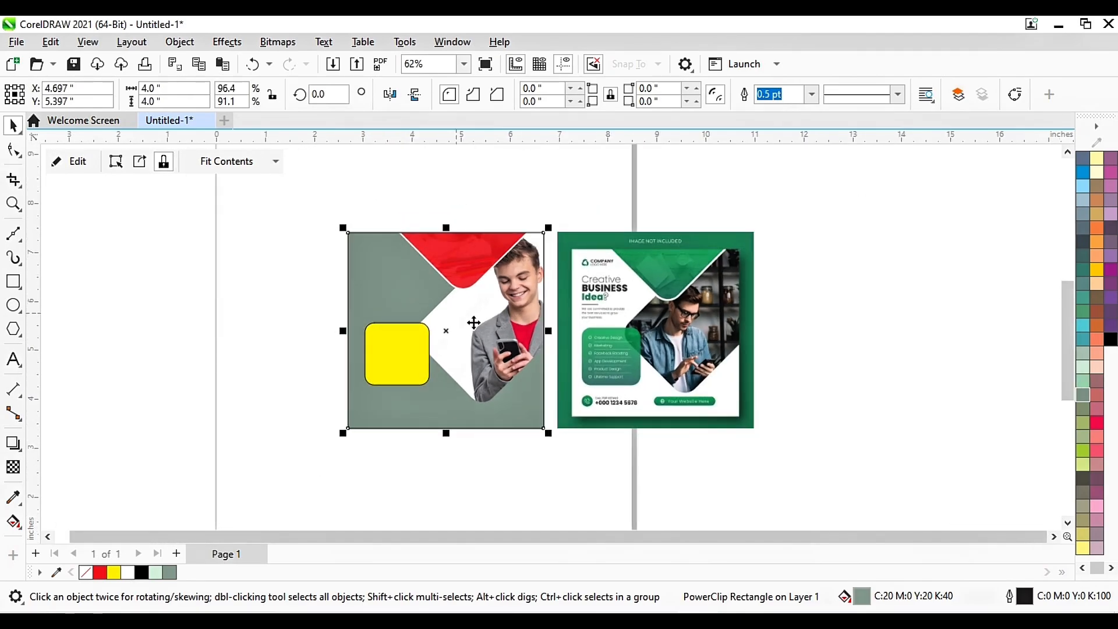
pyautogui.scroll(2, 362, 361)
pyautogui.click(387, 345)
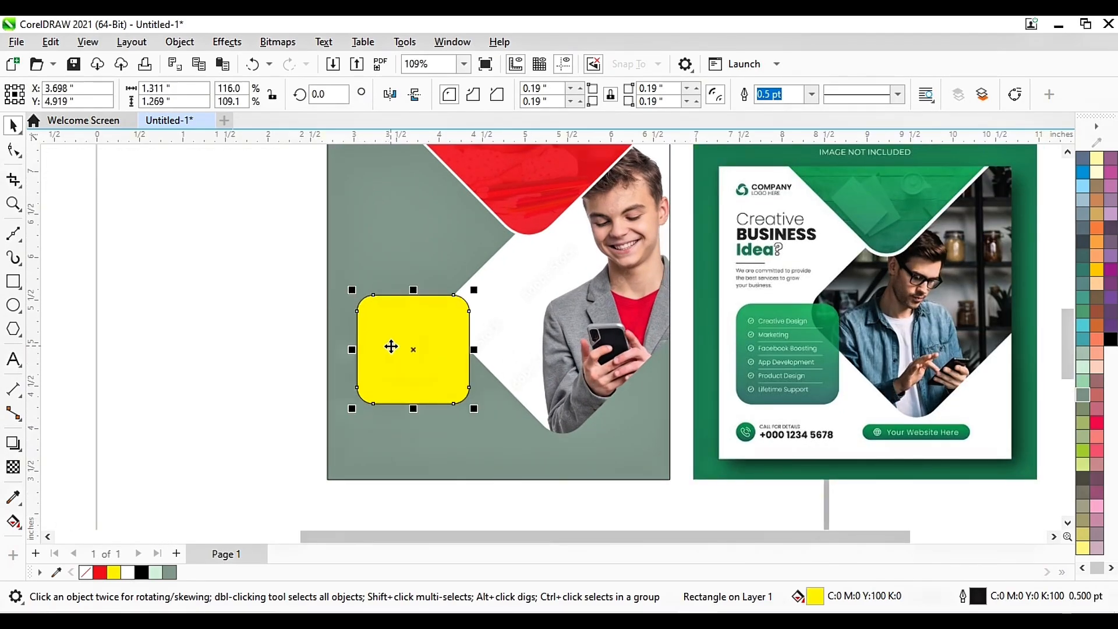
pyautogui.moveTo(410, 350); pyautogui.dragTo(402, 348)
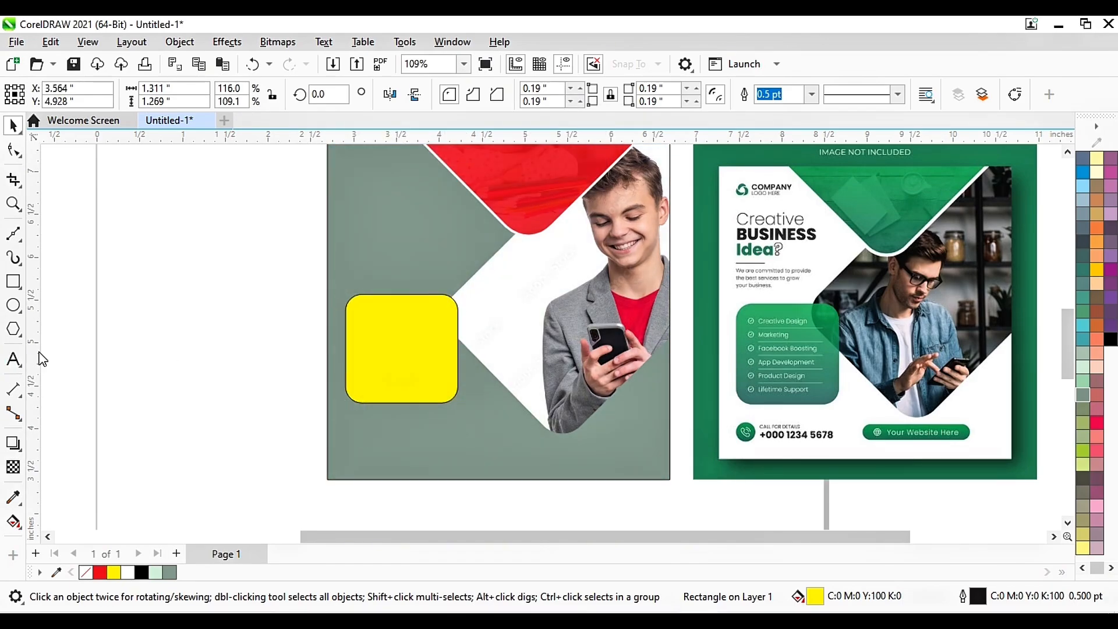
# - Add the artistic text "creative designs" in 24 pt Arial beside the yellow rounded rectangle
pyautogui.click(13, 360)
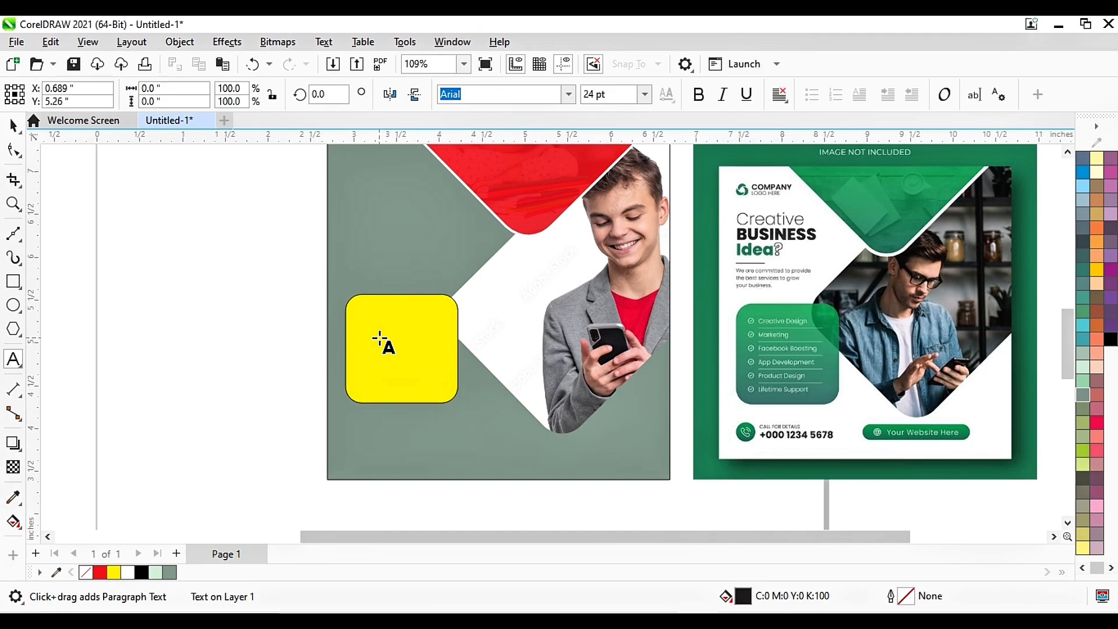
pyautogui.write('creati')
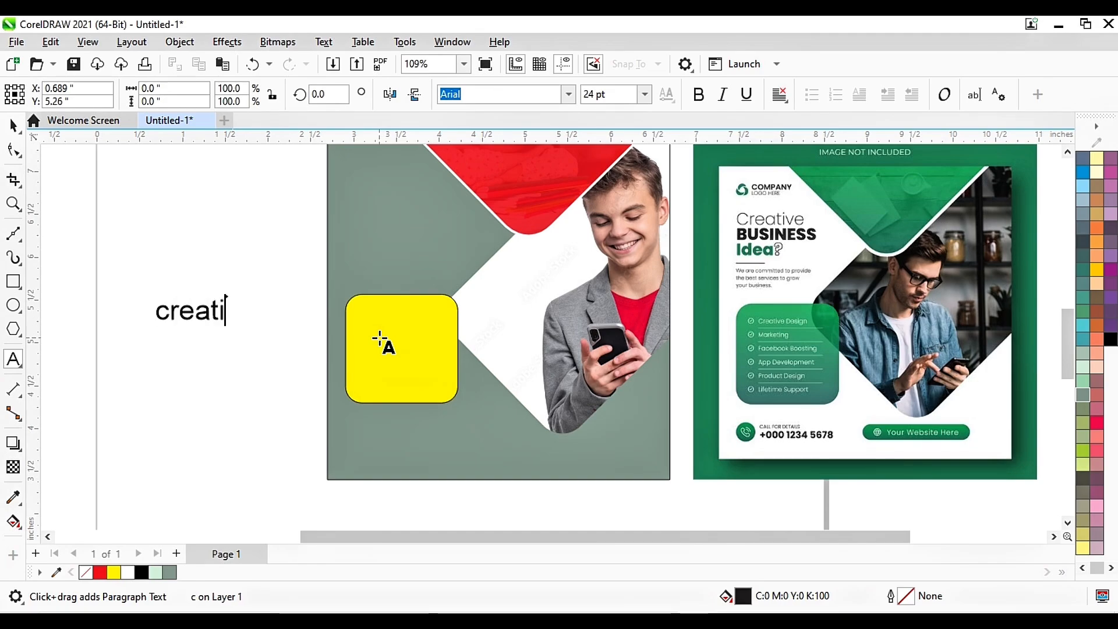
pyautogui.write('ve designs')
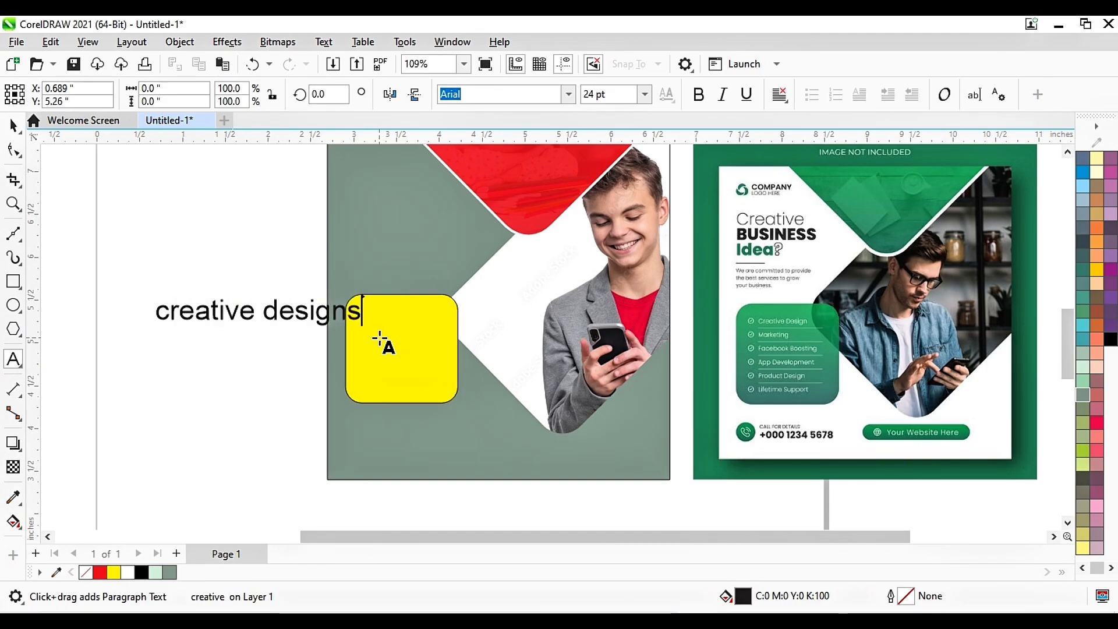
# - Change the case of the whole "creative designs" text to Title Case
pyautogui.hotkey('ctrl', 'a')
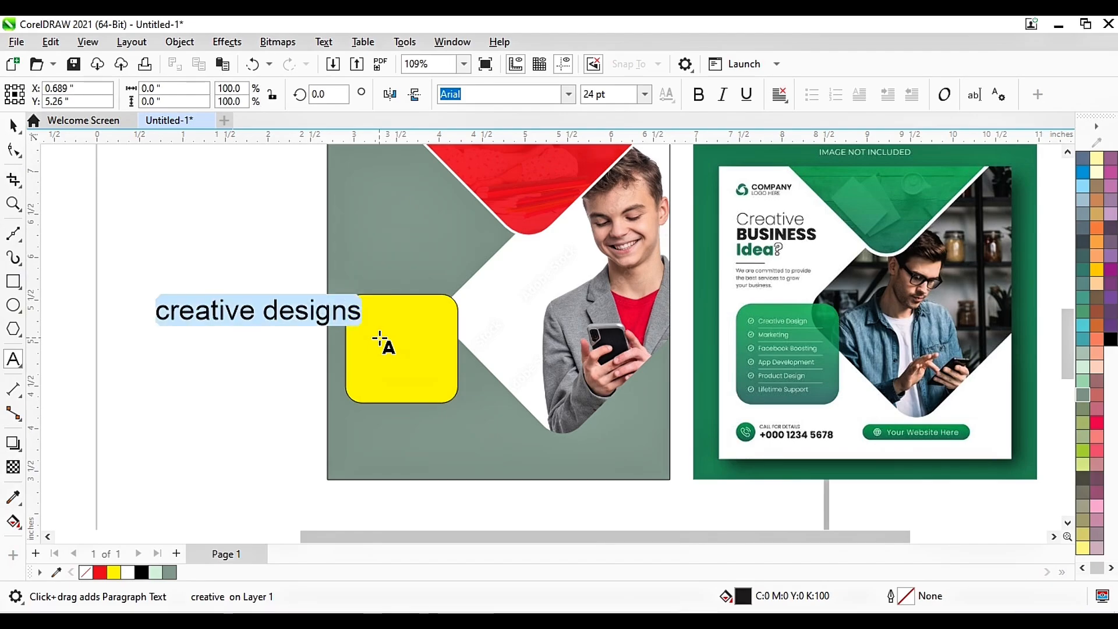
pyautogui.hotkey('shift', 'F3')
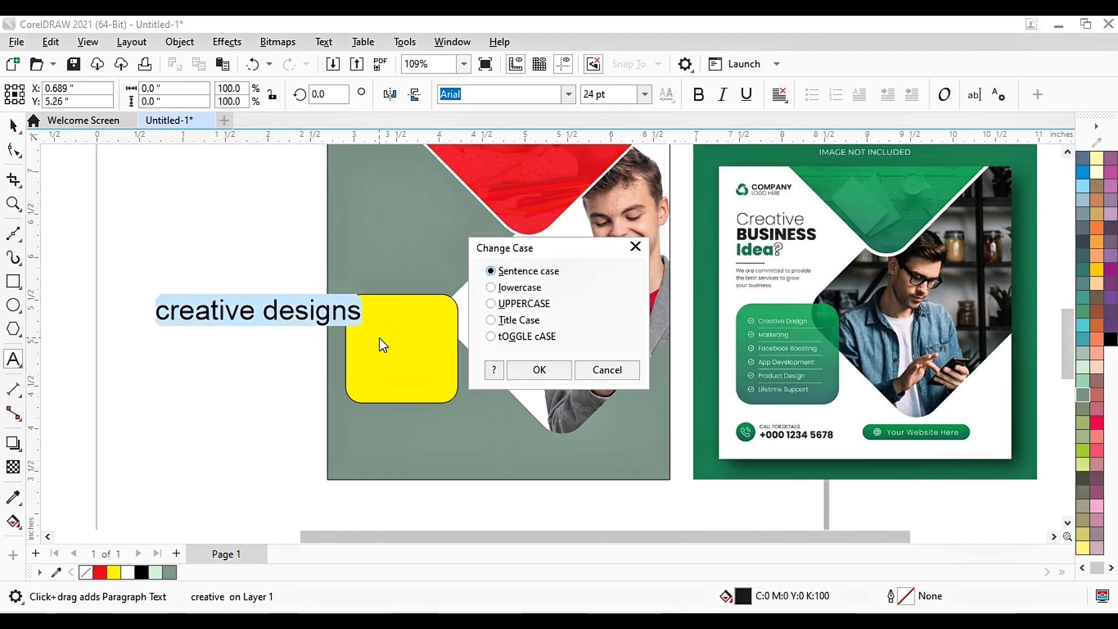
pyautogui.press('Down')
pyautogui.press('Down')
pyautogui.press('Down')
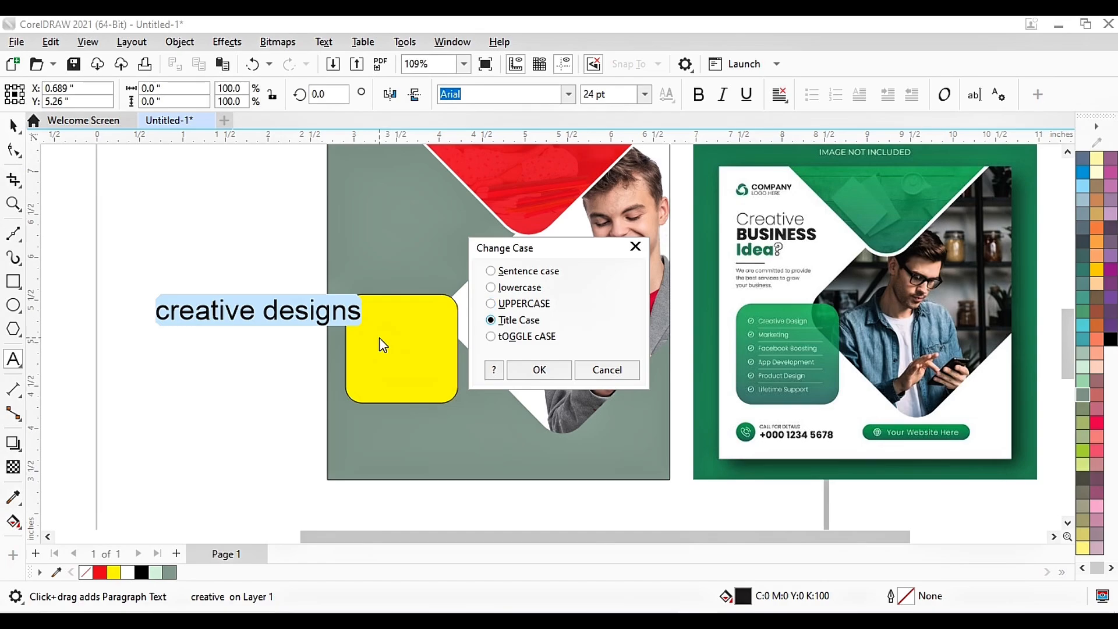
pyautogui.press('Return')
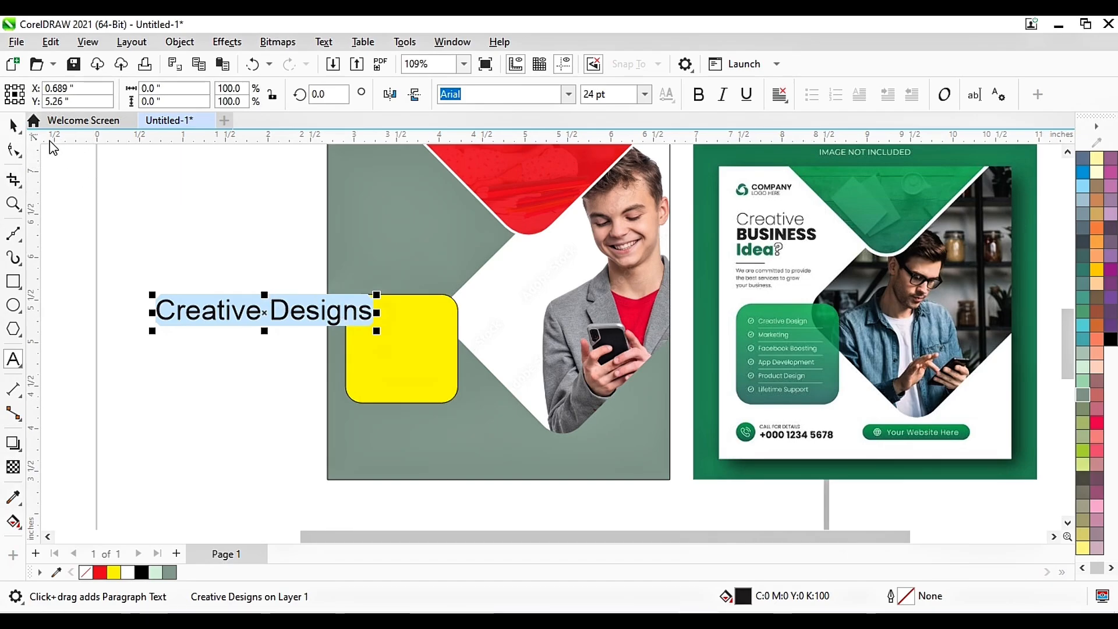
# - Duplicate the "Creative Designs" text about 0.3 inch straight below itself and repeat the duplication three times to make five lines
pyautogui.click(14, 125)
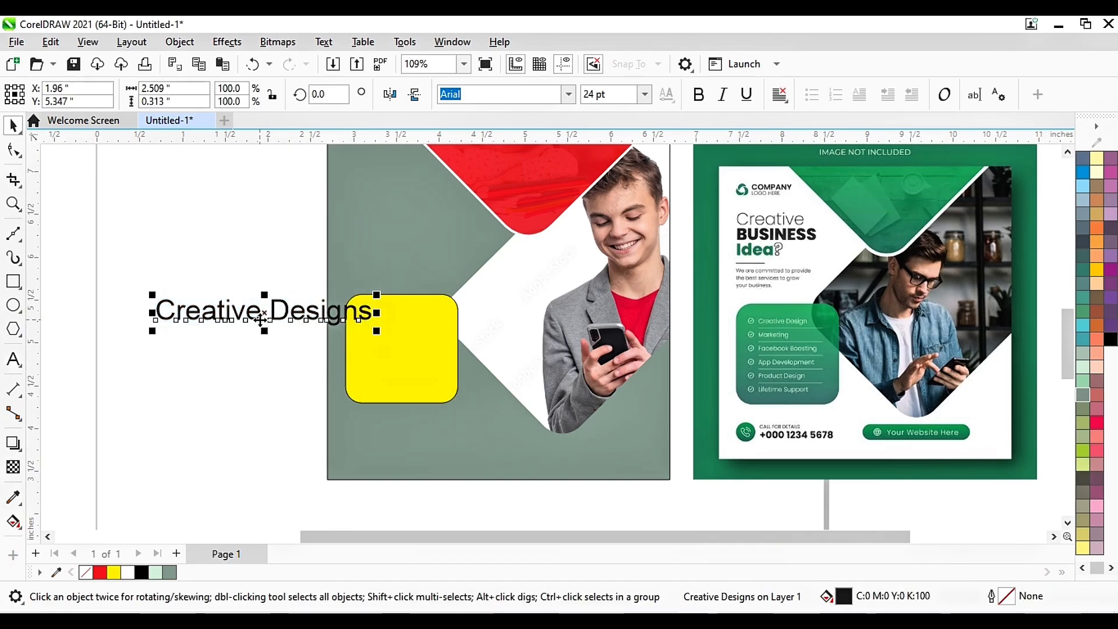
pyautogui.moveTo(261, 319); pyautogui.dragTo(267, 338)
pyautogui.rightClick(266, 337)
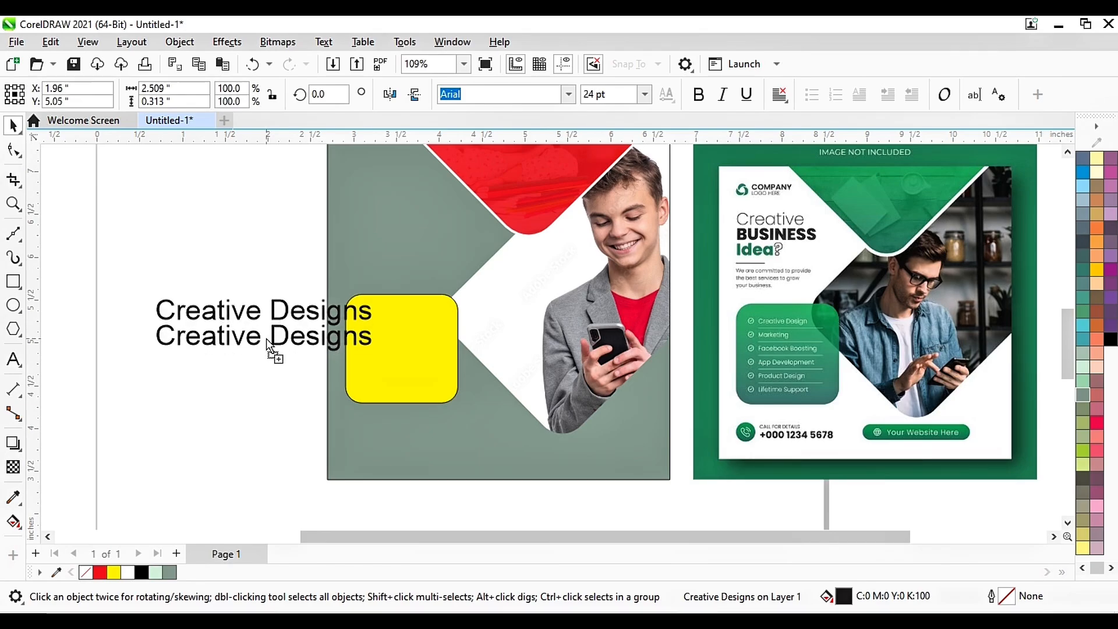
pyautogui.moveTo(267, 338); pyautogui.dragTo(266, 338)
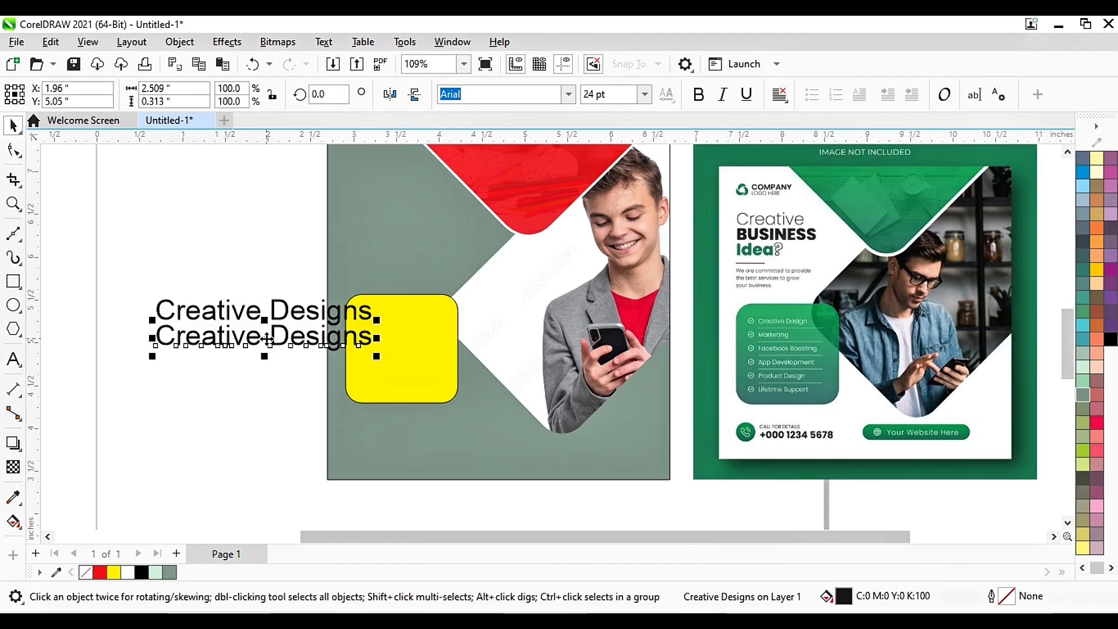
pyautogui.hotkey('ctrl', 'r')
pyautogui.hotkey('ctrl', 'r')
pyautogui.hotkey('ctrl', 'r')
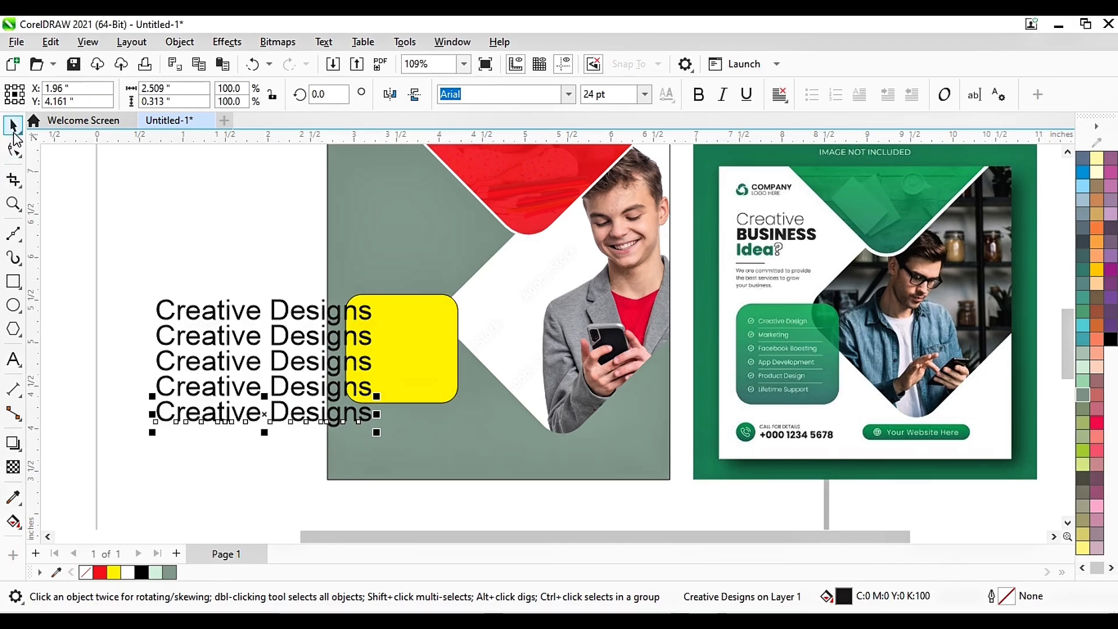
# - Scale the five "Creative Designs" lines down together to about 10.88 pt and place them inside the yellow rounded rectangle
pyautogui.click(156, 241)
pyautogui.moveTo(138, 270); pyautogui.dragTo(326, 402)
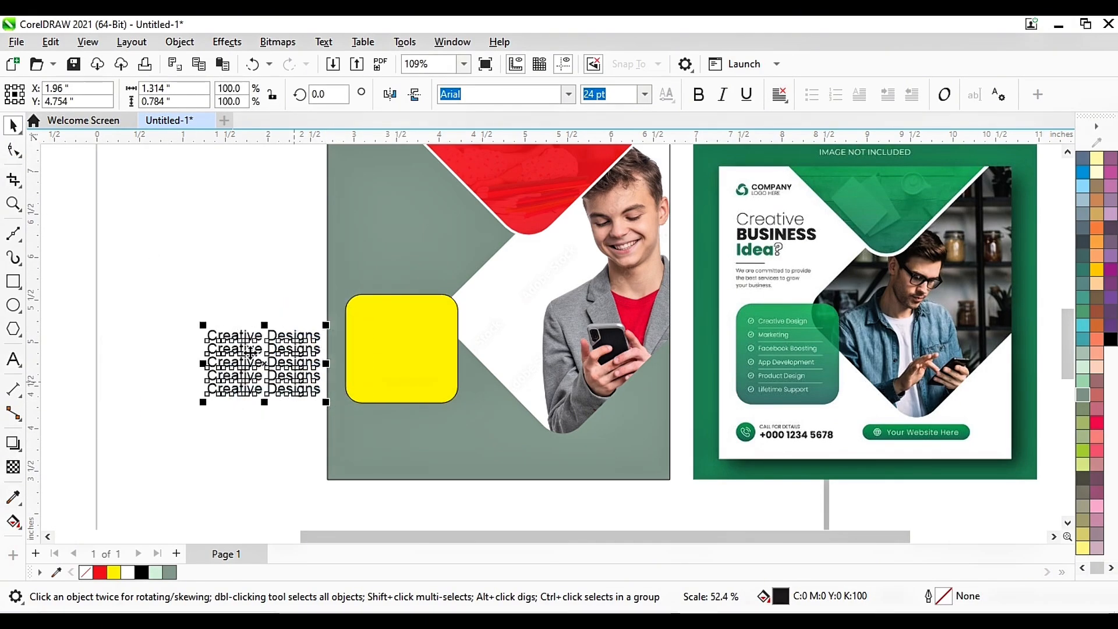
pyautogui.moveTo(264, 364); pyautogui.dragTo(400, 348)
pyautogui.moveTo(399, 348); pyautogui.dragTo(400, 348)
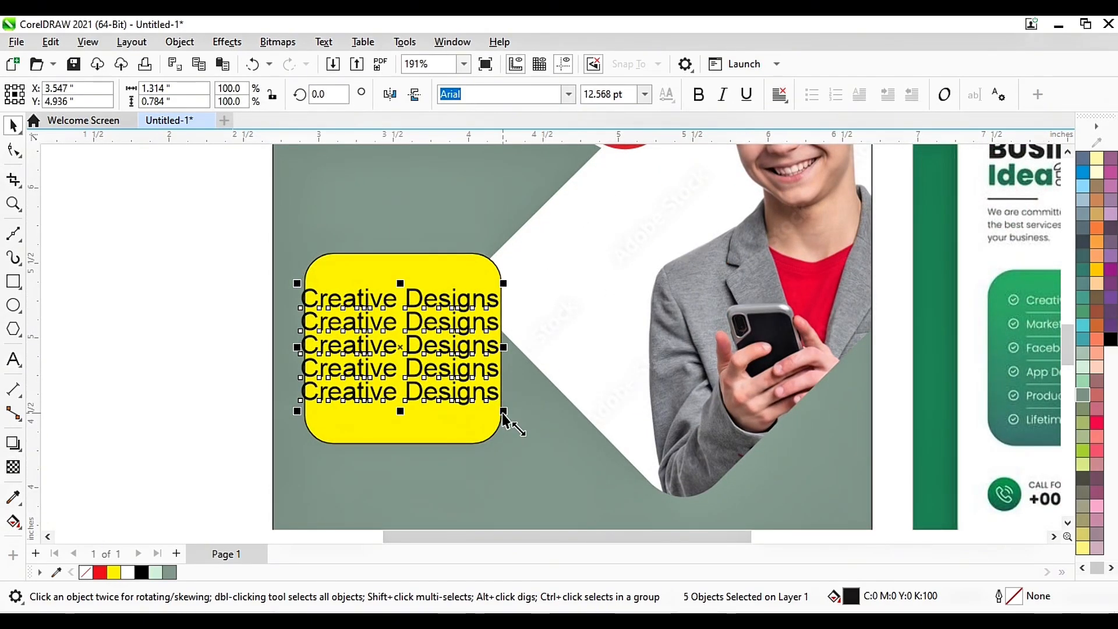
pyautogui.moveTo(499, 412); pyautogui.dragTo(490, 412)
pyautogui.moveTo(490, 412); pyautogui.dragTo(490, 412)
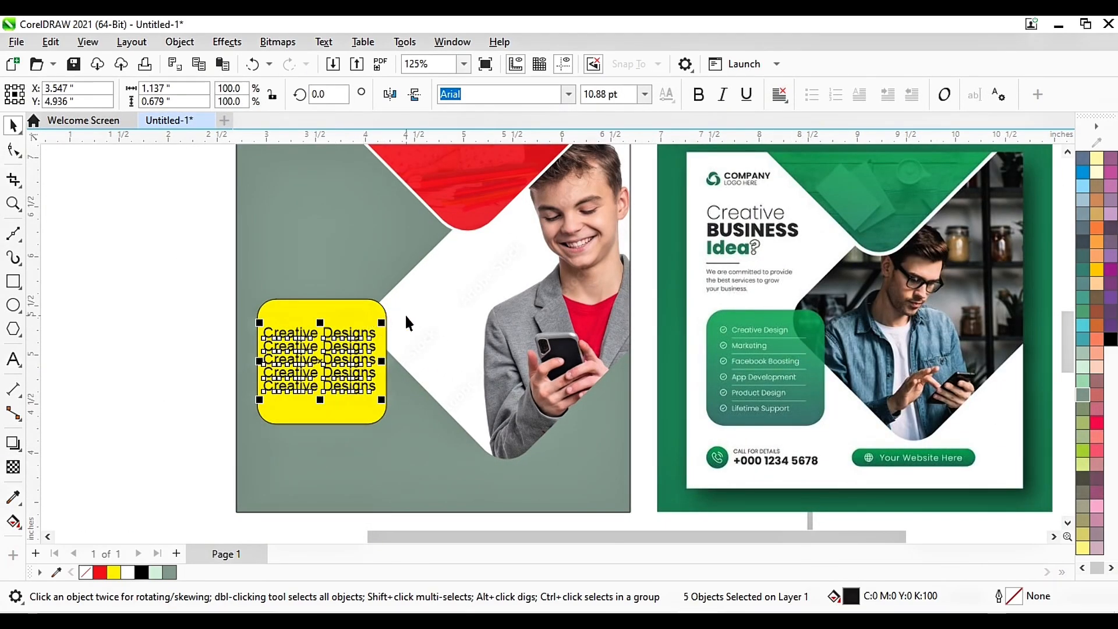
# - Apply a uniform transparency of 34 to the yellow rounded rectangle behind the text
pyautogui.click(355, 302)
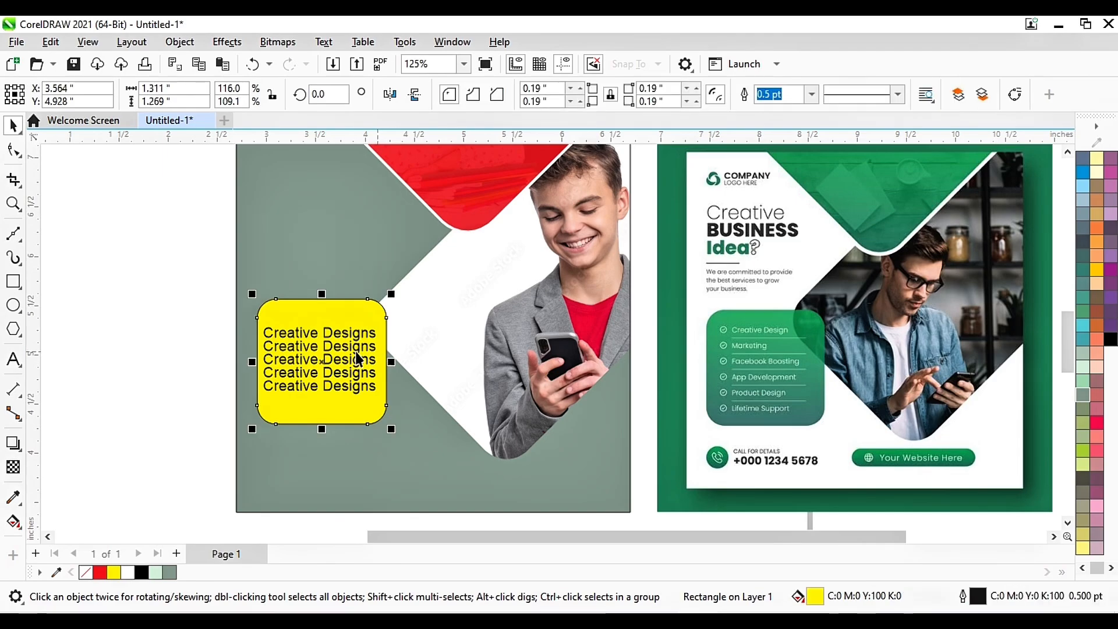
pyautogui.click(13, 467)
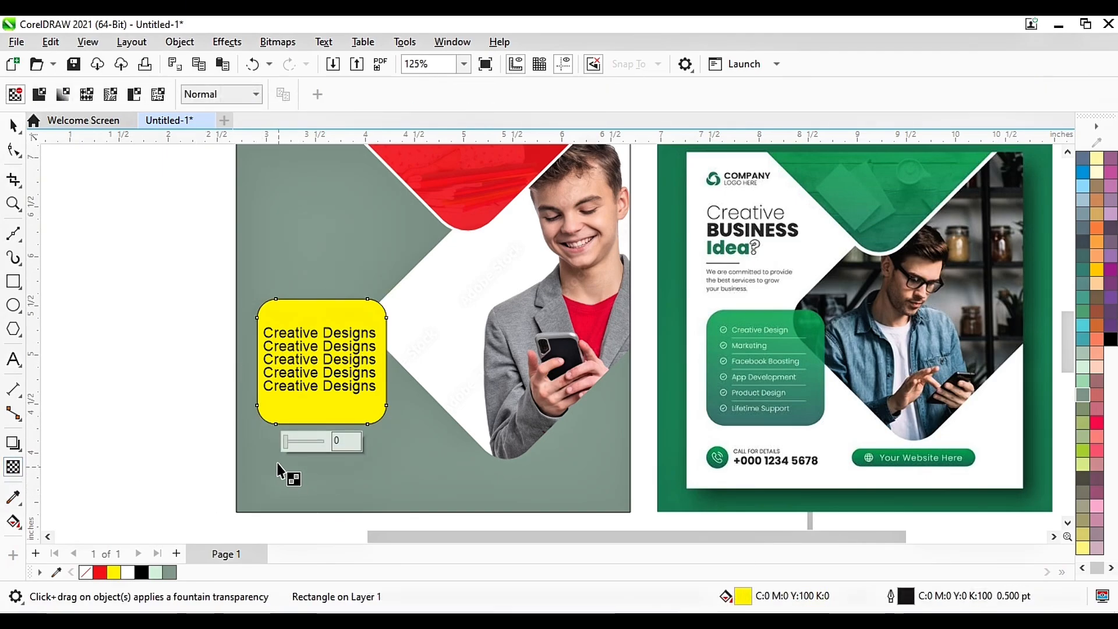
pyautogui.click(299, 439)
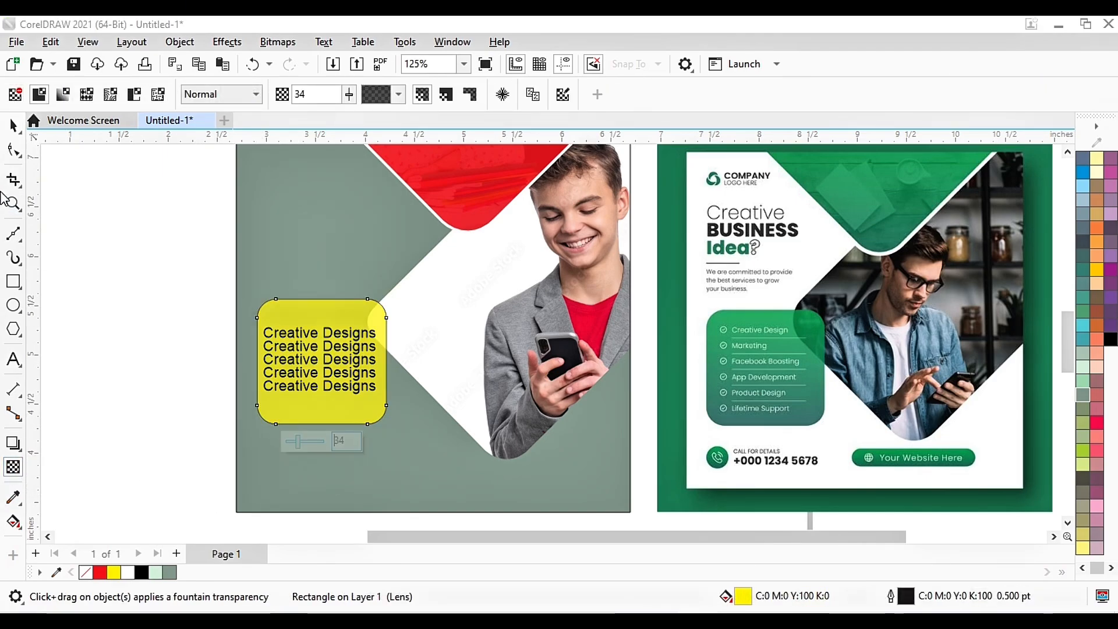
pyautogui.click(13, 125)
pyautogui.click(187, 324)
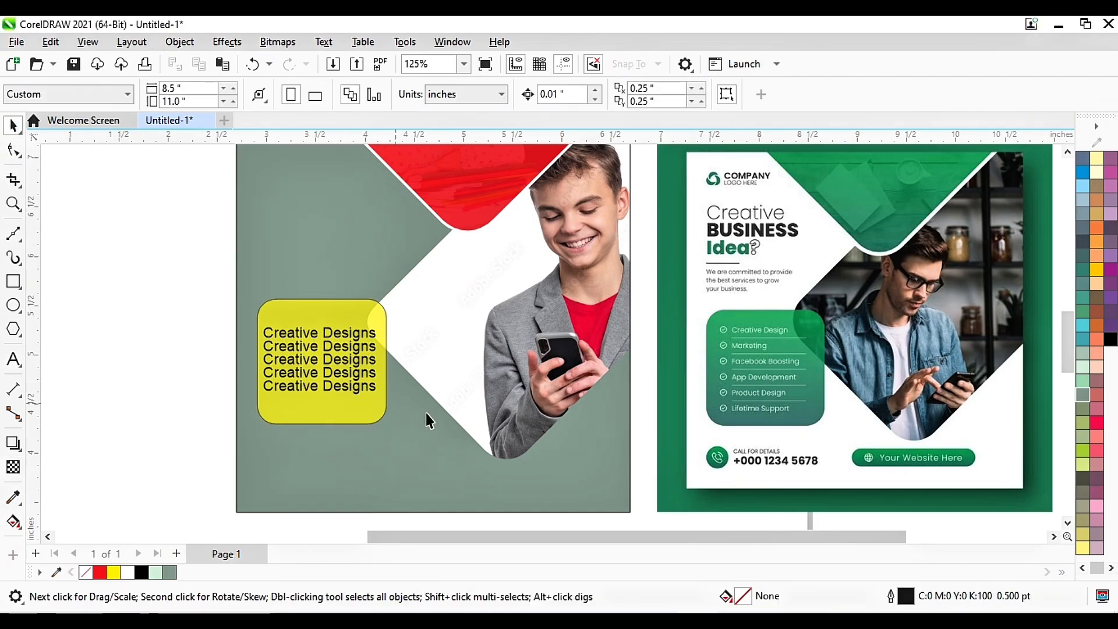
# - Remove the outline from the yellow rounded rectangle and deselect it
pyautogui.click(342, 312)
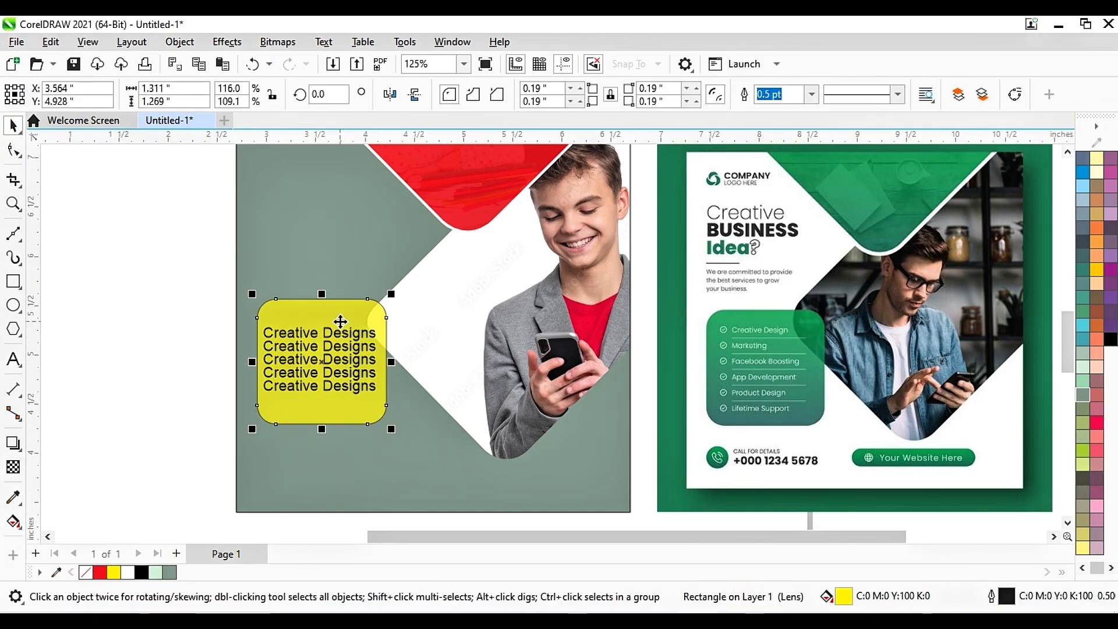
pyautogui.rightClick(1080, 169)
pyautogui.click(1043, 166)
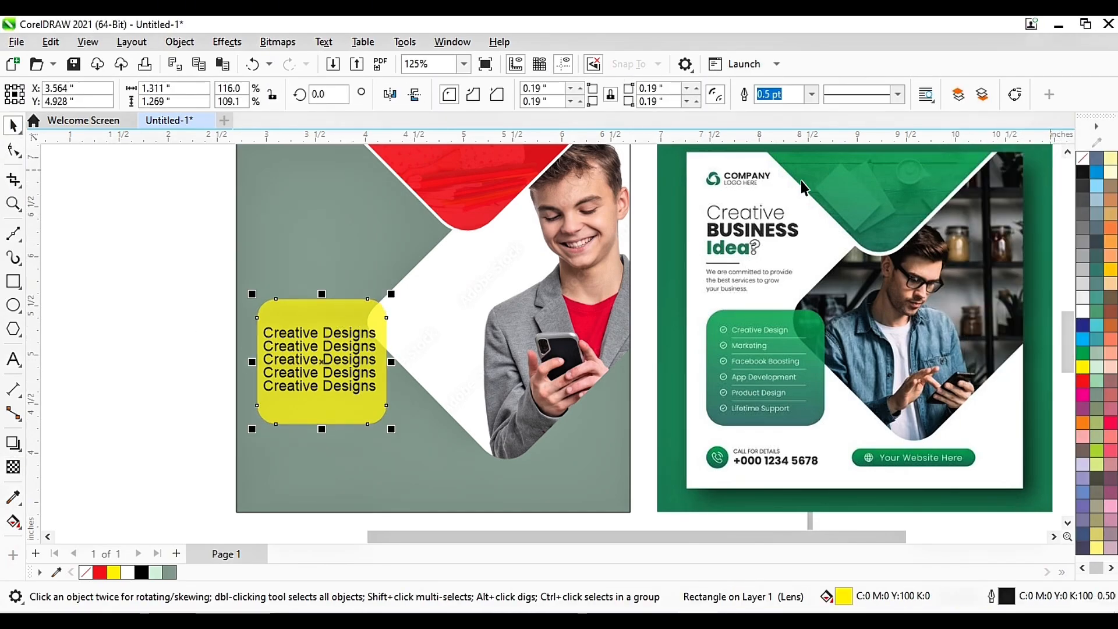
pyautogui.click(202, 269)
pyautogui.scroll(-3, 434, 326)
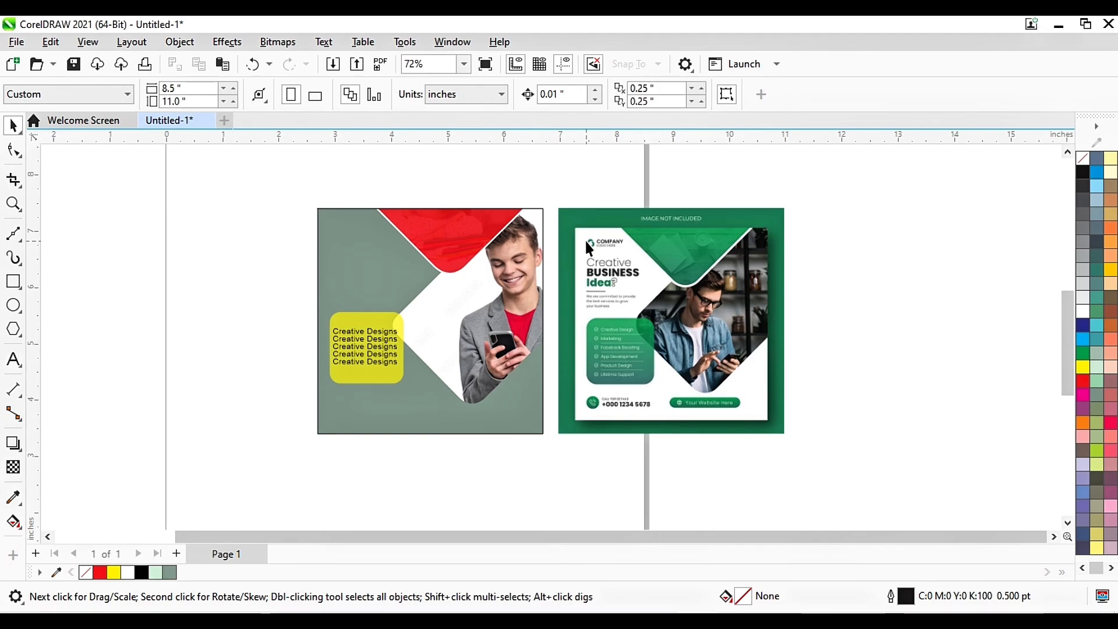
pyautogui.scroll(3, 379, 345)
pyautogui.click(381, 347)
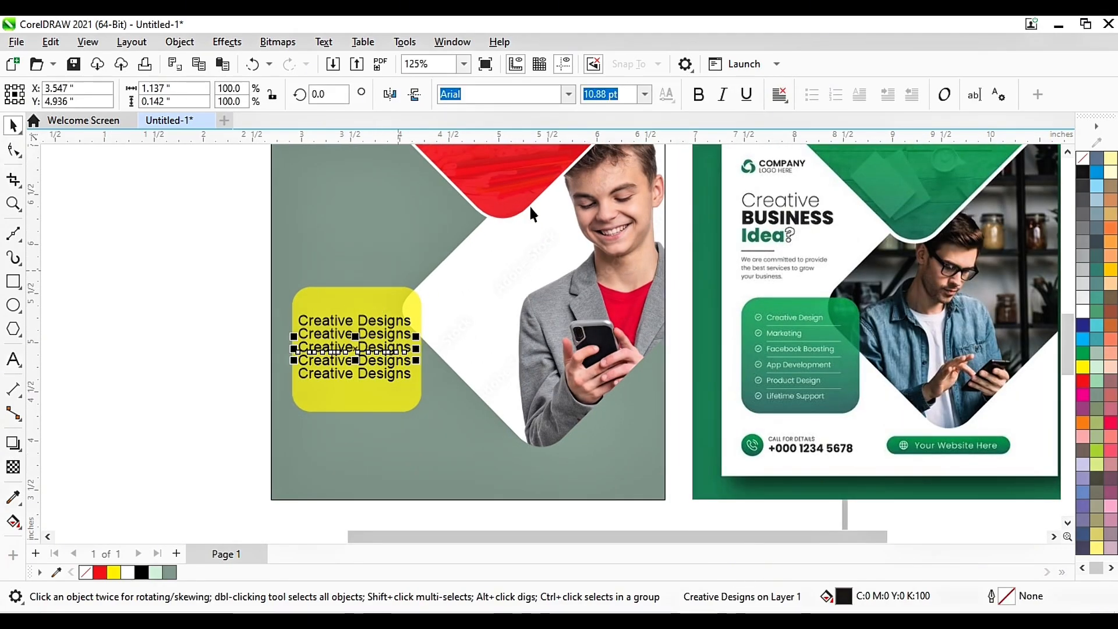
pyautogui.click(570, 95)
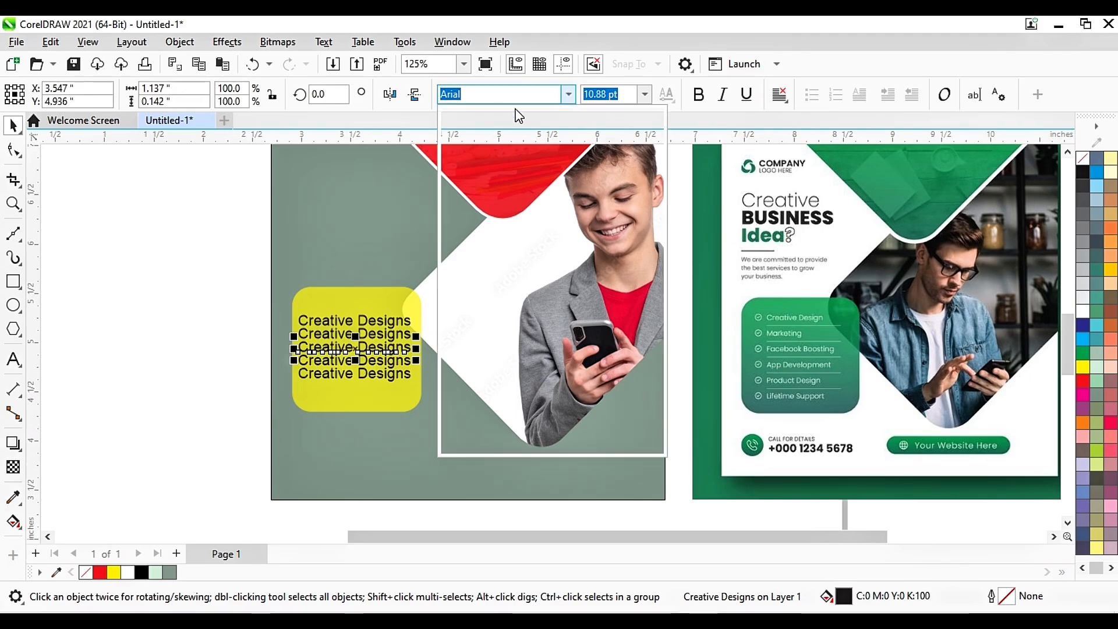
pyautogui.click(213, 215)
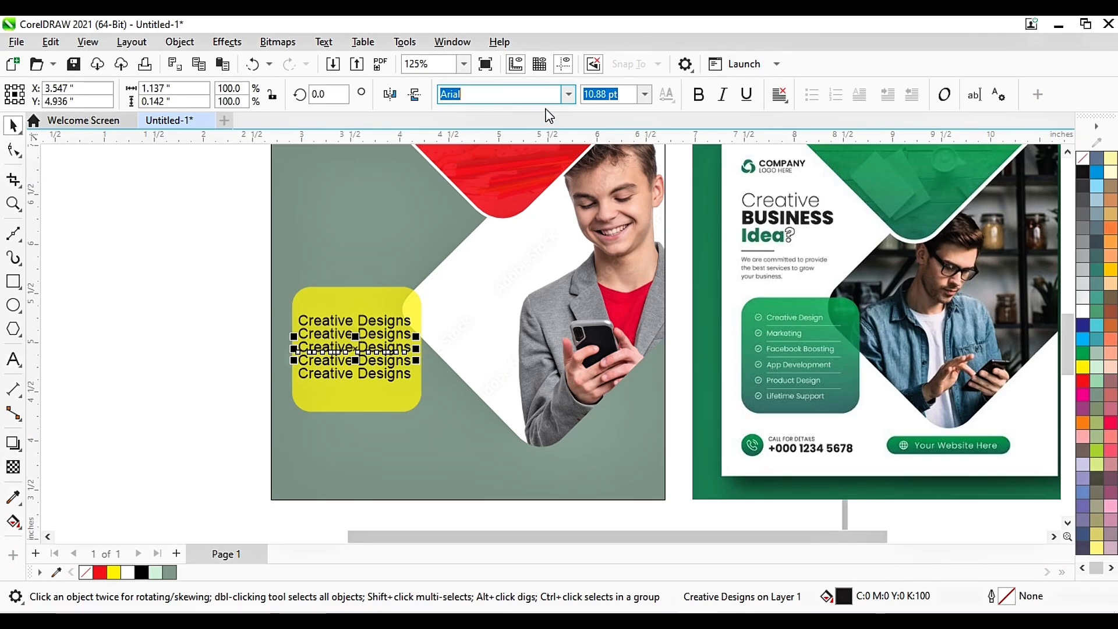
pyautogui.click(220, 177)
# - Examine the template's phone icon, contact line and website button, and compare its layout with the post
pyautogui.scroll(-2, 240, 194)
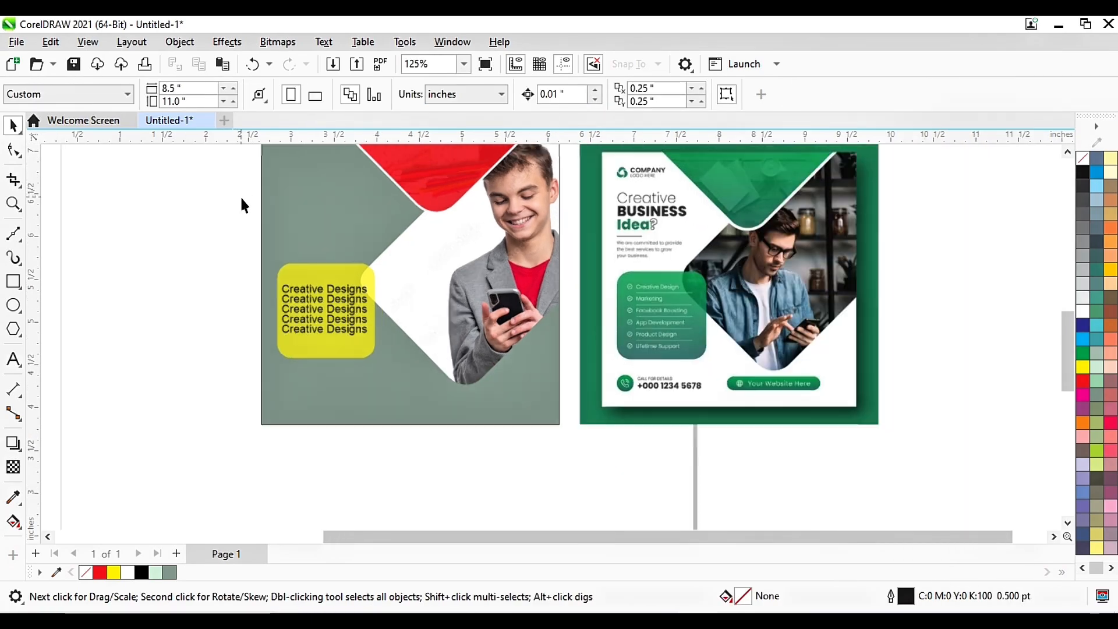
pyautogui.scroll(2, 288, 295)
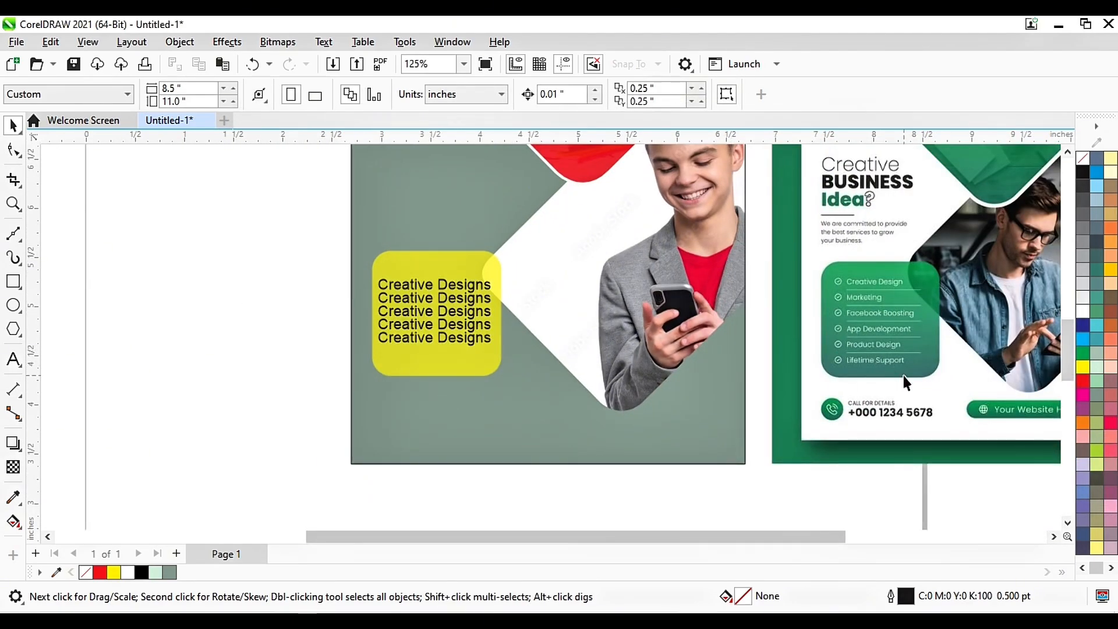
pyautogui.scroll(2, 903, 376)
pyautogui.scroll(-1, 911, 414)
pyautogui.scroll(3, 809, 409)
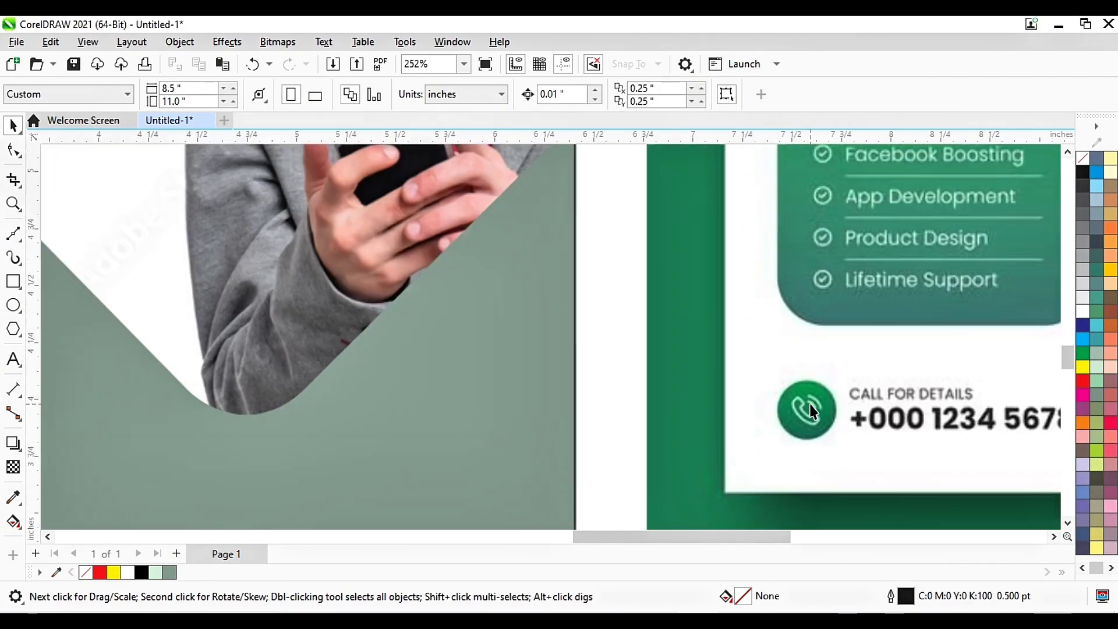
pyautogui.scroll(-3, 804, 419)
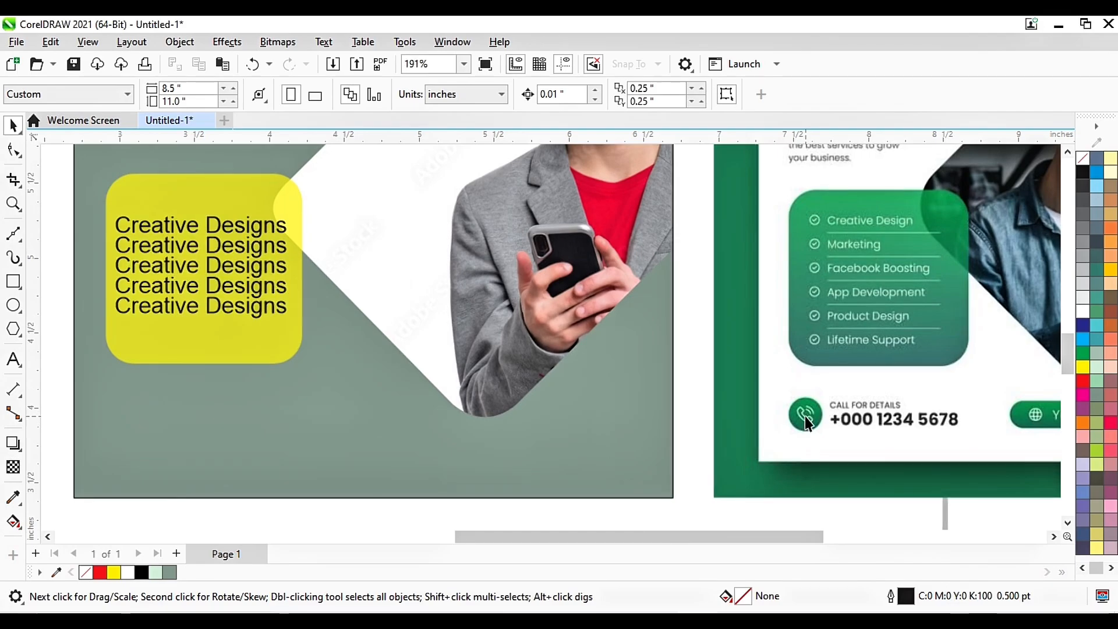
pyautogui.scroll(-1, 812, 416)
pyautogui.scroll(1, 812, 417)
pyautogui.scroll(-1, 812, 416)
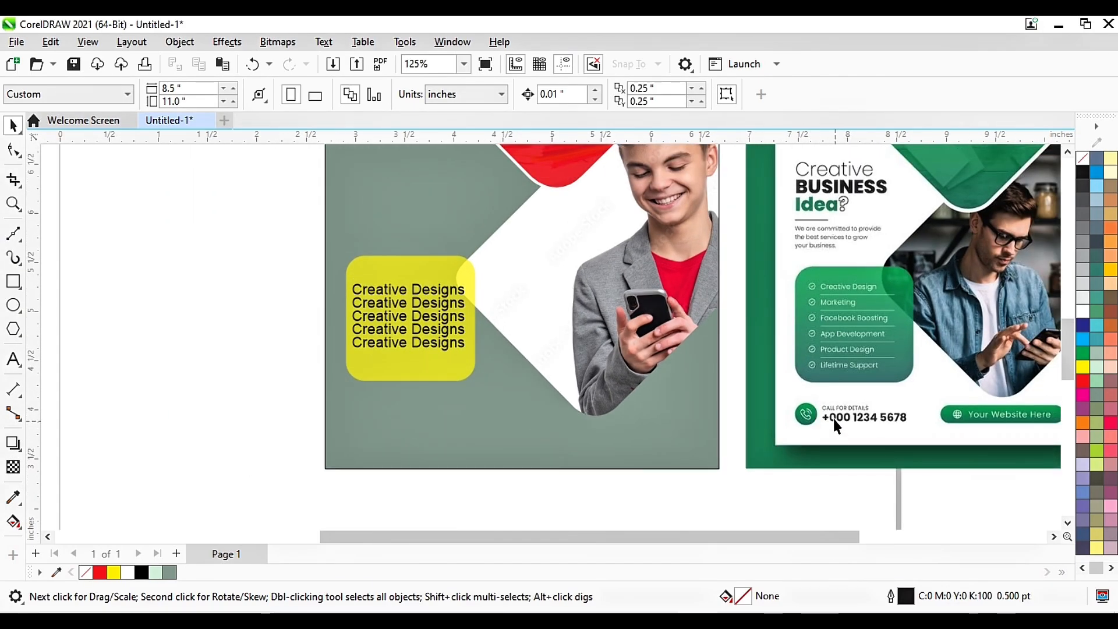
pyautogui.scroll(-1, 629, 417)
pyautogui.scroll(-1, 357, 330)
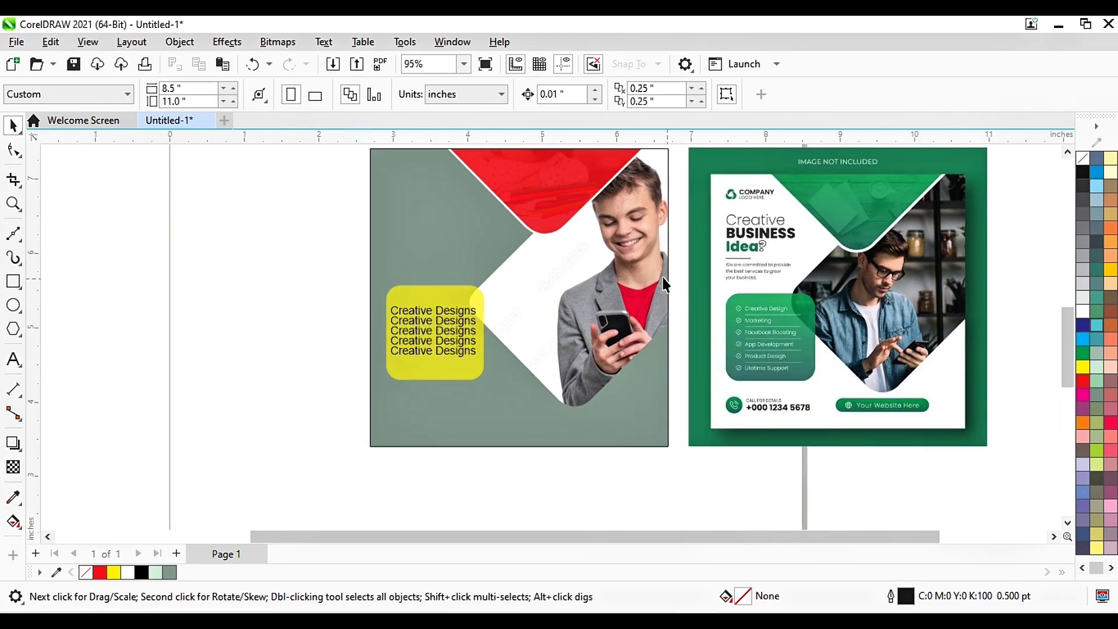
pyautogui.scroll(-1, 428, 224)
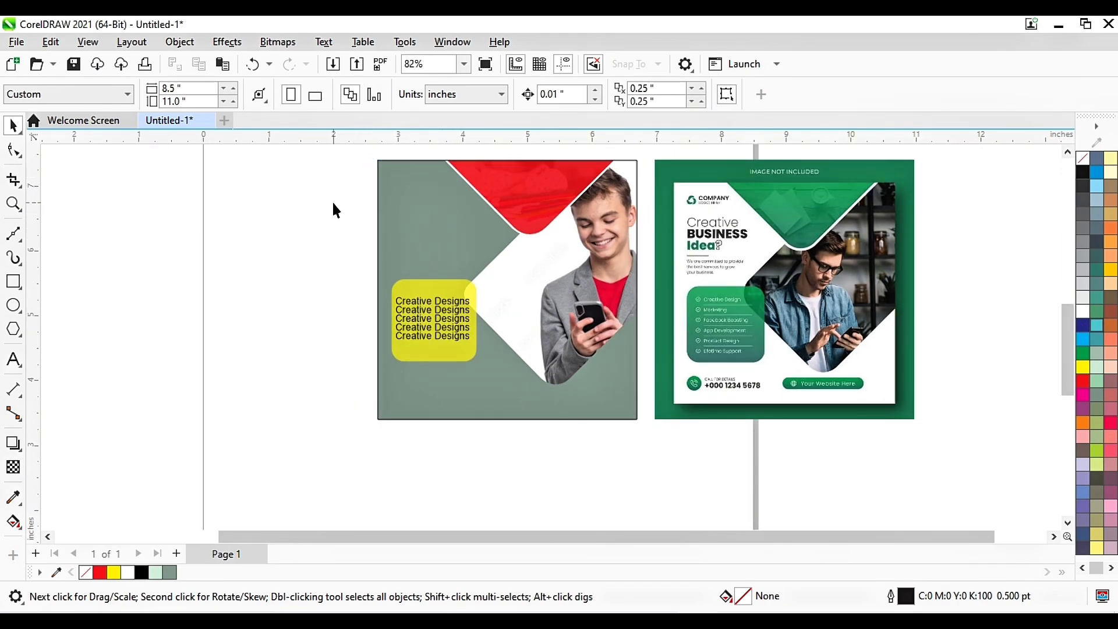
pyautogui.moveTo(333, 204); pyautogui.dragTo(527, 274)
pyautogui.moveTo(469, 331); pyautogui.dragTo(470, 332)
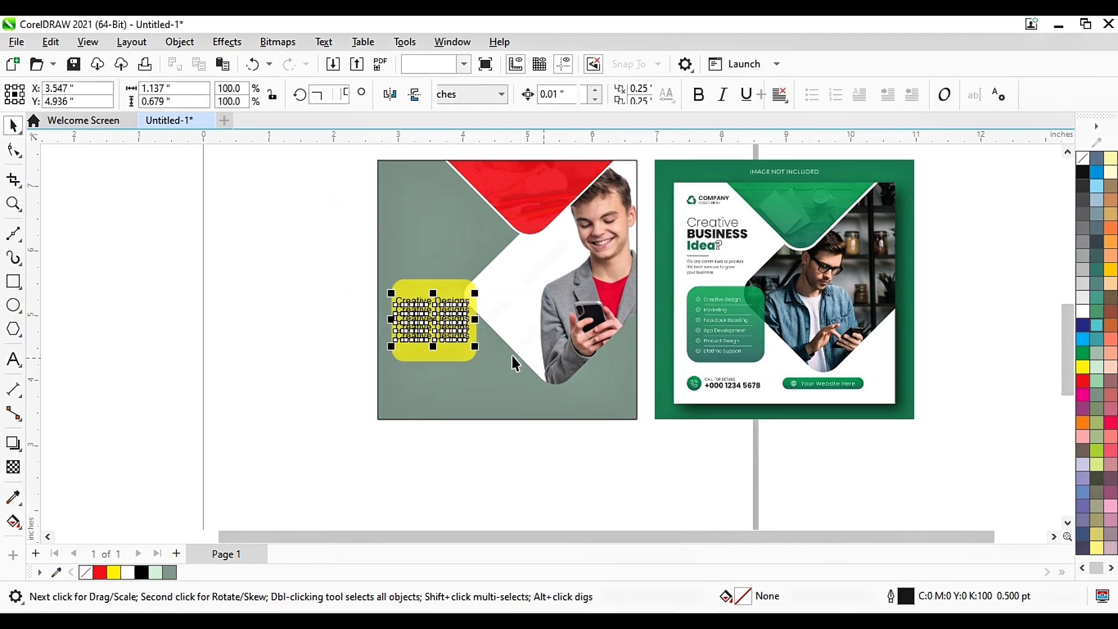
pyautogui.click(362, 409)
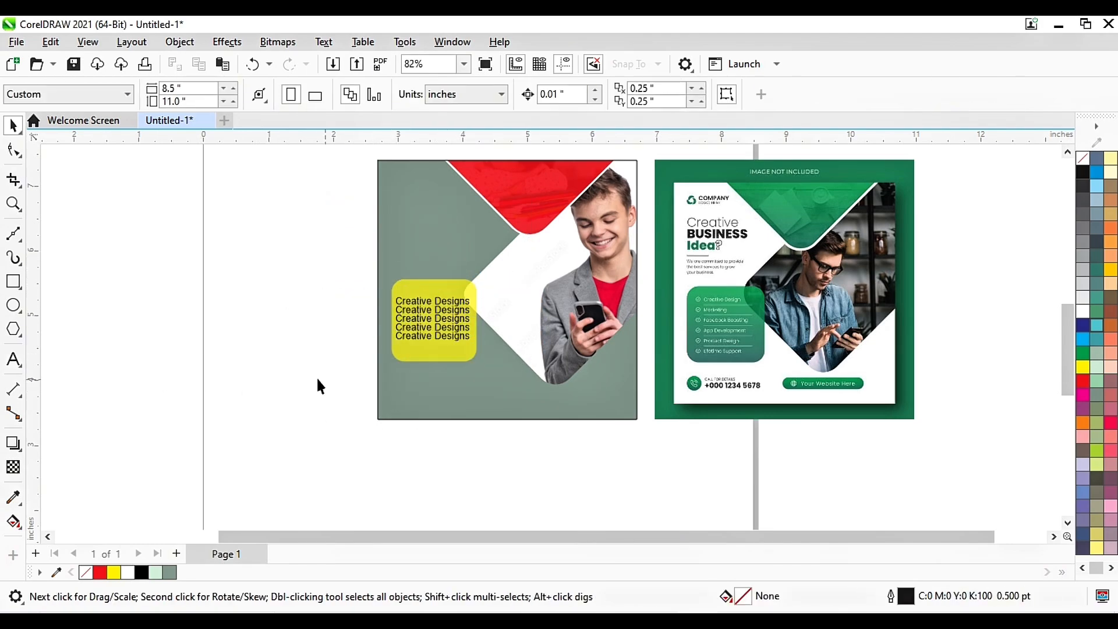
pyautogui.moveTo(540, 403); pyautogui.dragTo(632, 389)
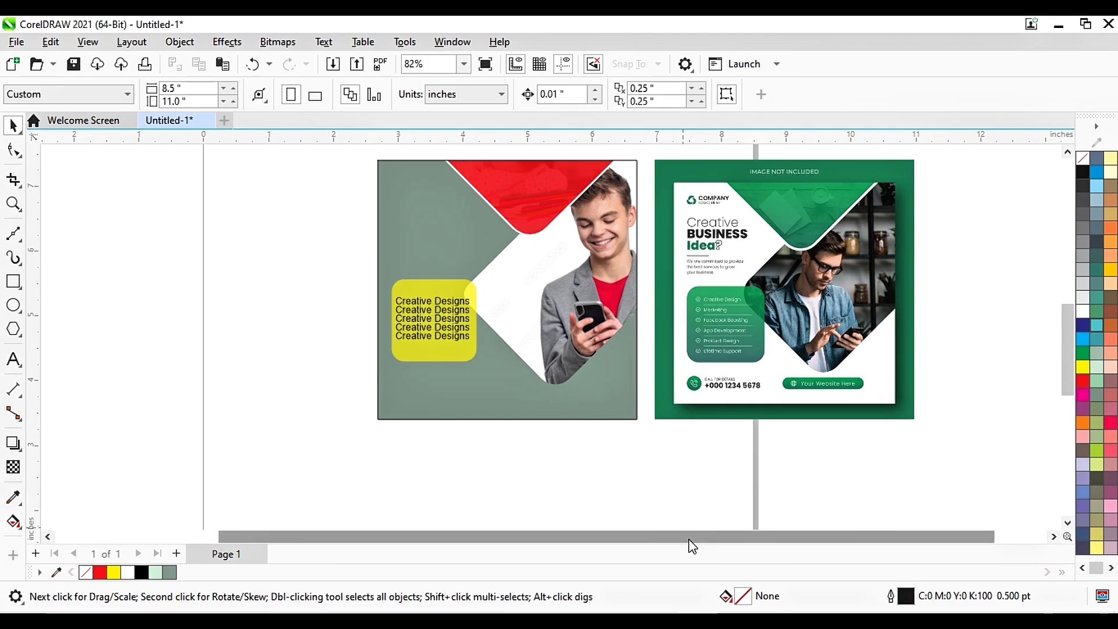
pyautogui.scroll(-2, 519, 449)
pyautogui.scroll(1, 524, 392)
pyautogui.scroll(3, 524, 393)
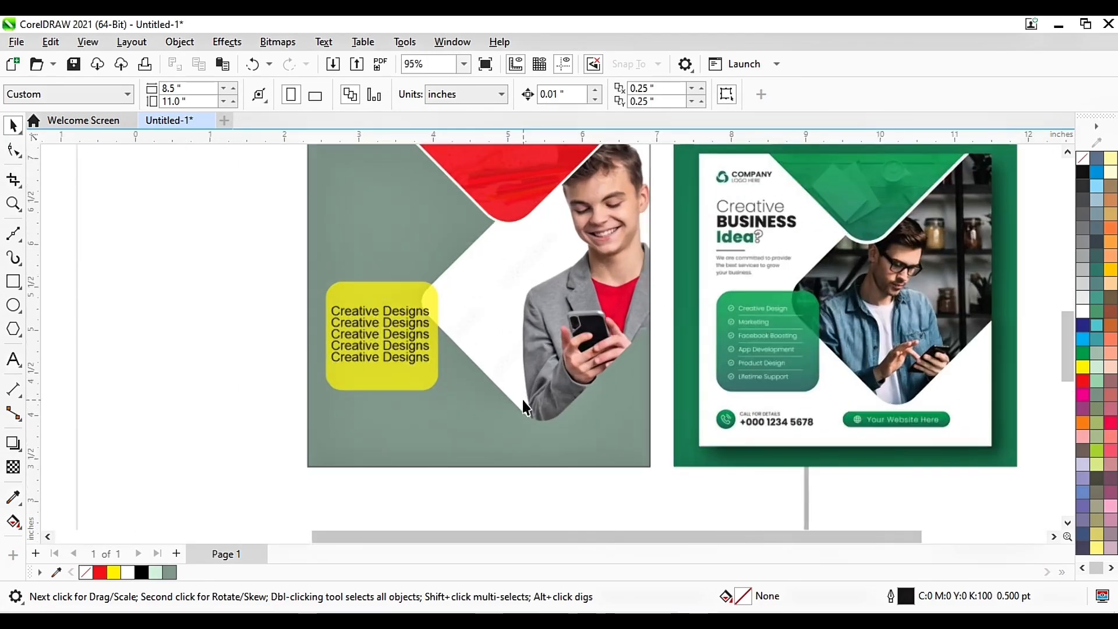
pyautogui.scroll(-1, 519, 419)
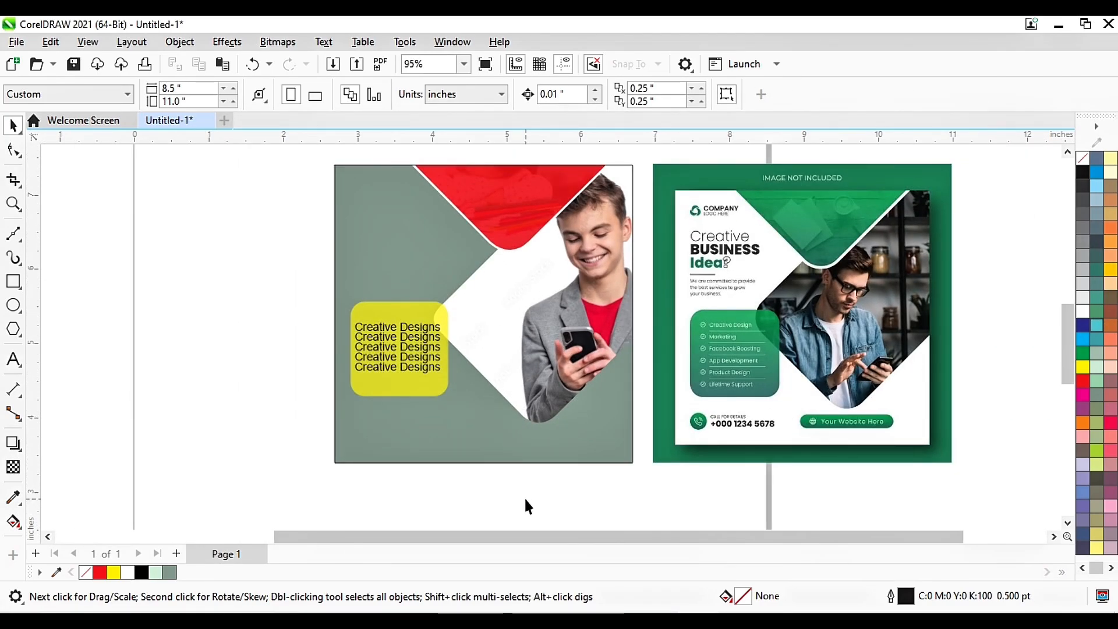